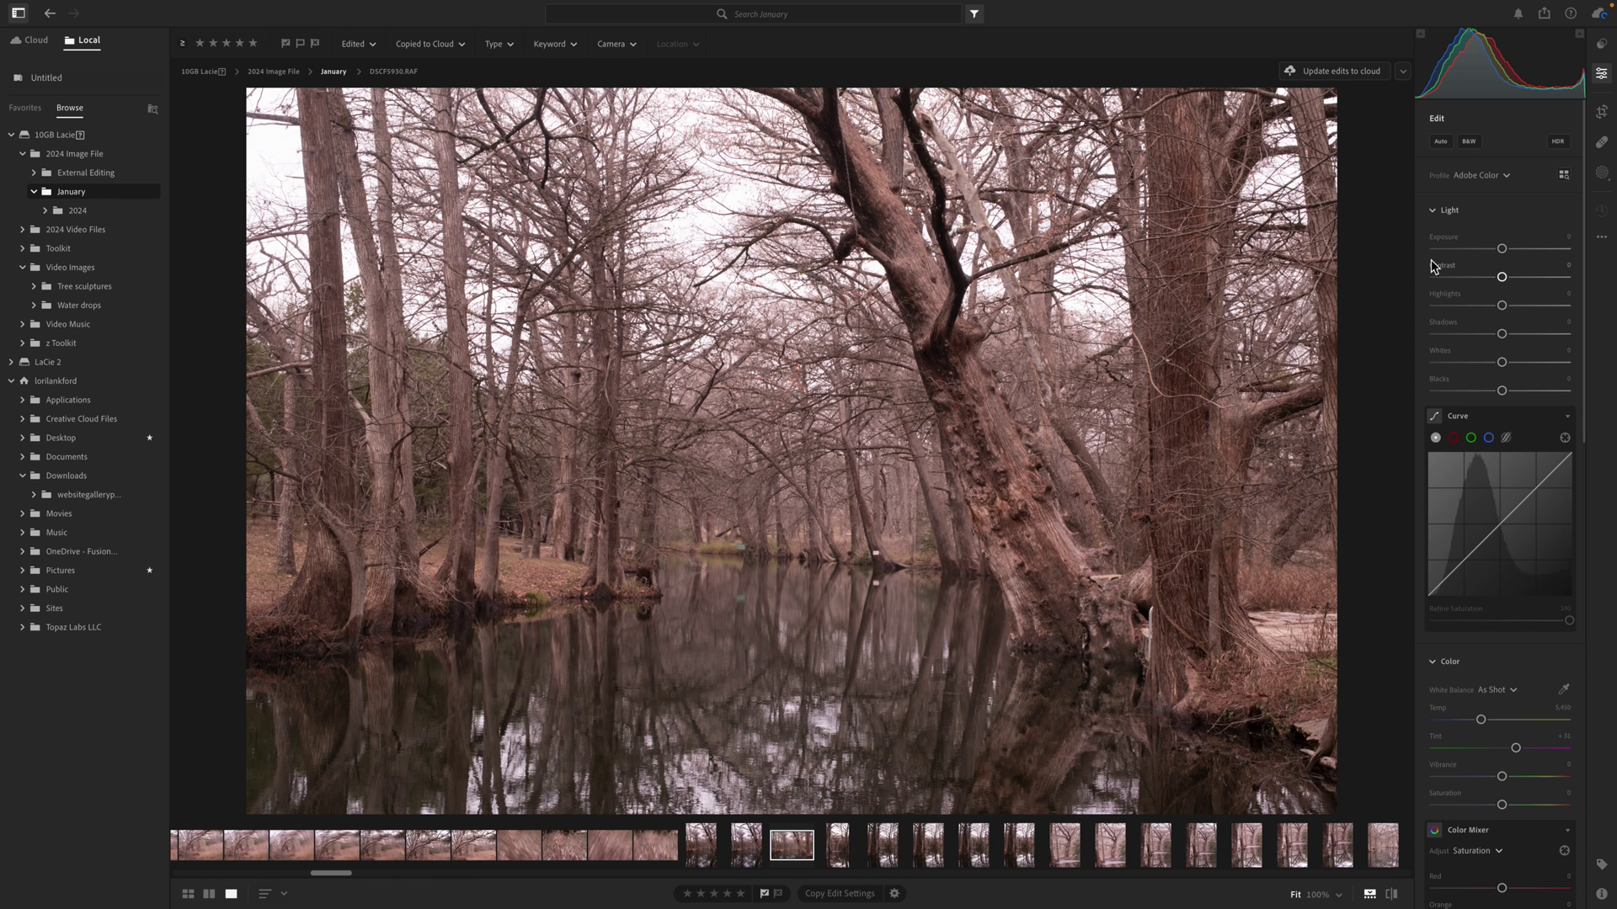
Step: Straighten the photo slightly counterclockwise and crop in both its left and right sides to frame the river and the leaning tree
{"action": "left_click", "coordinate": [1602, 116]}
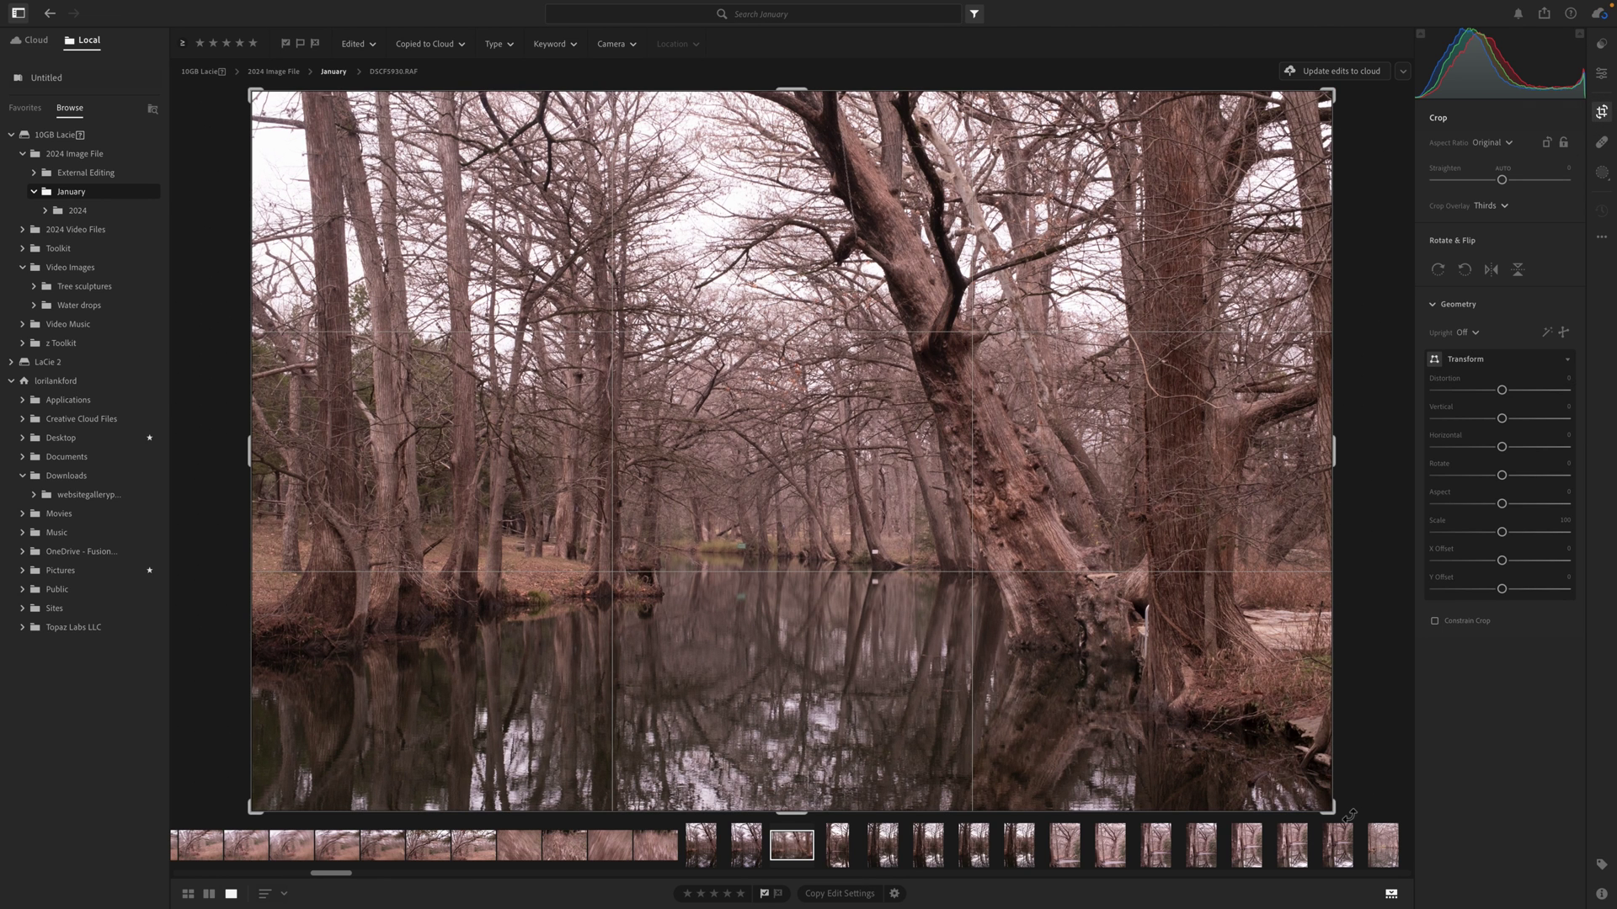
{"action": "left_click_drag", "start_coordinate": [1348, 815], "coordinate": [1345, 809]}
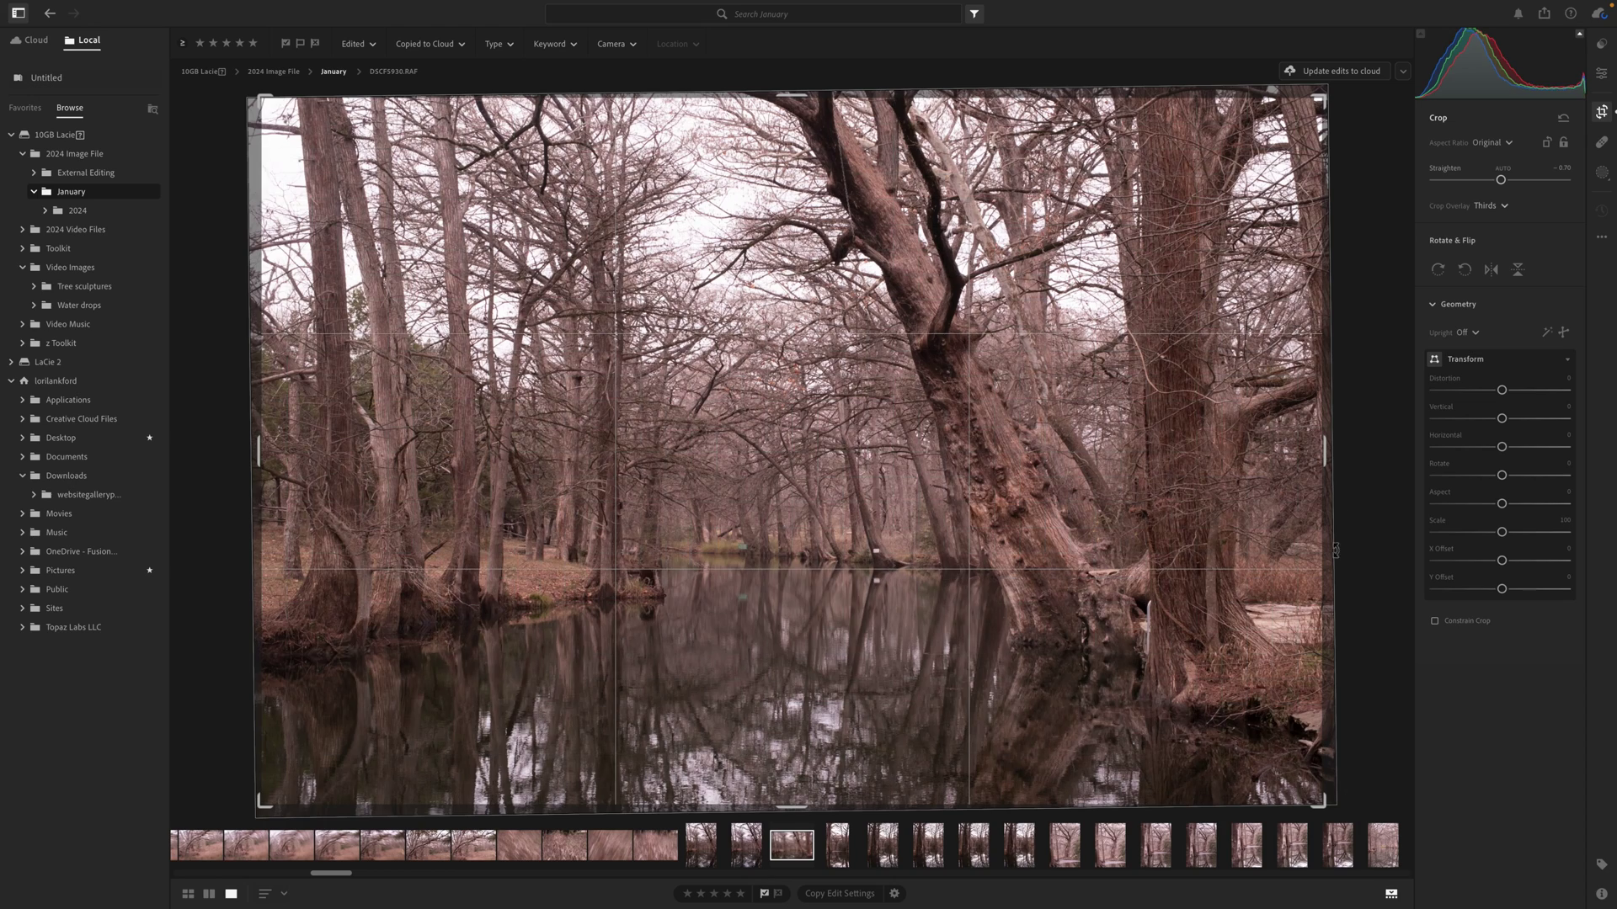
{"action": "left_click_drag", "start_coordinate": [1330, 457], "coordinate": [1231, 459]}
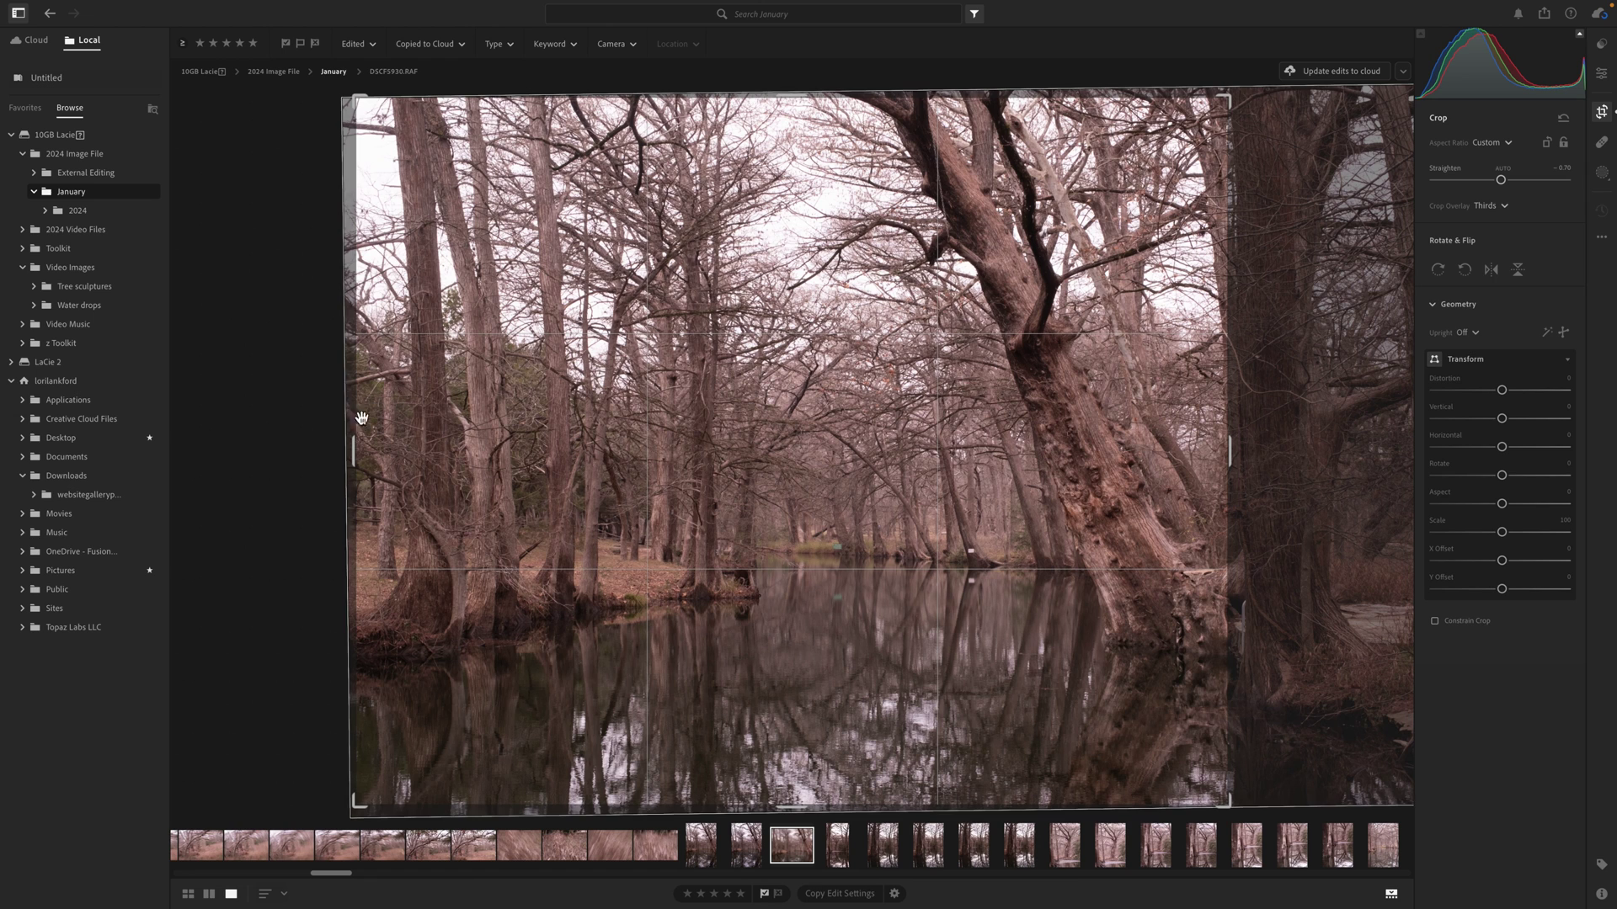
{"action": "left_click_drag", "start_coordinate": [356, 456], "coordinate": [410, 459]}
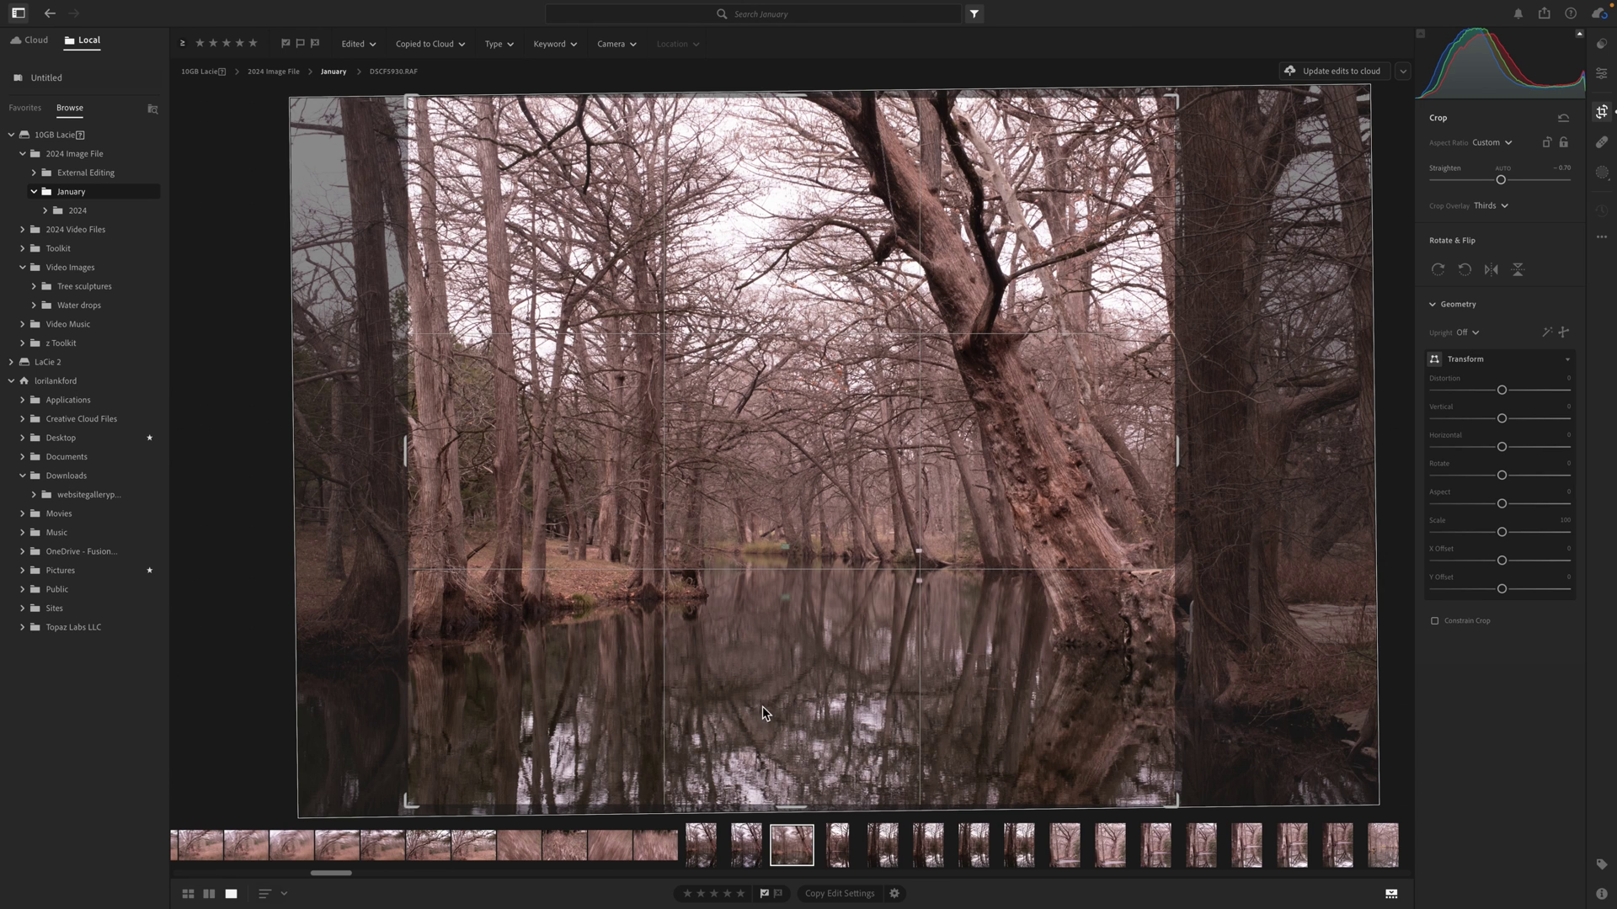
{"action": "key", "text": "Return"}
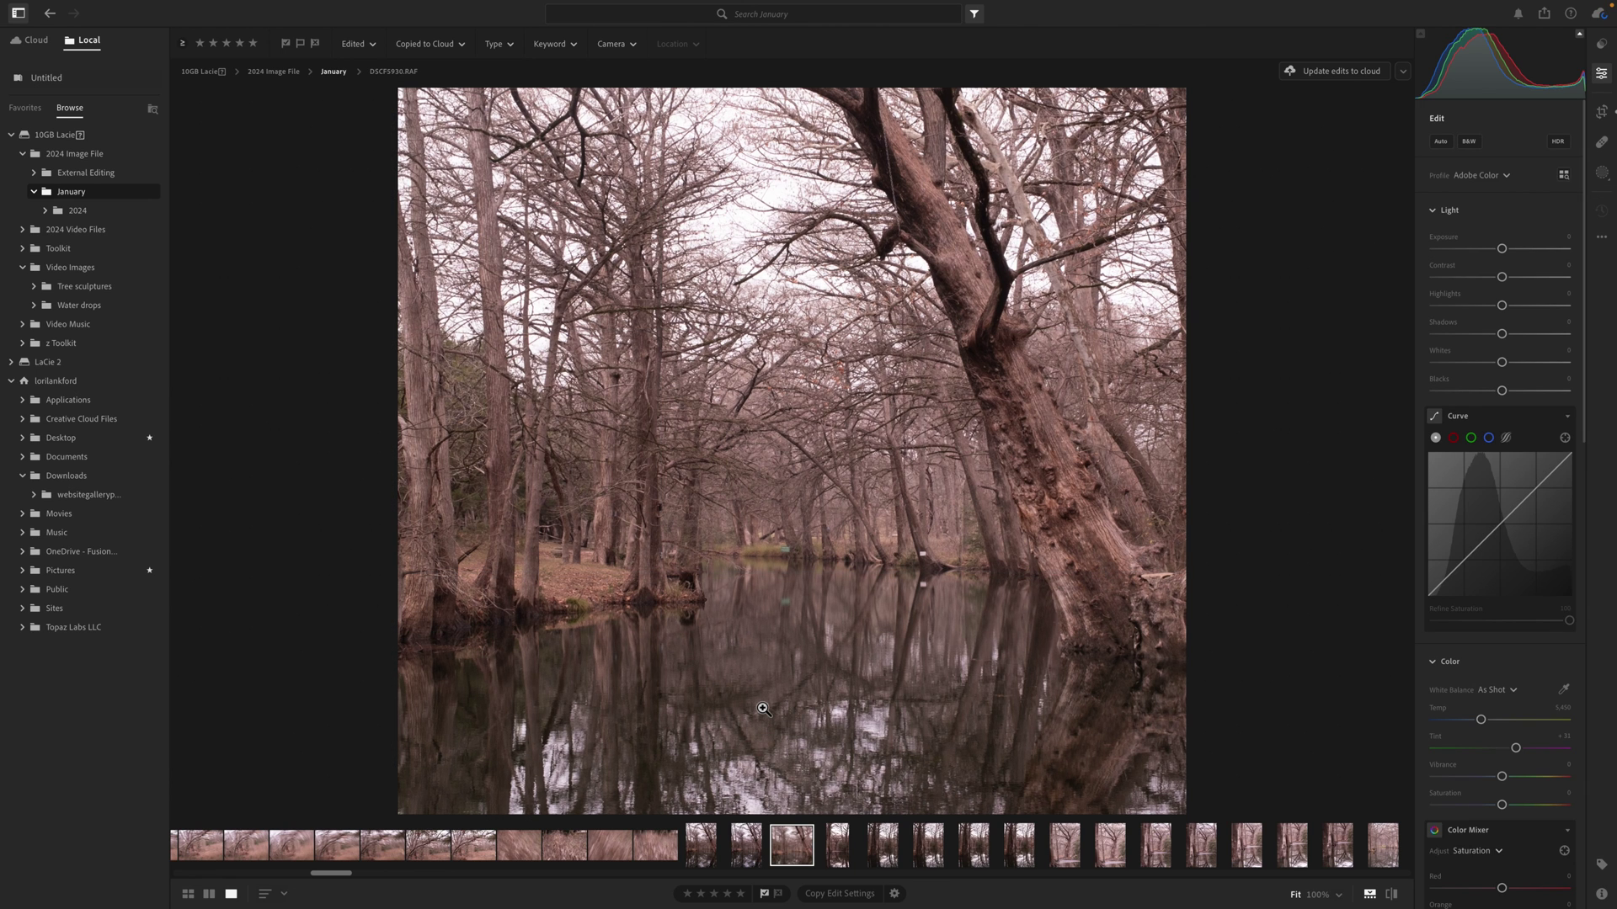
Step: Set the photo's highlights to -29, shadows to +23 and blacks to -16
{"action": "left_click", "coordinate": [1484, 306]}
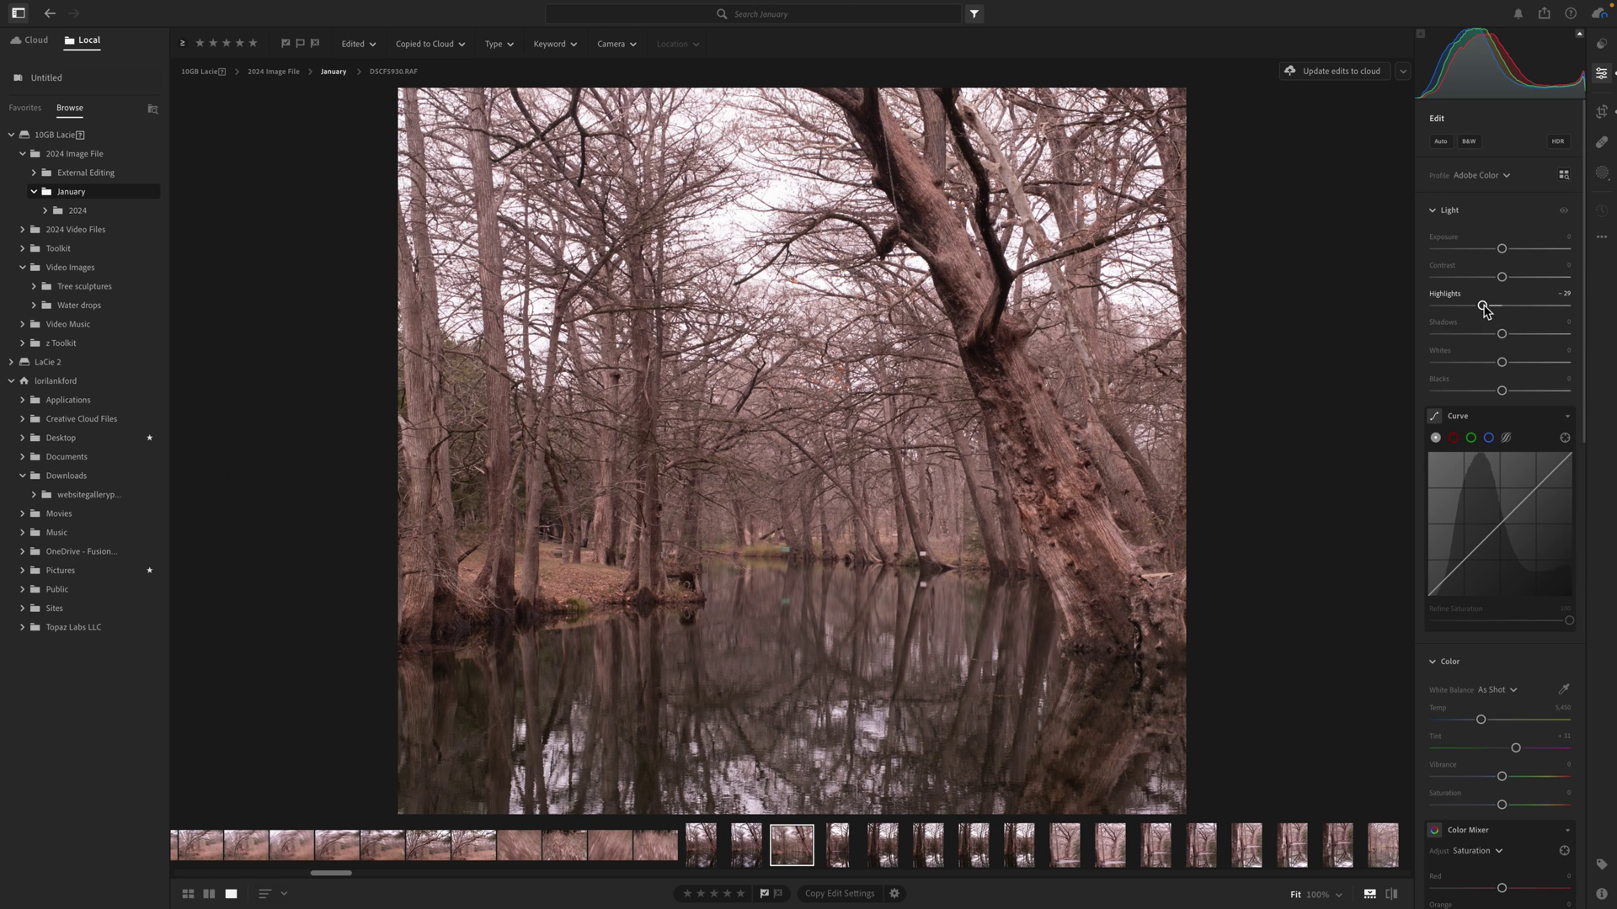
{"action": "left_click", "coordinate": [1518, 335]}
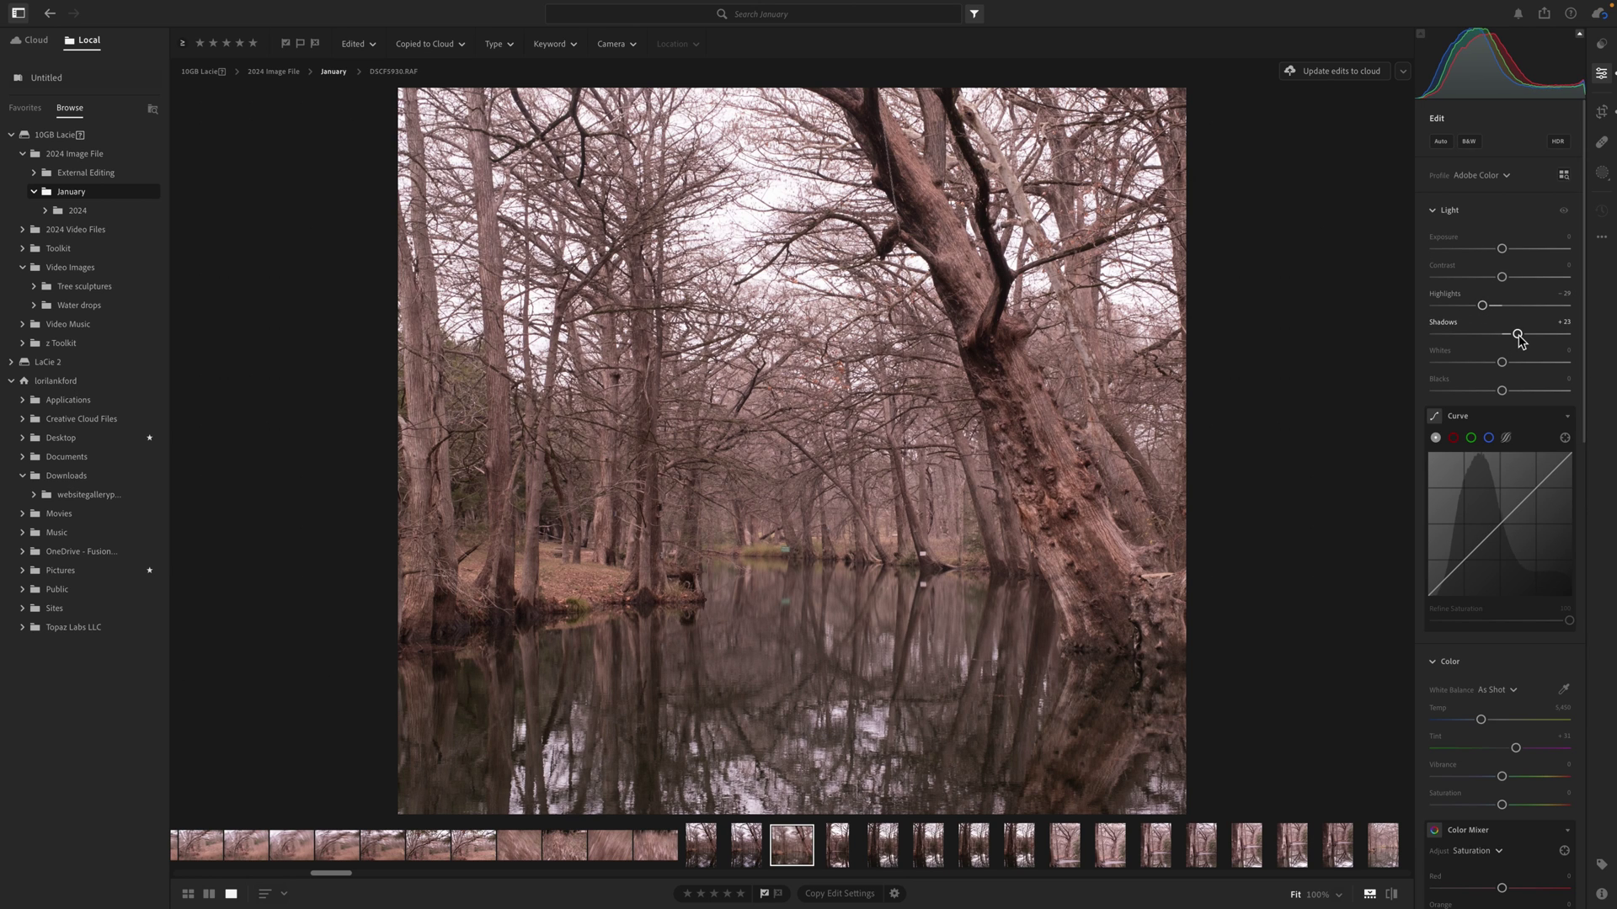
{"action": "left_click", "coordinate": [1493, 392]}
Step: Cool the white balance temperature to about 5,100 and compare the edited photo with the original
{"action": "left_click", "coordinate": [1483, 722]}
{"action": "left_click", "coordinate": [1482, 722]}
{"action": "left_click_drag", "start_coordinate": [1482, 723], "coordinate": [1477, 721]}
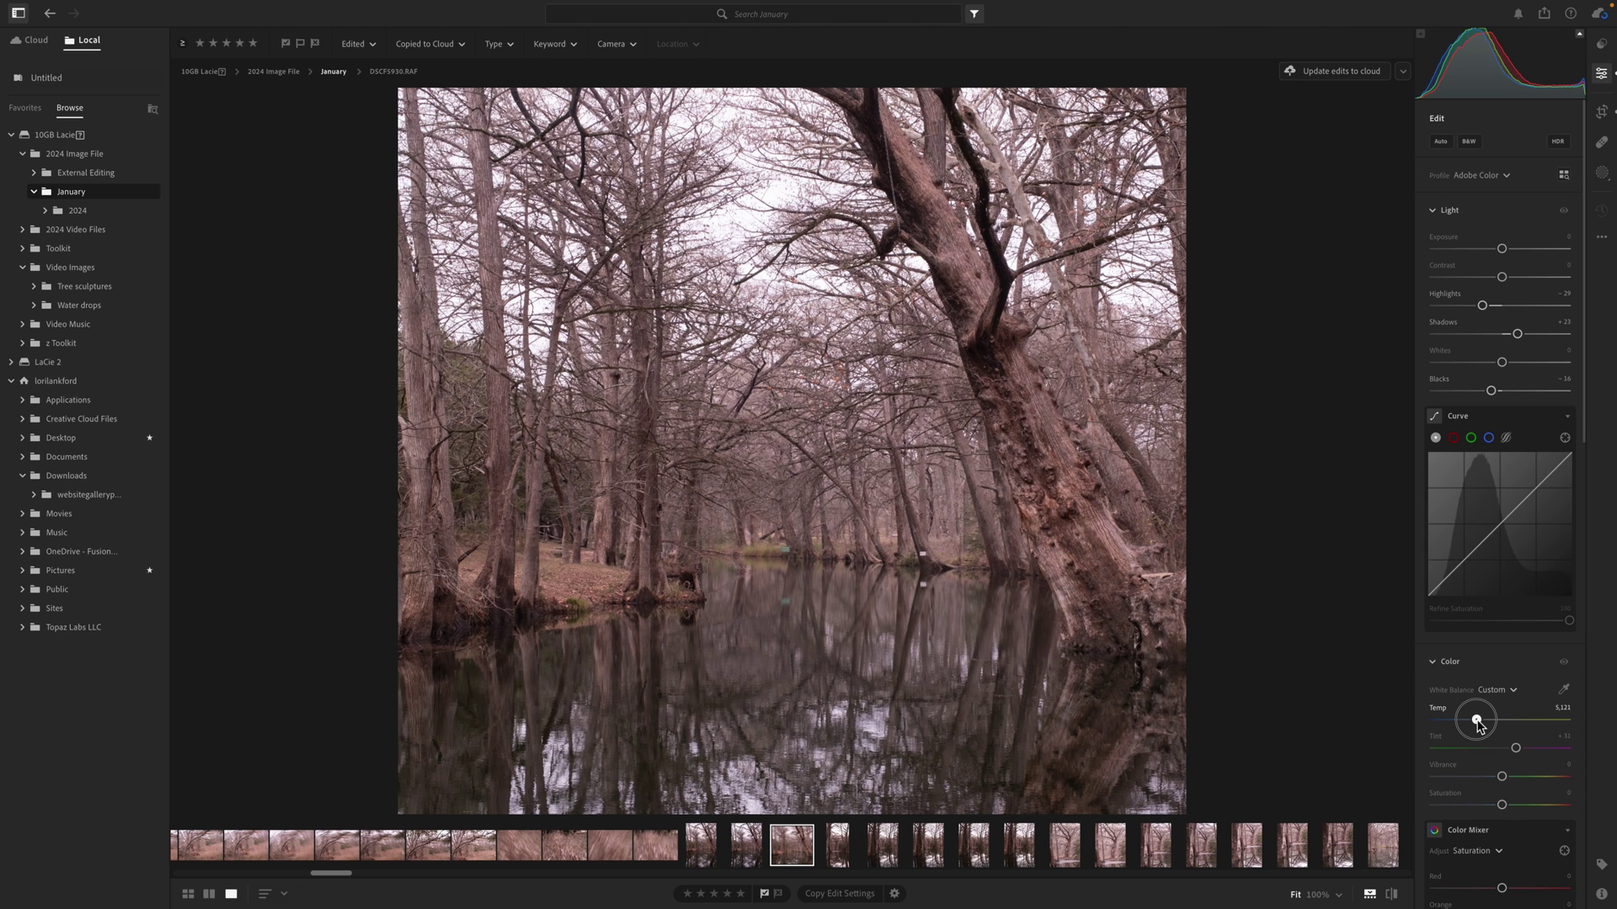
{"action": "left_click_drag", "start_coordinate": [1477, 722], "coordinate": [1478, 722]}
{"action": "key", "text": "backslash"}
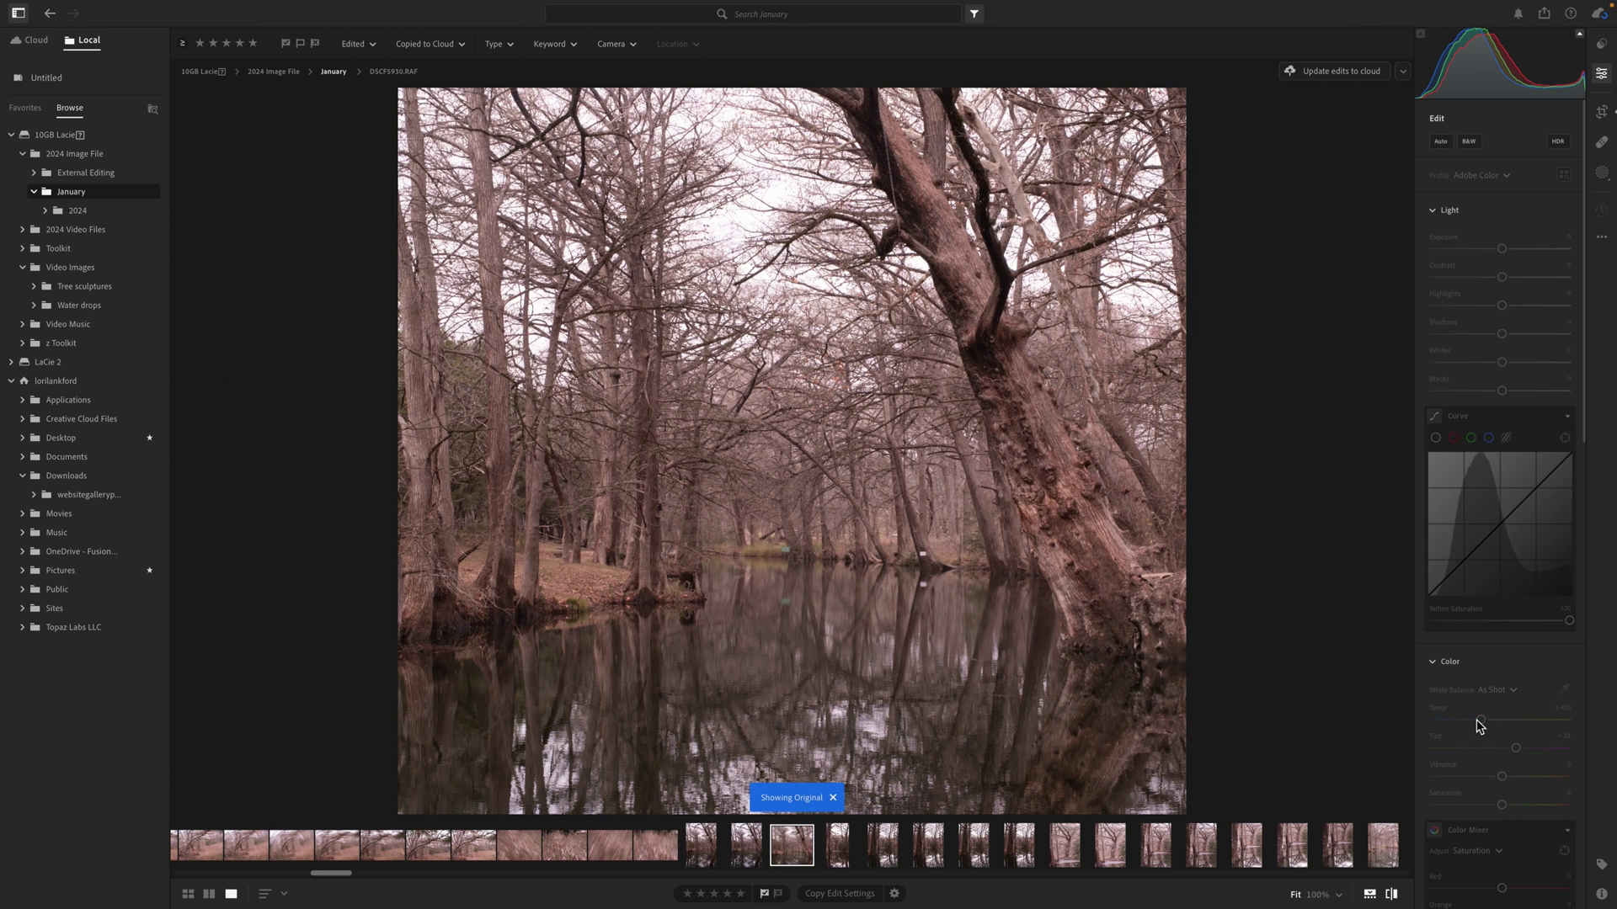
{"action": "key", "text": "backslash"}
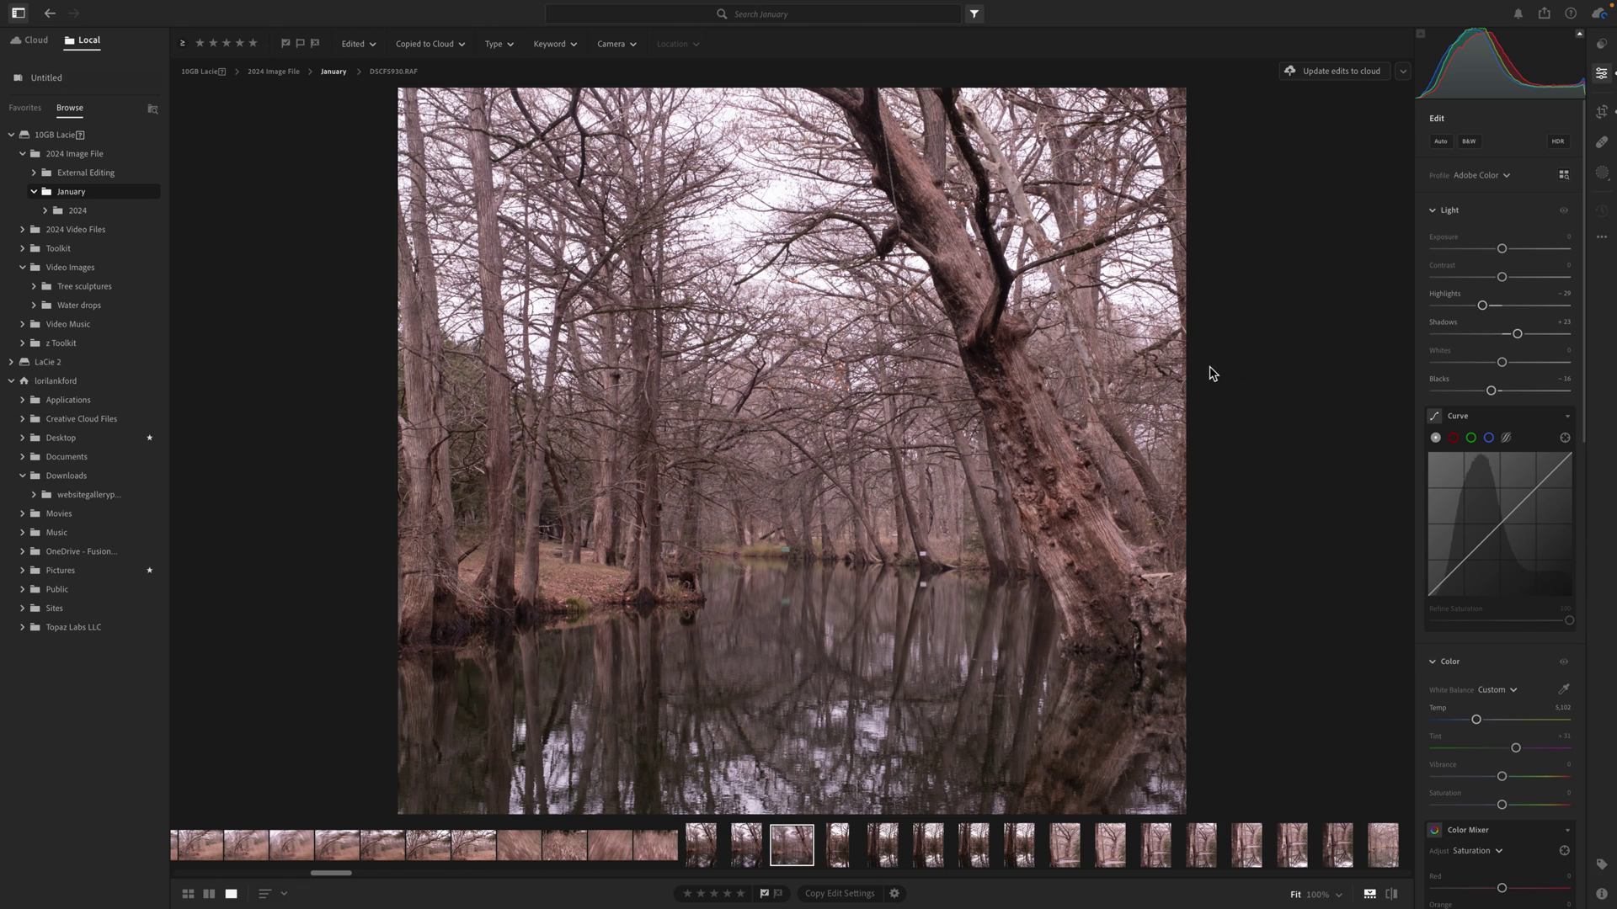
Step: Convert the photo to black and white and set the B&W Mixer's purple to -71 and magenta to -67
{"action": "left_click", "coordinate": [1470, 143]}
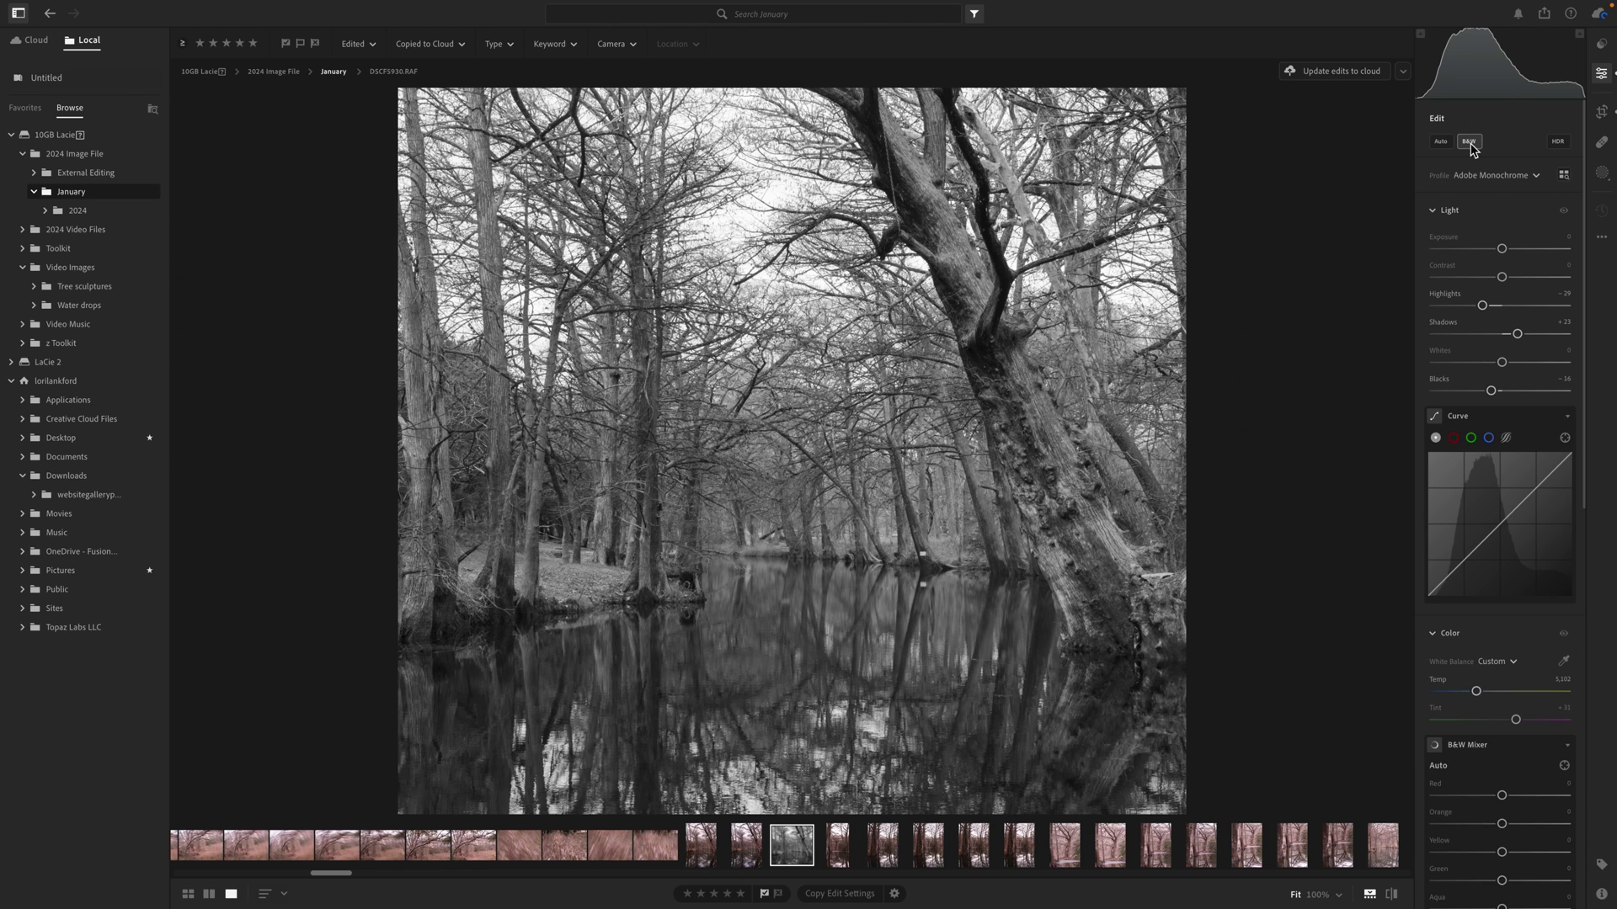
{"action": "scroll", "coordinate": [1490, 527], "scroll_direction": "down", "scroll_amount": 6}
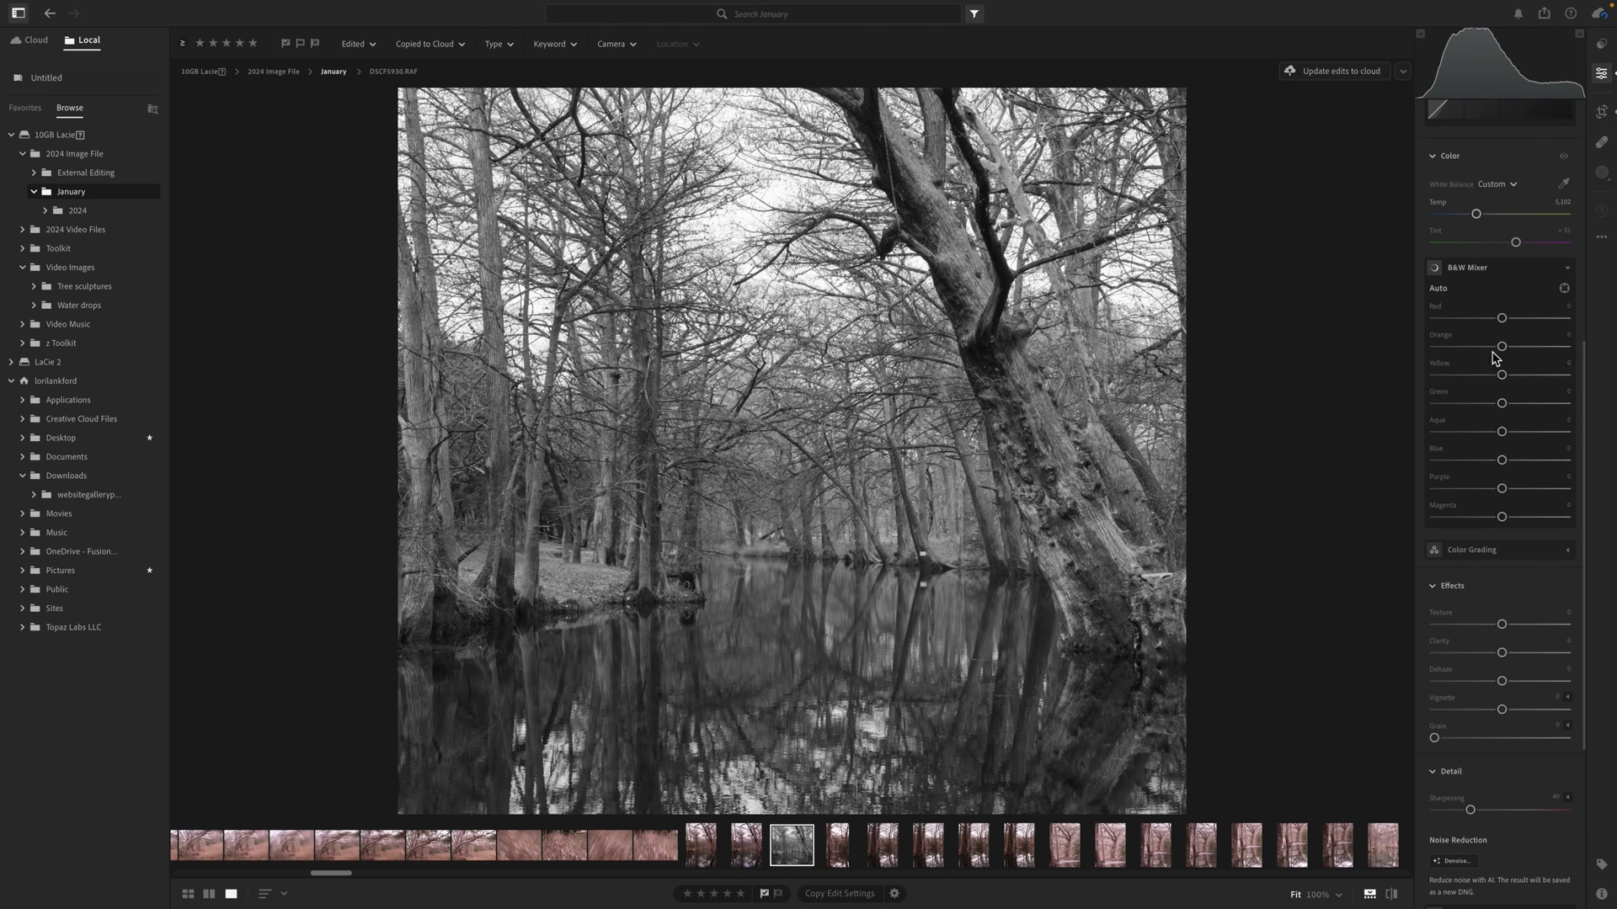
{"action": "left_click", "coordinate": [1454, 488]}
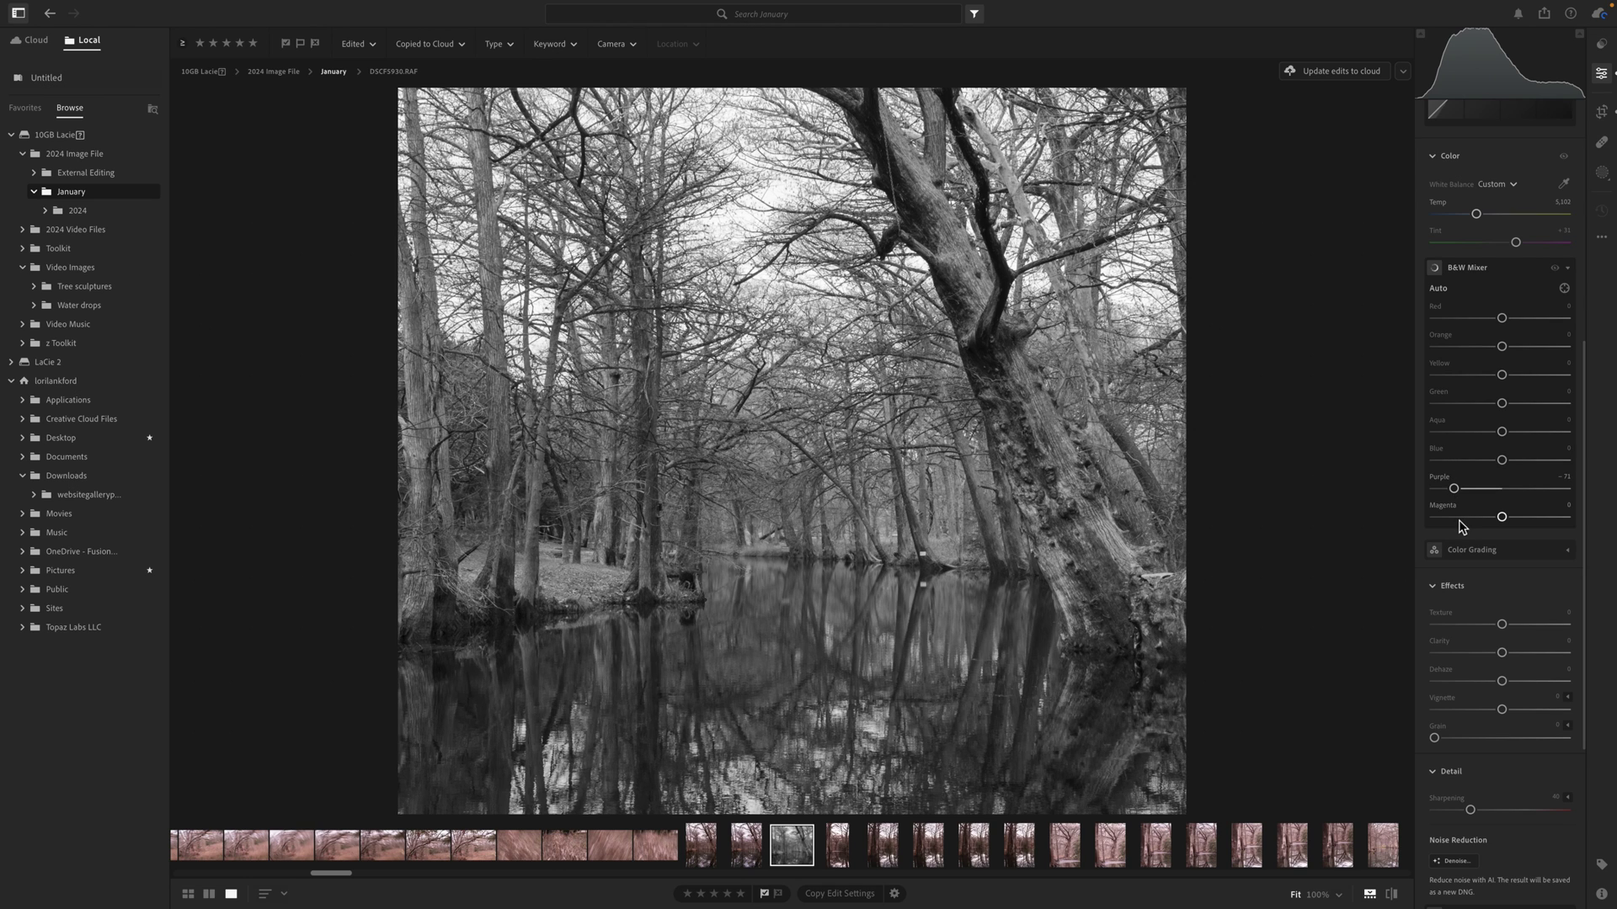
{"action": "left_click", "coordinate": [1456, 516]}
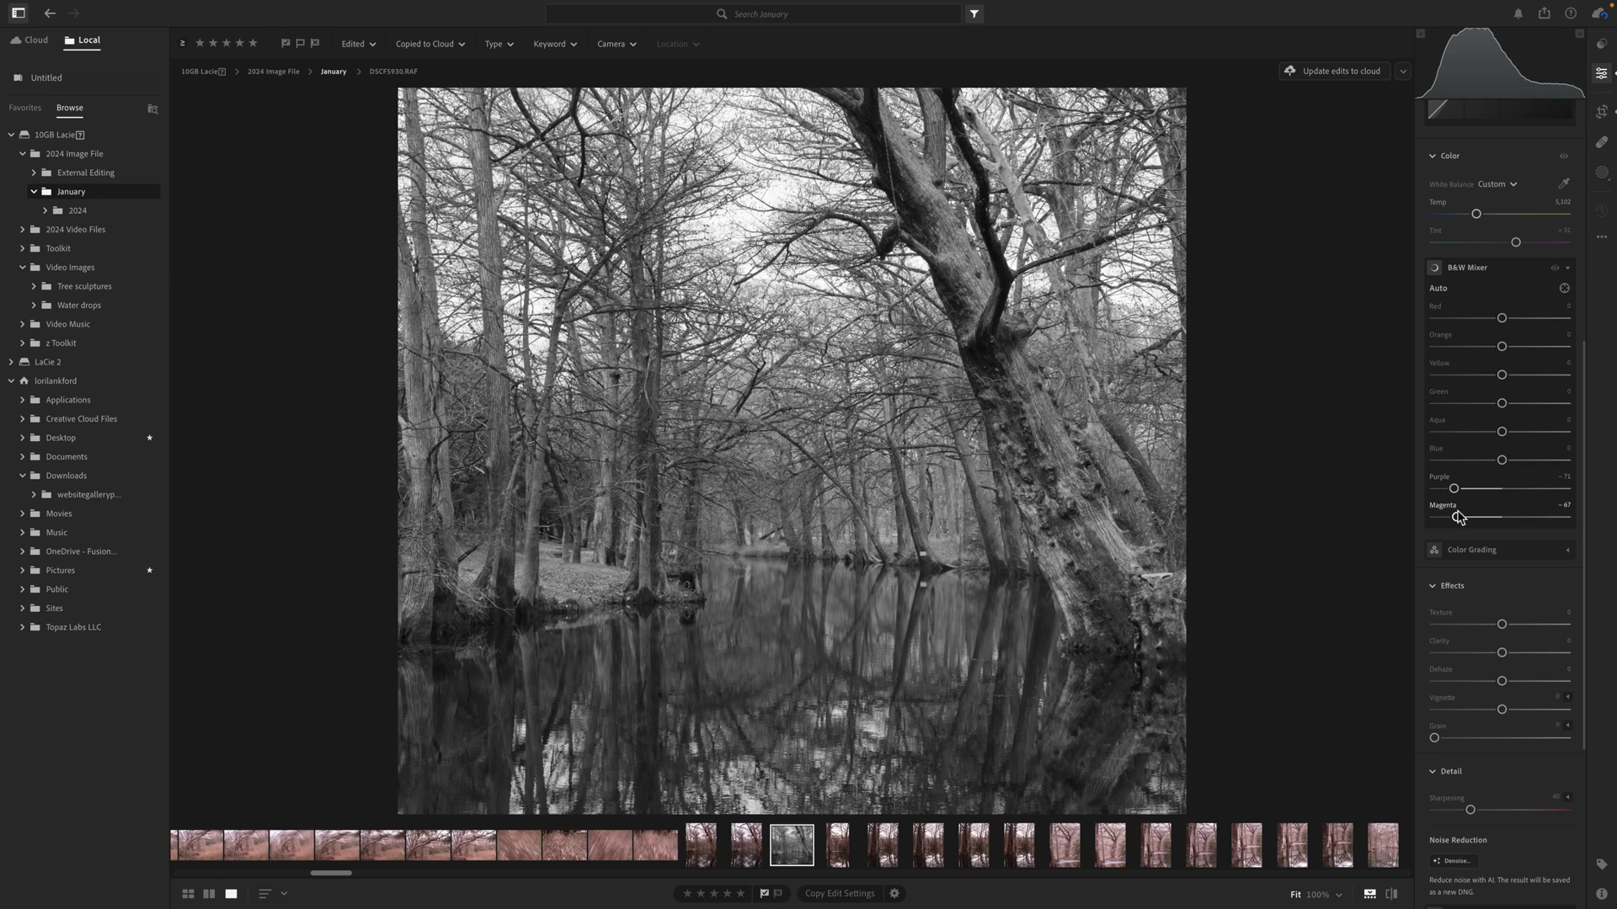
Step: Set the B&W Mixer's green to about -75, orange to -29 and red to -11
{"action": "left_click", "coordinate": [1452, 404]}
{"action": "left_click", "coordinate": [1503, 348]}
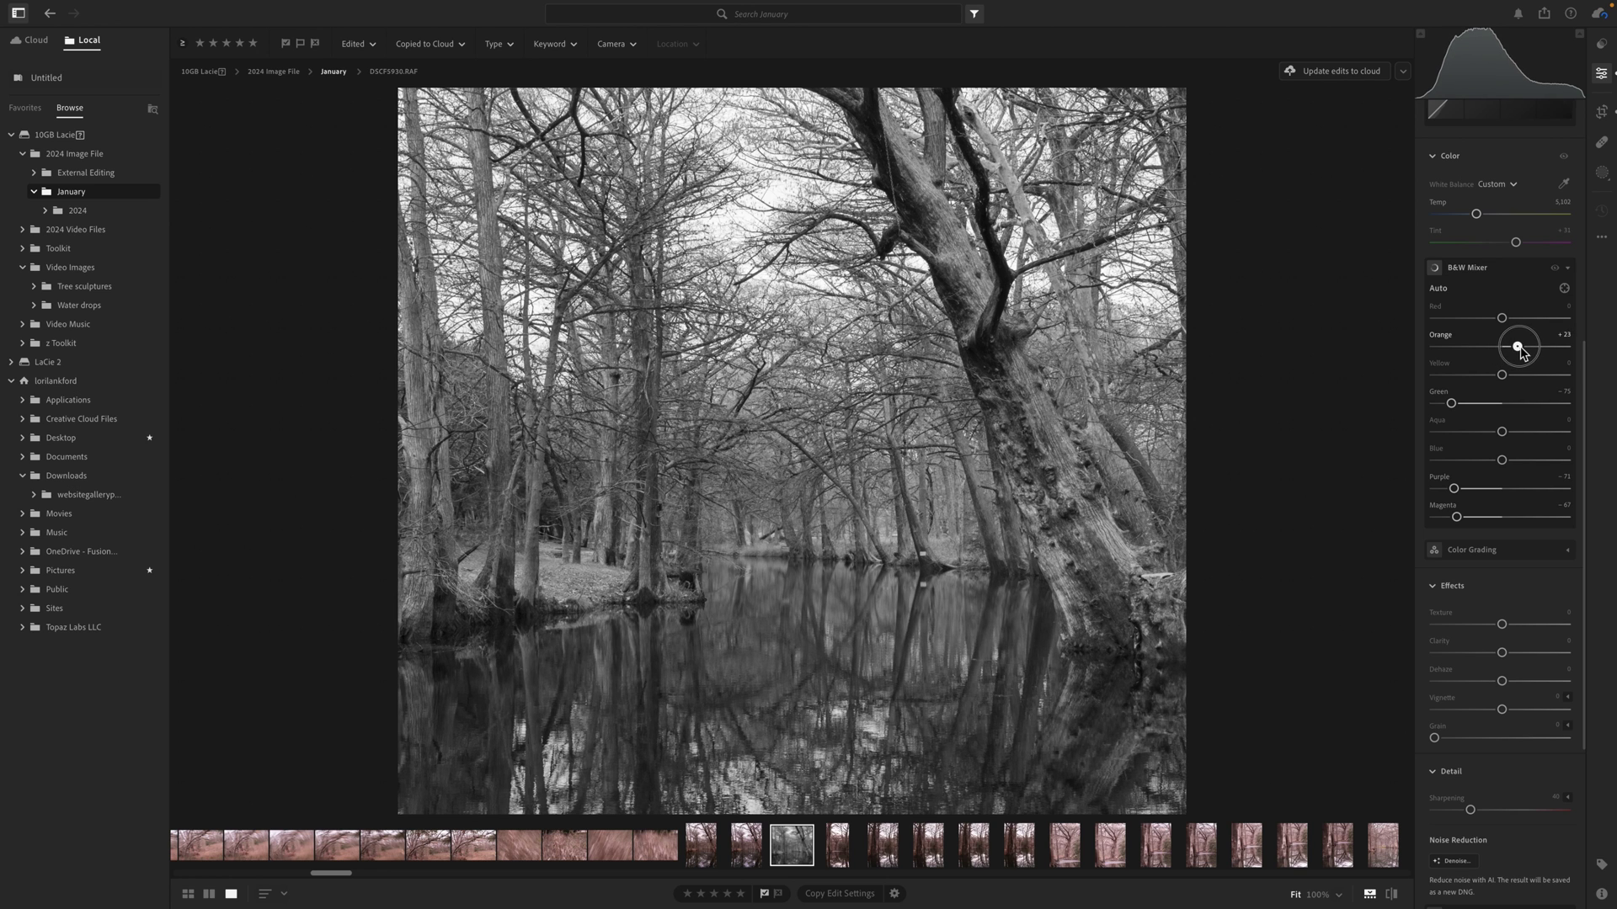
{"action": "mouse_move", "coordinate": [1511, 352]}
{"action": "left_mouse_down"}
{"action": "mouse_move", "coordinate": [1458, 352]}
{"action": "mouse_move", "coordinate": [1502, 353]}
{"action": "mouse_move", "coordinate": [1483, 347]}
{"action": "mouse_move", "coordinate": [1506, 320]}
{"action": "mouse_move", "coordinate": [1541, 327]}
{"action": "mouse_move", "coordinate": [1442, 329]}
{"action": "mouse_move", "coordinate": [1517, 331]}
{"action": "mouse_move", "coordinate": [1496, 326]}
{"action": "left_mouse_up"}
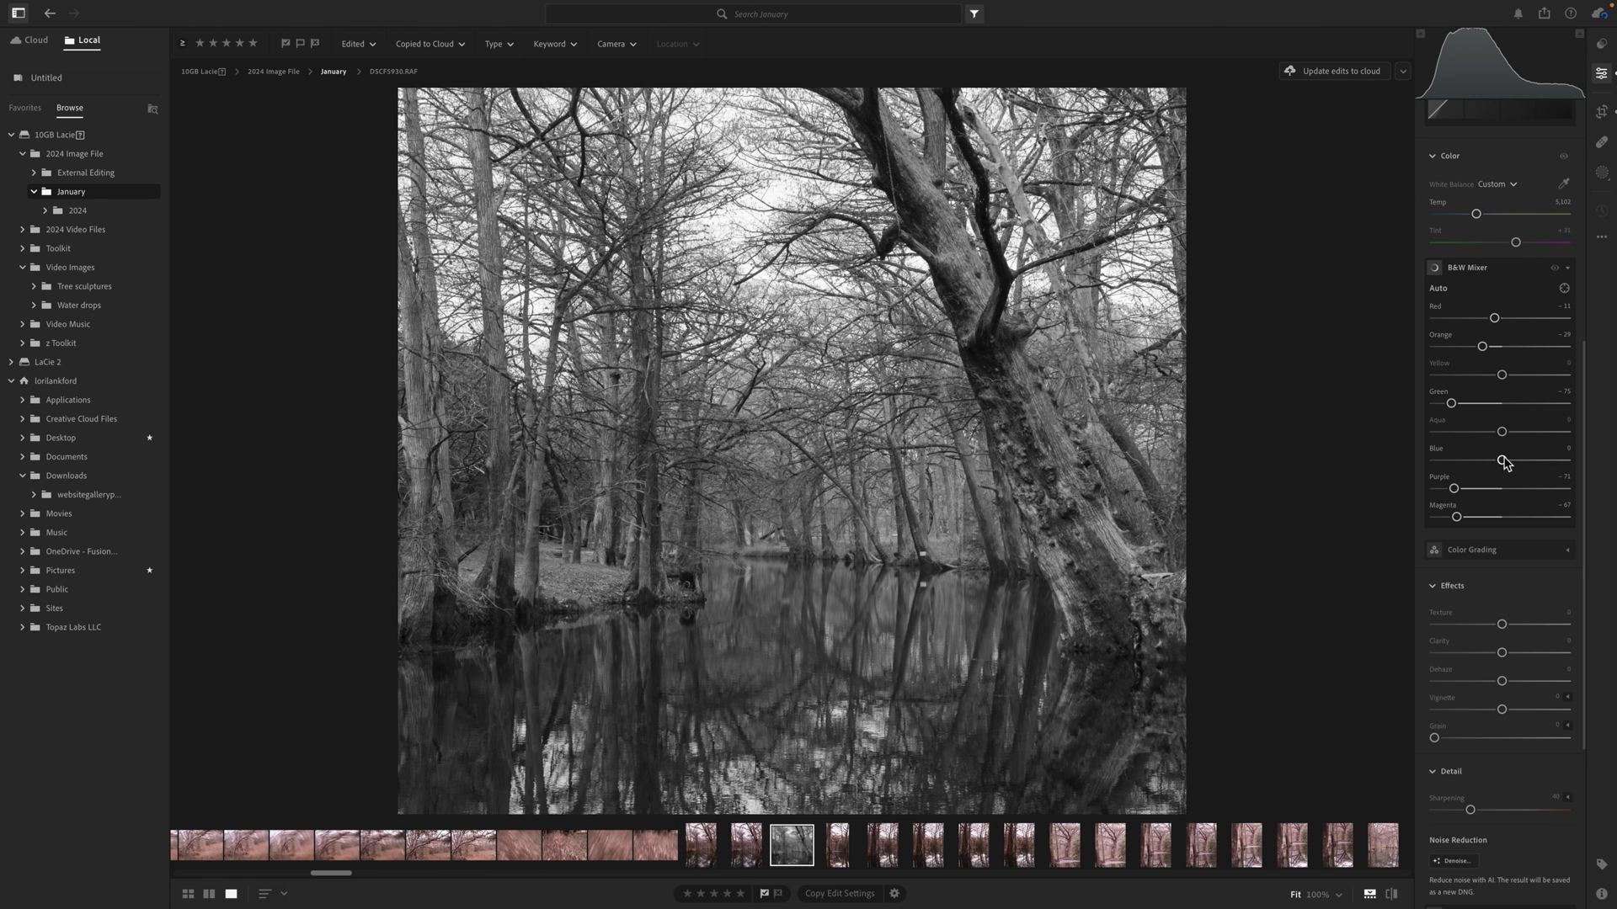
{"action": "mouse_move", "coordinate": [1504, 461]}
{"action": "left_mouse_down"}
{"action": "mouse_move", "coordinate": [1460, 462]}
{"action": "mouse_move", "coordinate": [1539, 462]}
{"action": "mouse_move", "coordinate": [1505, 464]}
{"action": "left_mouse_up"}
Step: Set the whole photo's texture to +15 and clarity to +16
{"action": "left_click", "coordinate": [1514, 625]}
{"action": "left_click", "coordinate": [1513, 653]}
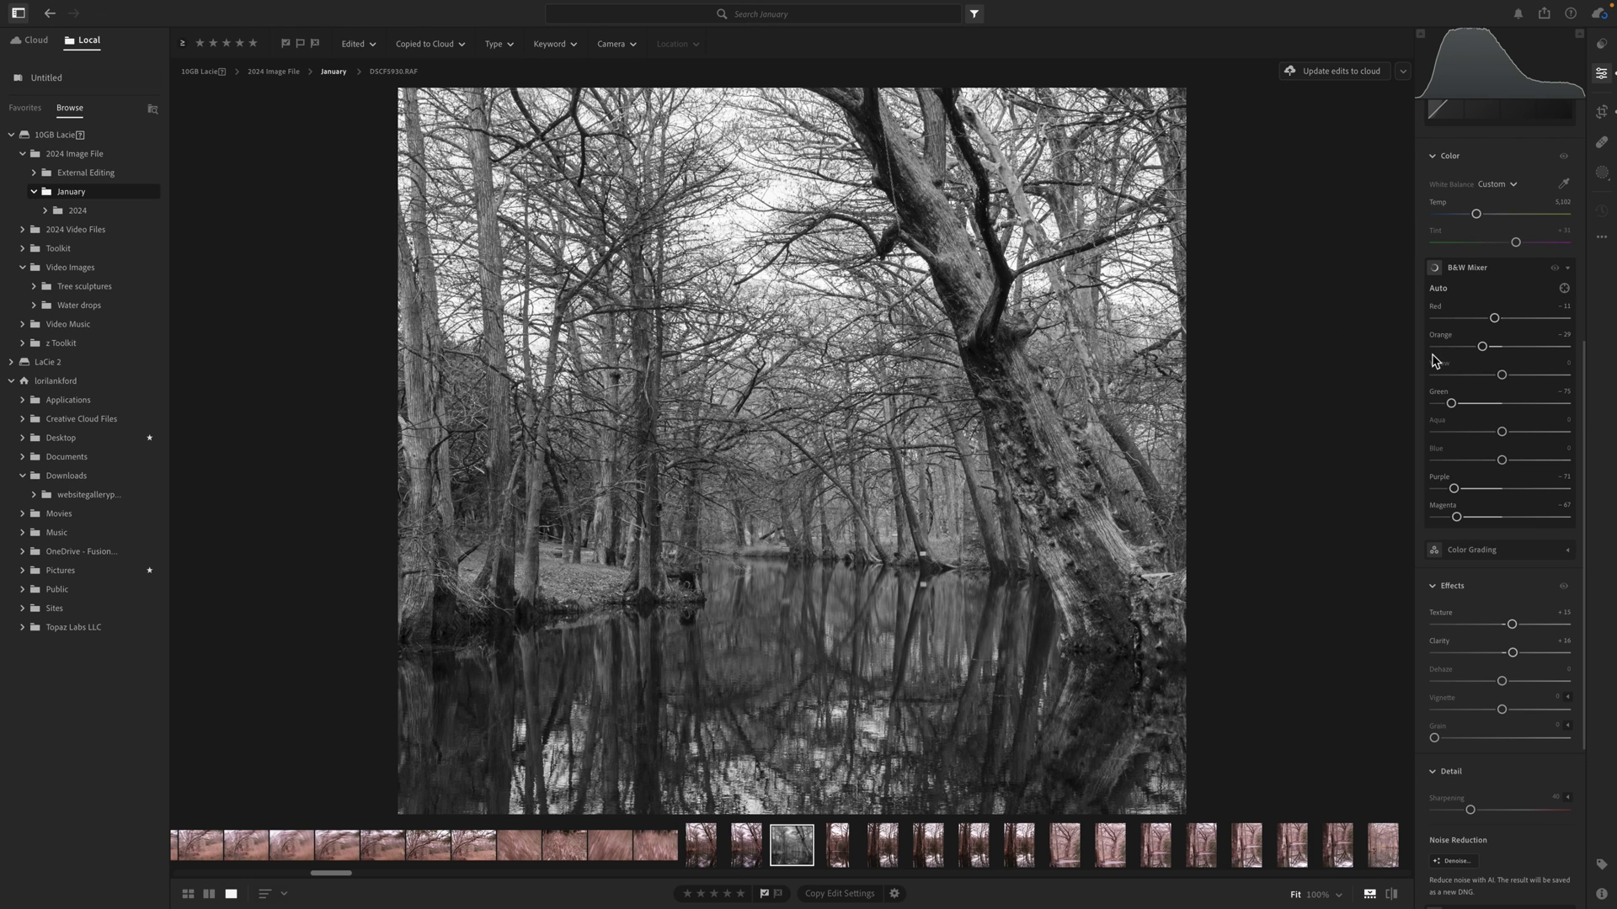
Step: Create a Luminance Range mask sampled from the bright sky between the branches and narrow its lower range toward the highlights
{"action": "left_click", "coordinate": [1603, 174]}
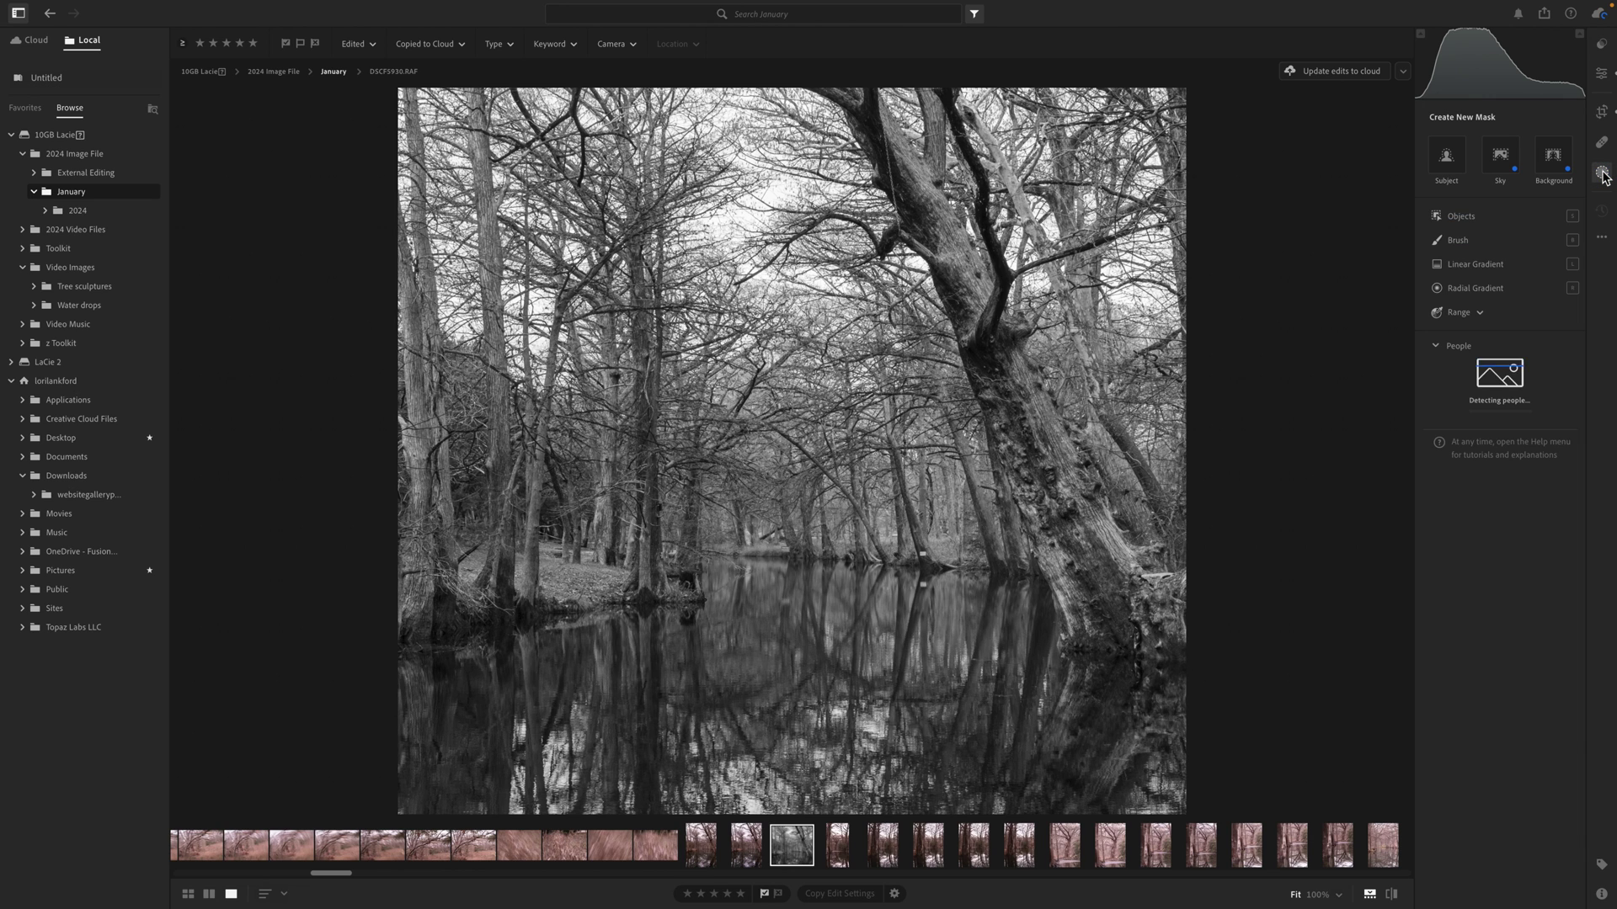
{"action": "left_click", "coordinate": [1483, 319]}
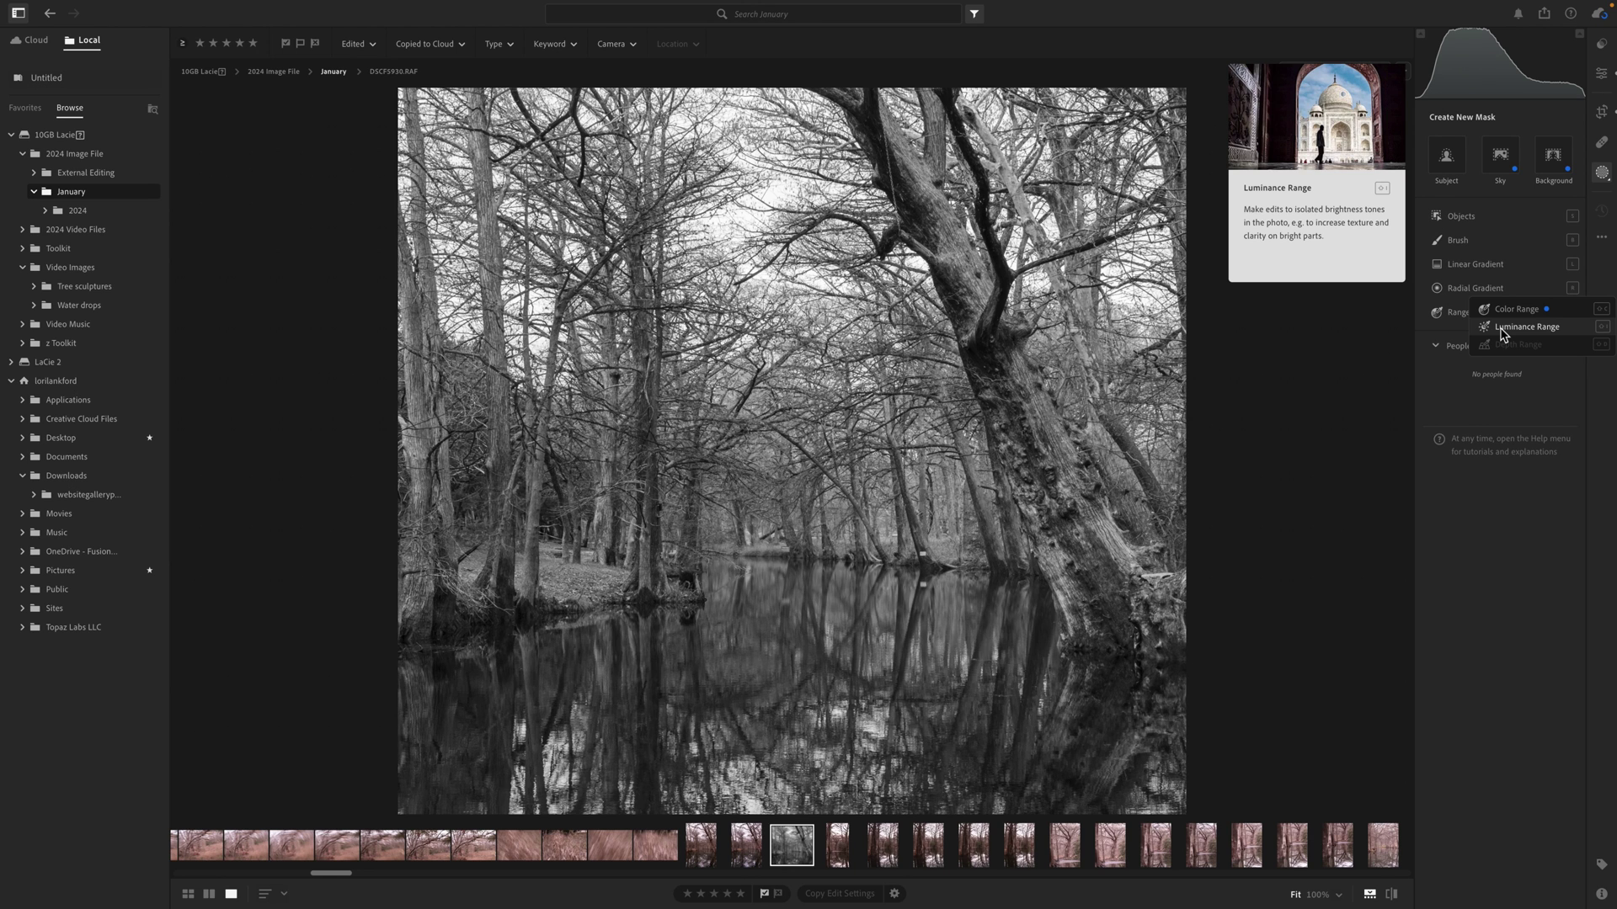
{"action": "left_click", "coordinate": [1506, 332]}
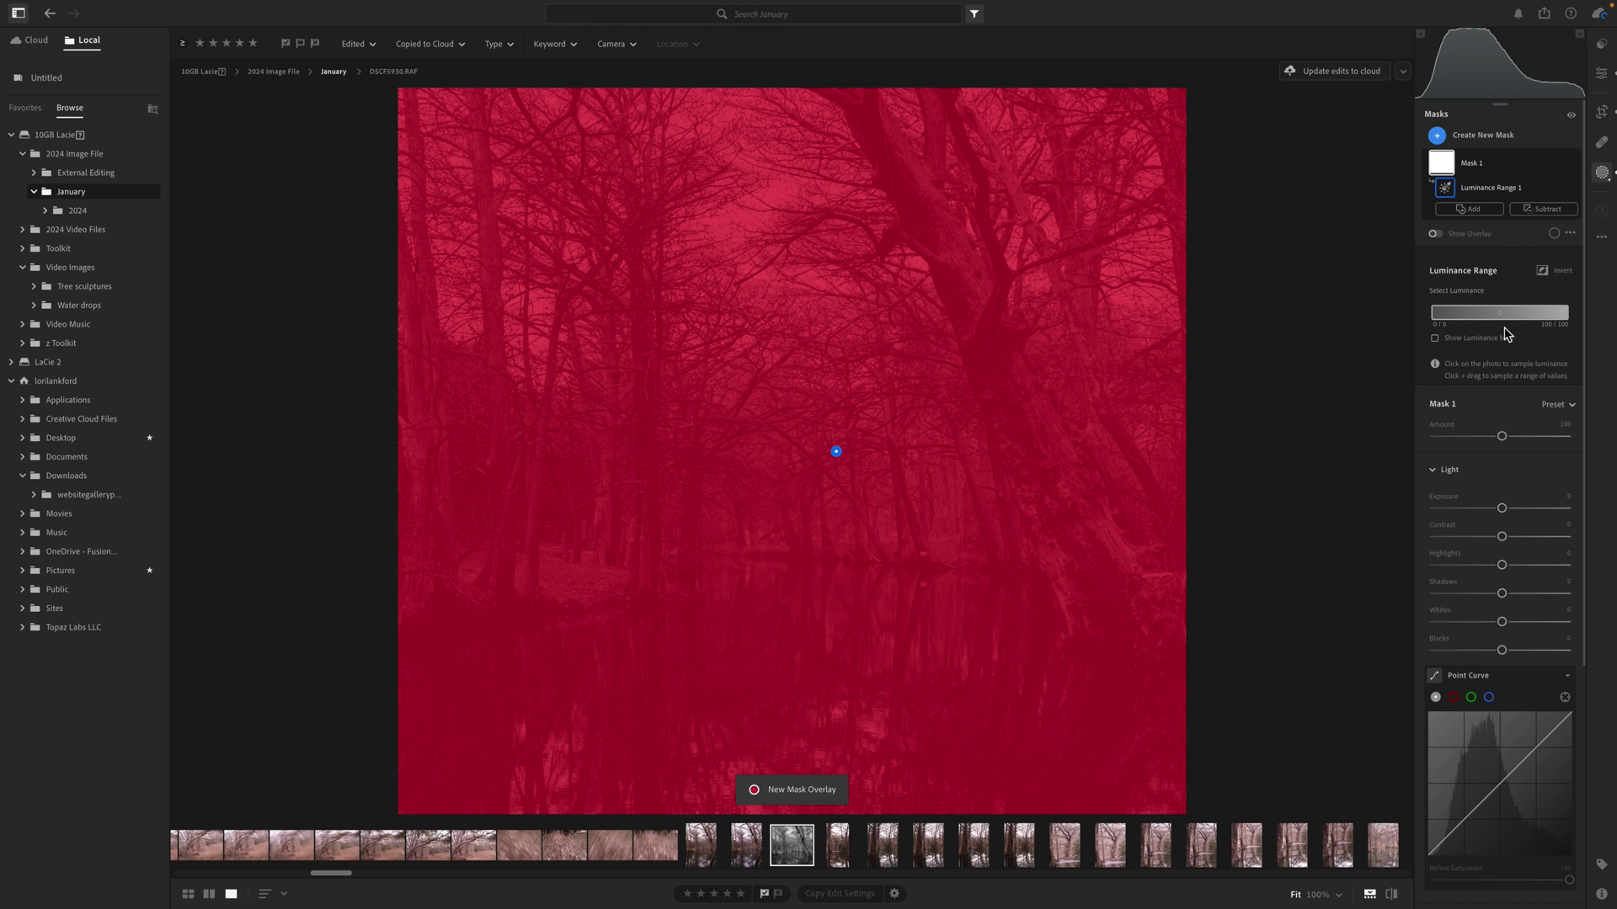
{"action": "left_click", "coordinate": [743, 219]}
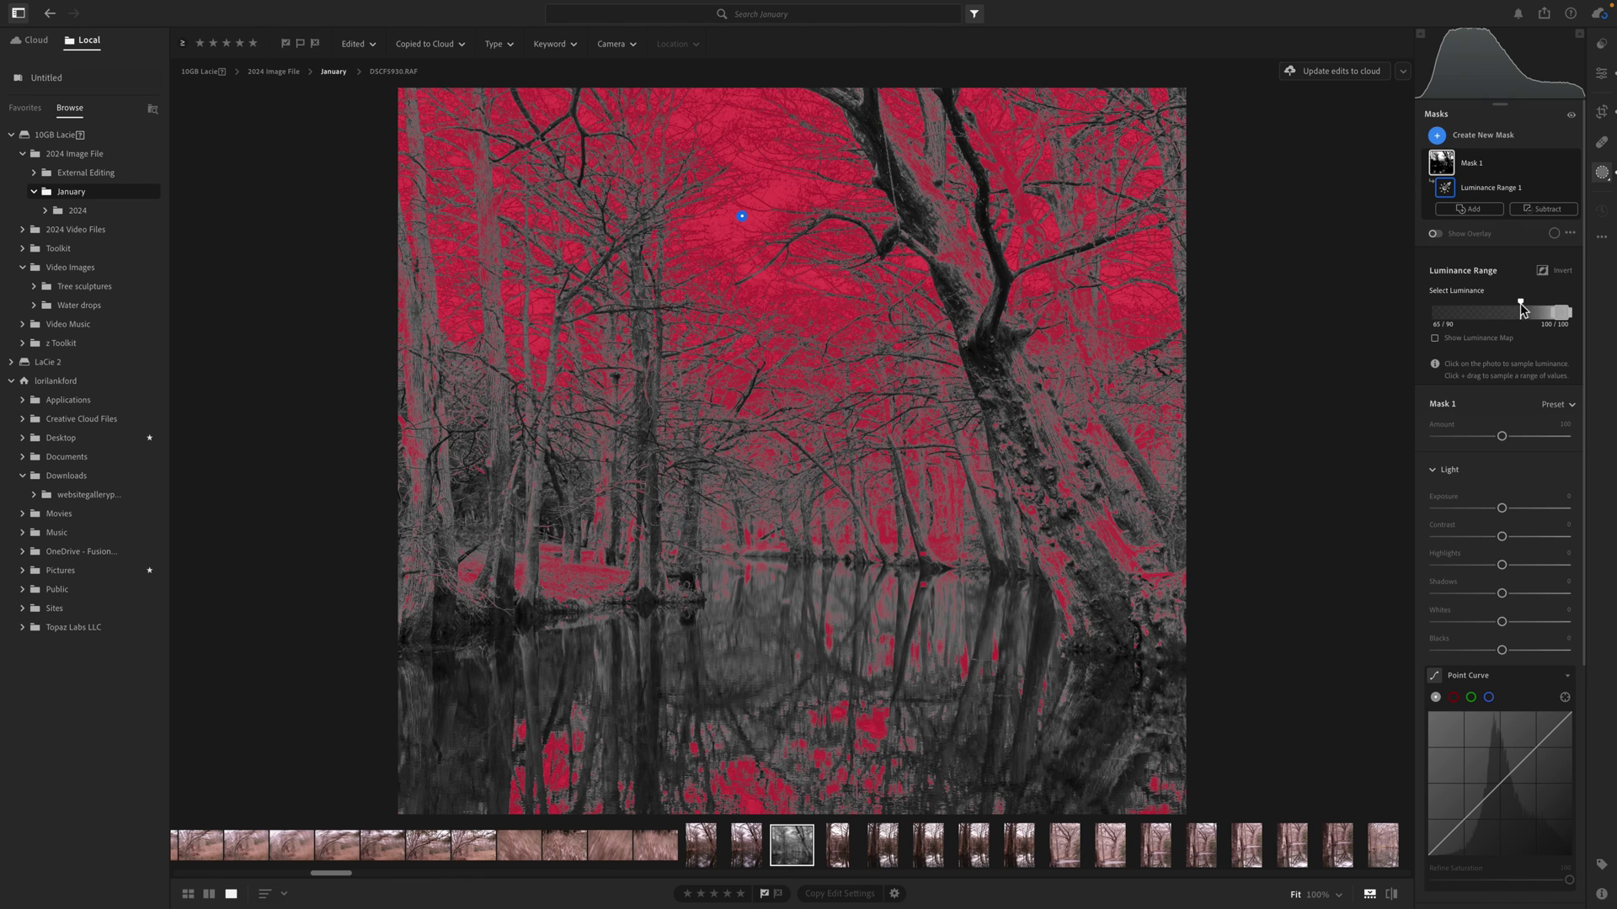
{"action": "left_click_drag", "start_coordinate": [1522, 310], "coordinate": [1535, 310]}
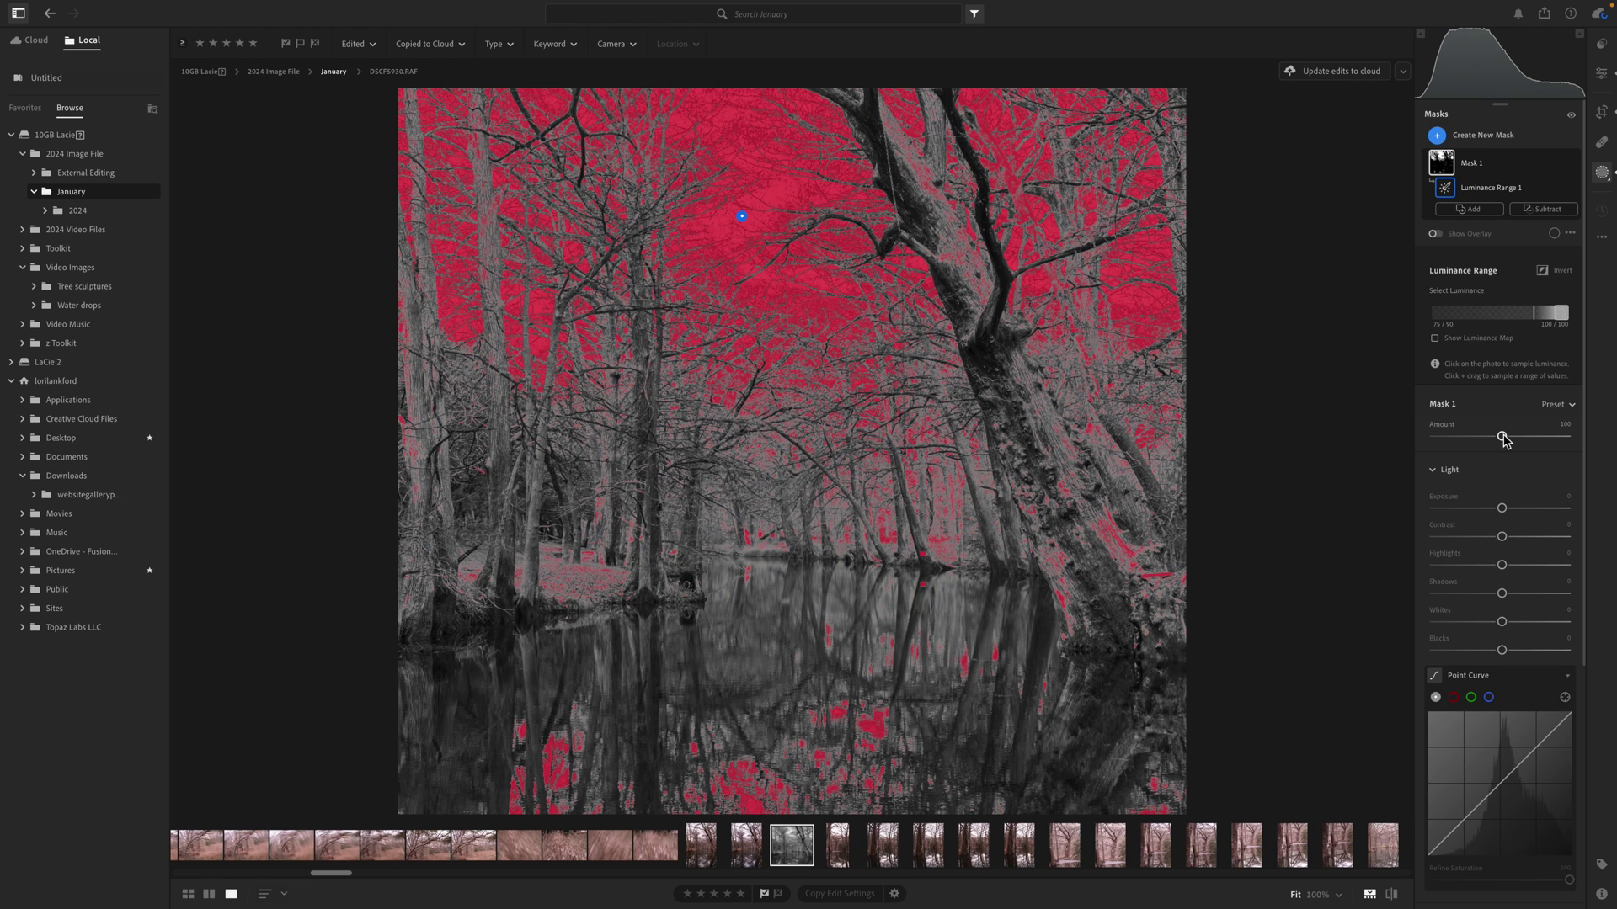
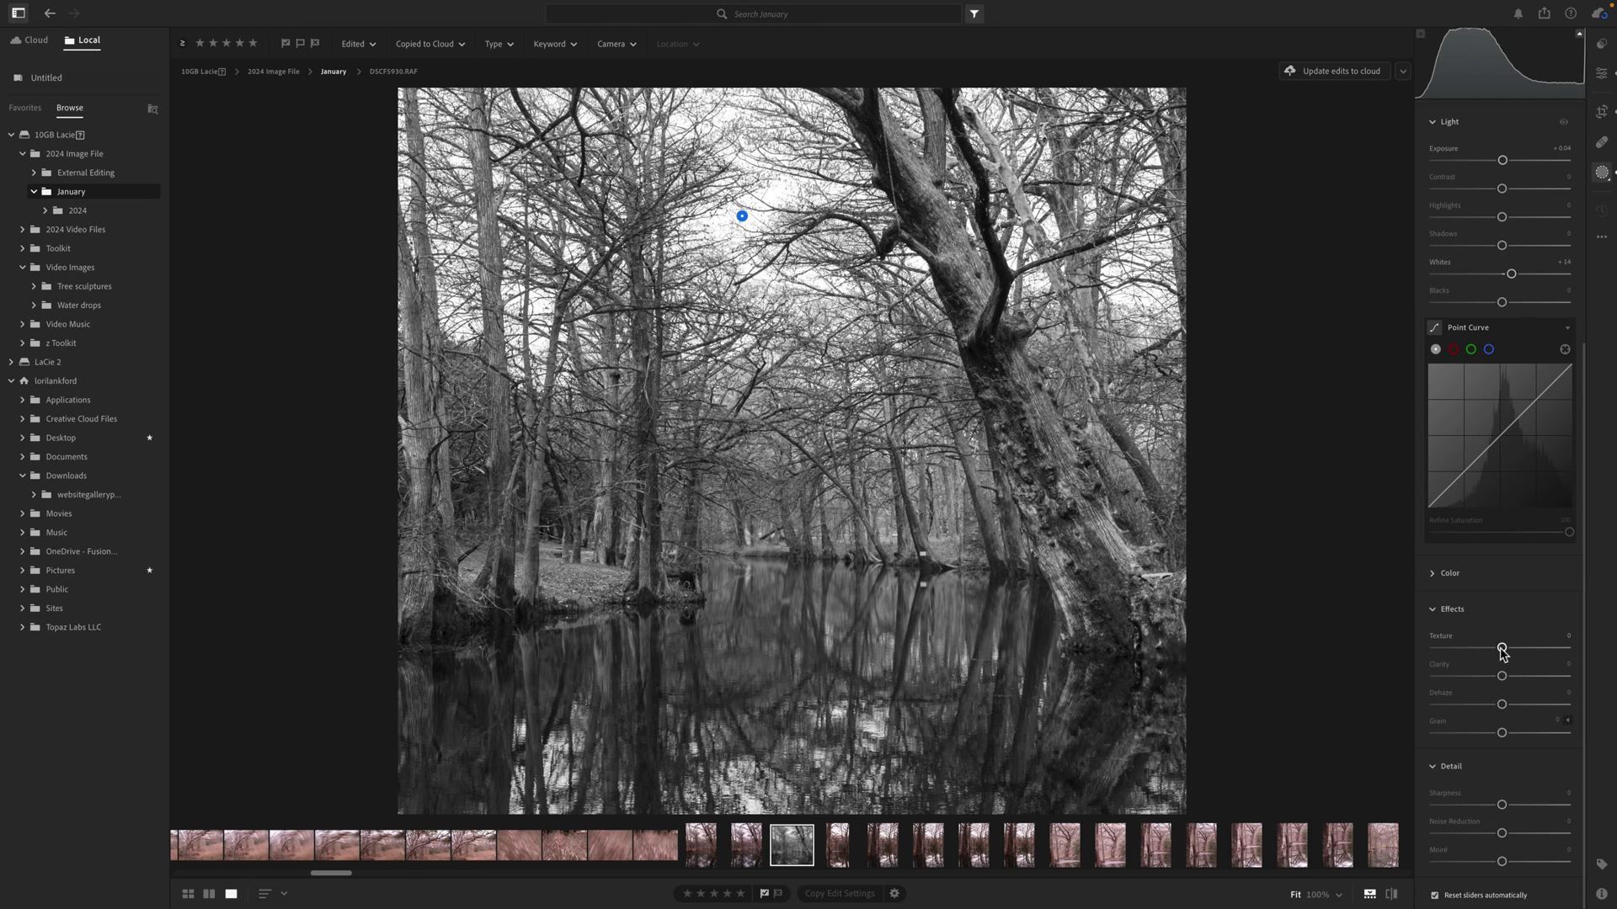
Step: Set the luminance mask's texture to about +23, clarity to +30 and dehaze to +3
{"action": "mouse_move", "coordinate": [1504, 710]}
{"action": "left_mouse_down"}
{"action": "mouse_move", "coordinate": [1532, 715]}
{"action": "mouse_move", "coordinate": [1492, 712]}
{"action": "mouse_move", "coordinate": [1505, 707]}
{"action": "left_mouse_up"}
{"action": "left_click_drag", "start_coordinate": [1503, 648], "coordinate": [1524, 681]}
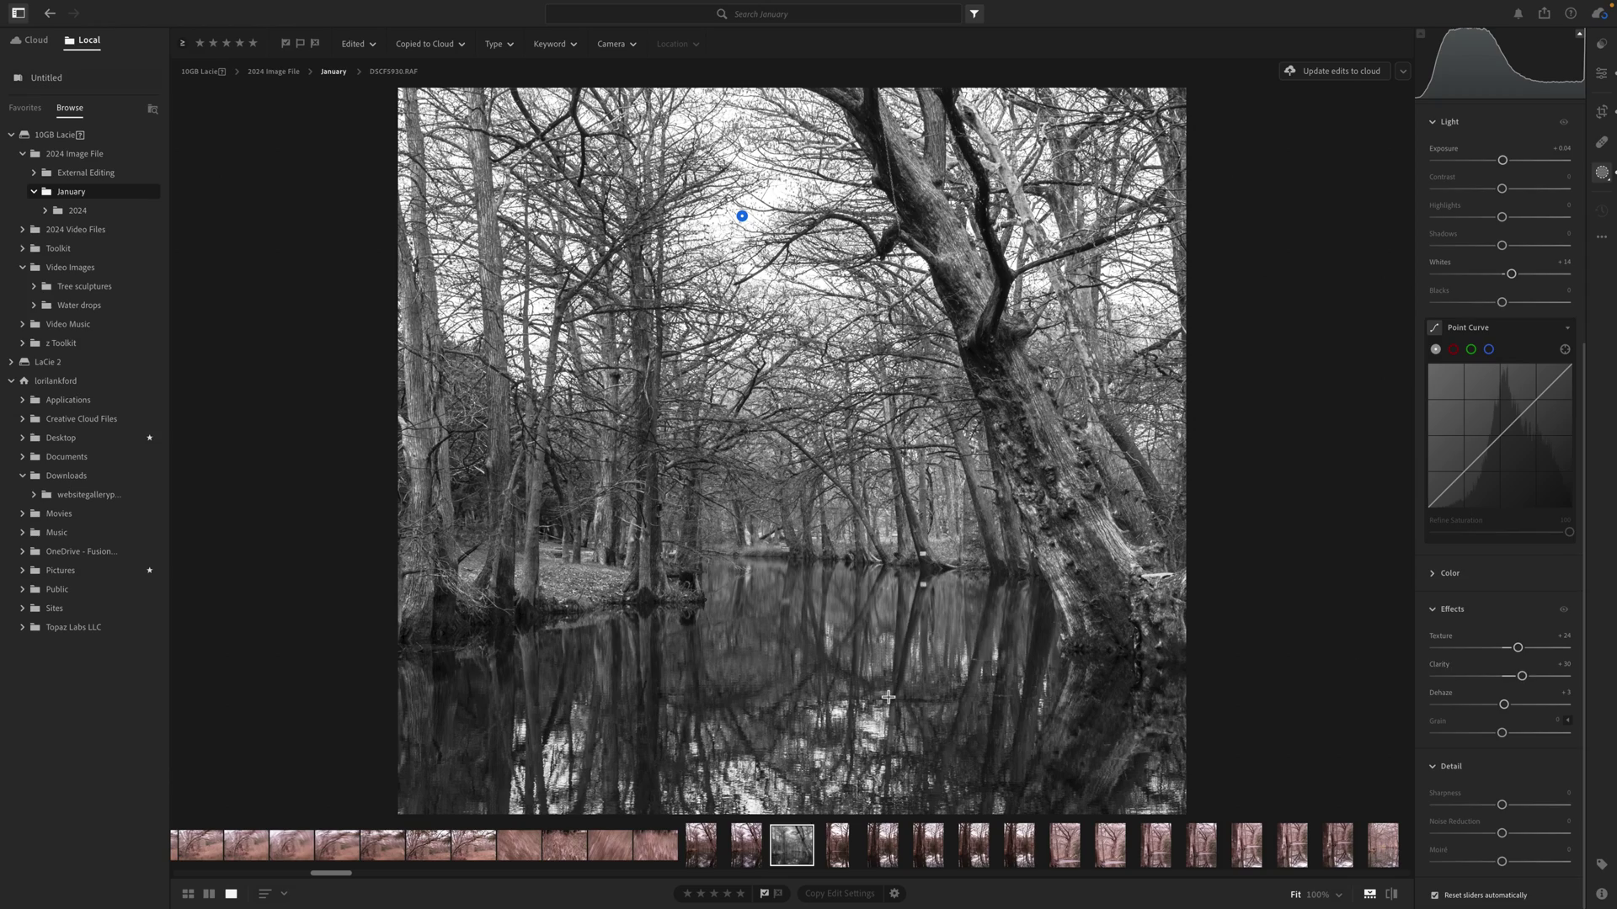
Step: Inspect the water and branches at 100% zoom, and compare the photo with Mask 1 hidden and shown
{"action": "left_click", "coordinate": [868, 664]}
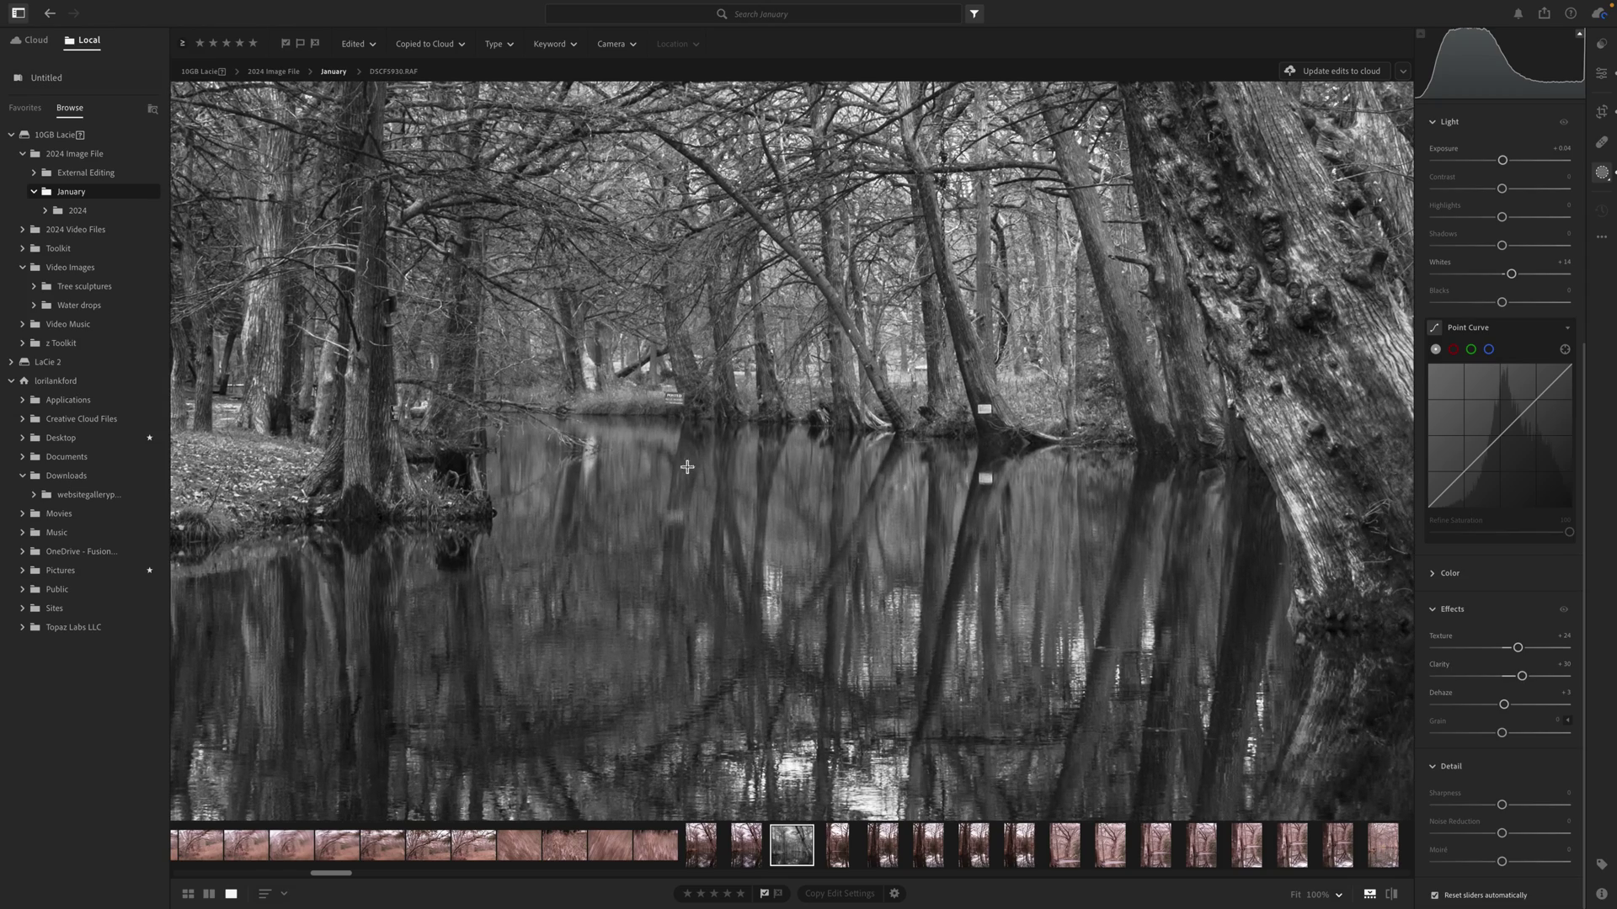
{"action": "left_click", "coordinate": [785, 318]}
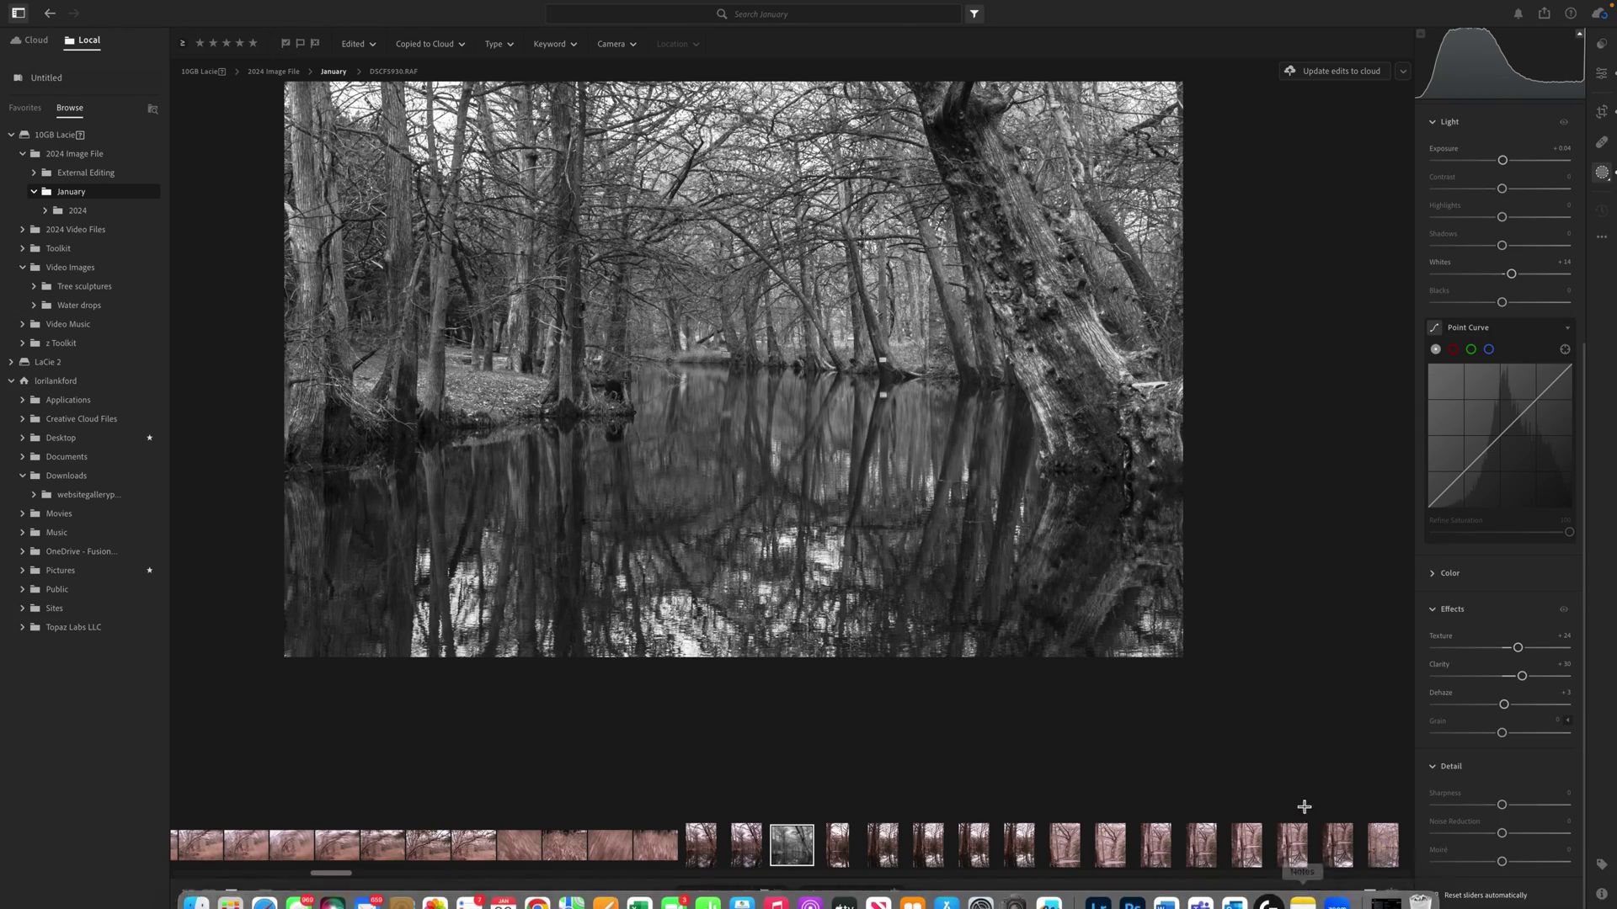
{"action": "left_click", "coordinate": [1294, 891]}
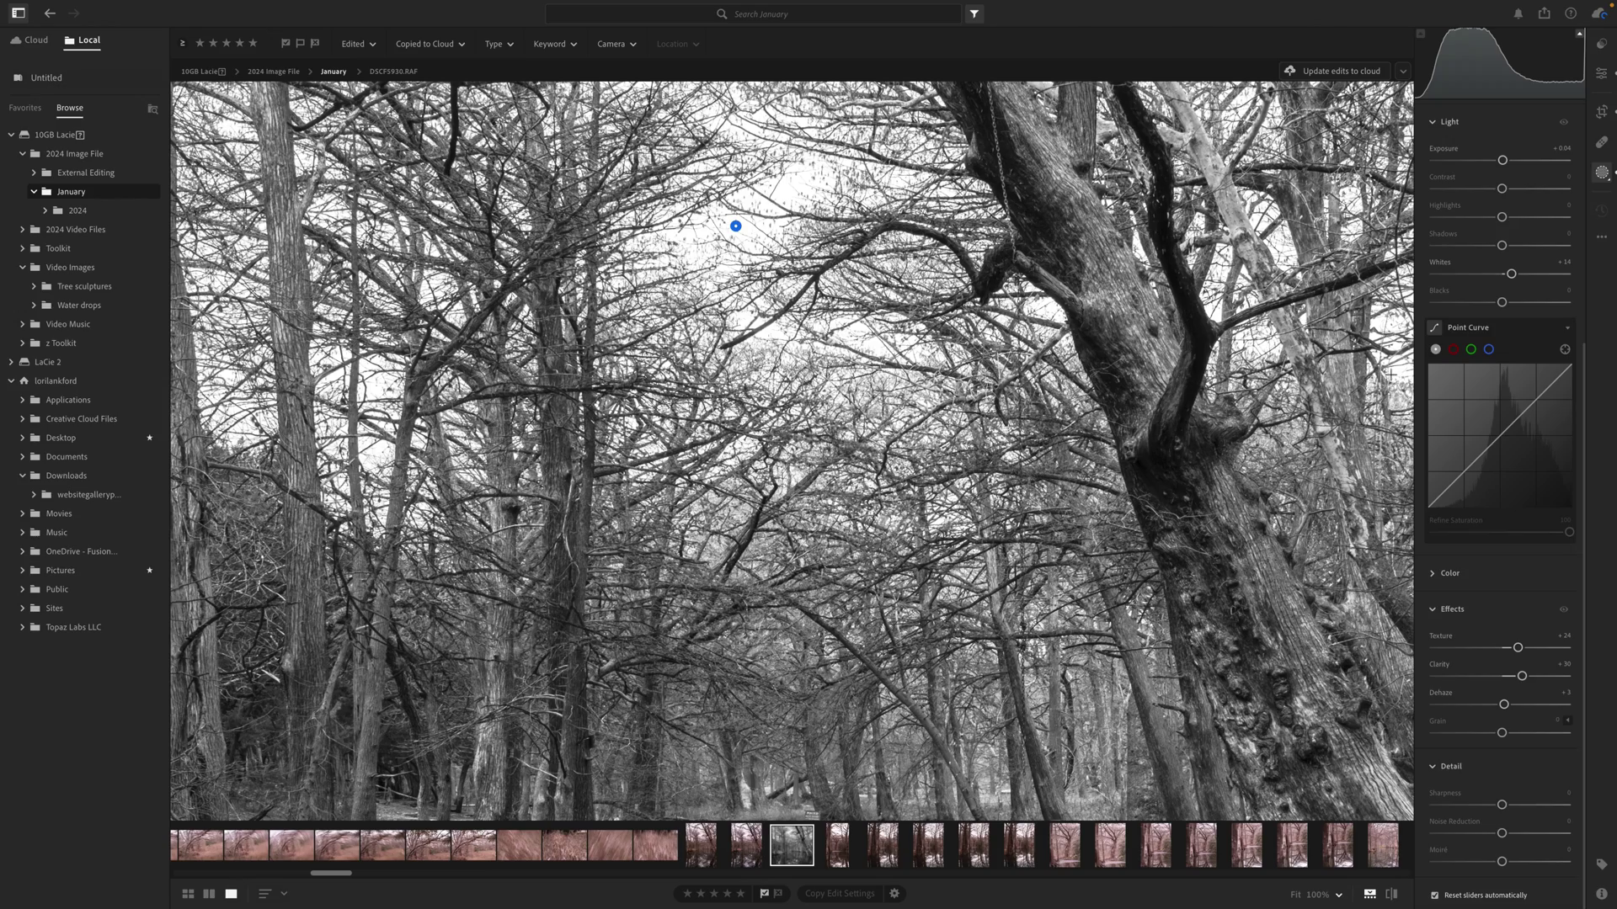
{"action": "left_click", "coordinate": [1603, 174]}
{"action": "left_click", "coordinate": [1603, 174]}
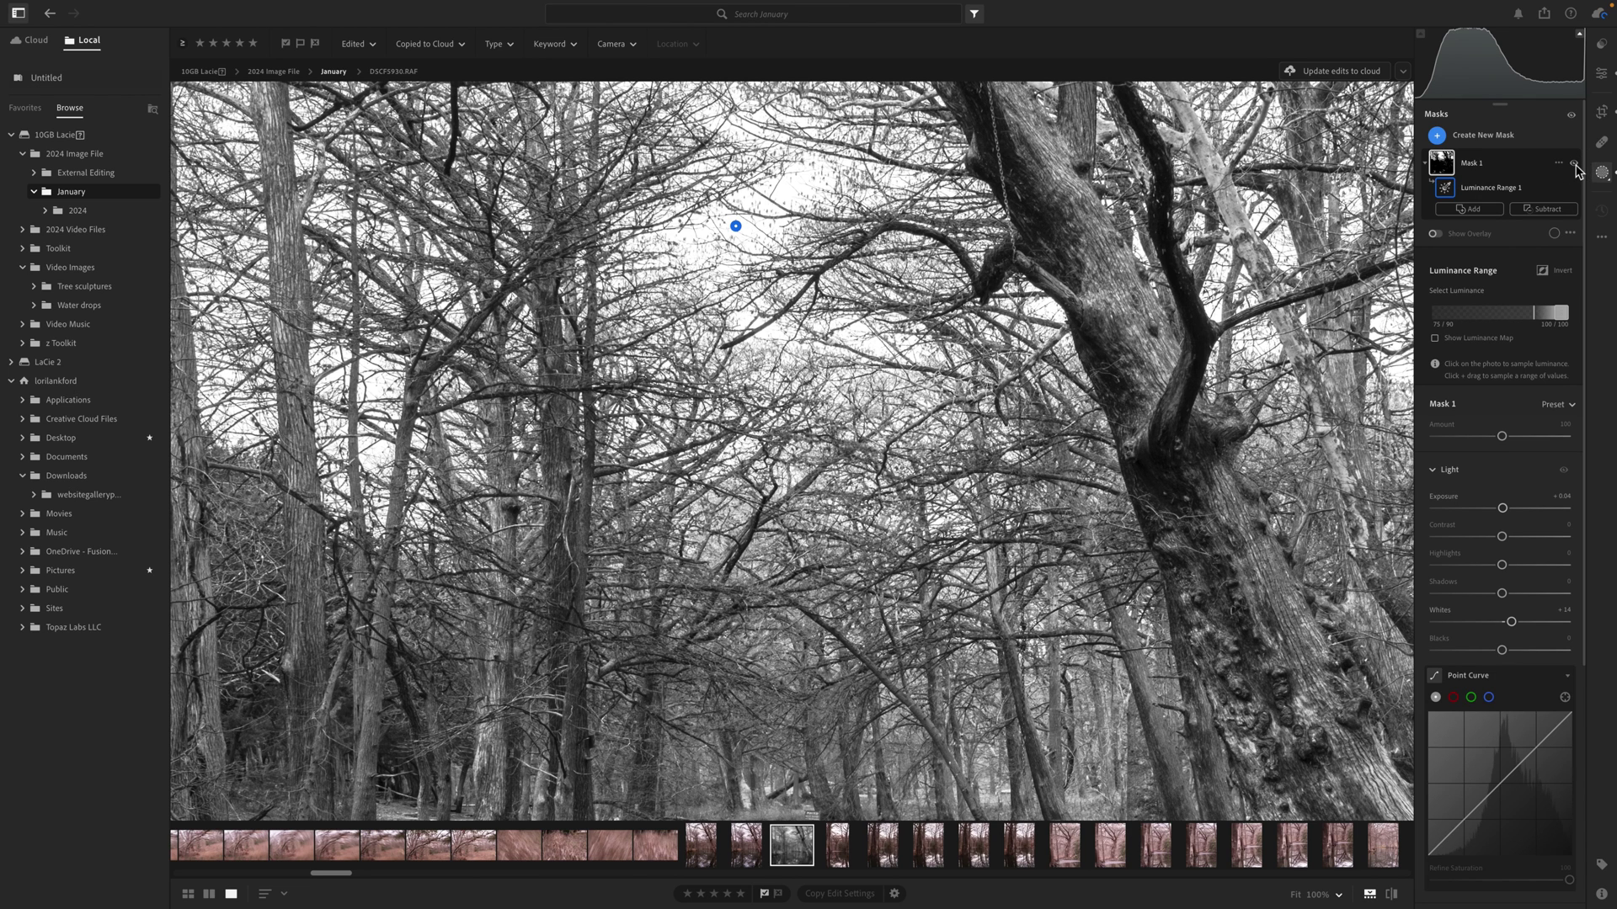
{"action": "left_click", "coordinate": [1575, 166]}
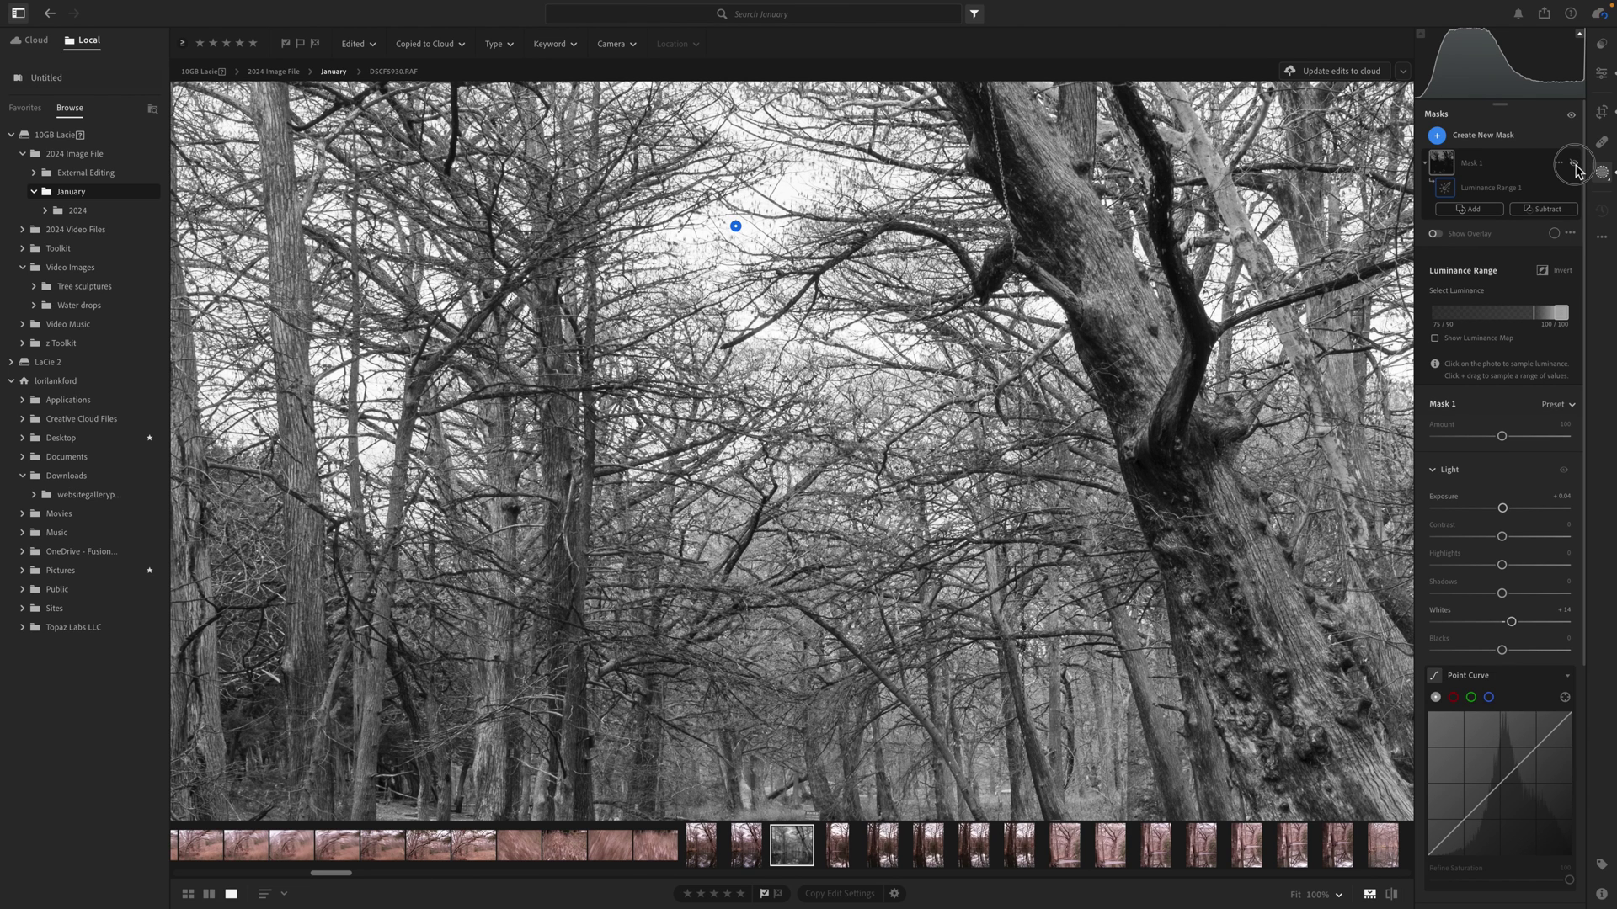
{"action": "left_click", "coordinate": [1575, 165]}
{"action": "left_click", "coordinate": [1574, 166]}
{"action": "left_click", "coordinate": [1574, 166]}
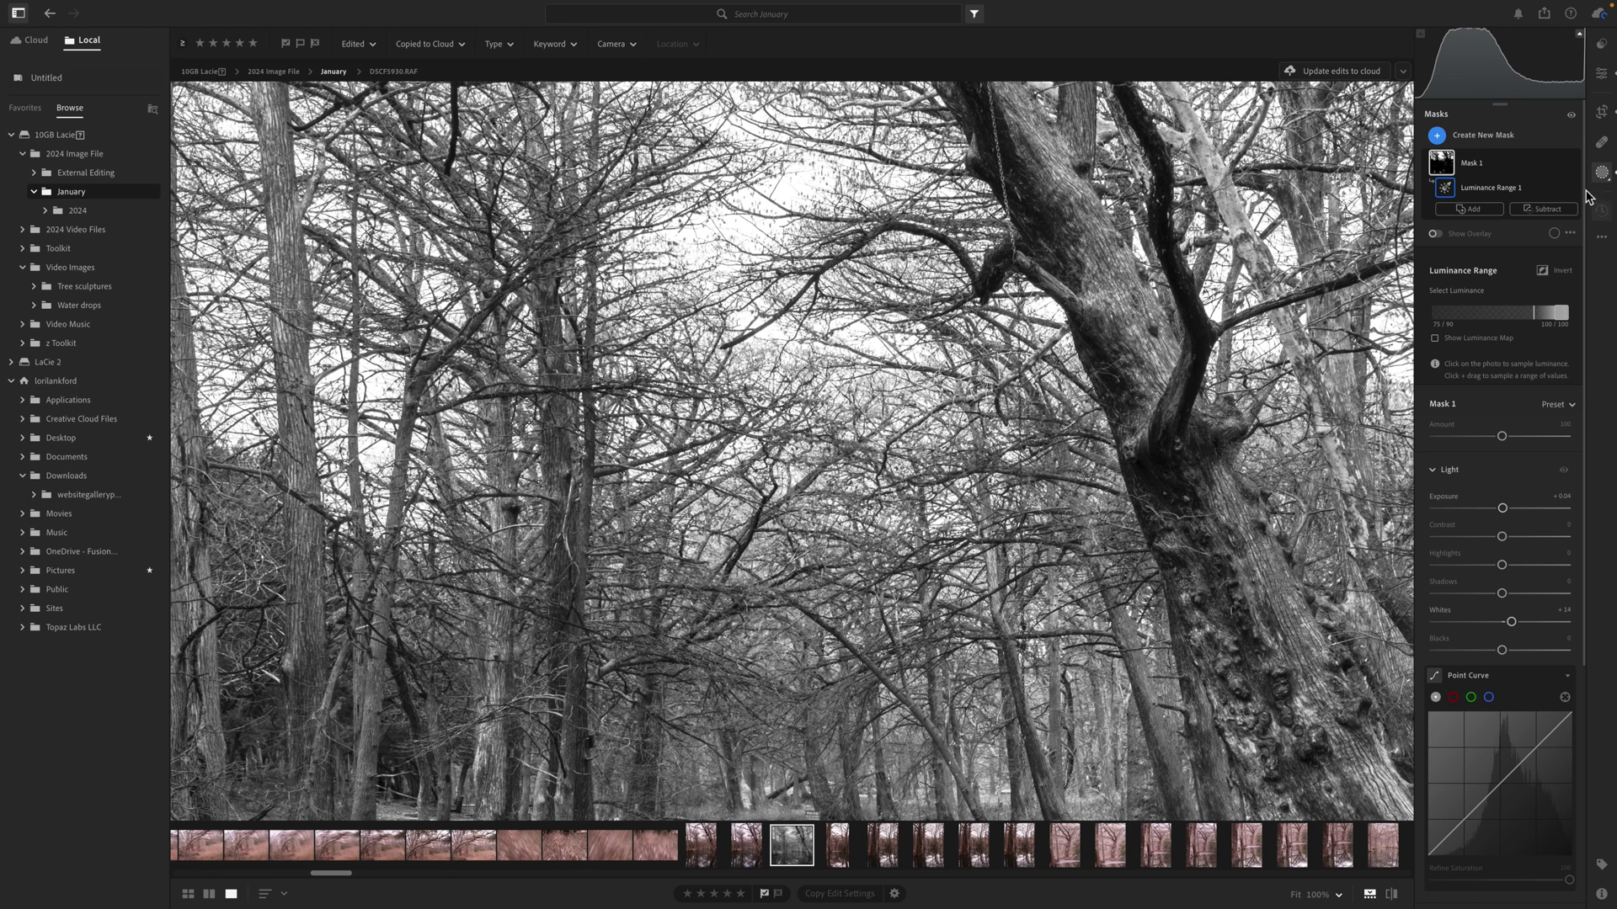
Step: Compare the branches with the Luminance Range 1 component hidden and shown, and return to the full photo view
{"action": "mouse_move", "coordinate": [1565, 192]}
{"action": "left_click", "coordinate": [1573, 189]}
{"action": "left_click", "coordinate": [1573, 189]}
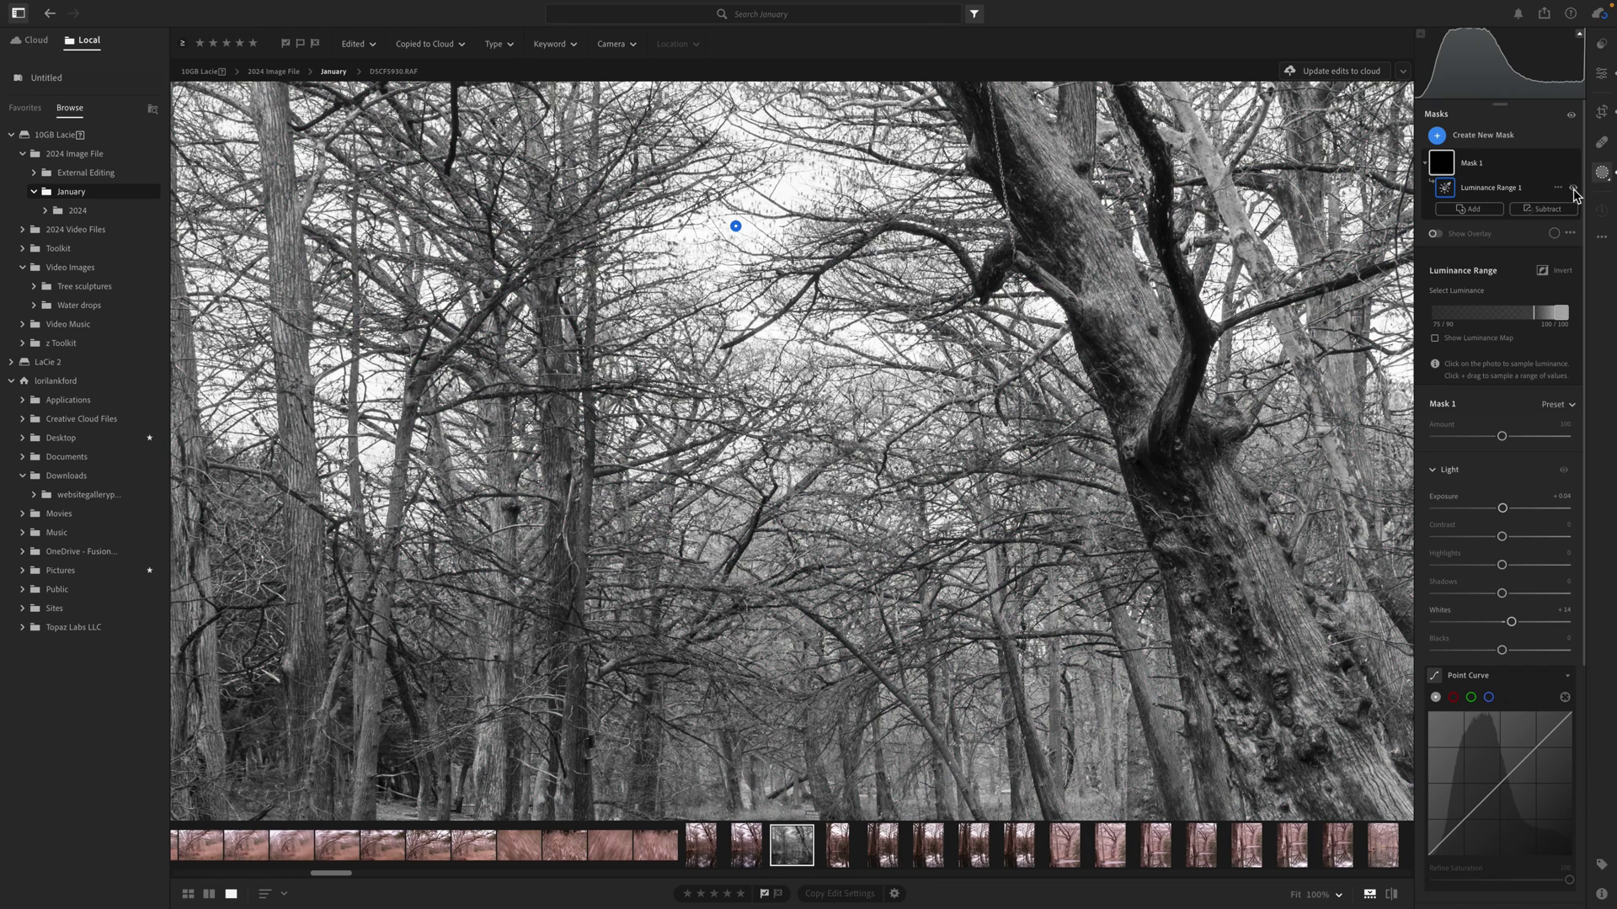
{"action": "left_click", "coordinate": [1573, 188]}
{"action": "left_click", "coordinate": [1573, 188]}
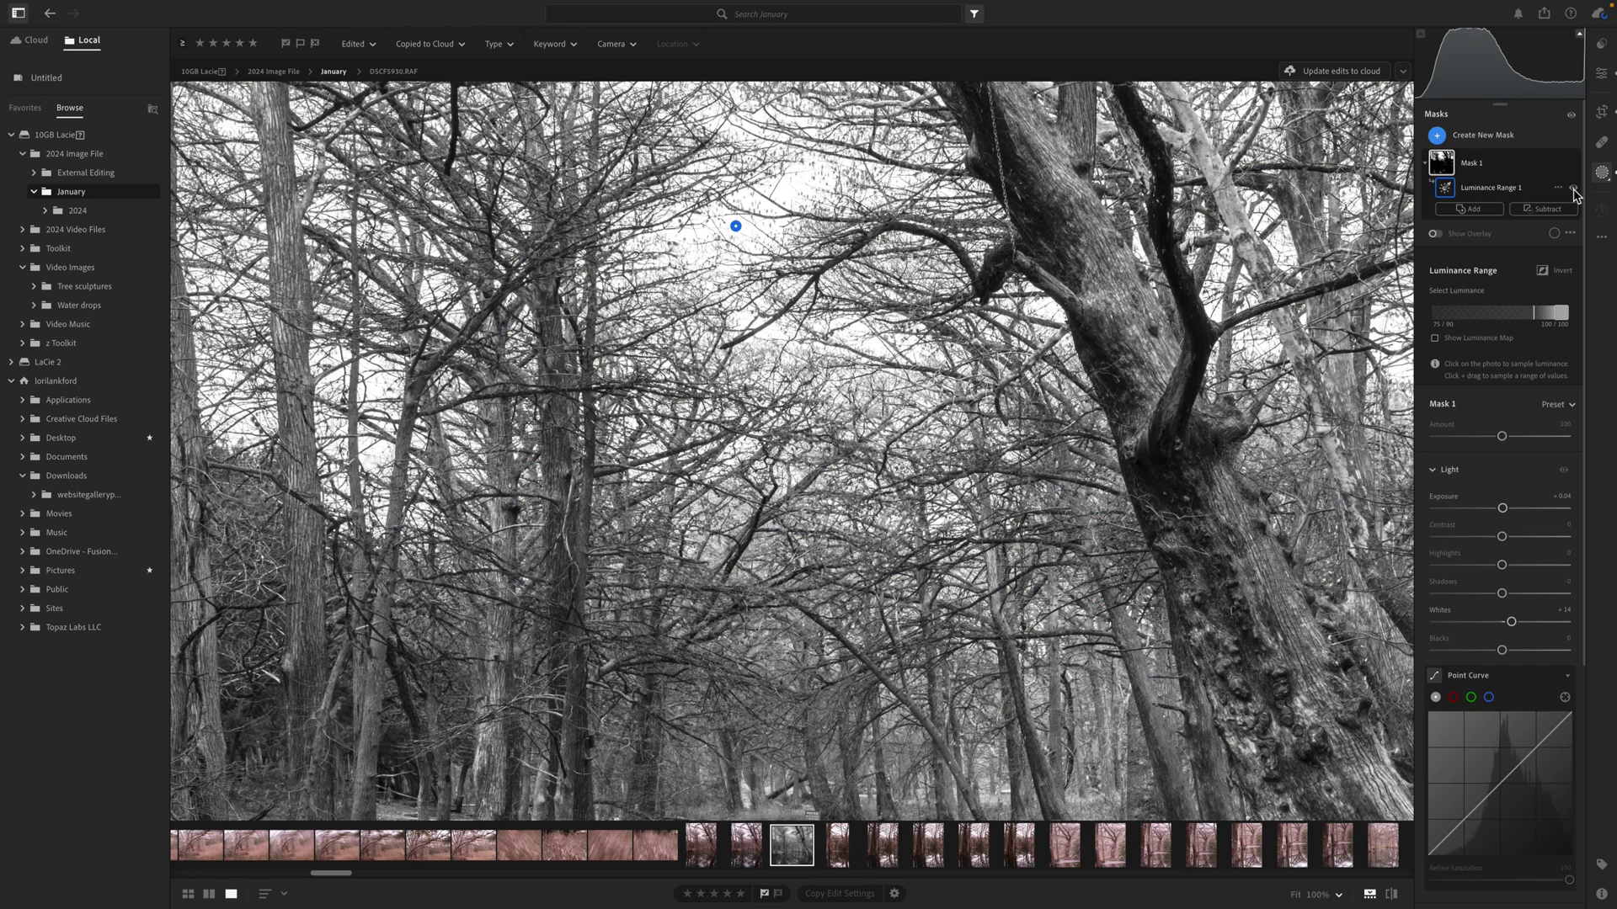
{"action": "key", "text": "z"}
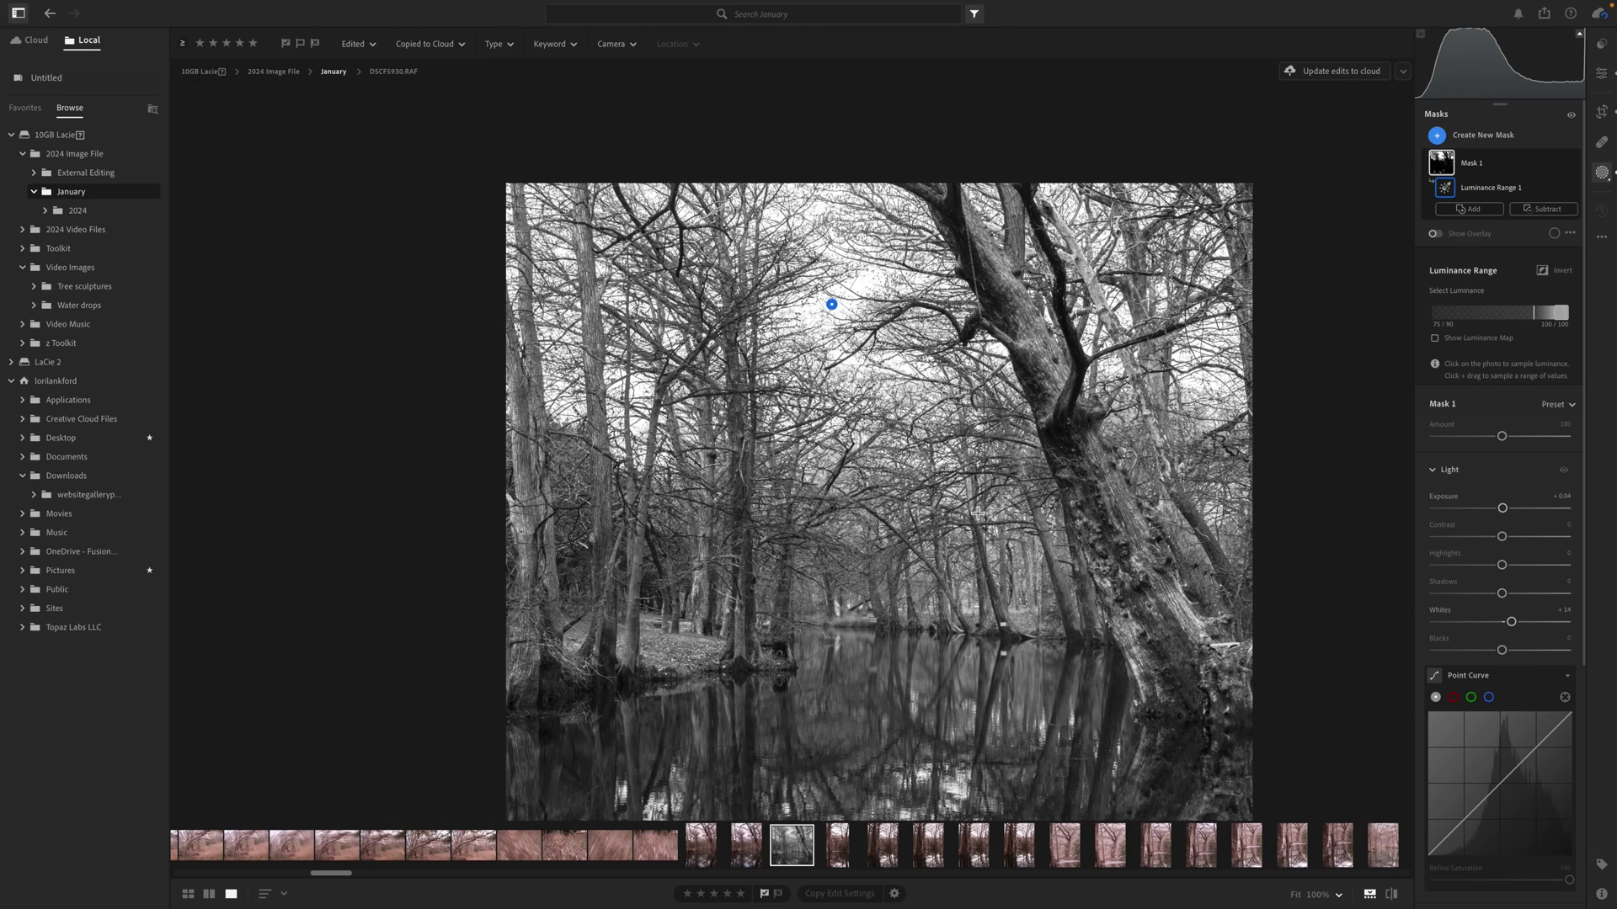
{"action": "left_click", "coordinate": [1298, 895]}
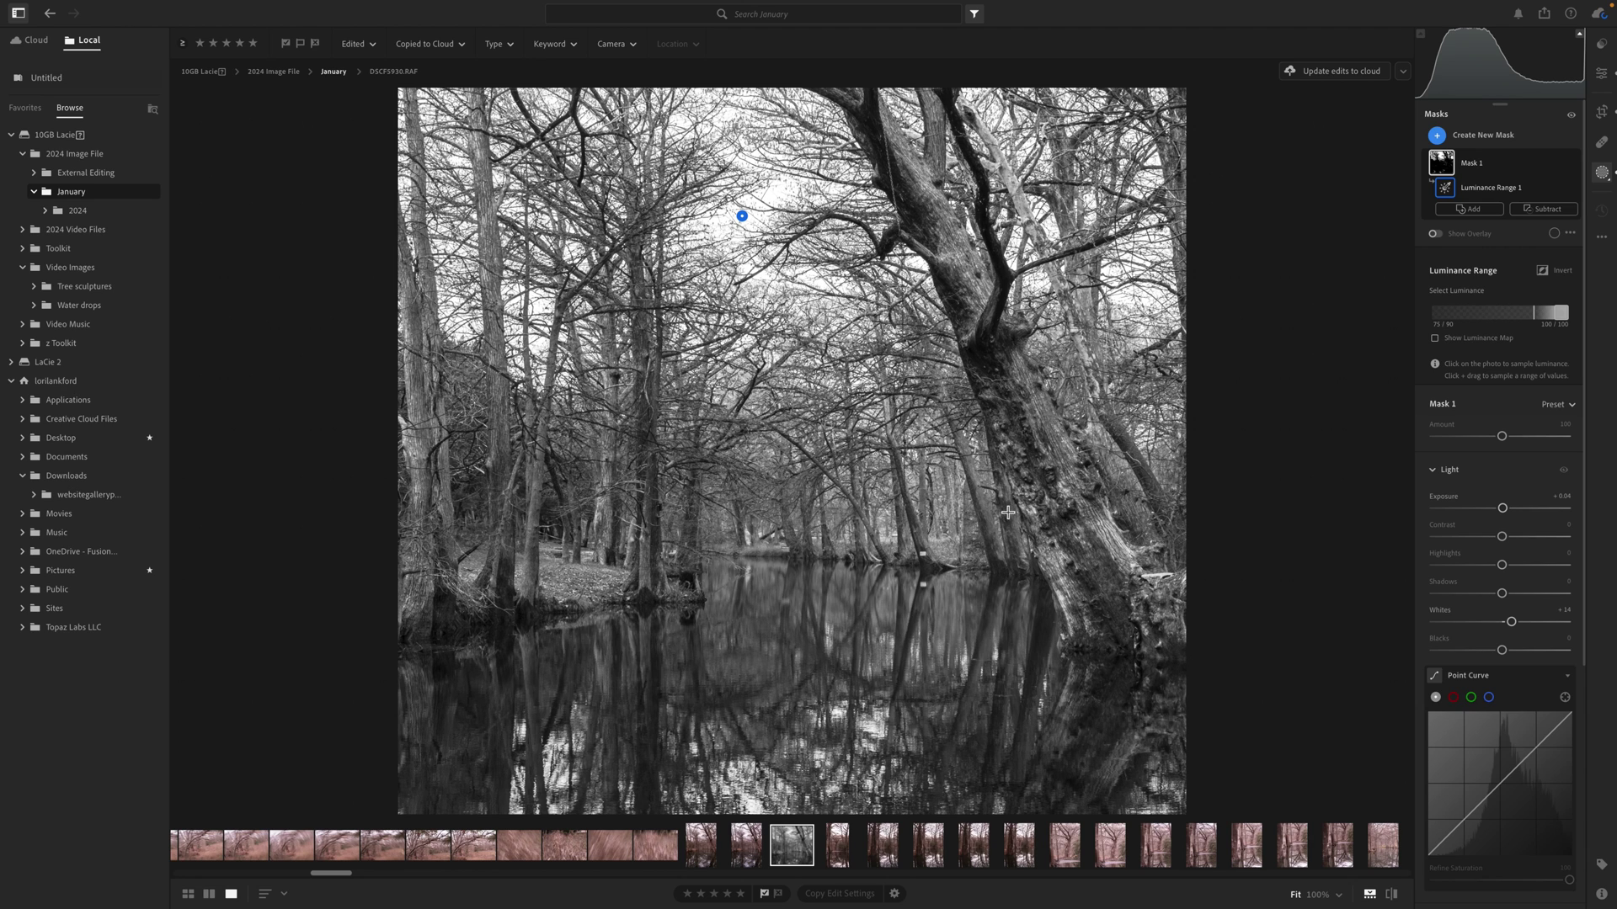
Step: Create a second Luminance Range mask sampled from the darker river water, with its range set to 7/32 through 52/61
{"action": "left_click", "coordinate": [1438, 137]}
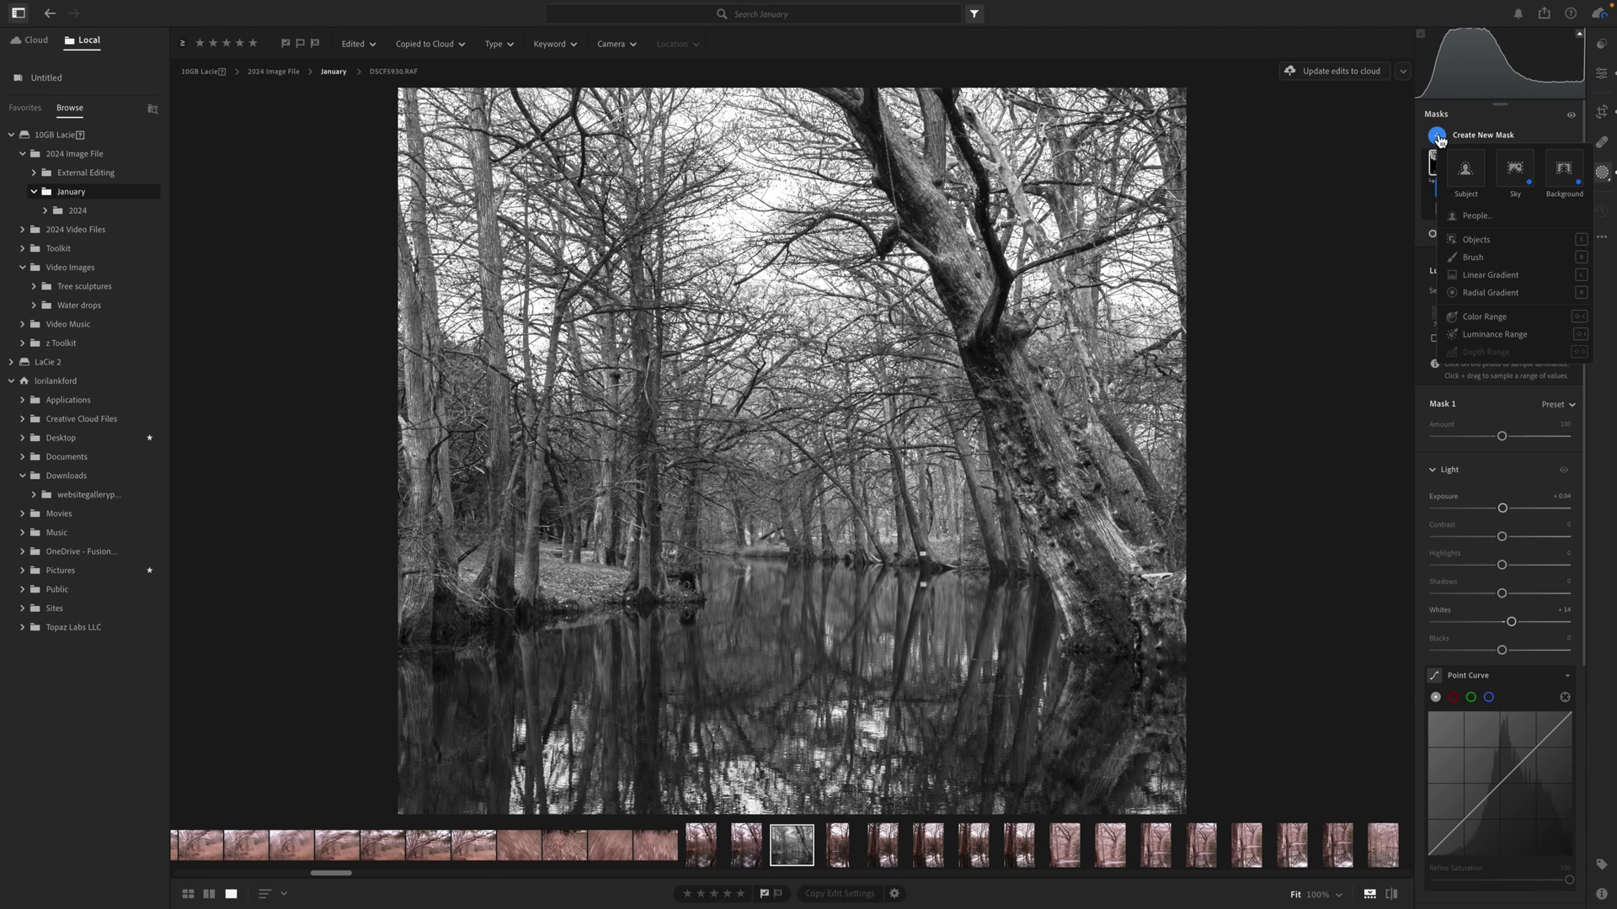
{"action": "left_click", "coordinate": [1476, 335]}
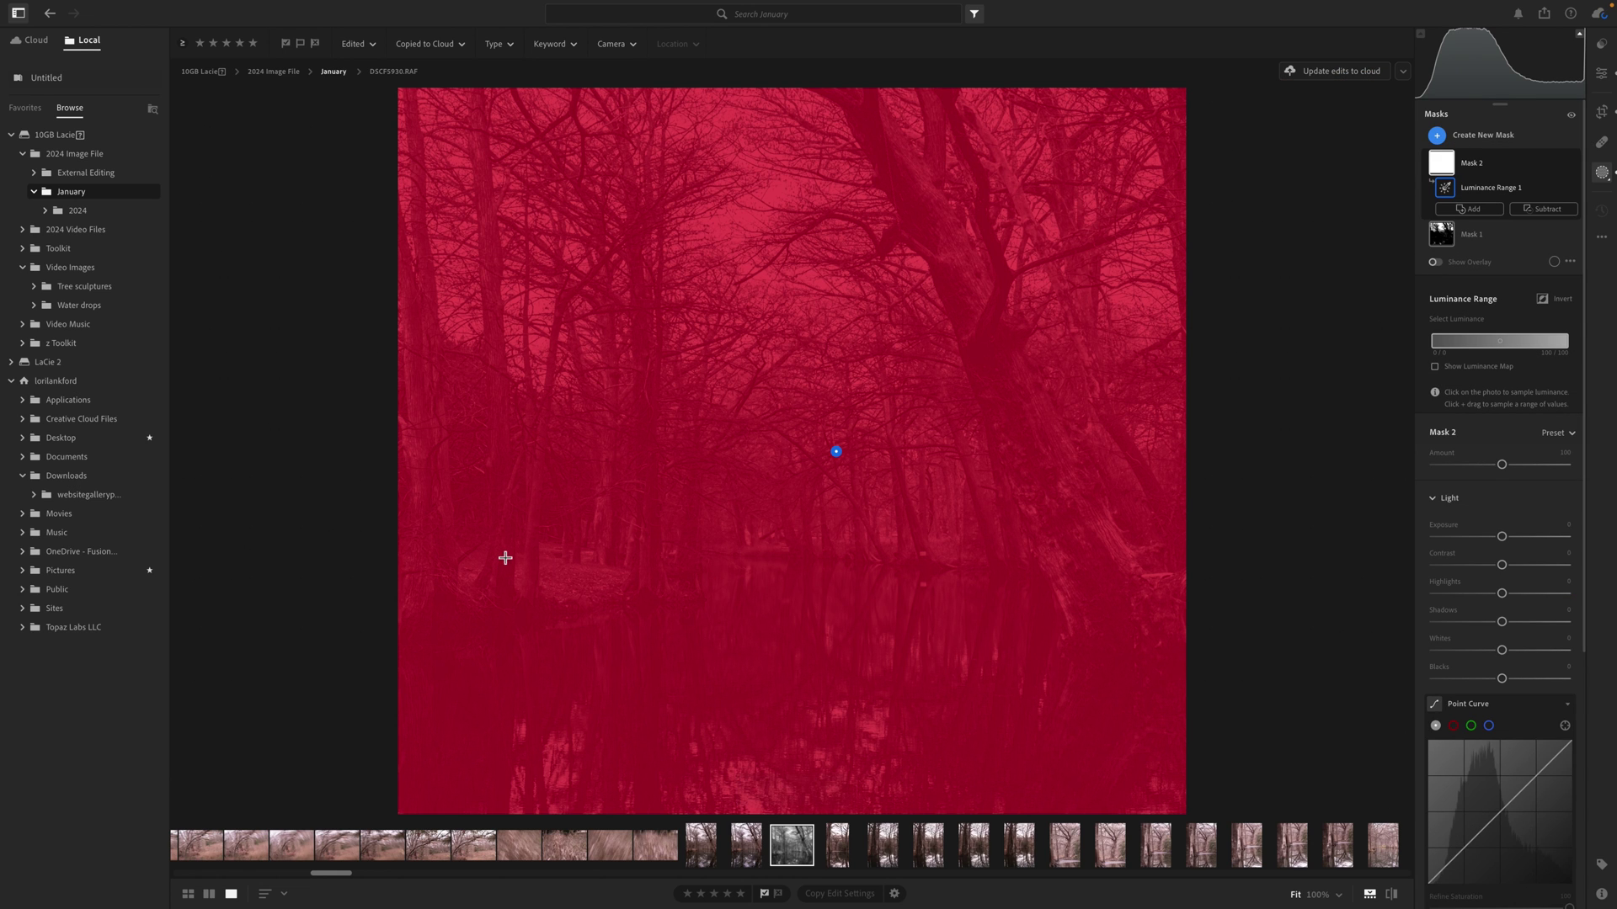
{"action": "left_click", "coordinate": [598, 698]}
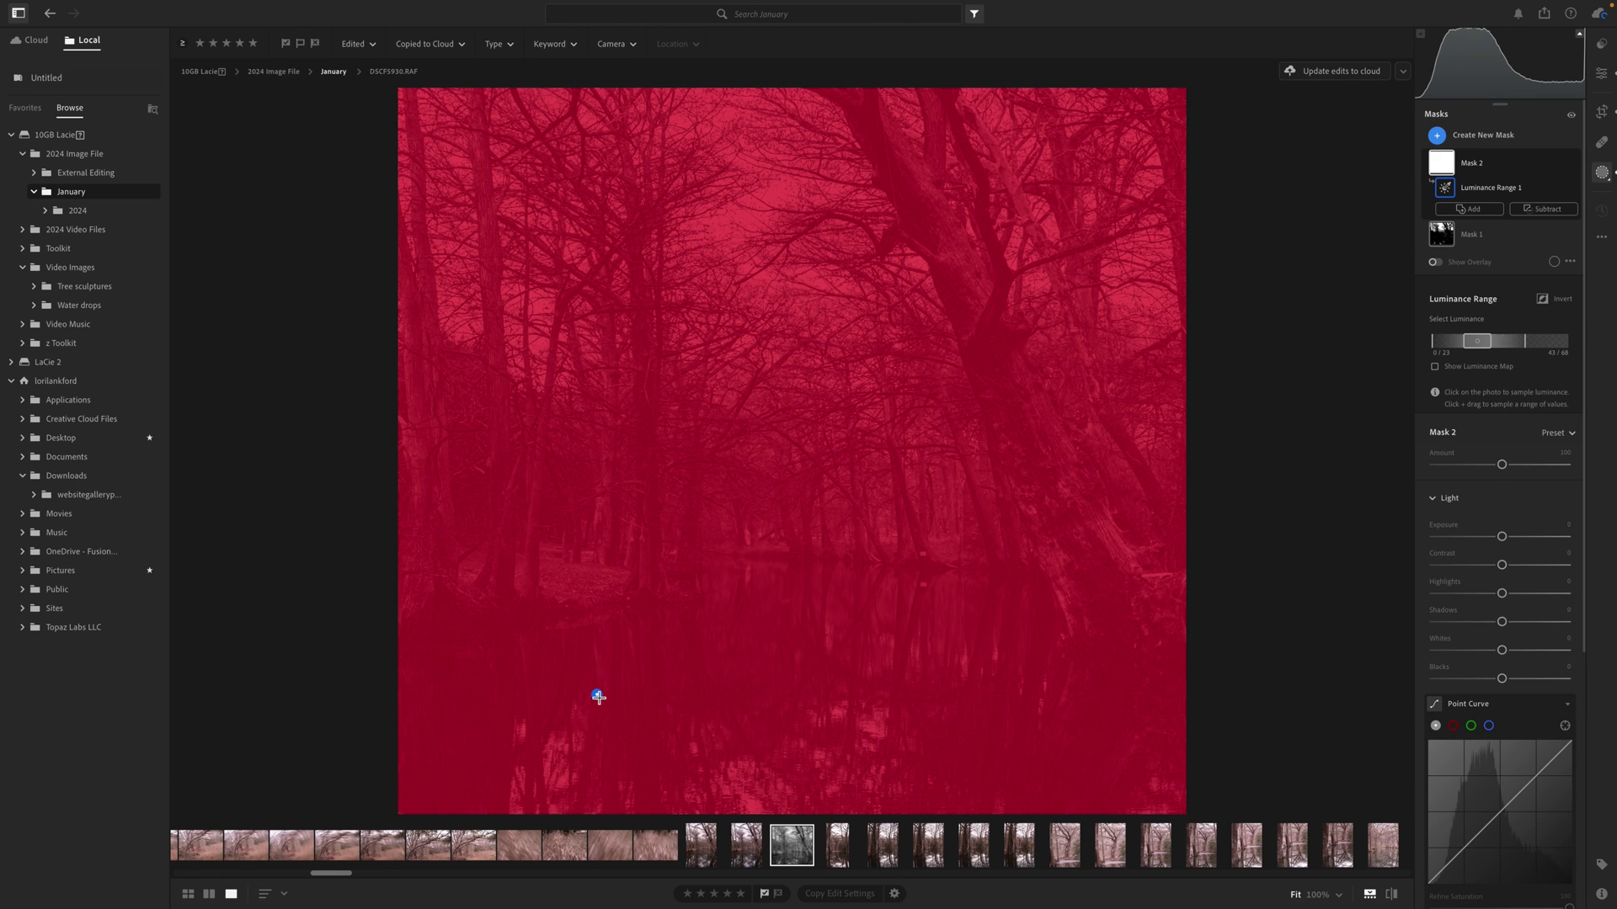
{"action": "left_click", "coordinate": [506, 692]}
{"action": "left_click", "coordinate": [581, 667]}
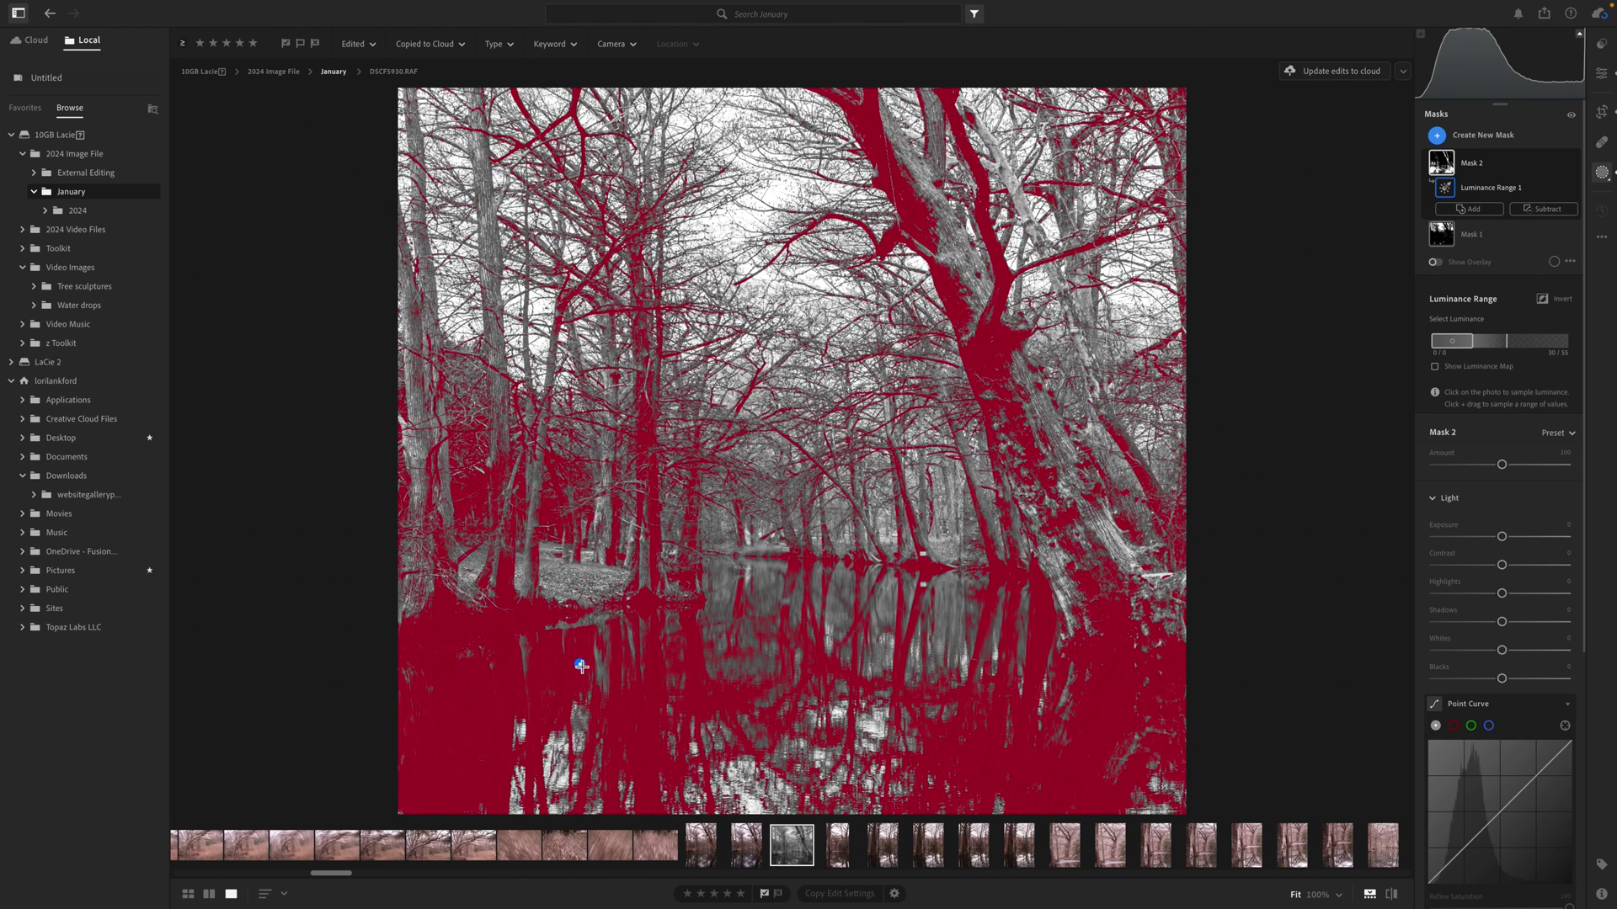
{"action": "left_click", "coordinate": [624, 691]}
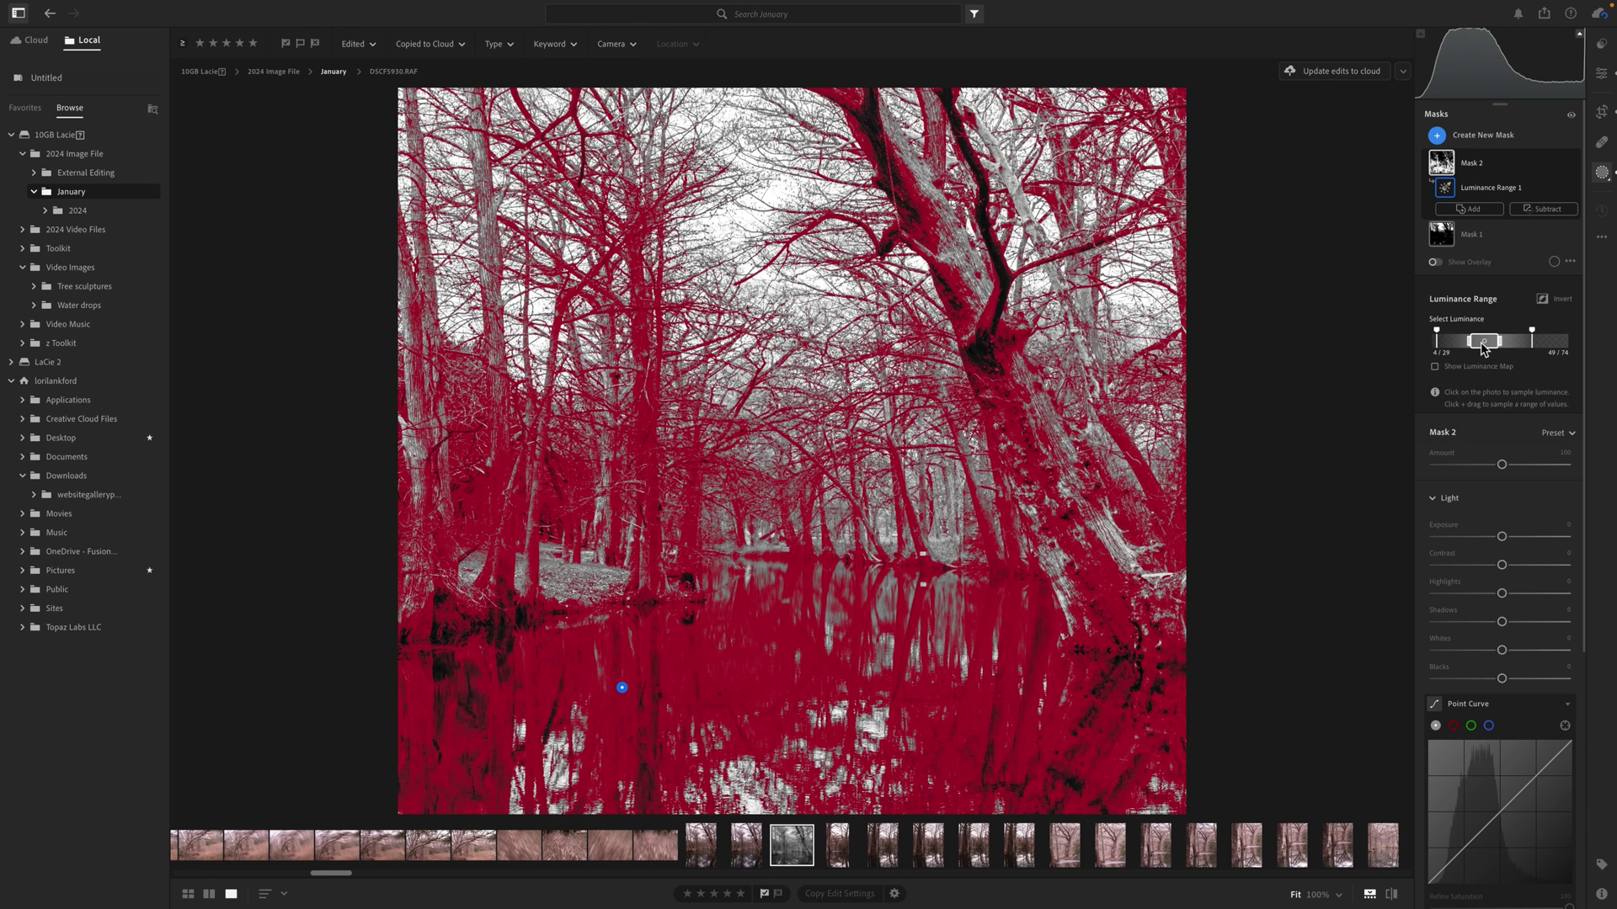
{"action": "mouse_move", "coordinate": [1483, 345]}
{"action": "left_mouse_down"}
{"action": "mouse_move", "coordinate": [1535, 335]}
{"action": "mouse_move", "coordinate": [1516, 336]}
{"action": "left_mouse_up"}
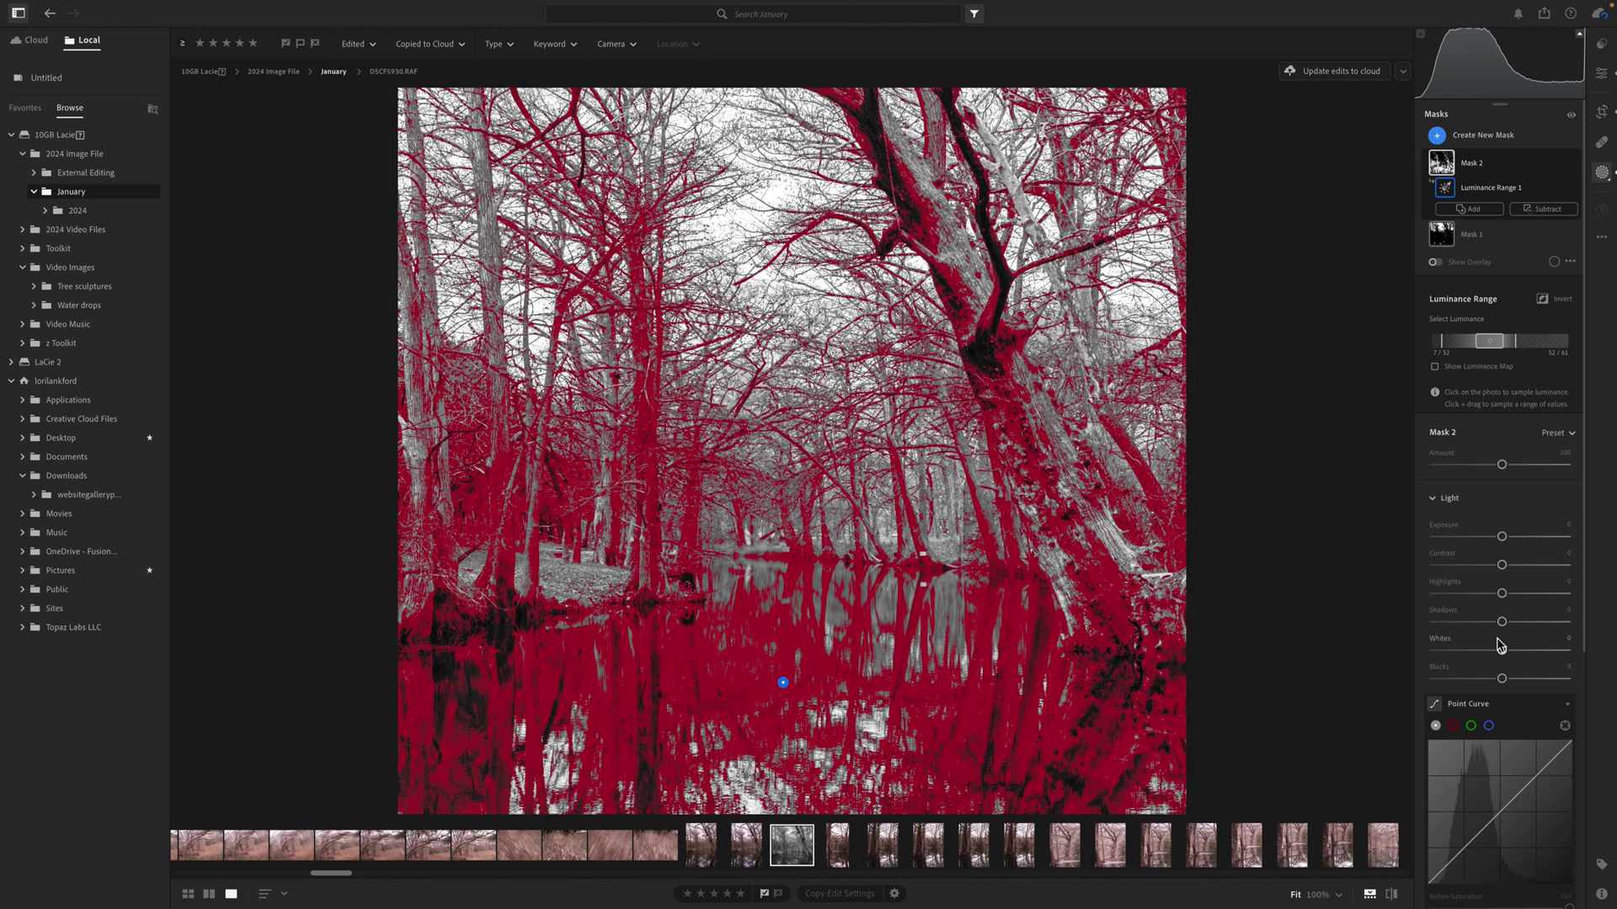
Step: Set the water mask's shadows to +47 and blacks to about -13
{"action": "left_click_drag", "start_coordinate": [1502, 621], "coordinate": [1528, 625]}
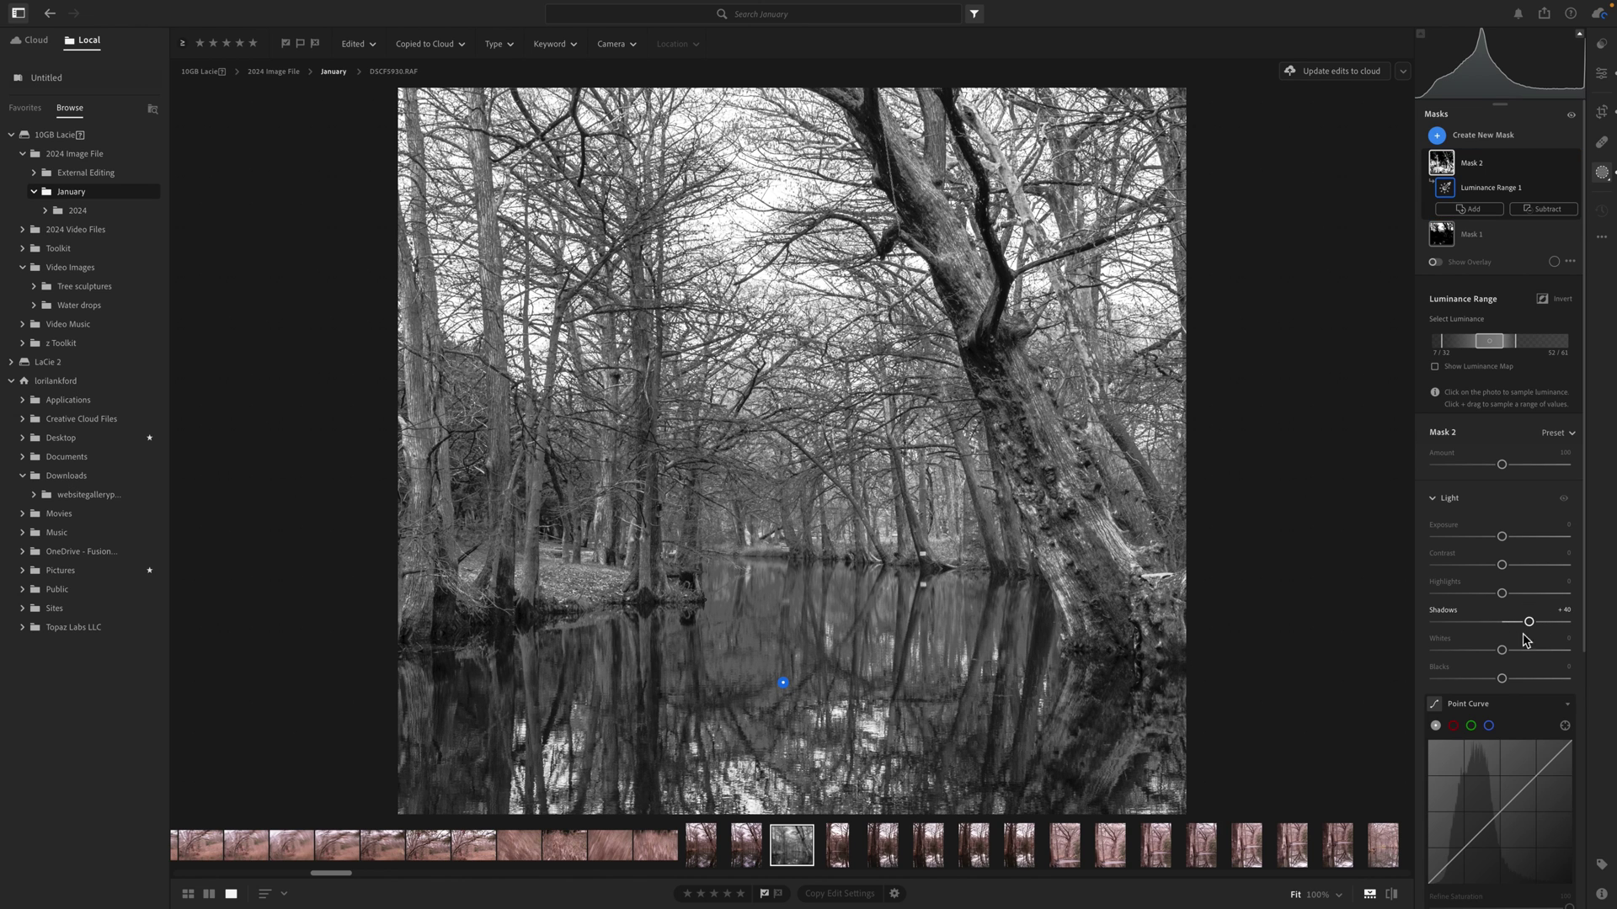
{"action": "left_click_drag", "start_coordinate": [1502, 678], "coordinate": [1499, 684]}
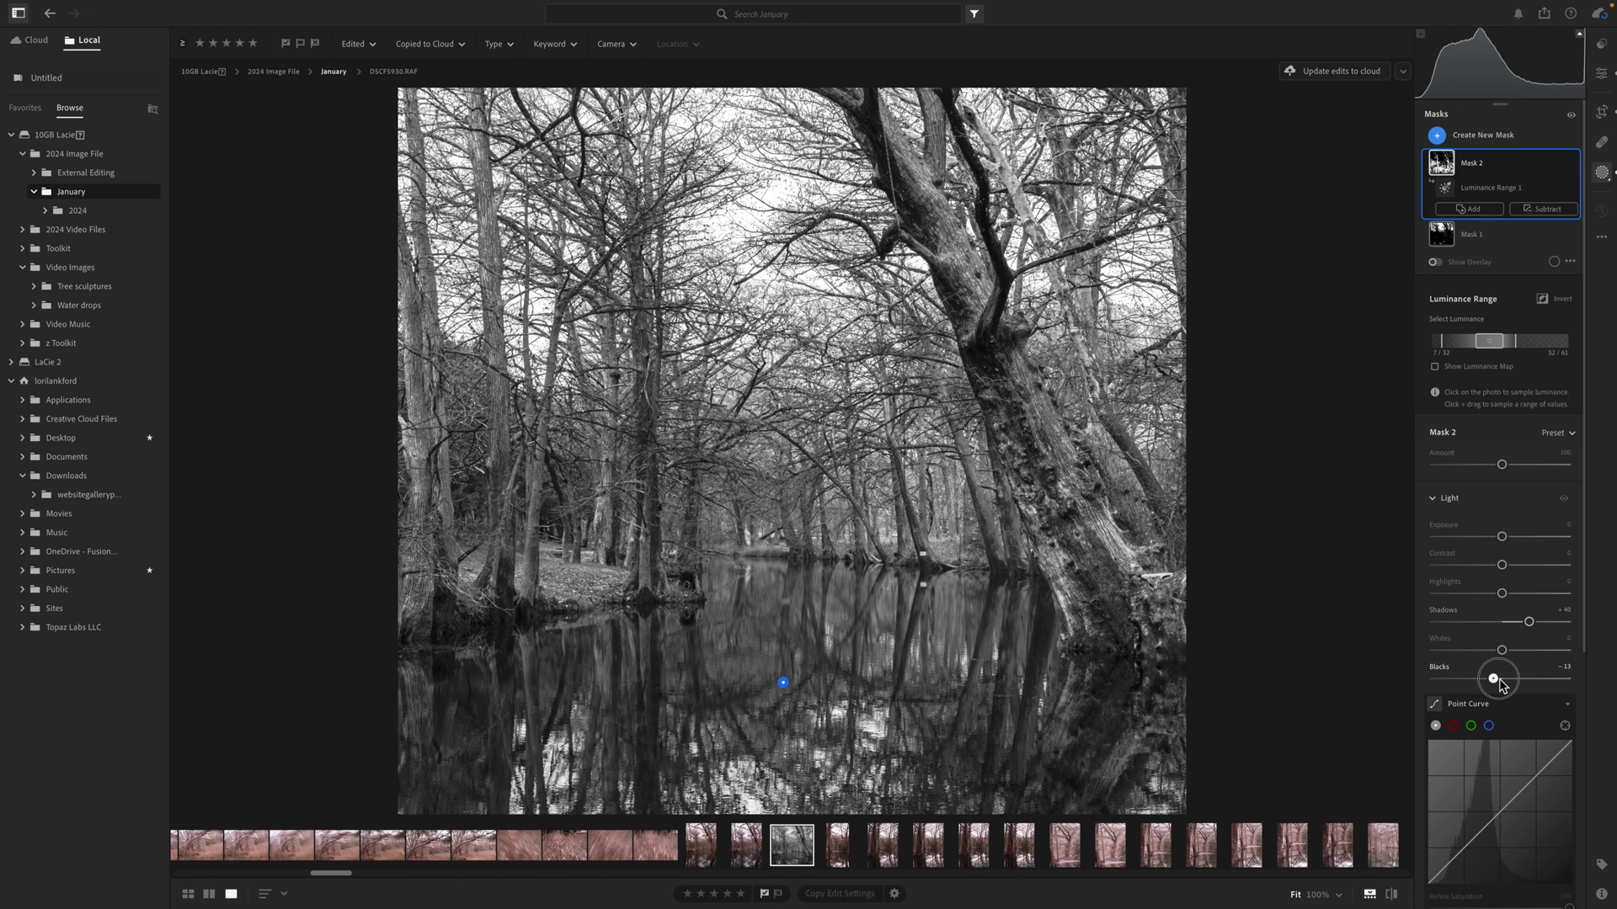
{"action": "left_click_drag", "start_coordinate": [1529, 623], "coordinate": [1534, 623]}
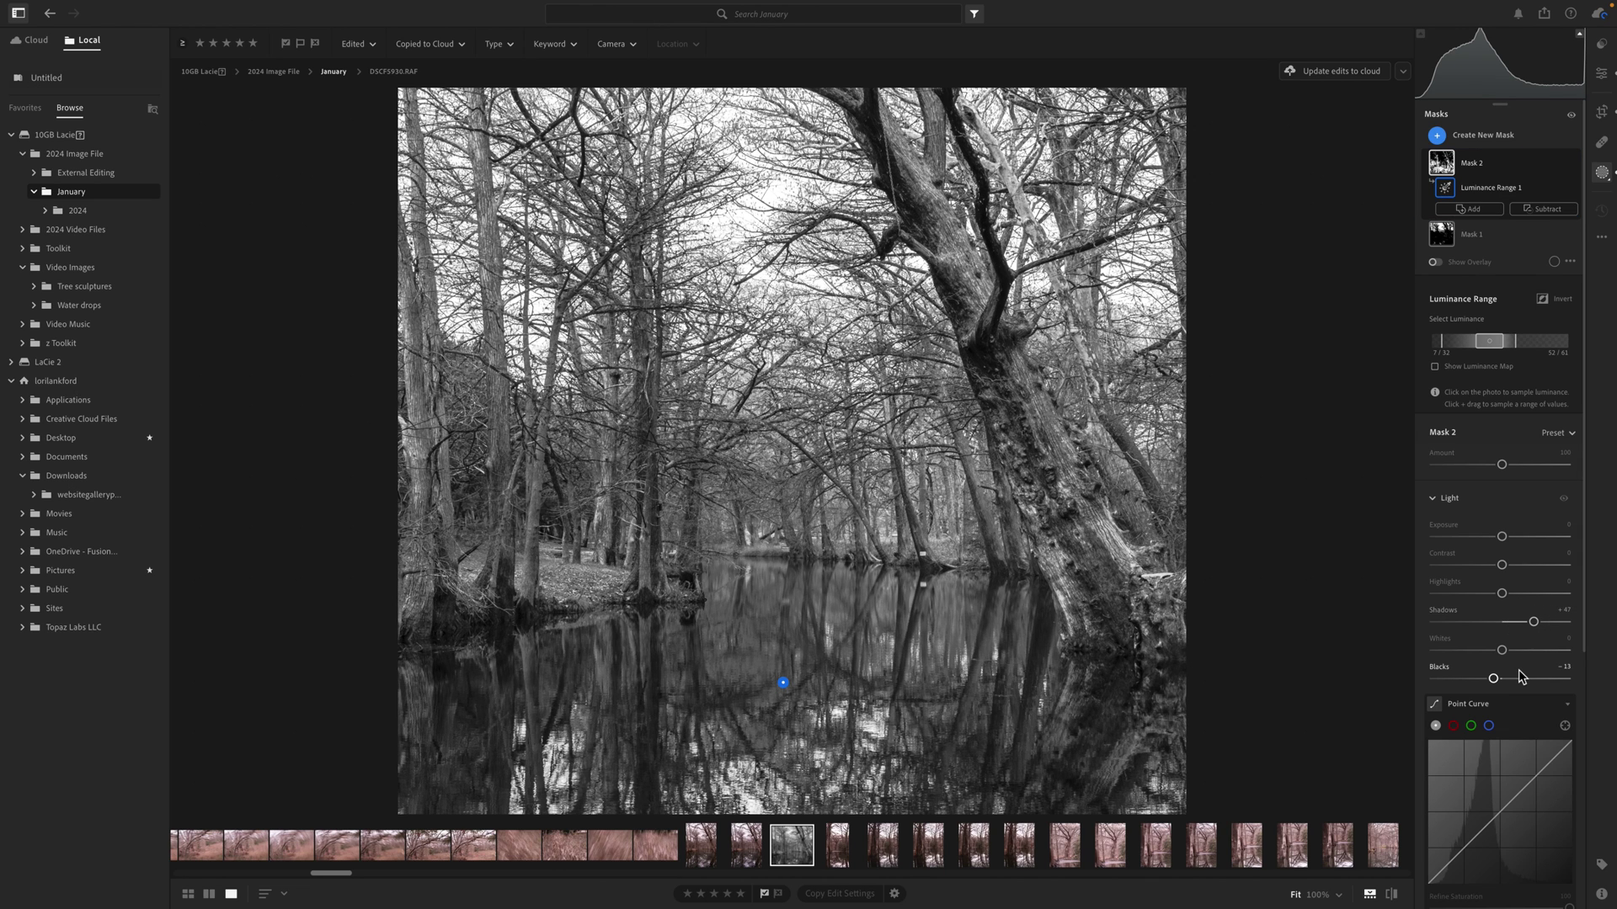
Step: Raise the water mask's texture to about +35 and its clarity to about +25
{"action": "scroll", "coordinate": [1521, 676], "scroll_direction": "down", "scroll_amount": 5}
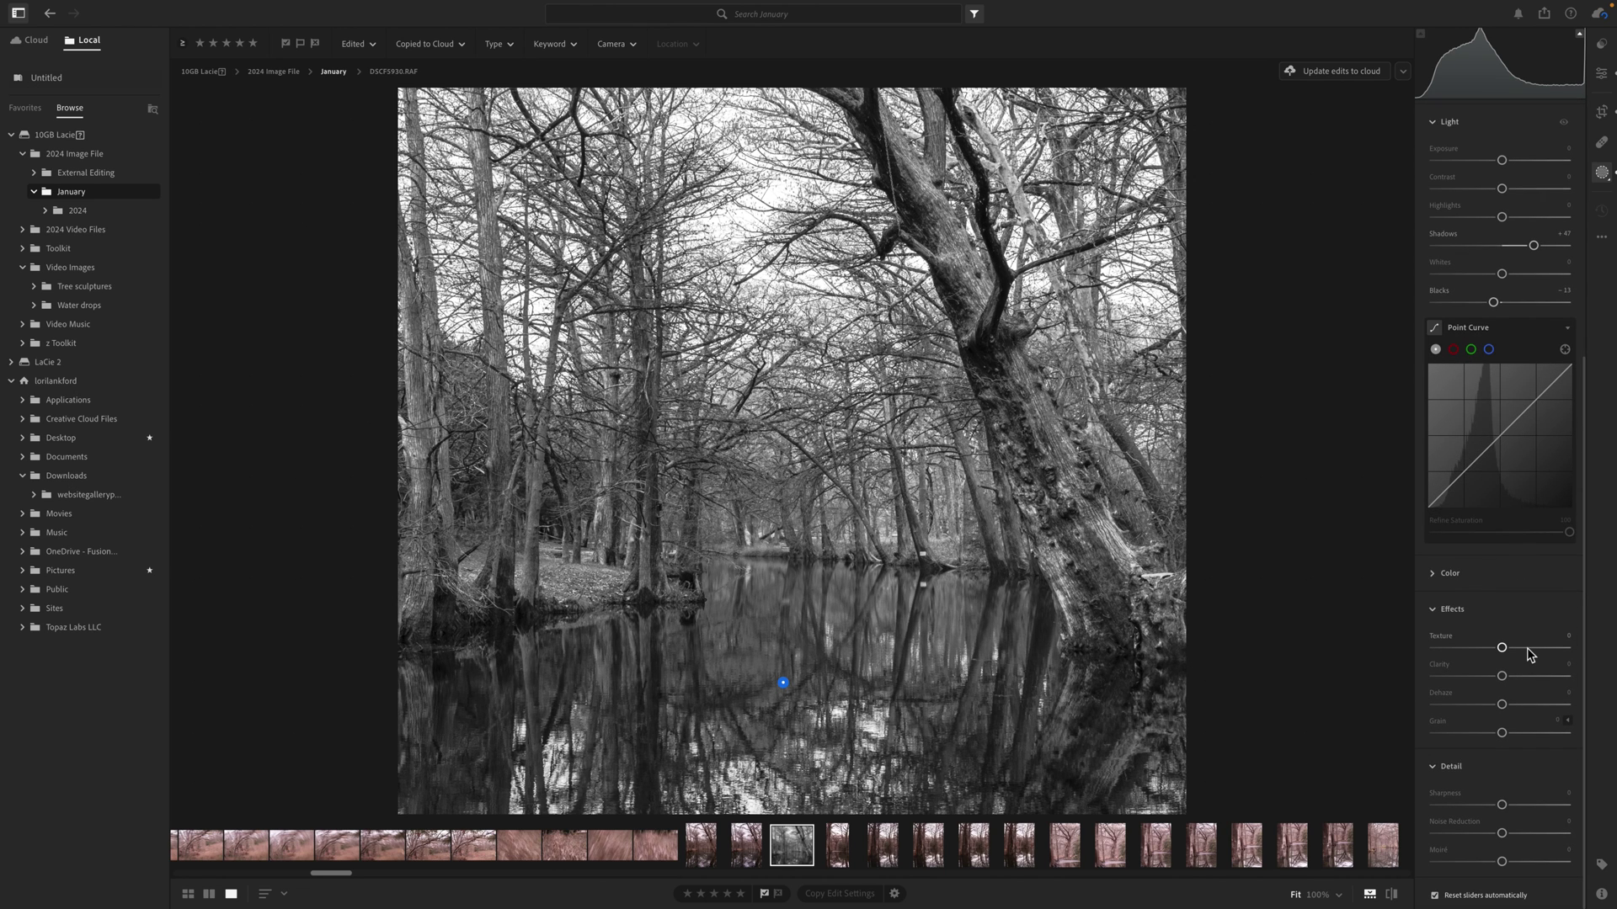
{"action": "left_click", "coordinate": [1526, 648]}
{"action": "left_click", "coordinate": [1518, 676]}
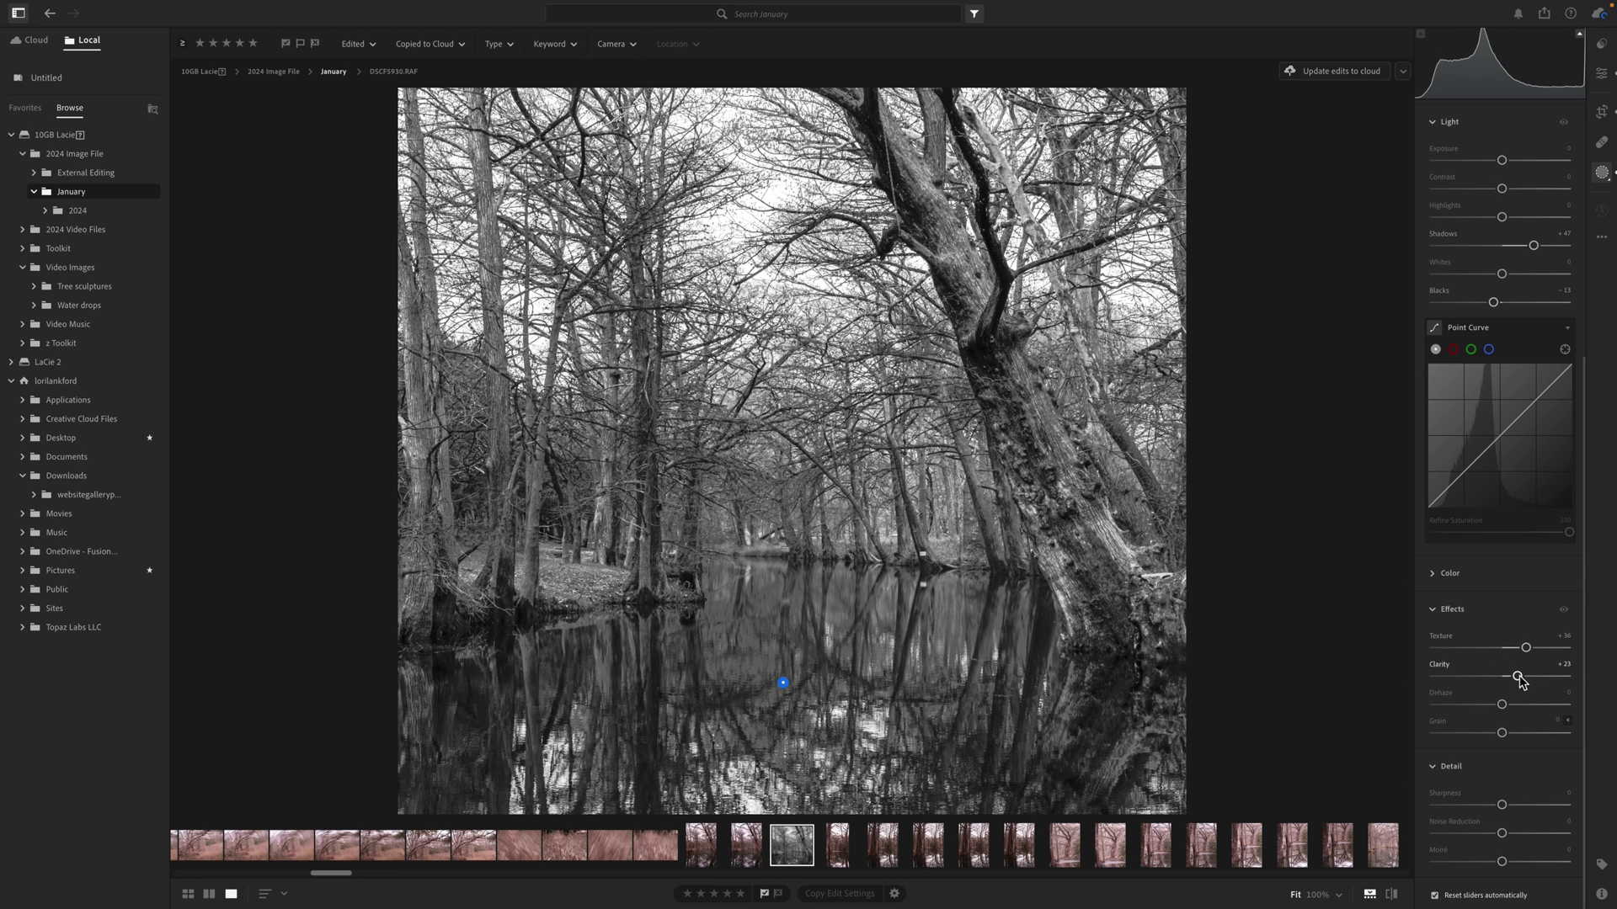
{"action": "left_click_drag", "start_coordinate": [1518, 679], "coordinate": [1521, 679]}
Step: Compare the photo with Mask 2 hidden and shown
{"action": "scroll", "coordinate": [1513, 446], "scroll_direction": "up", "scroll_amount": 10}
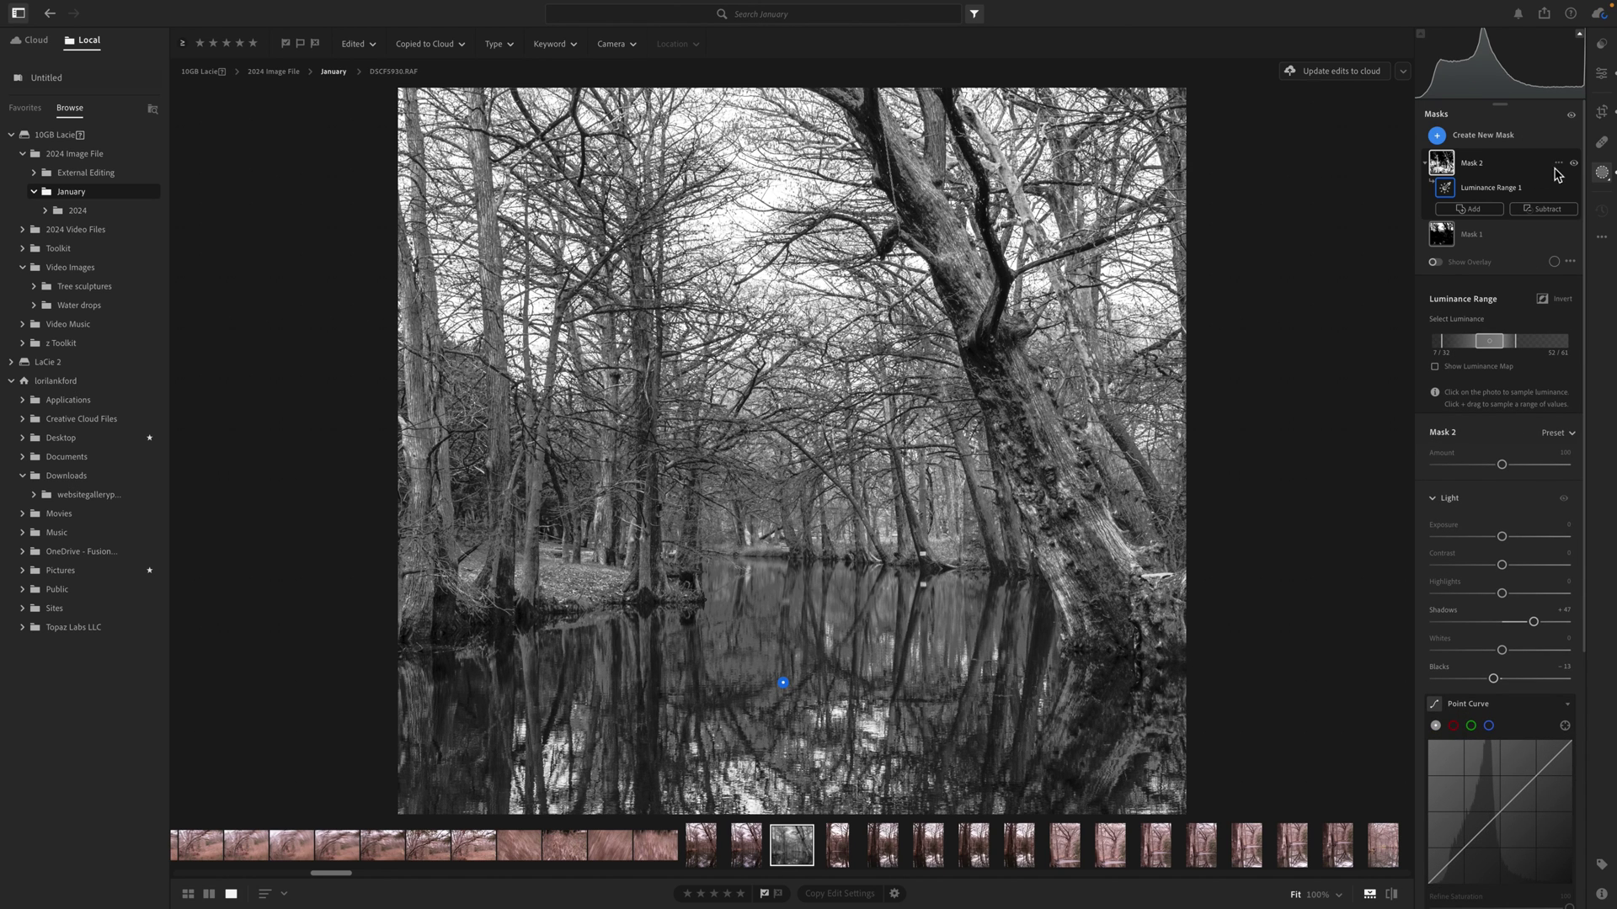
{"action": "left_click", "coordinate": [1574, 168]}
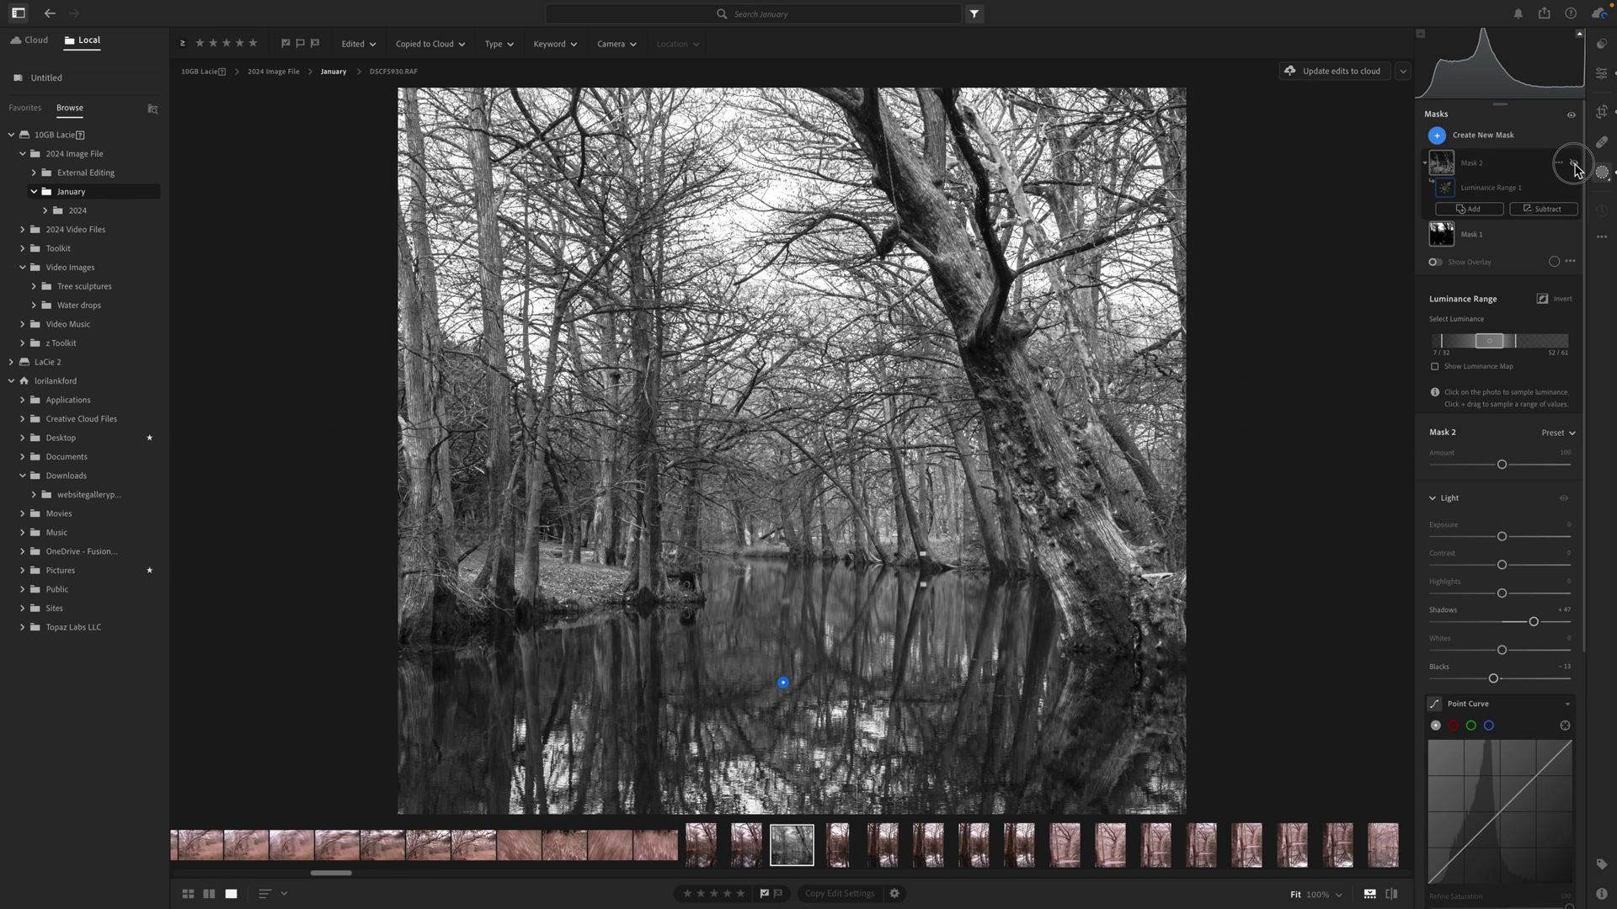
{"action": "left_click", "coordinate": [1574, 168]}
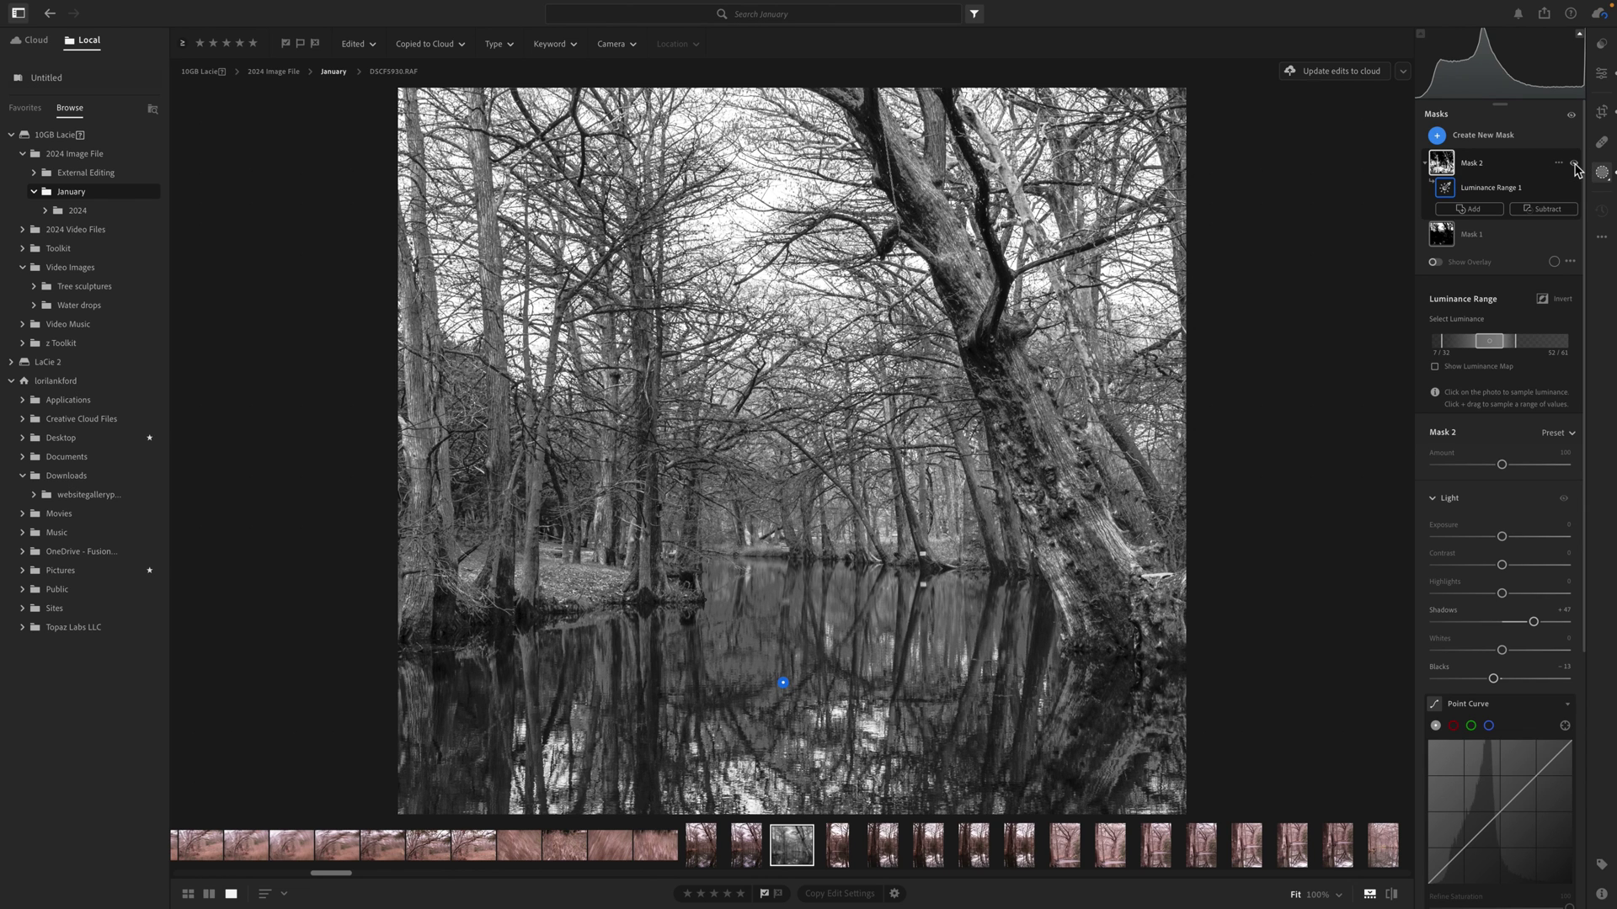
{"action": "left_click", "coordinate": [1575, 167]}
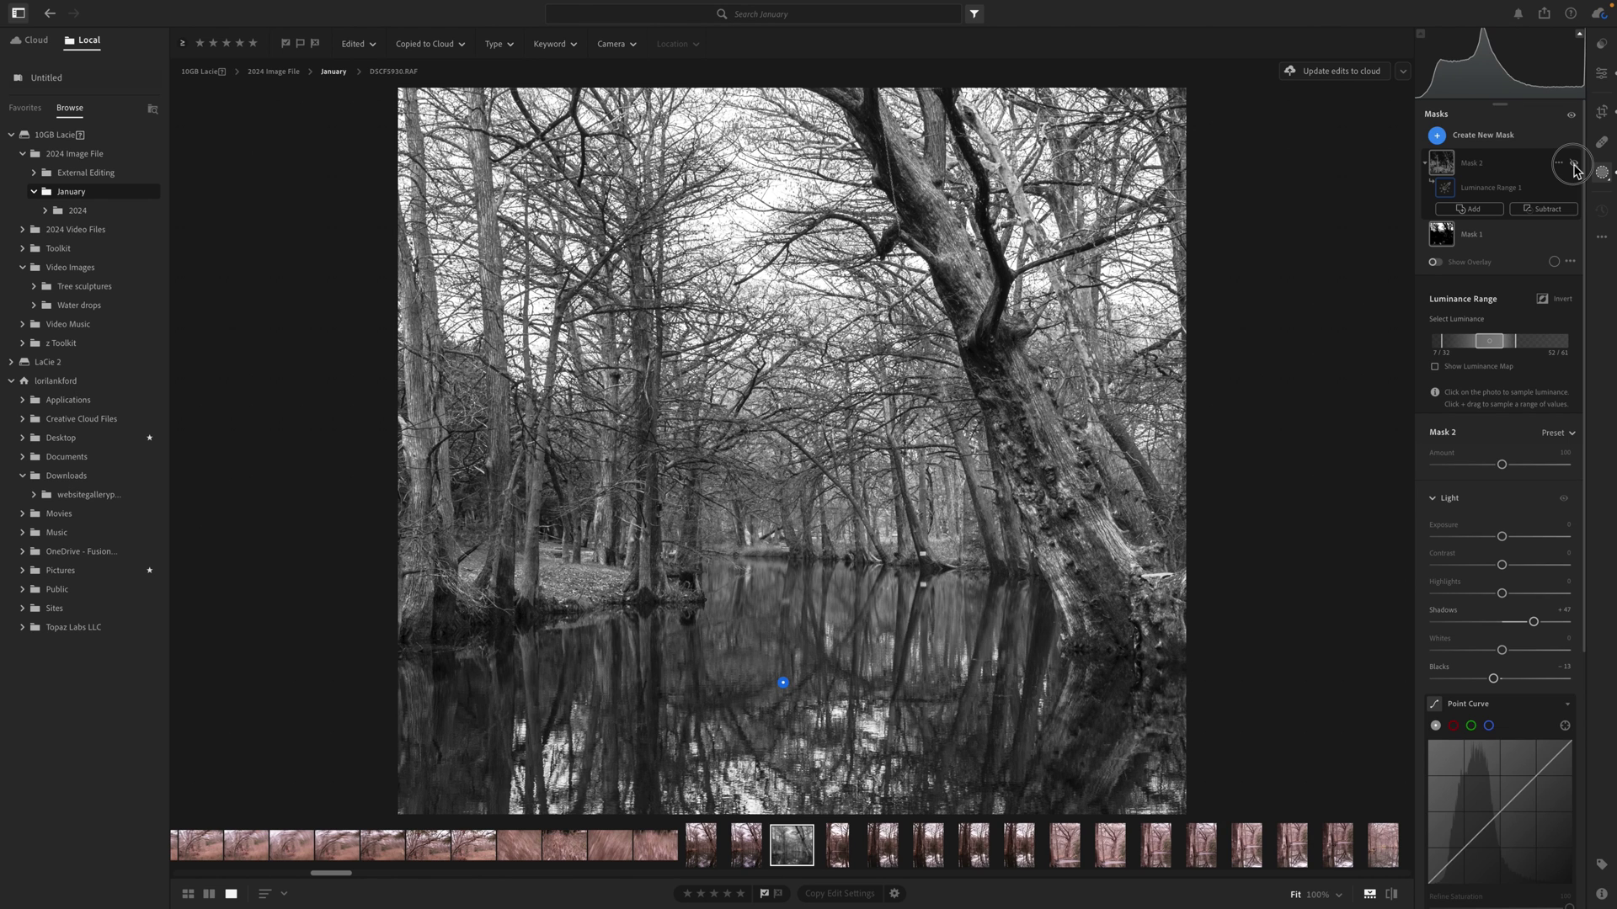
{"action": "left_click", "coordinate": [1574, 167]}
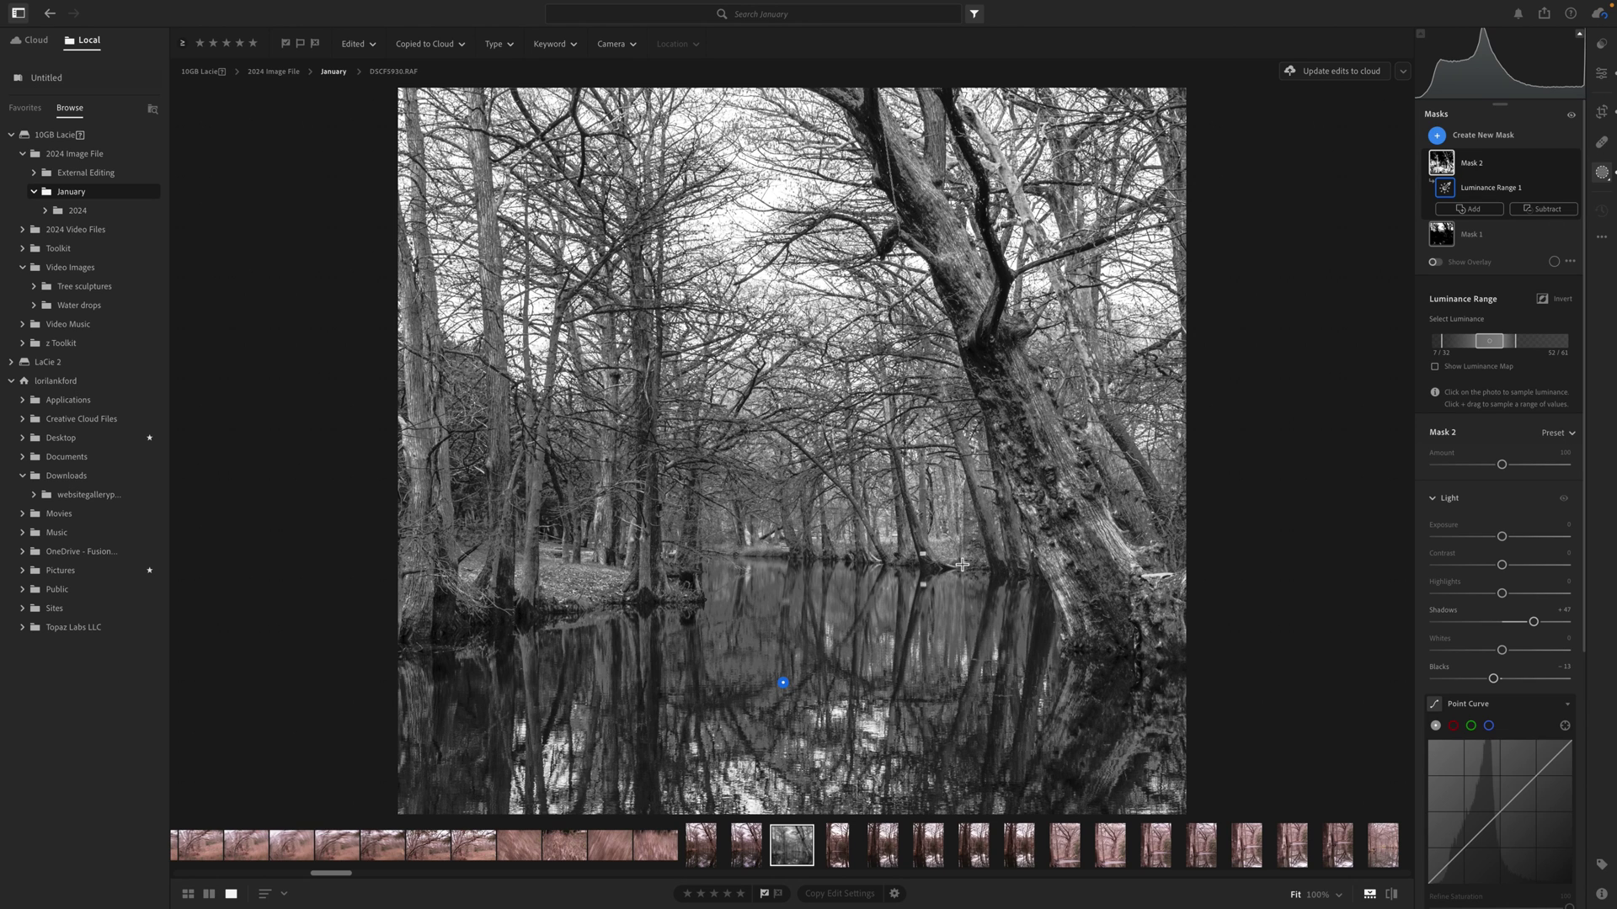
Step: Paint a new brush mask over the large leaning trunk and its reflection with a size 12 brush, and lower its exposure to about -0.84
{"action": "left_click", "coordinate": [1437, 136]}
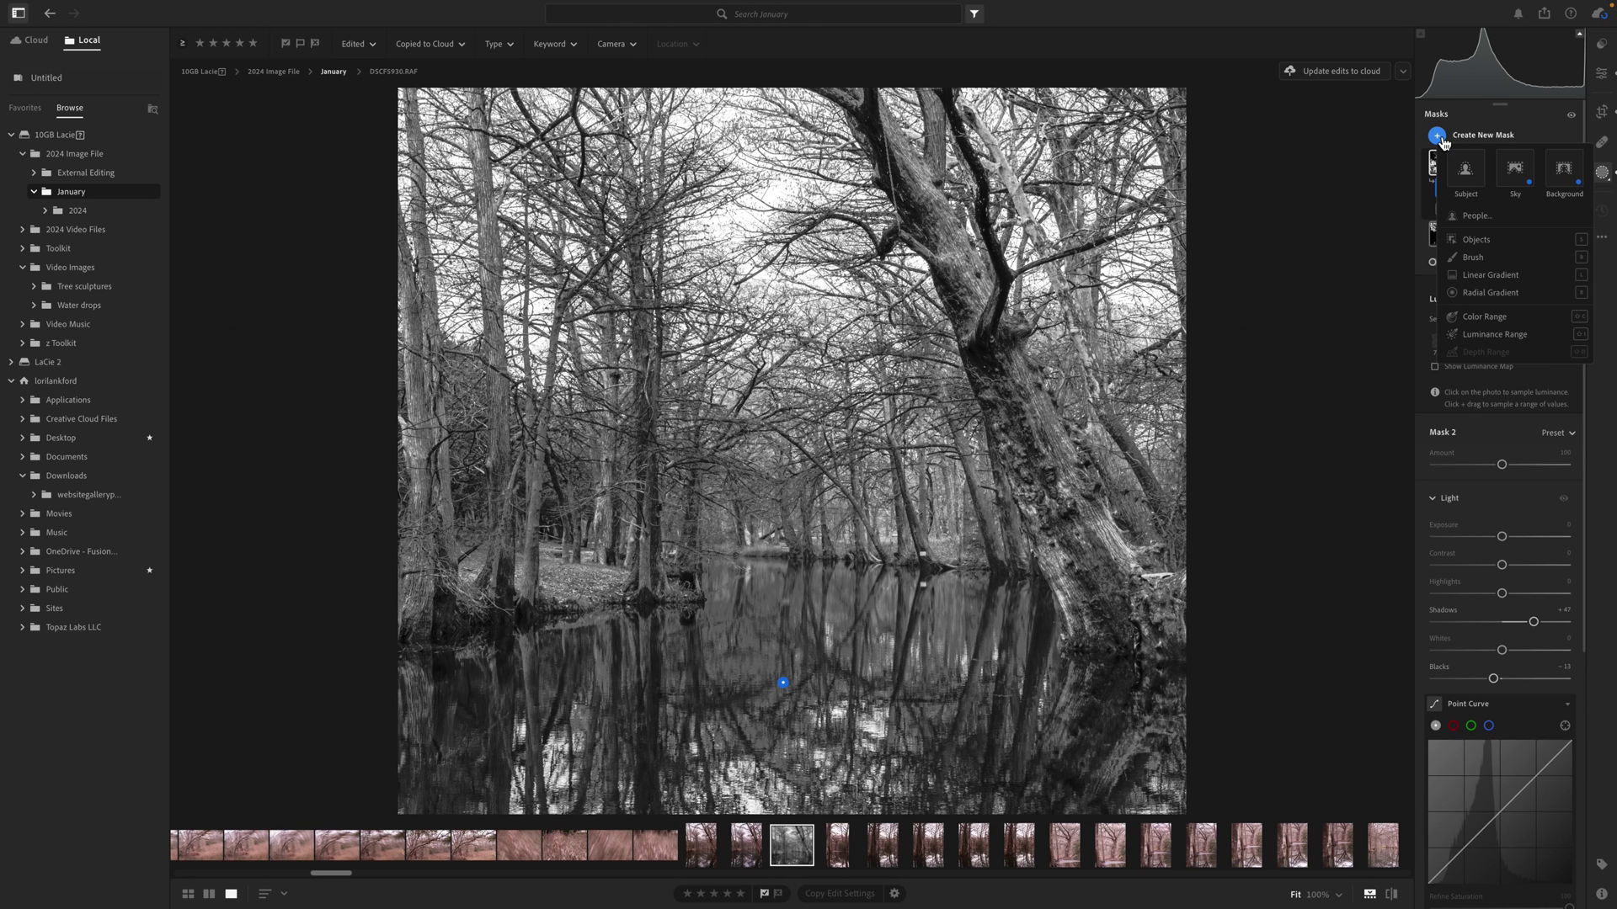
{"action": "left_click", "coordinate": [1473, 259]}
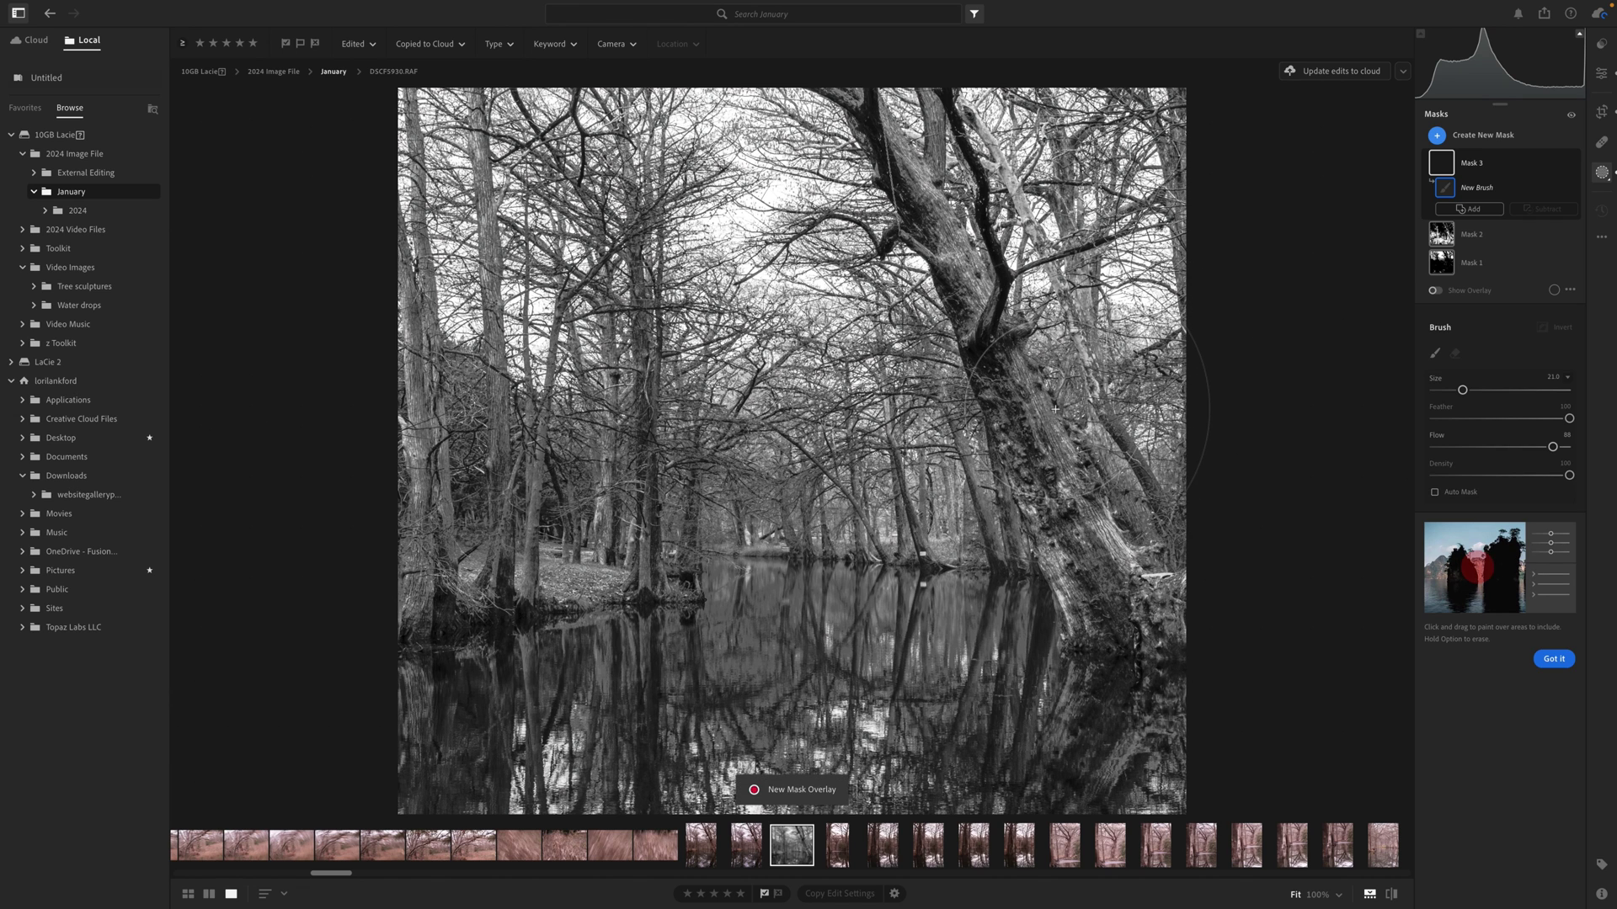
{"action": "key", "text": "bracketleft"}
{"action": "key", "text": "bracketleft"}
{"action": "key", "text": "bracketleft"}
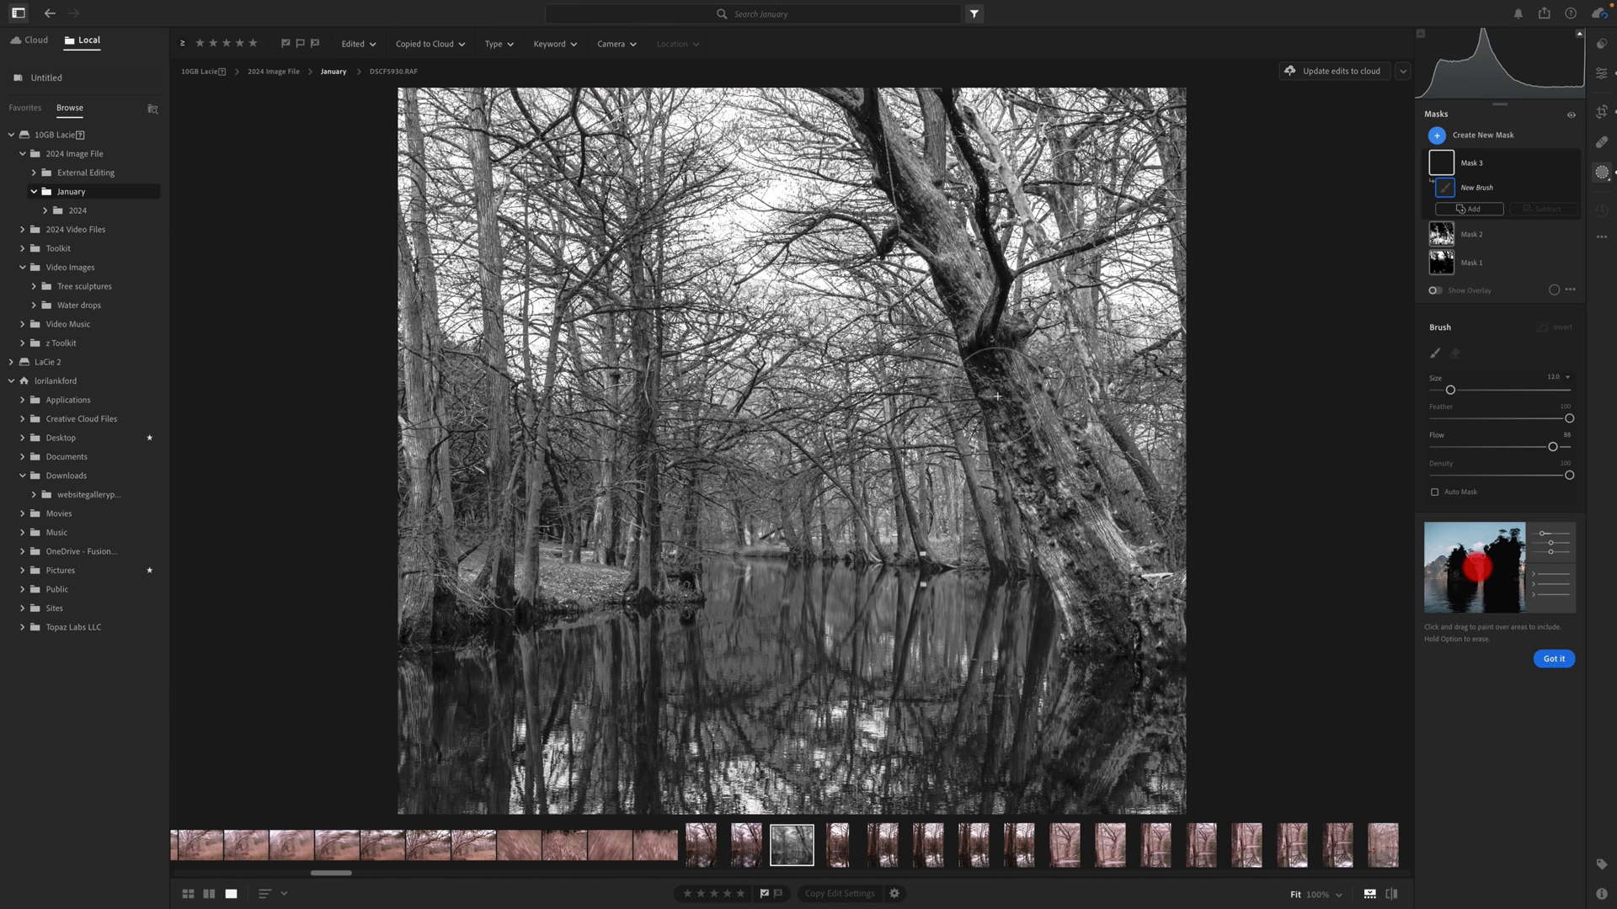
{"action": "mouse_move", "coordinate": [1000, 349]}
{"action": "left_mouse_down"}
{"action": "mouse_move", "coordinate": [1109, 603]}
{"action": "mouse_move", "coordinate": [1061, 640]}
{"action": "mouse_move", "coordinate": [1145, 602]}
{"action": "mouse_move", "coordinate": [1112, 542]}
{"action": "left_mouse_up"}
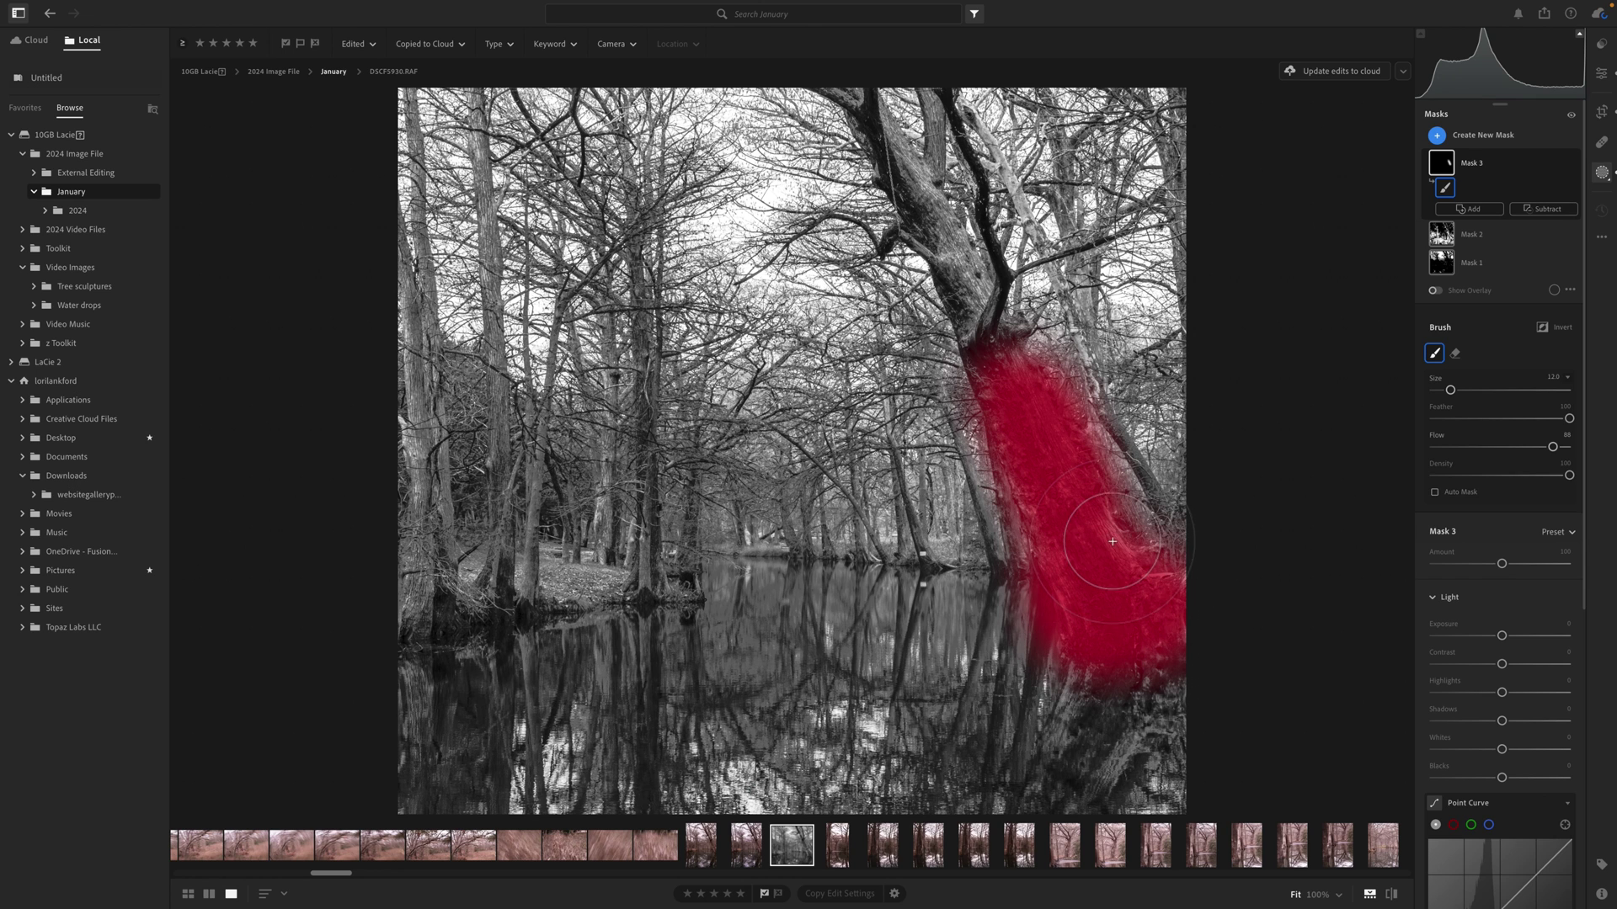
{"action": "mouse_move", "coordinate": [1010, 353]}
{"action": "left_mouse_down"}
{"action": "mouse_move", "coordinate": [893, 118]}
{"action": "mouse_move", "coordinate": [1022, 440]}
{"action": "left_mouse_up"}
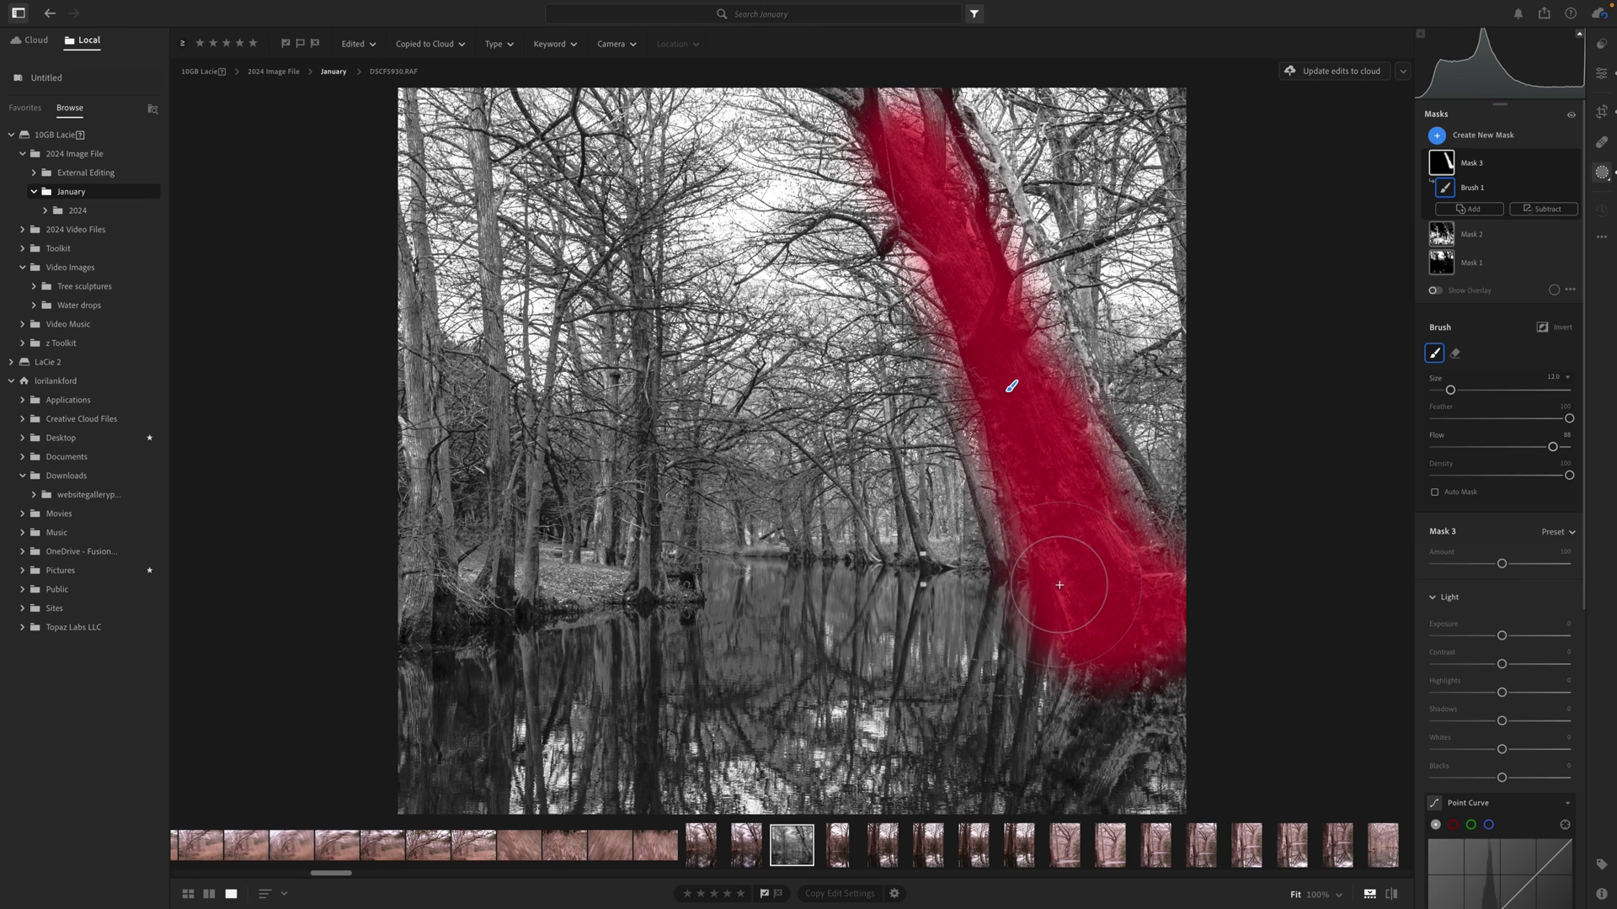
{"action": "mouse_move", "coordinate": [1060, 584]}
{"action": "left_mouse_down"}
{"action": "mouse_move", "coordinate": [1112, 635]}
{"action": "mouse_move", "coordinate": [1071, 741]}
{"action": "mouse_move", "coordinate": [1154, 693]}
{"action": "mouse_move", "coordinate": [1128, 784]}
{"action": "mouse_move", "coordinate": [1159, 774]}
{"action": "mouse_move", "coordinate": [1173, 704]}
{"action": "left_mouse_up"}
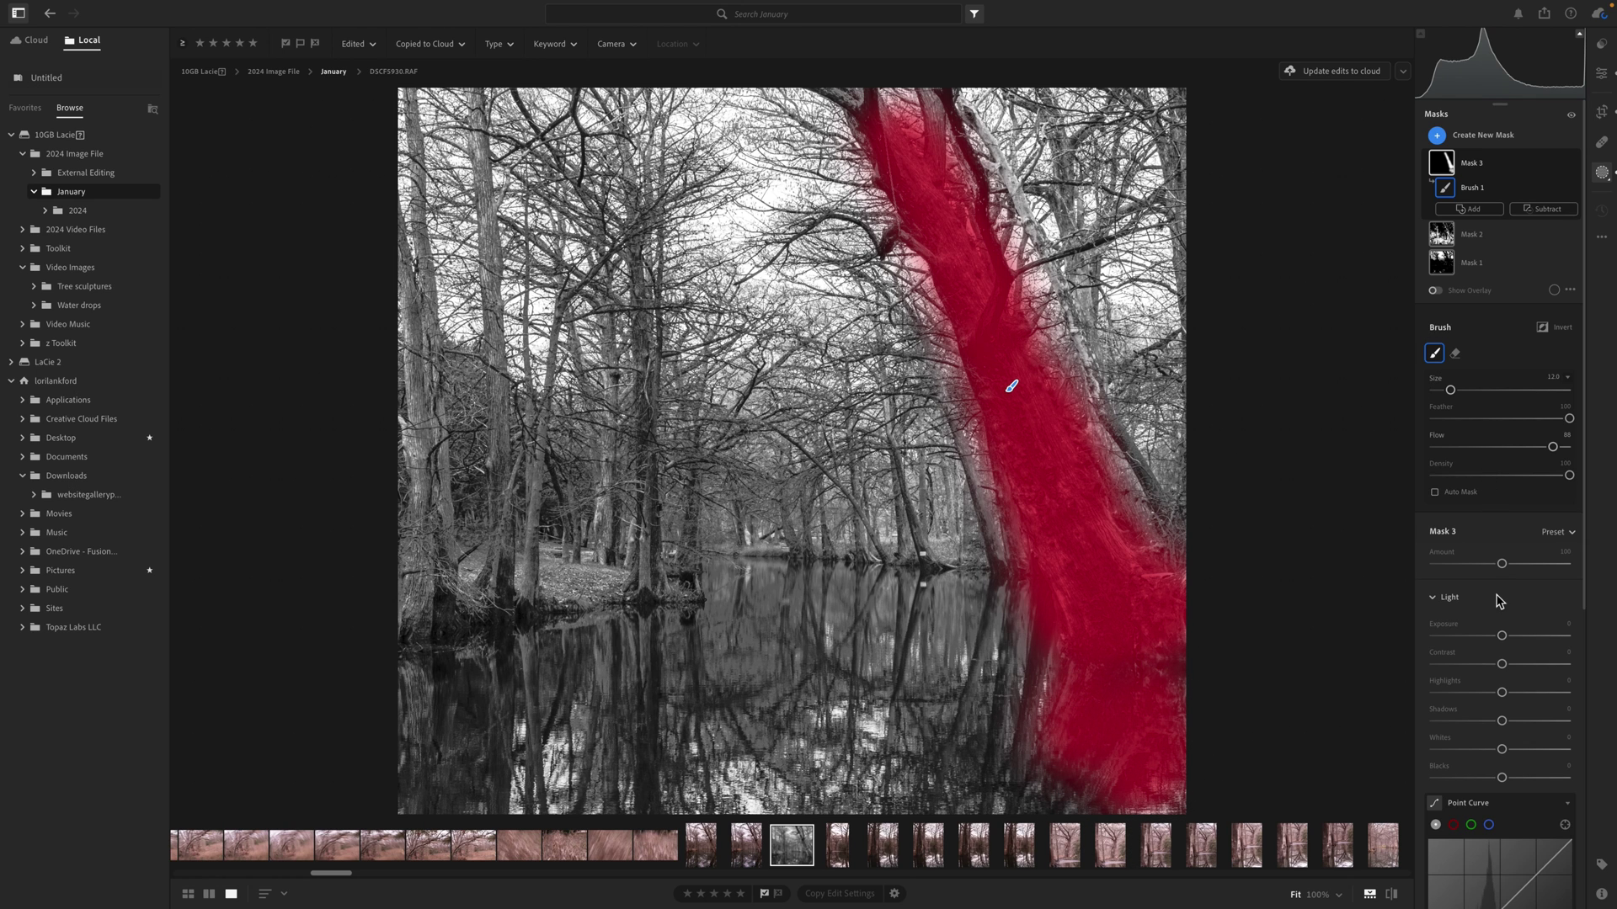
{"action": "left_click_drag", "start_coordinate": [1502, 636], "coordinate": [1488, 637]}
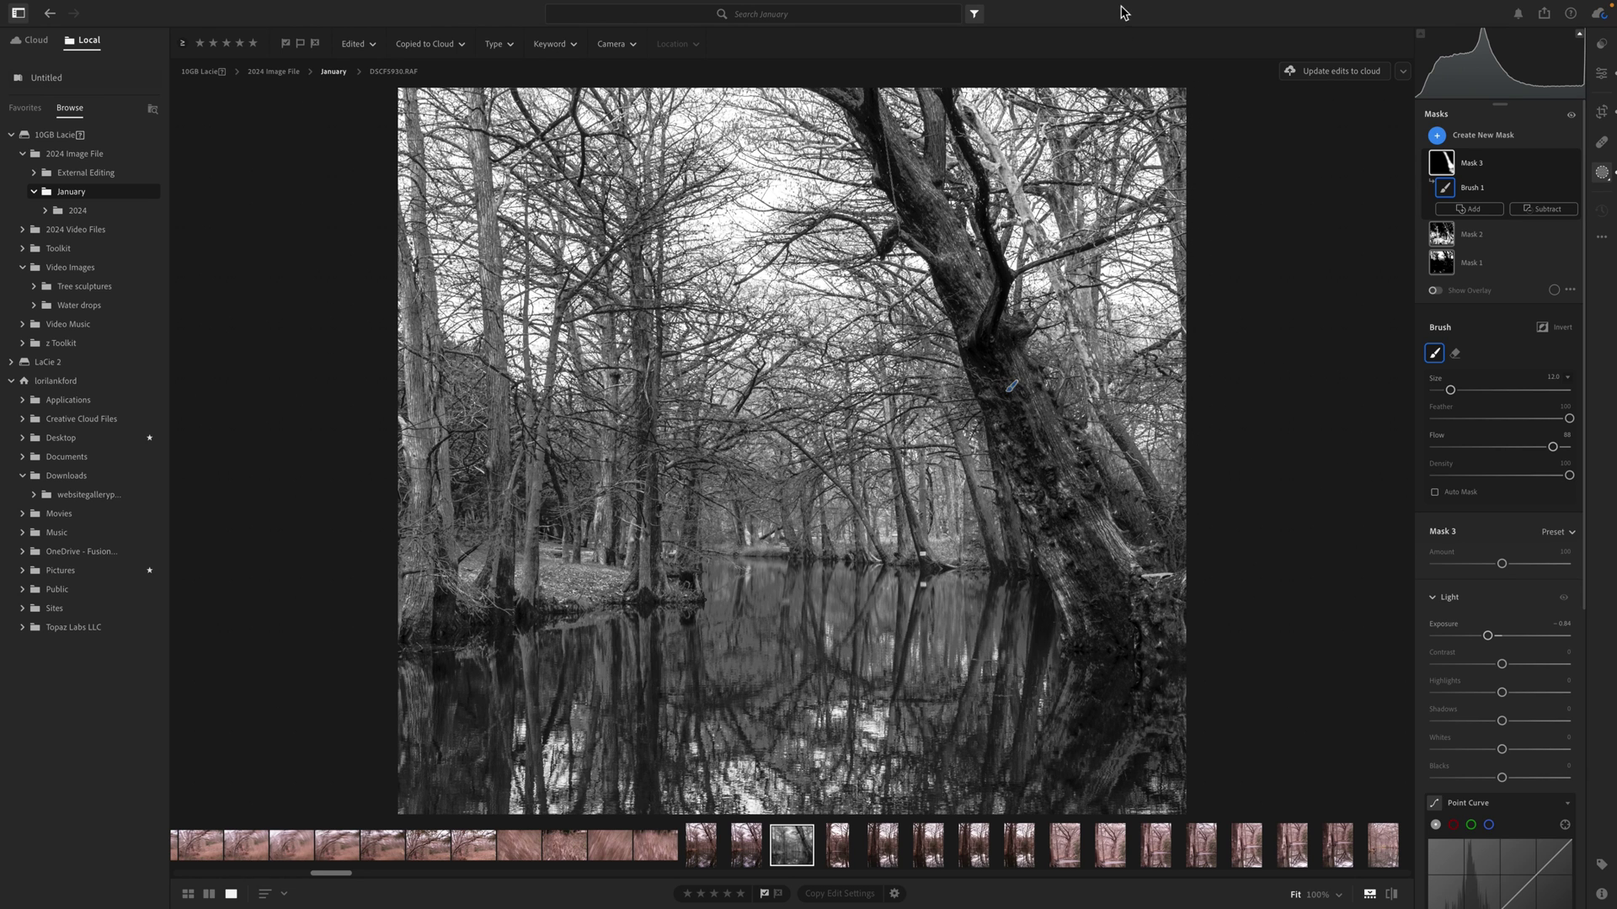
Step: In Photoshop, apply the Emboss filter to Layer 1 with an angle of 89°, a height of 64 pixels and an amount of about 118%
{"action": "mouse_move", "coordinate": [1108, 16]}
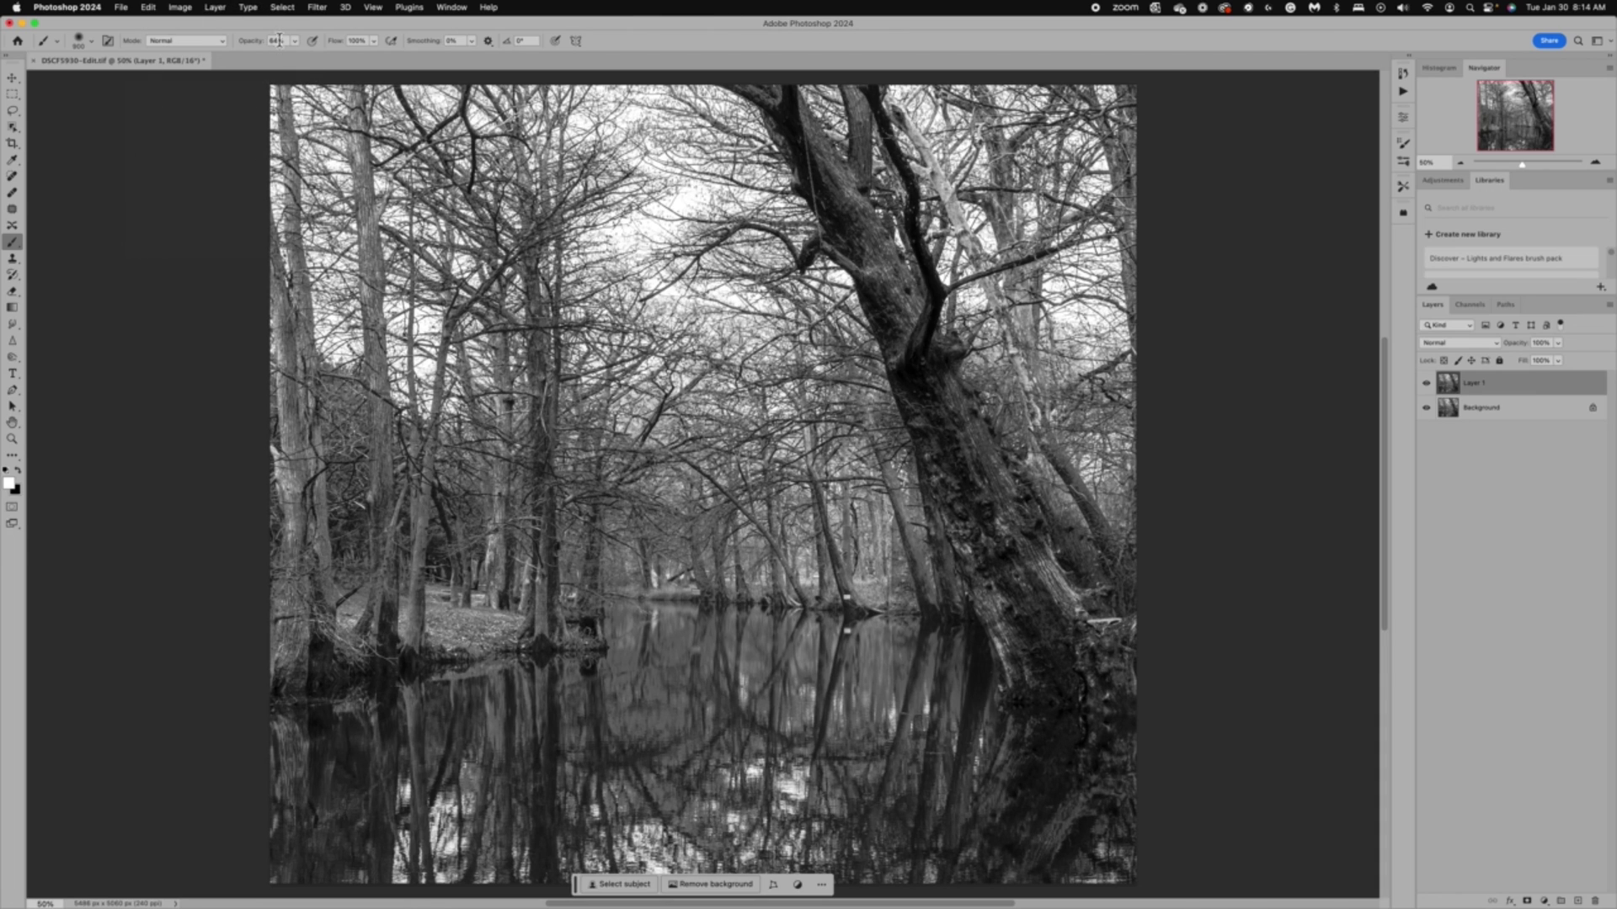
{"action": "left_click", "coordinate": [318, 8]}
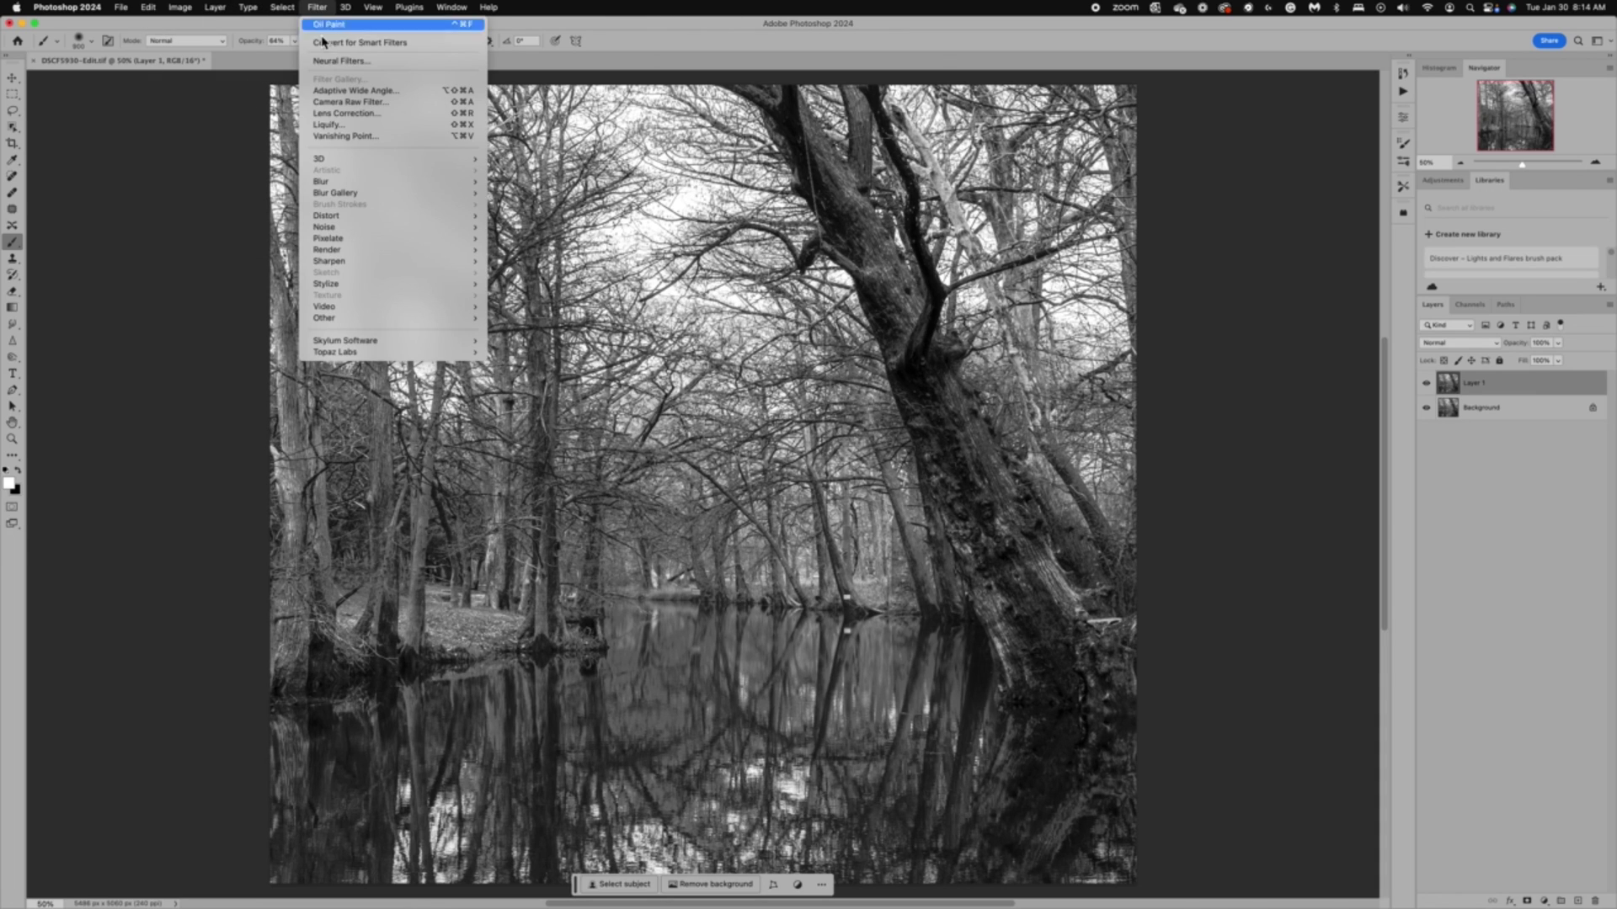
{"action": "mouse_move", "coordinate": [352, 266]}
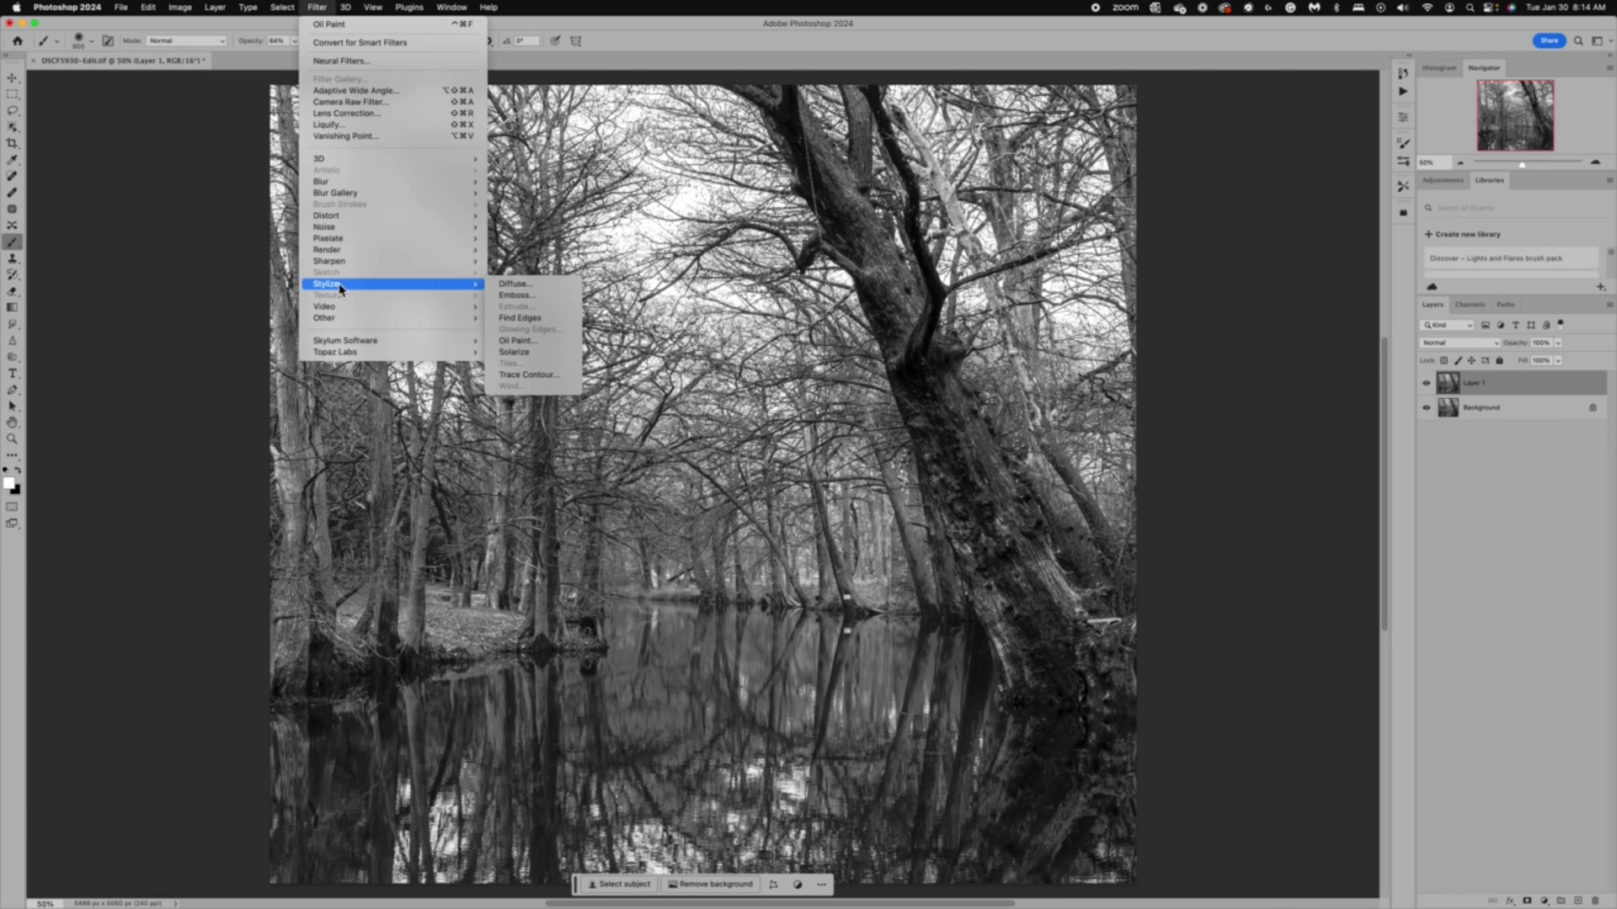
{"action": "left_click", "coordinate": [556, 299]}
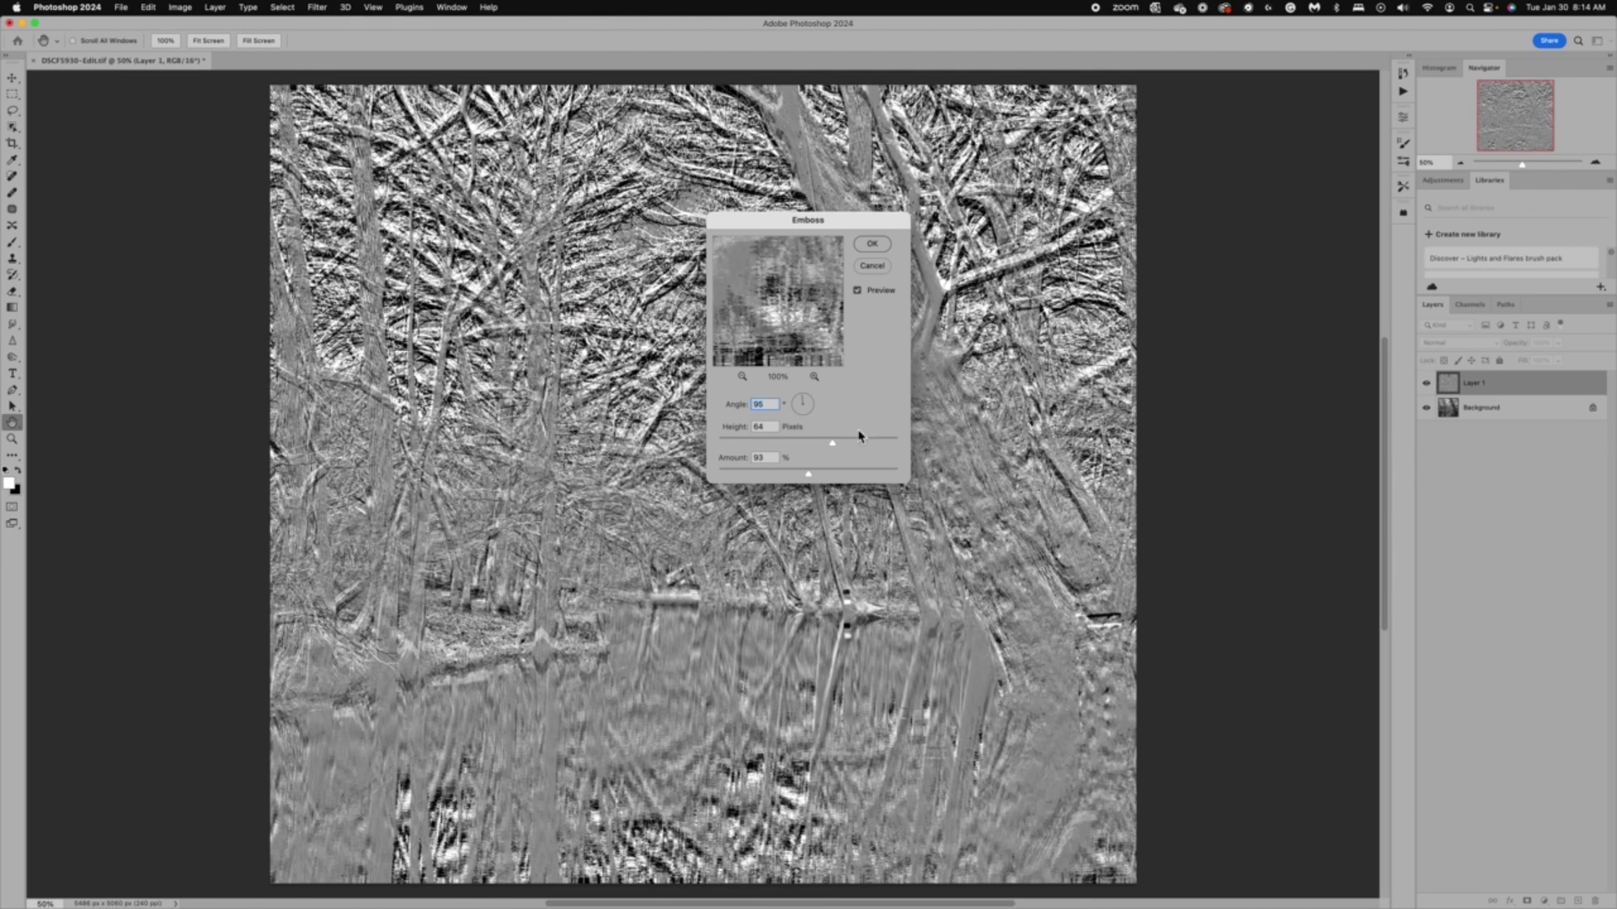
{"action": "left_click_drag", "start_coordinate": [803, 403], "coordinate": [806, 421]}
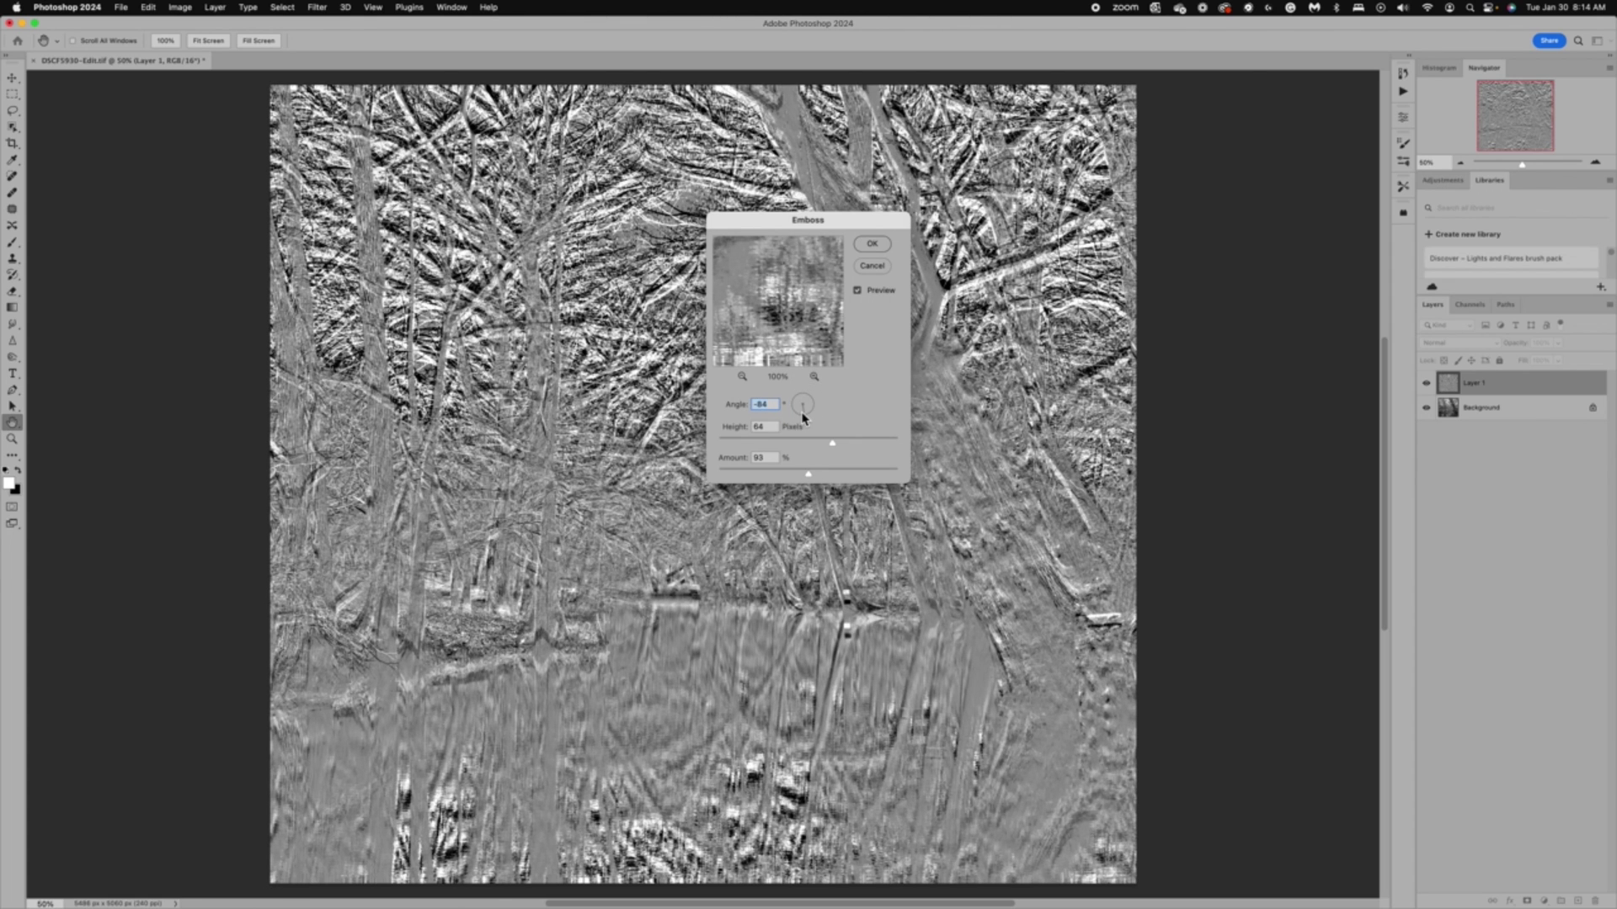
{"action": "left_click_drag", "start_coordinate": [806, 421], "coordinate": [805, 401]}
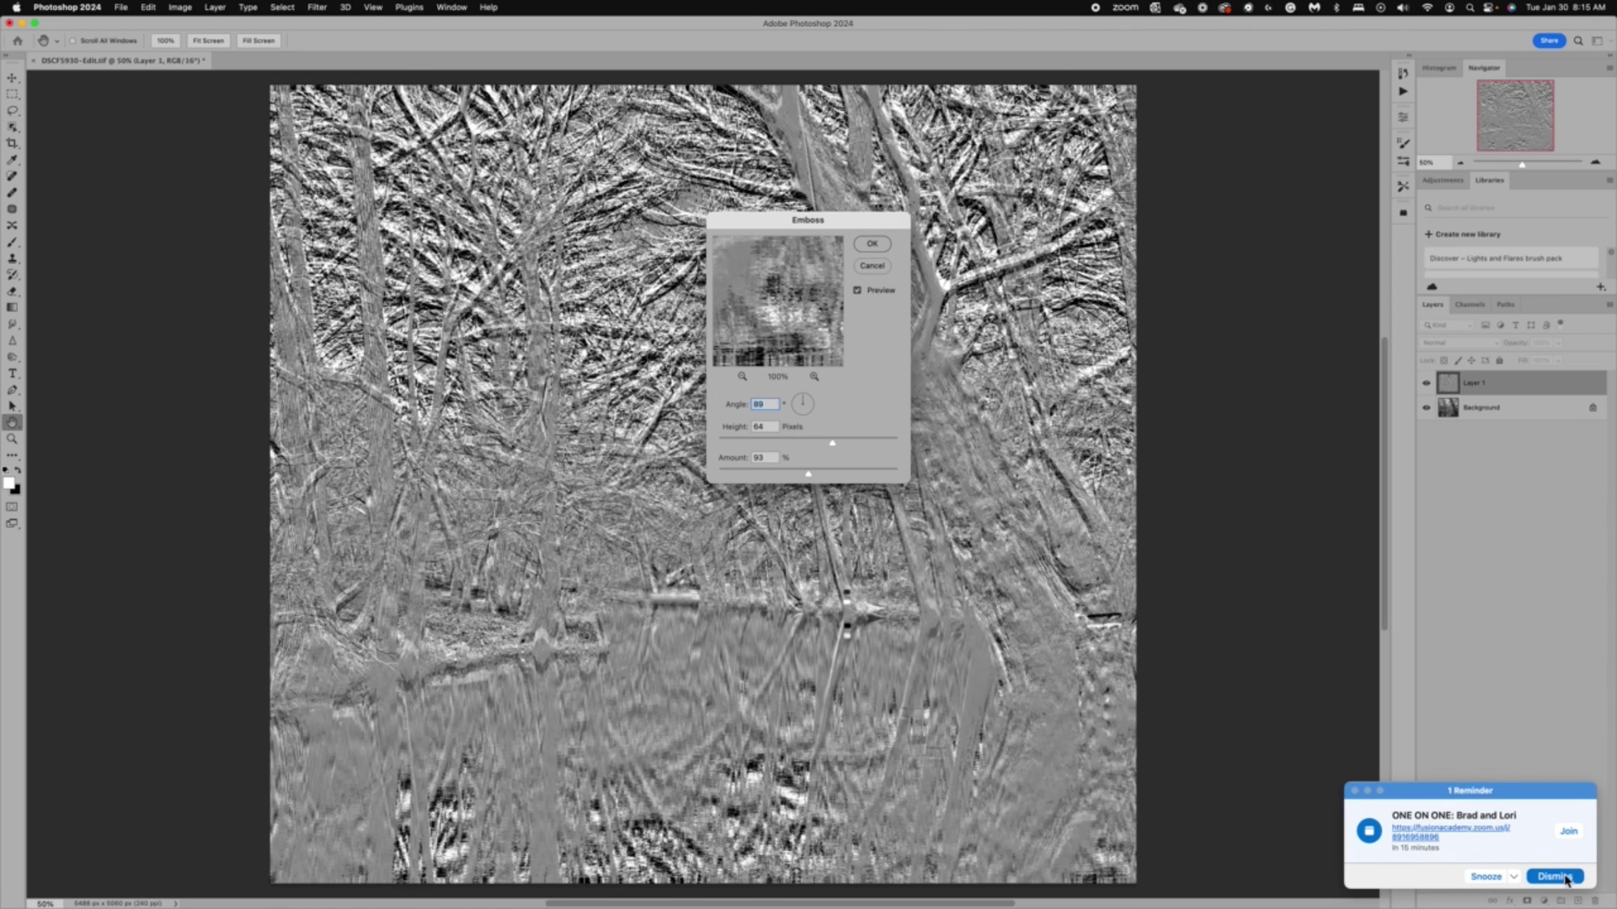
{"action": "left_click", "coordinate": [1564, 882]}
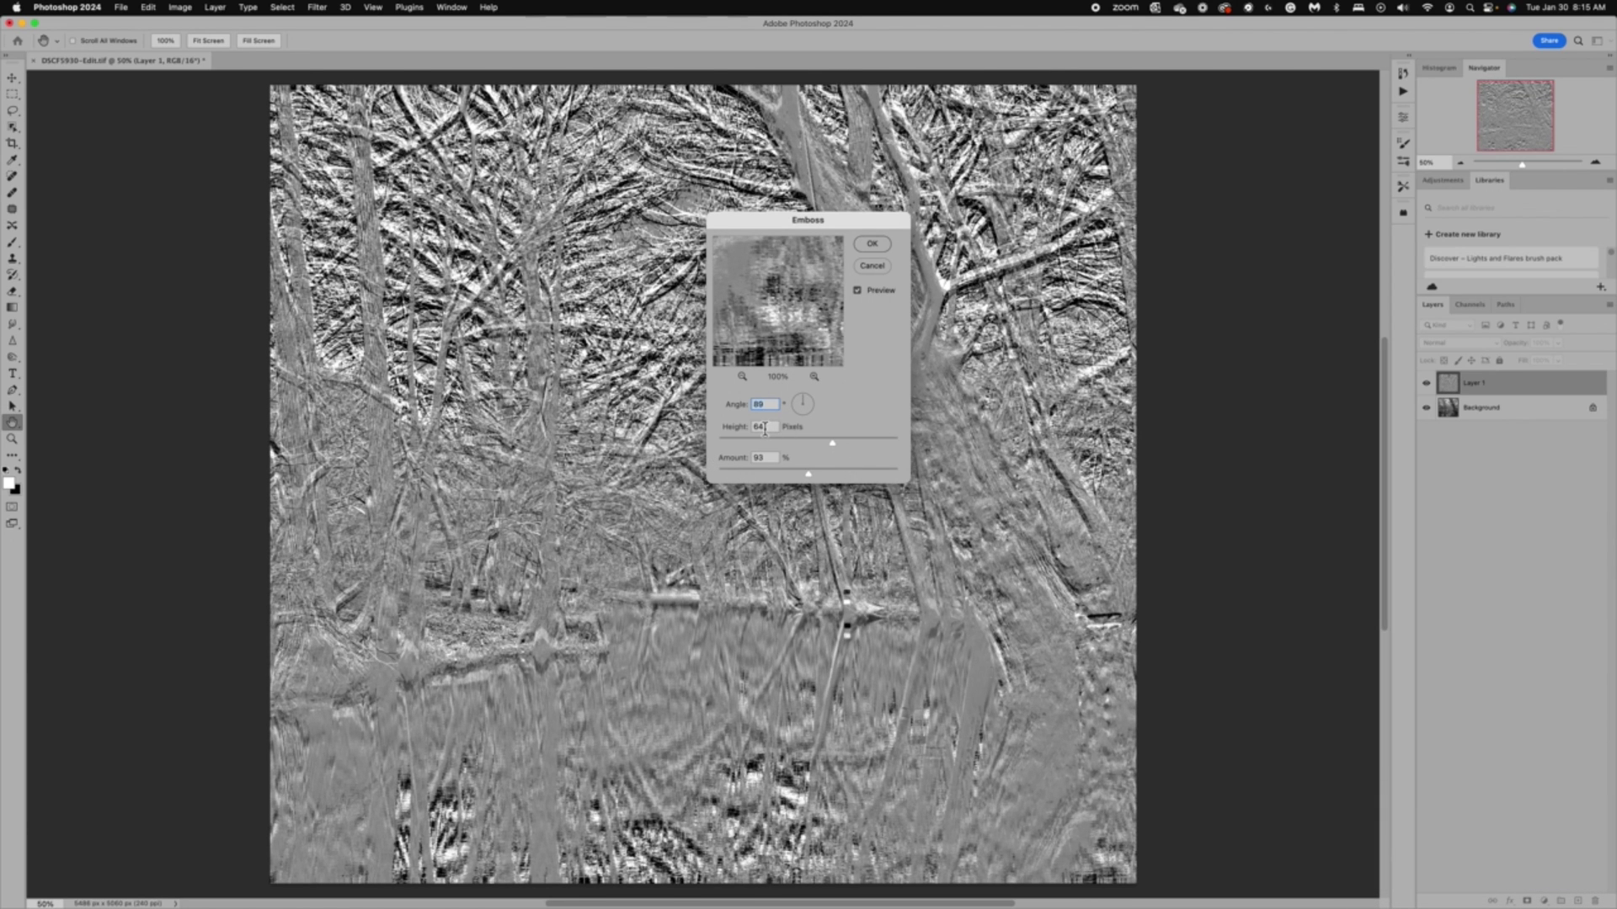
{"action": "left_click_drag", "start_coordinate": [809, 473], "coordinate": [827, 472]}
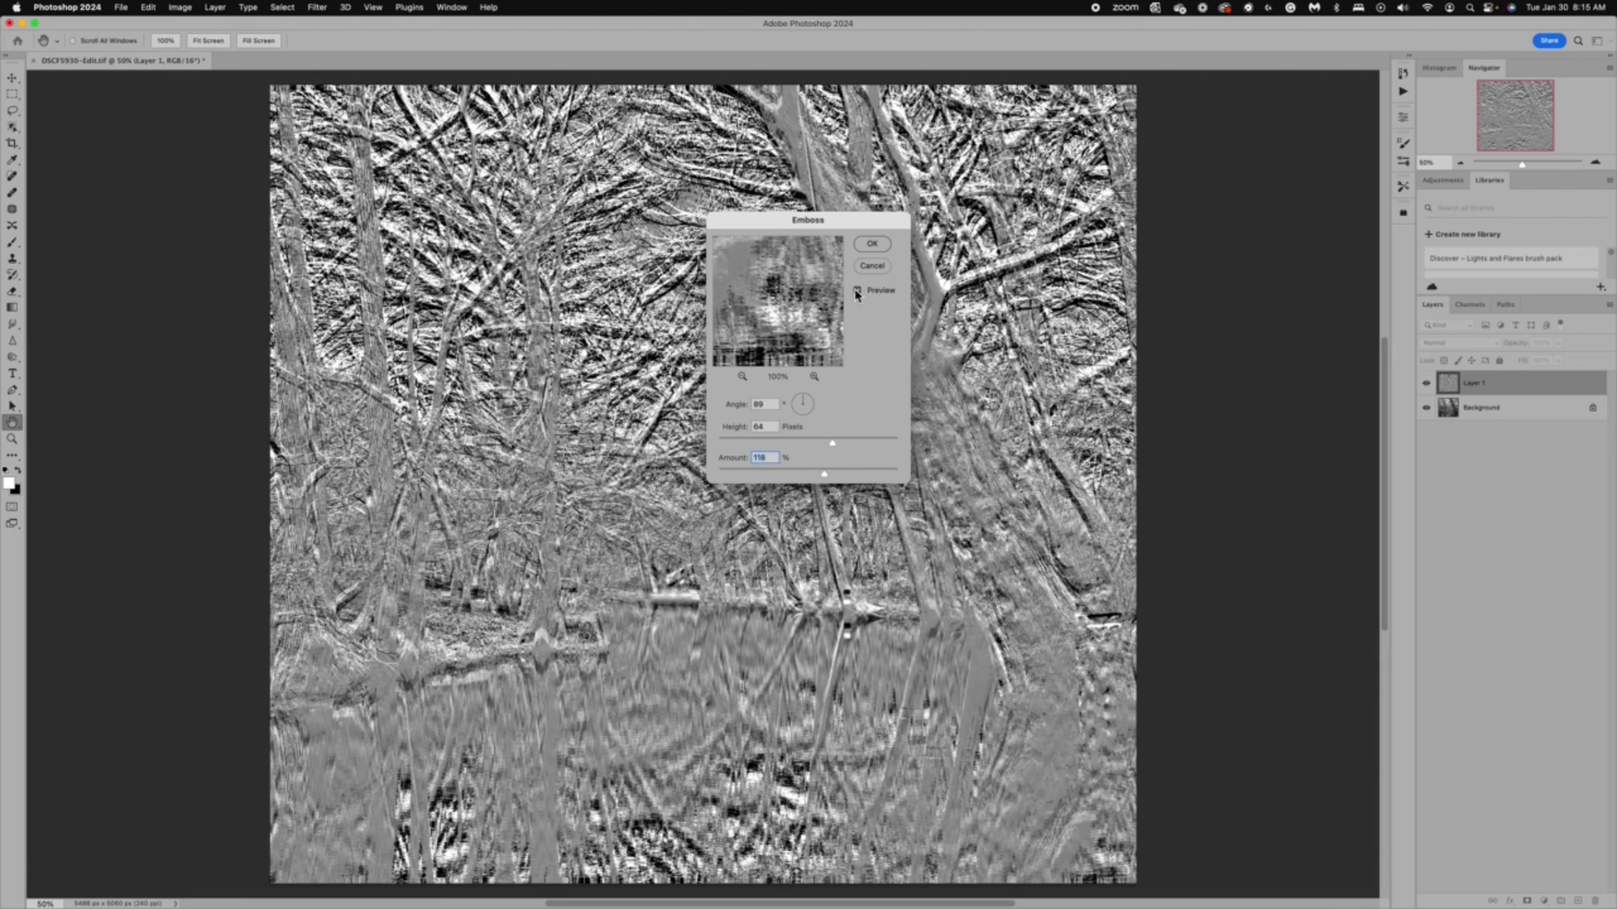
{"action": "left_click", "coordinate": [872, 246]}
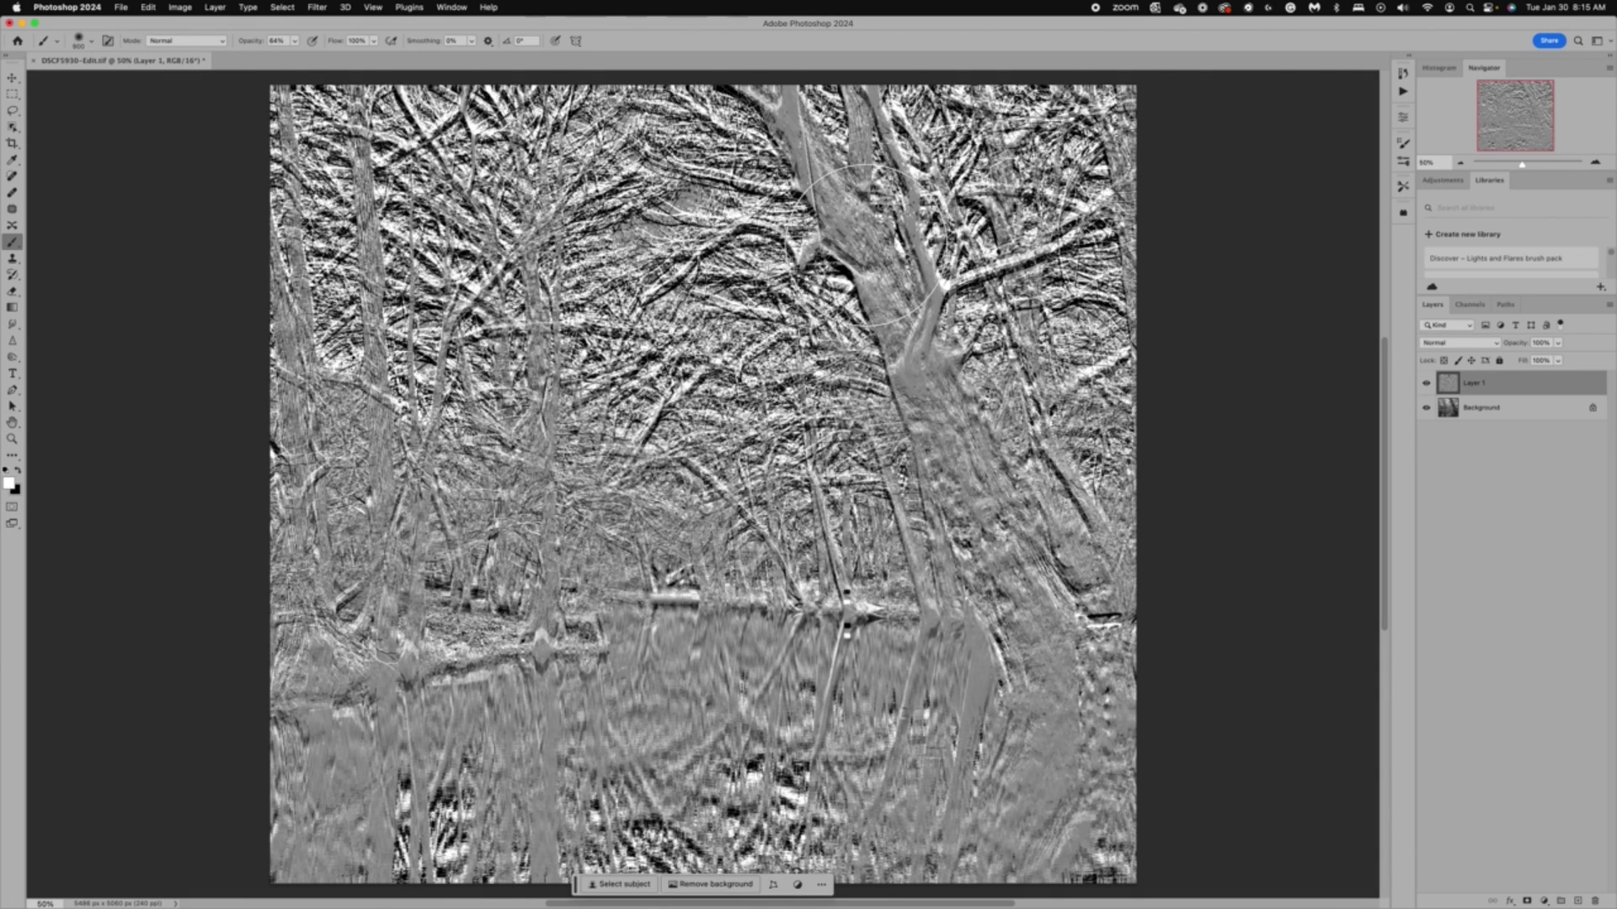
Step: Set Layer 1's blend mode to Overlay and lower its opacity to about 39%
{"action": "left_click", "coordinate": [1482, 342]}
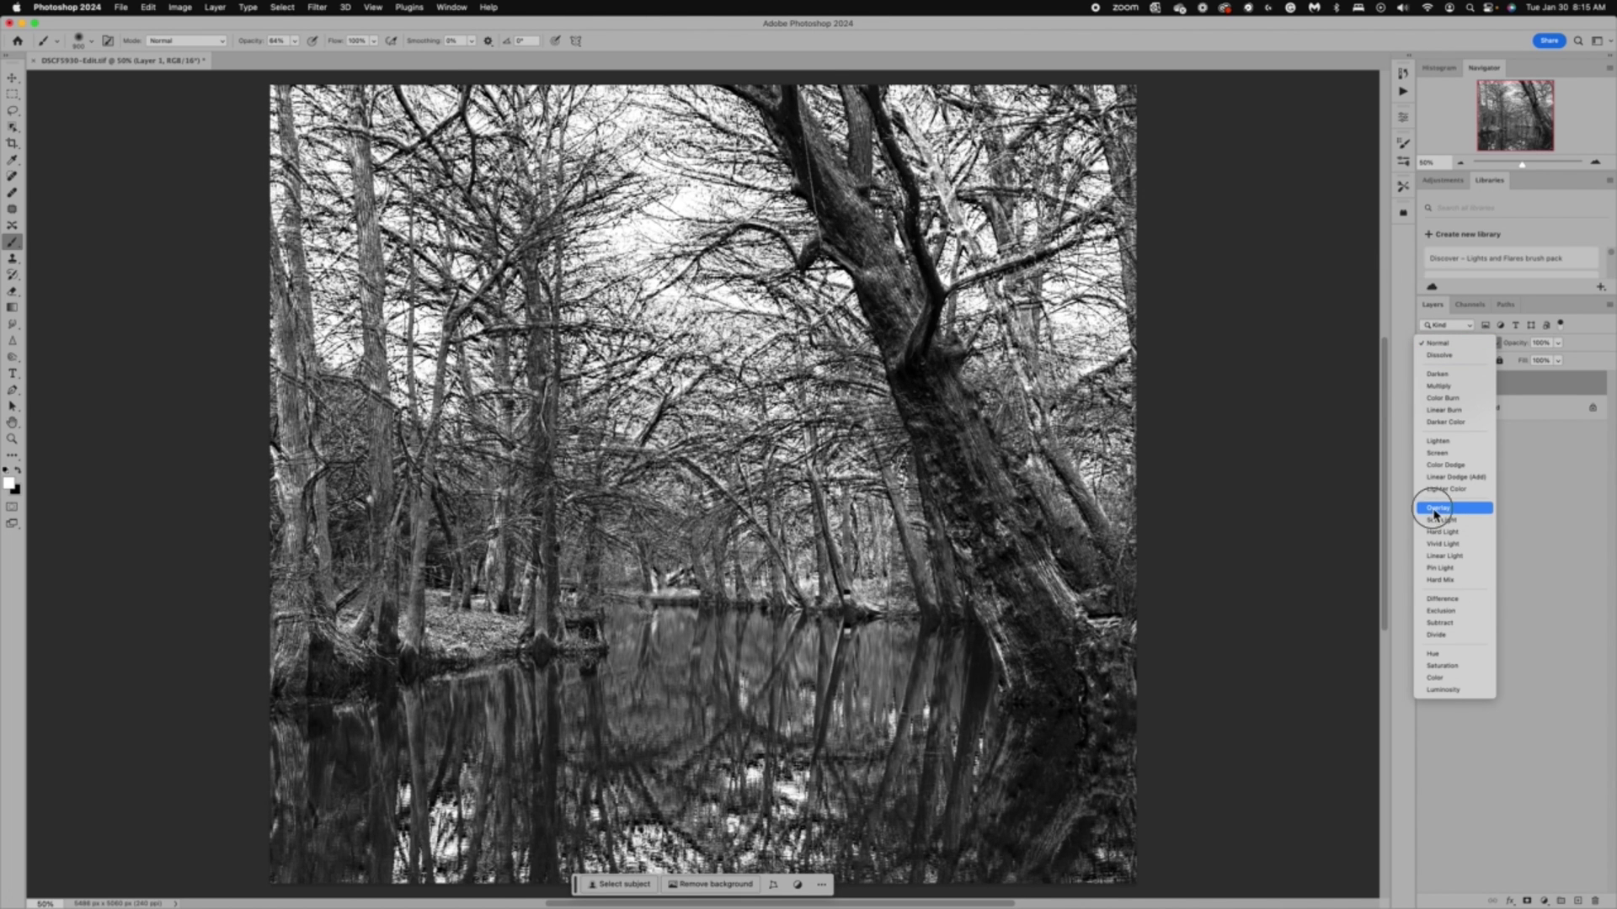
{"action": "left_click", "coordinate": [1436, 510]}
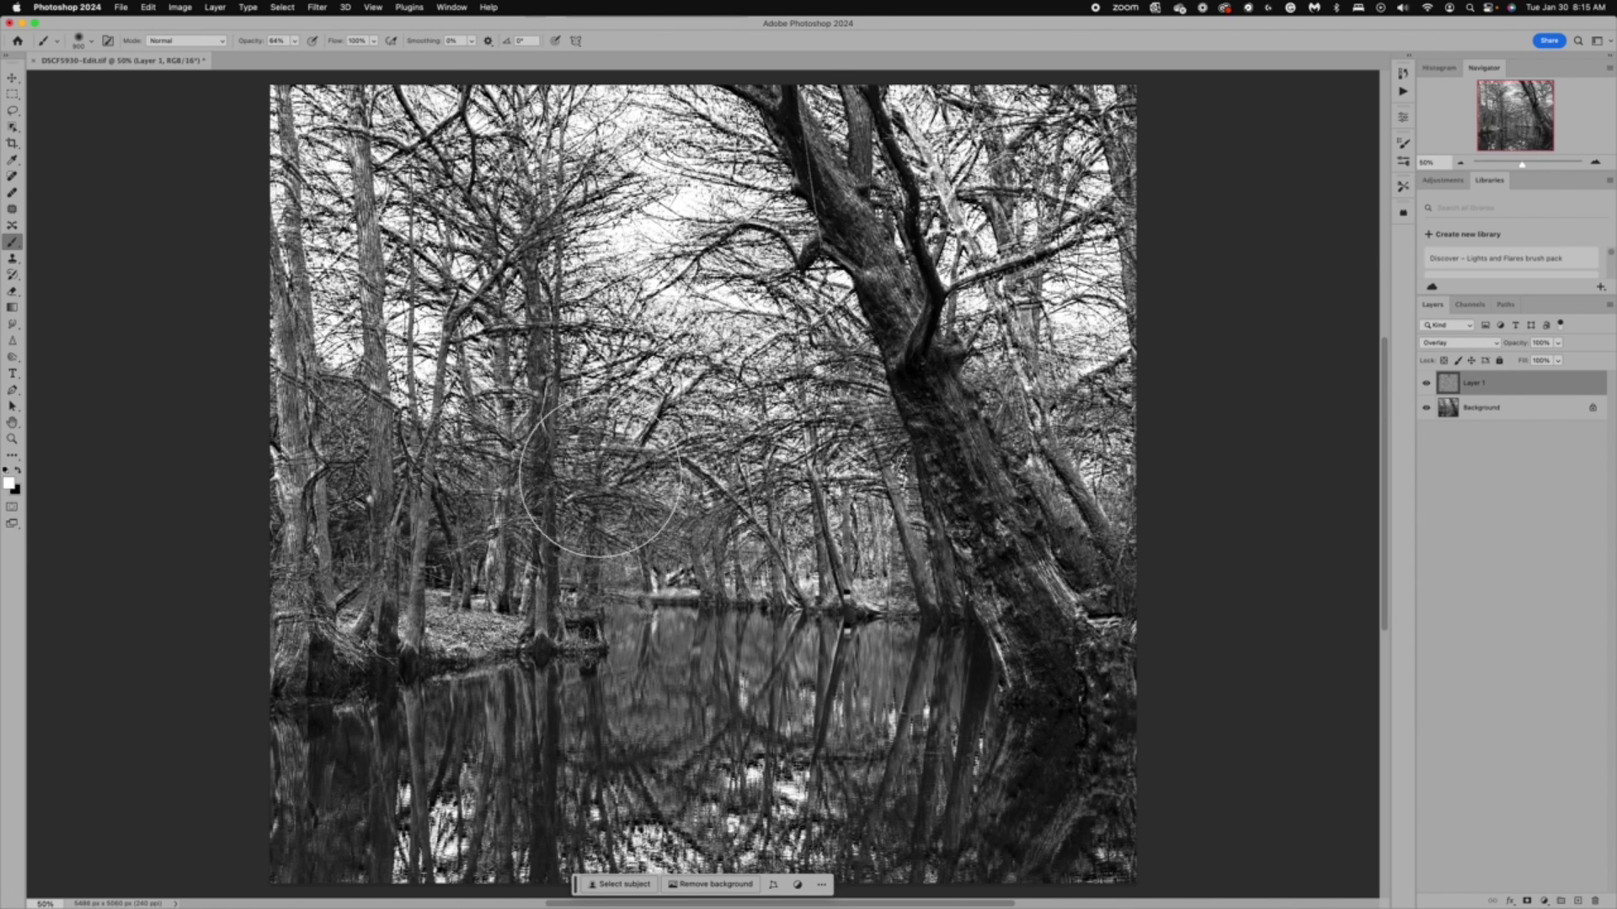
{"action": "left_click", "coordinate": [1558, 343]}
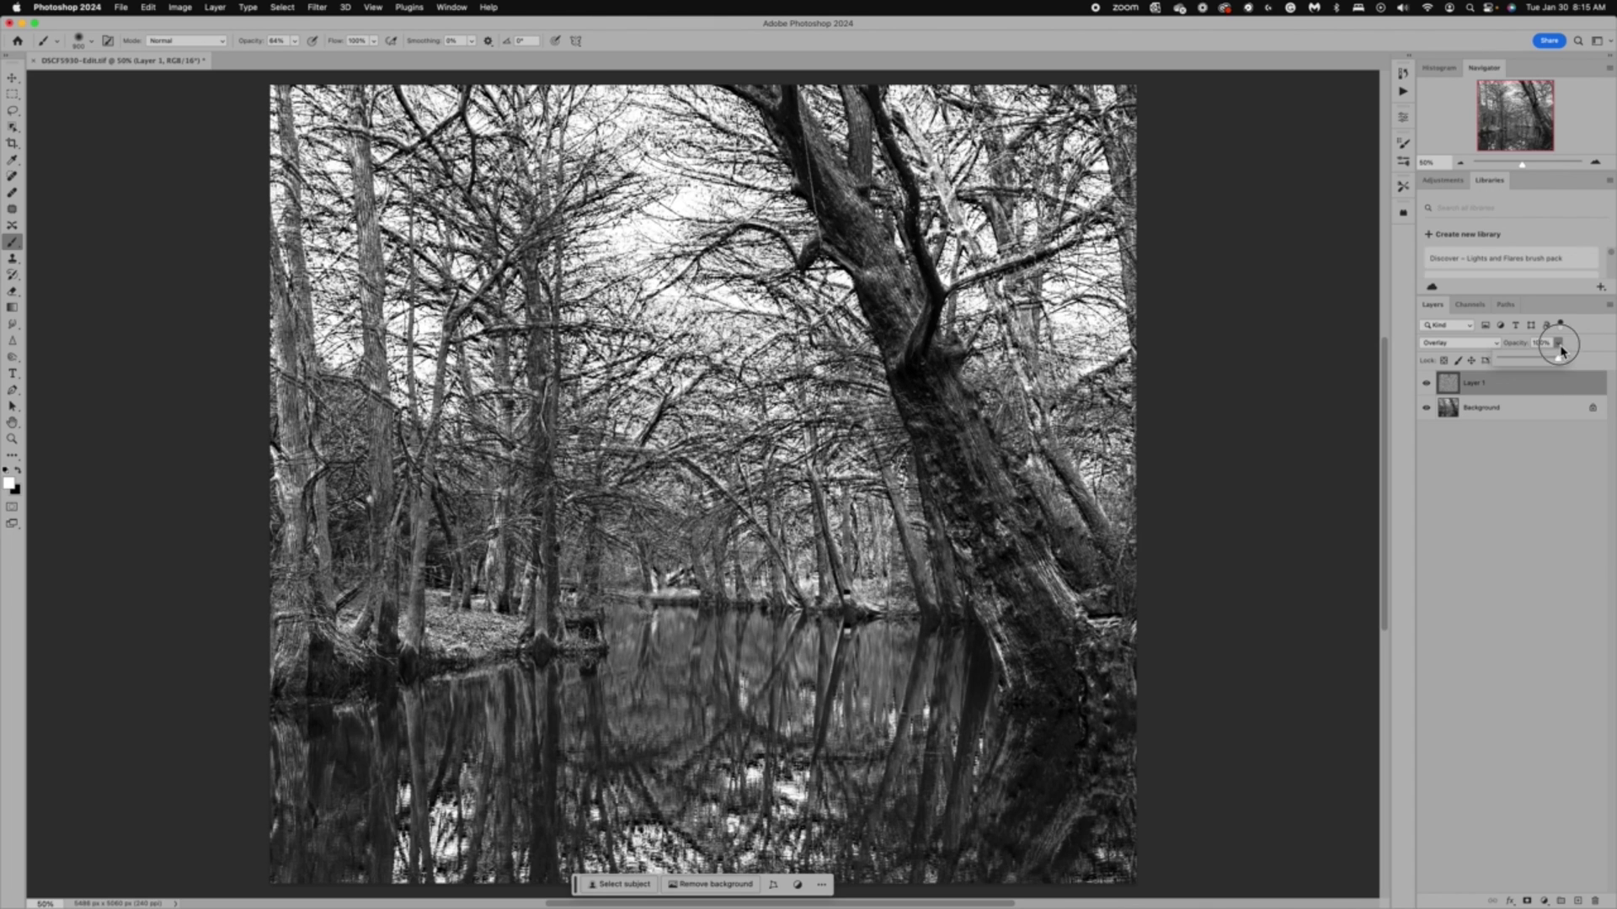
{"action": "left_click_drag", "start_coordinate": [1532, 364], "coordinate": [1528, 363]}
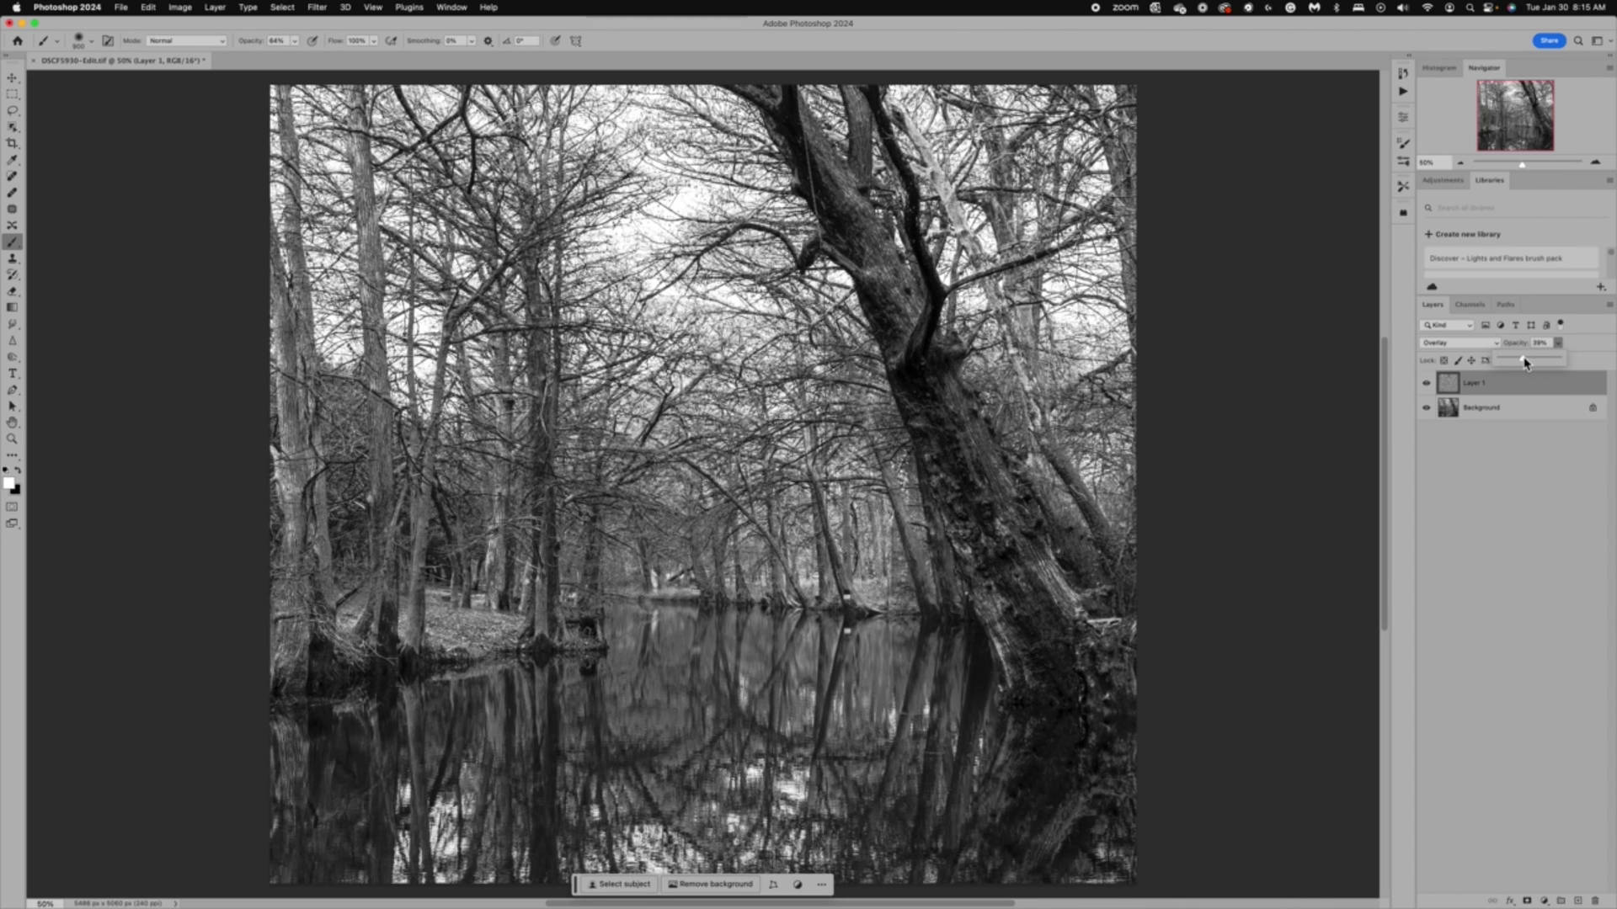
Step: Compare the photo with the embossed Layer 1 hidden and shown, and review its blend mode
{"action": "scroll", "coordinate": [779, 388], "scroll_direction": "up", "scroll_amount": 5}
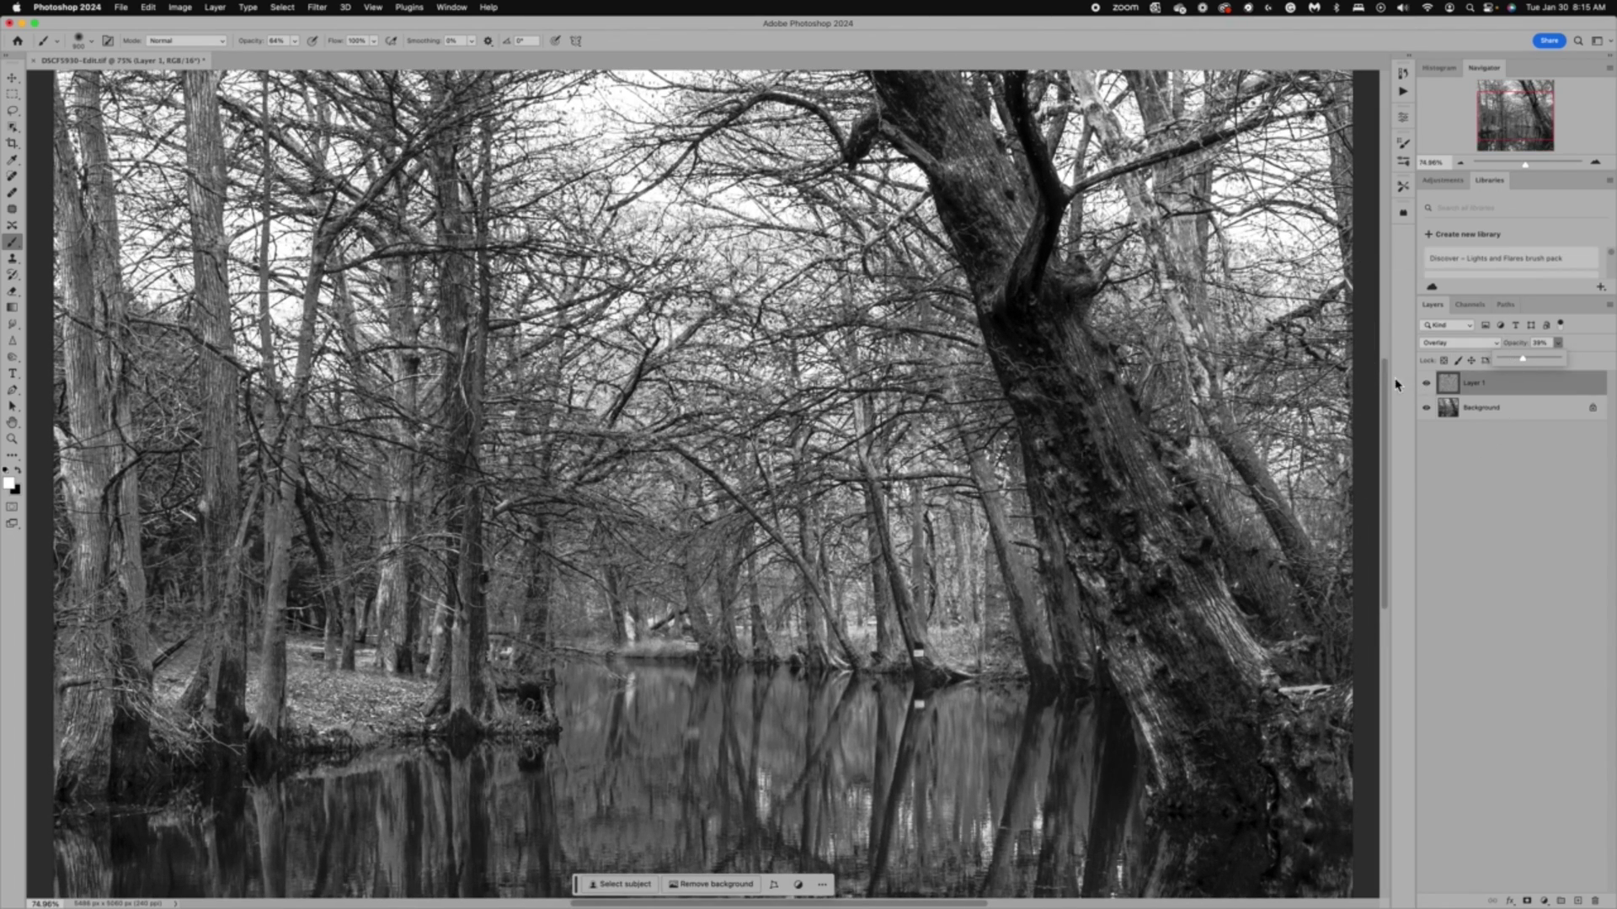
{"action": "left_click", "coordinate": [1427, 384]}
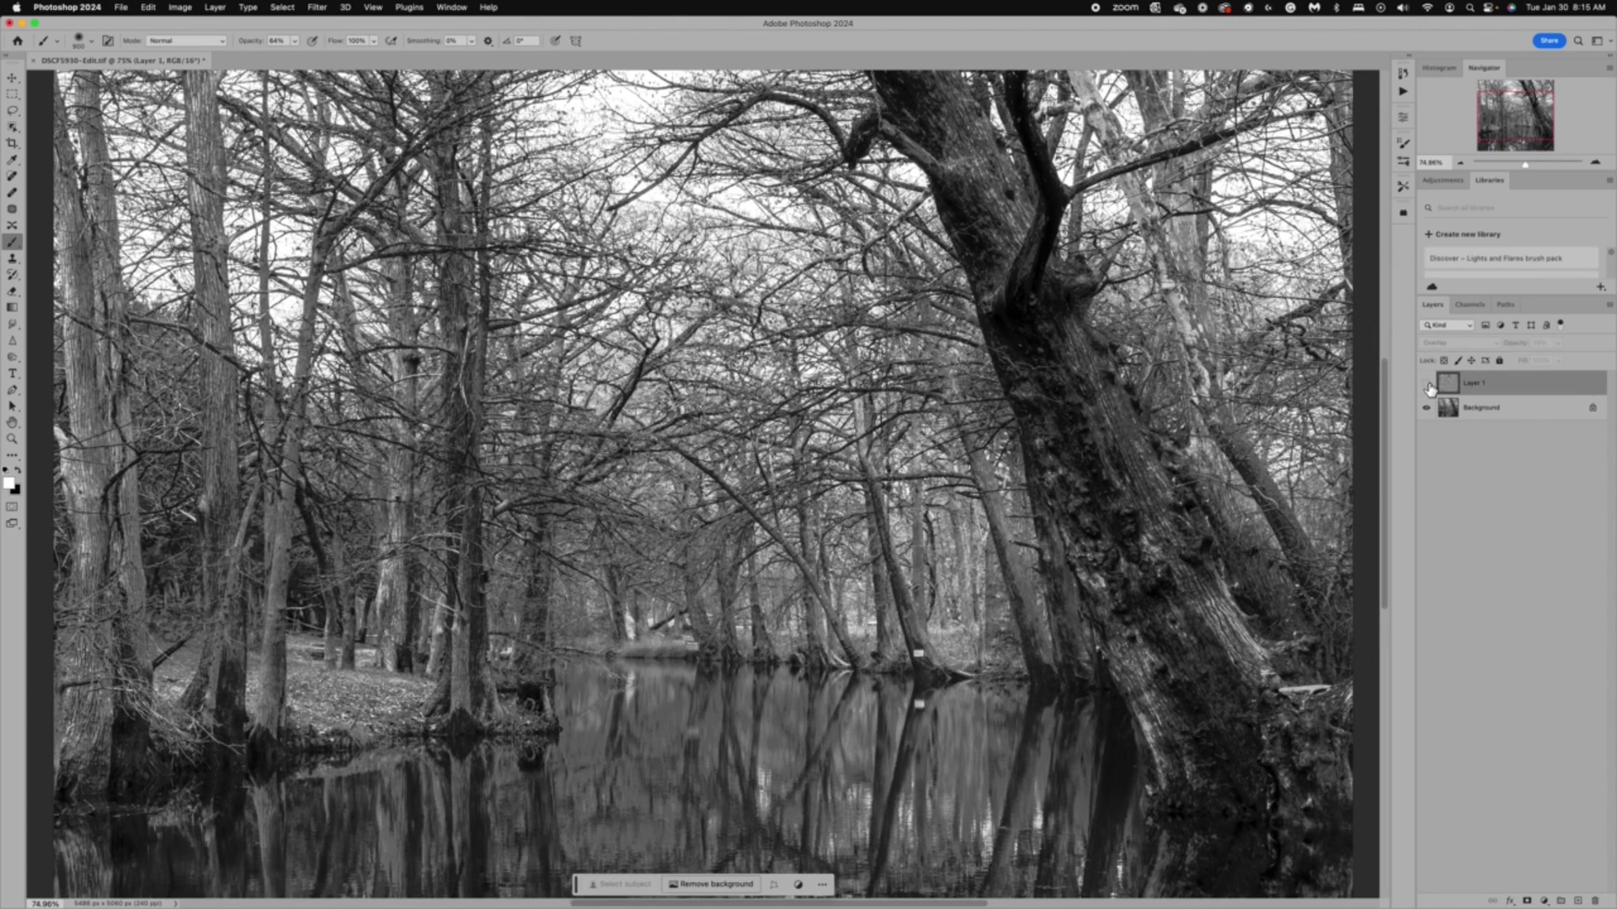
{"action": "left_click", "coordinate": [1427, 384]}
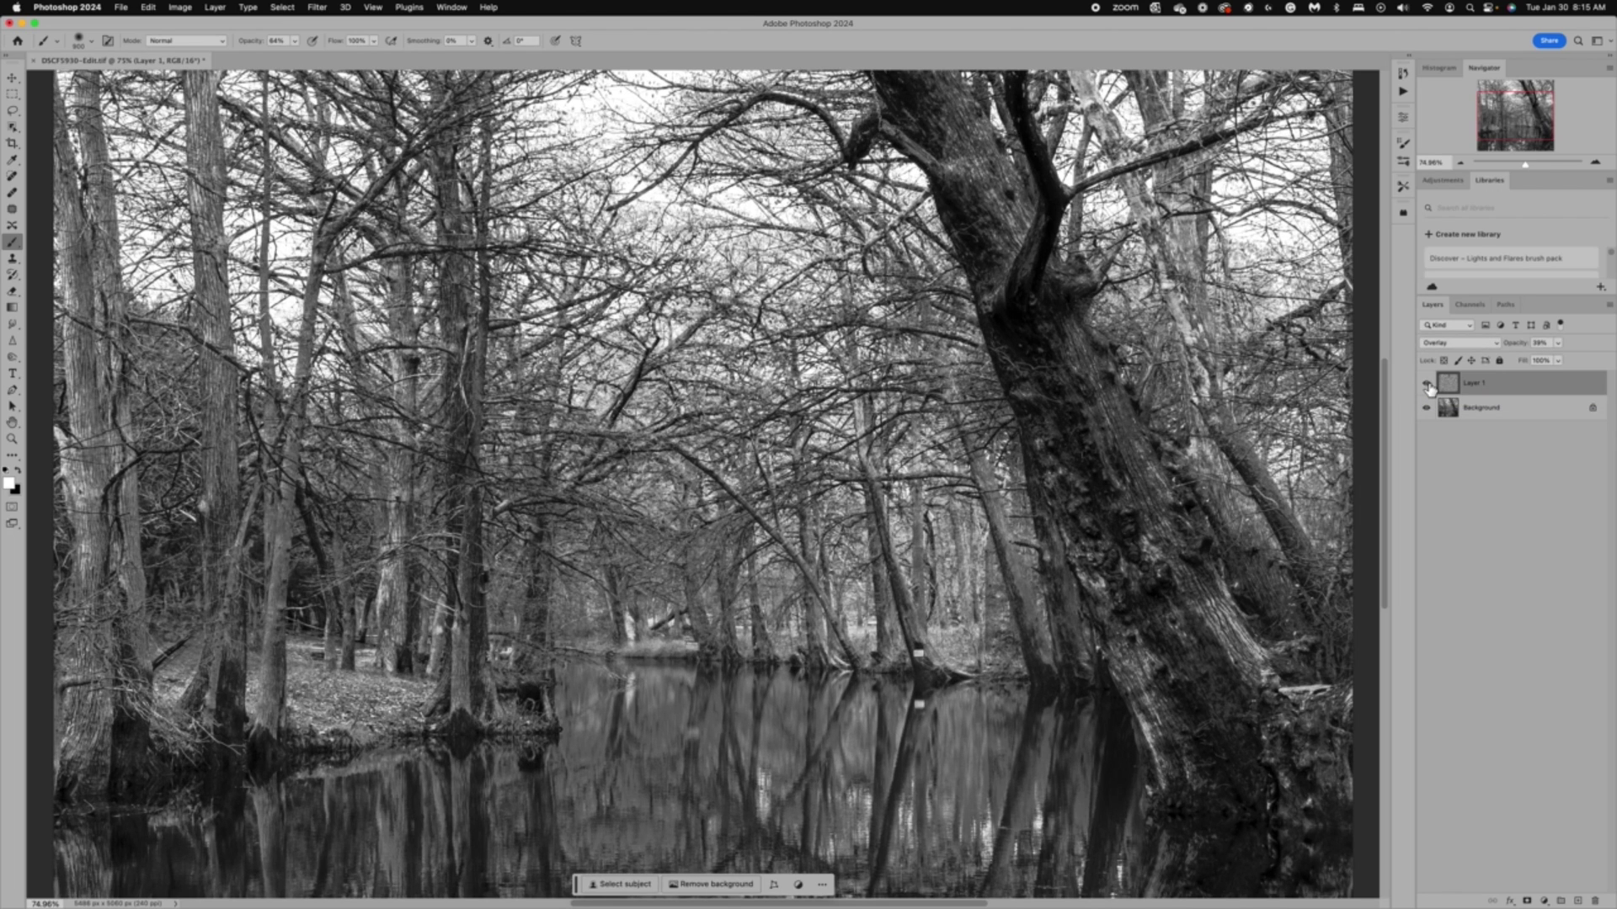
{"action": "left_click", "coordinate": [1426, 384]}
{"action": "left_click", "coordinate": [1426, 384]}
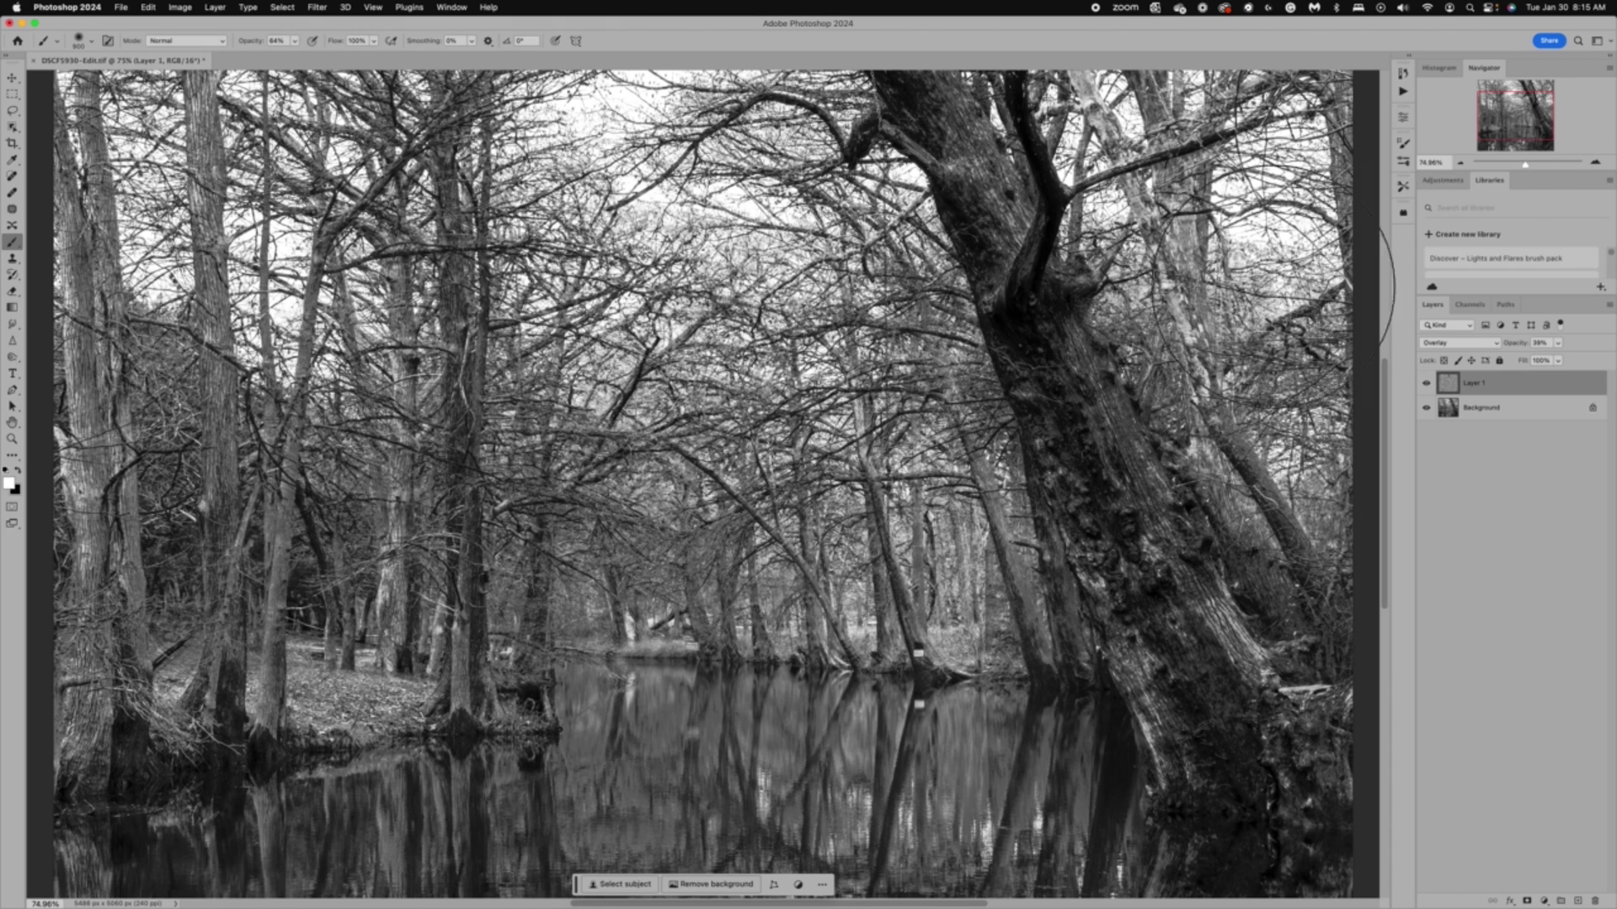
{"action": "left_click", "coordinate": [1498, 347]}
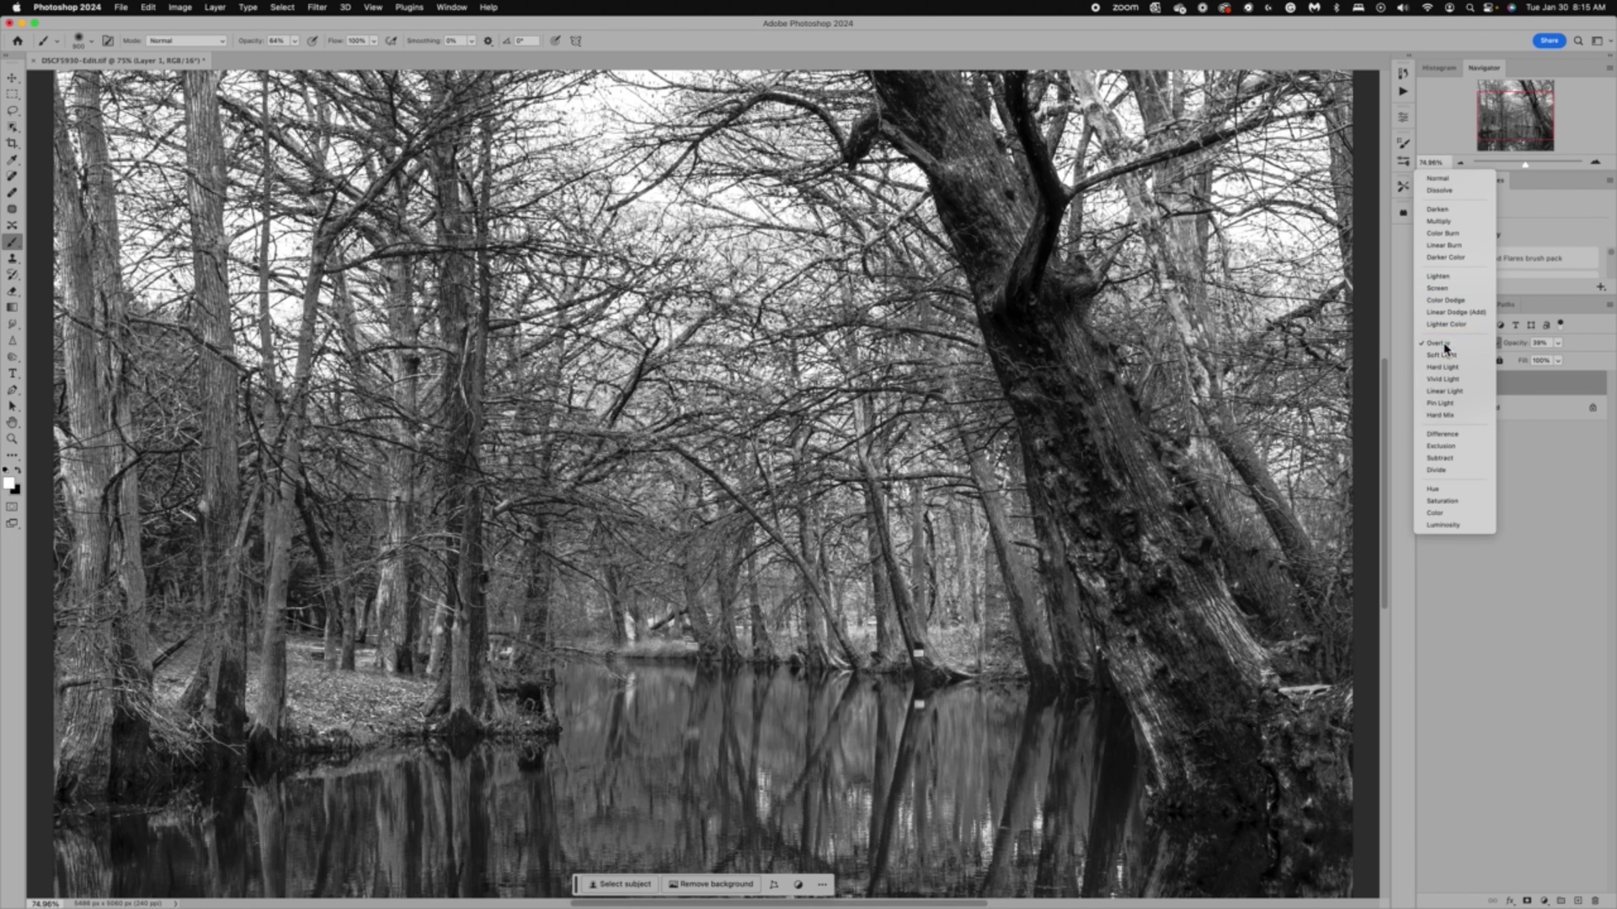
{"action": "left_click", "coordinate": [1445, 343]}
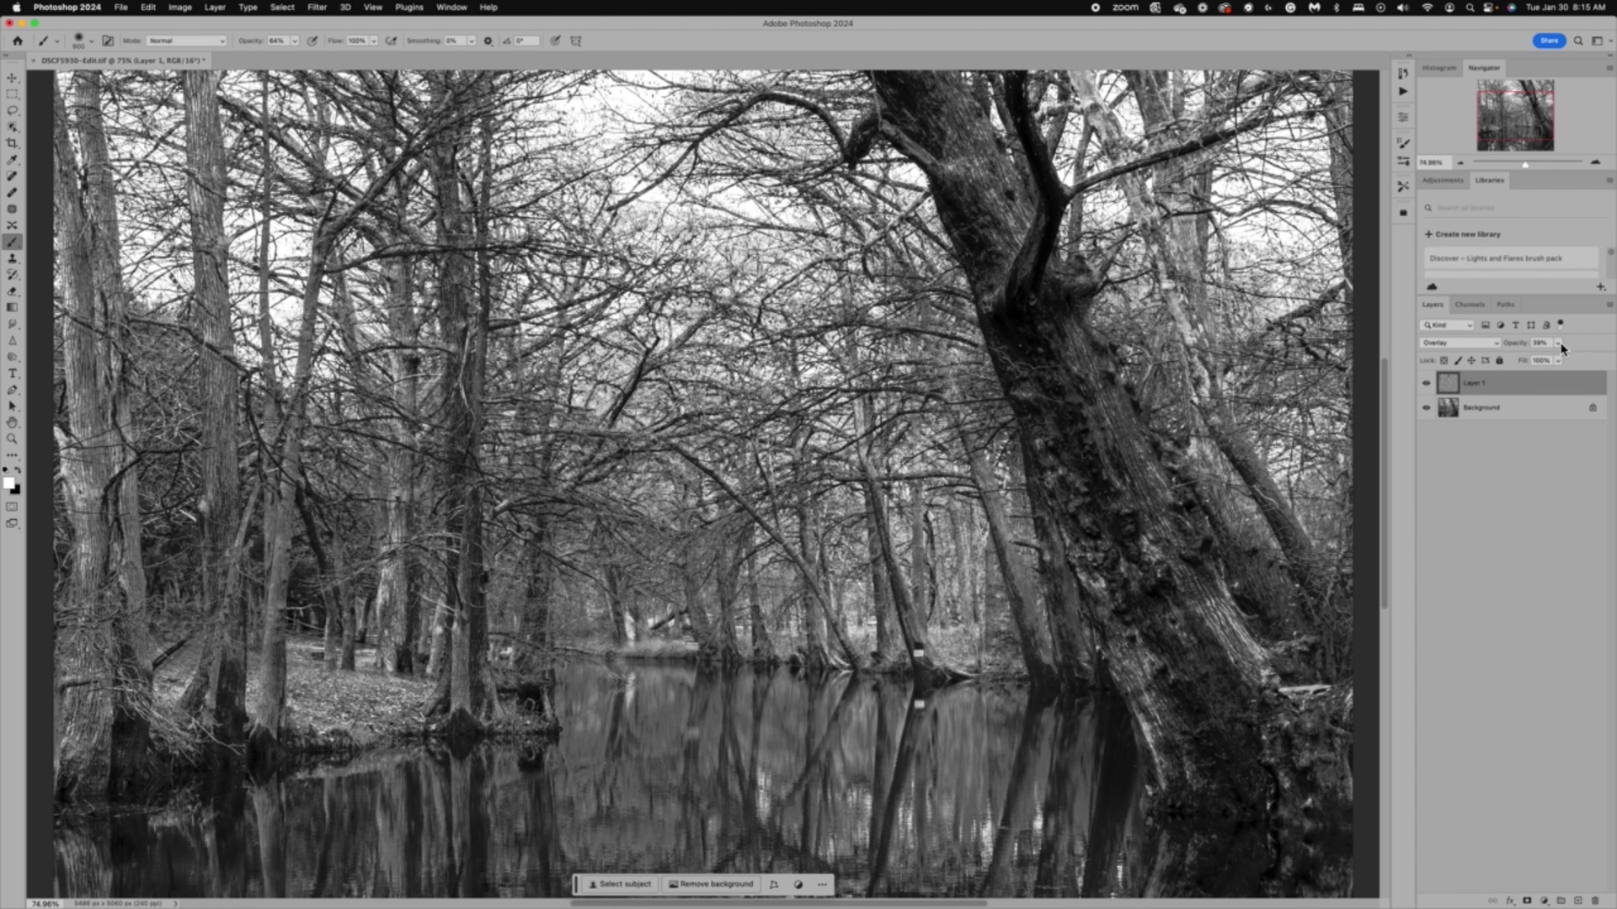
Step: Hide Layer 1 and duplicate the Background layer
{"action": "left_click", "coordinate": [1427, 384]}
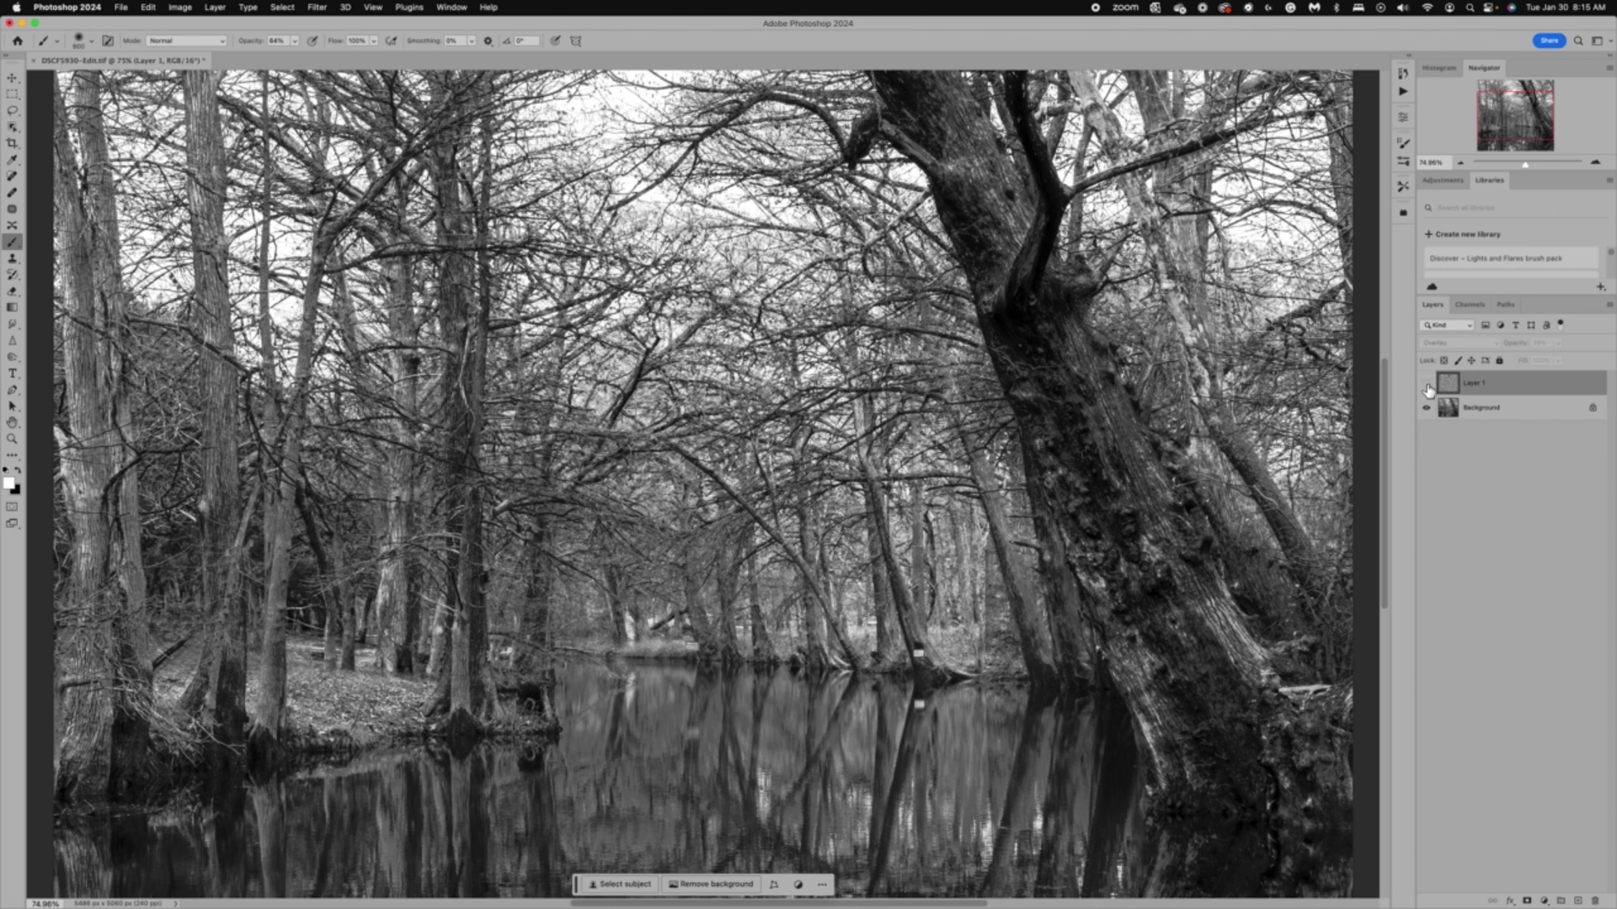
{"action": "left_click", "coordinate": [1449, 410]}
{"action": "key", "text": "super+j"}
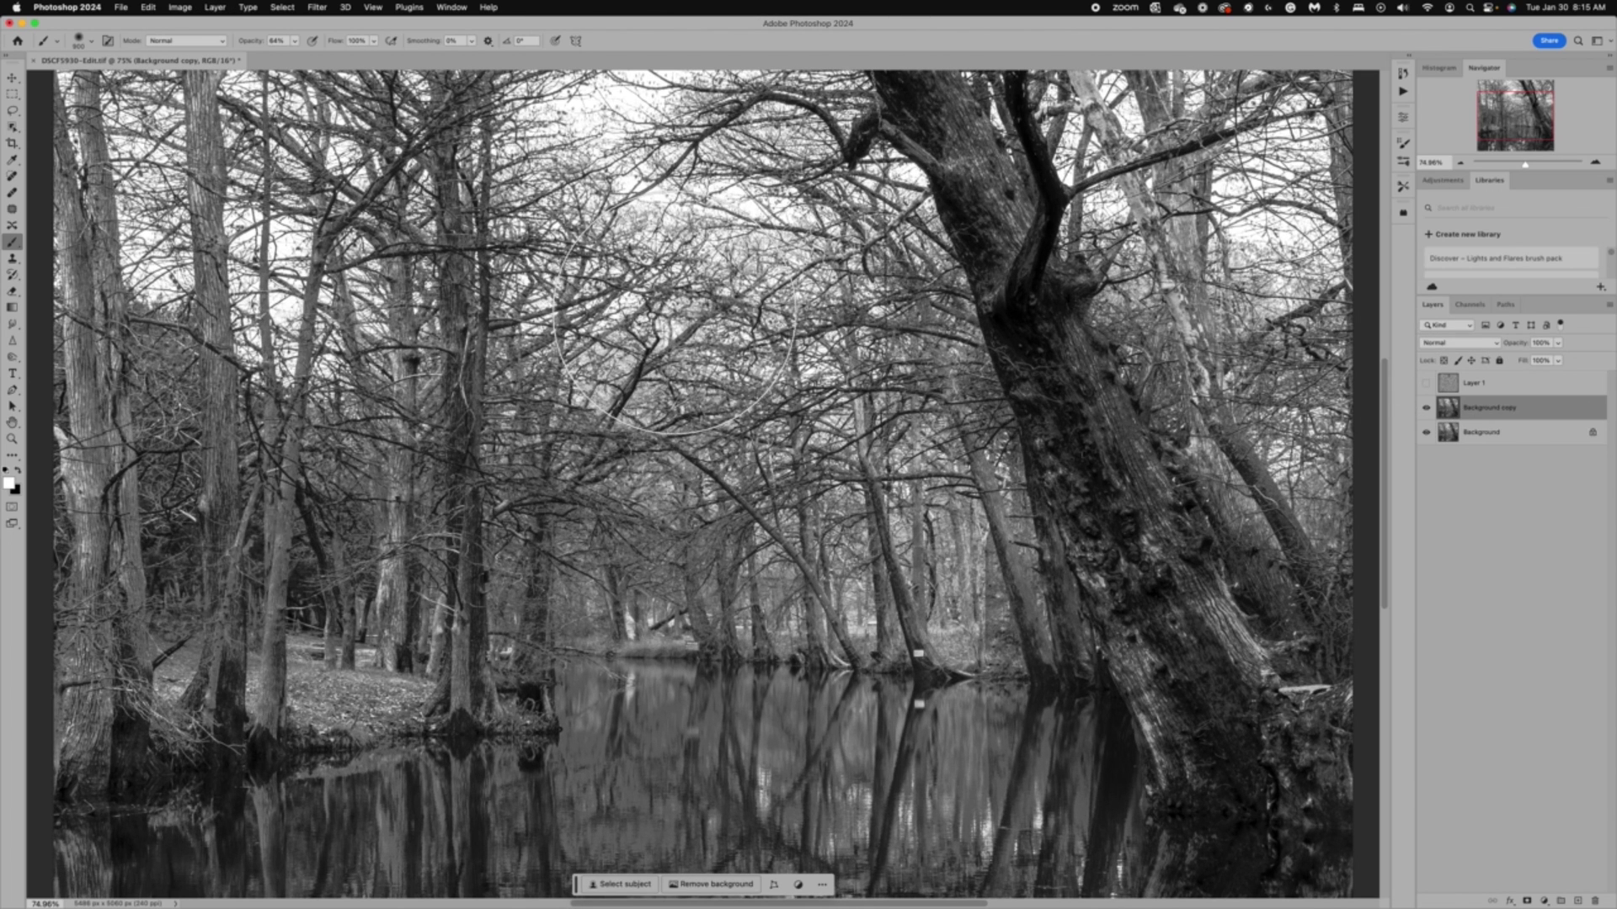
Step: Apply the High Pass filter to the Background copy layer with a radius of about 68 pixels
{"action": "scroll", "coordinate": [675, 314], "scroll_direction": "down", "scroll_amount": 3}
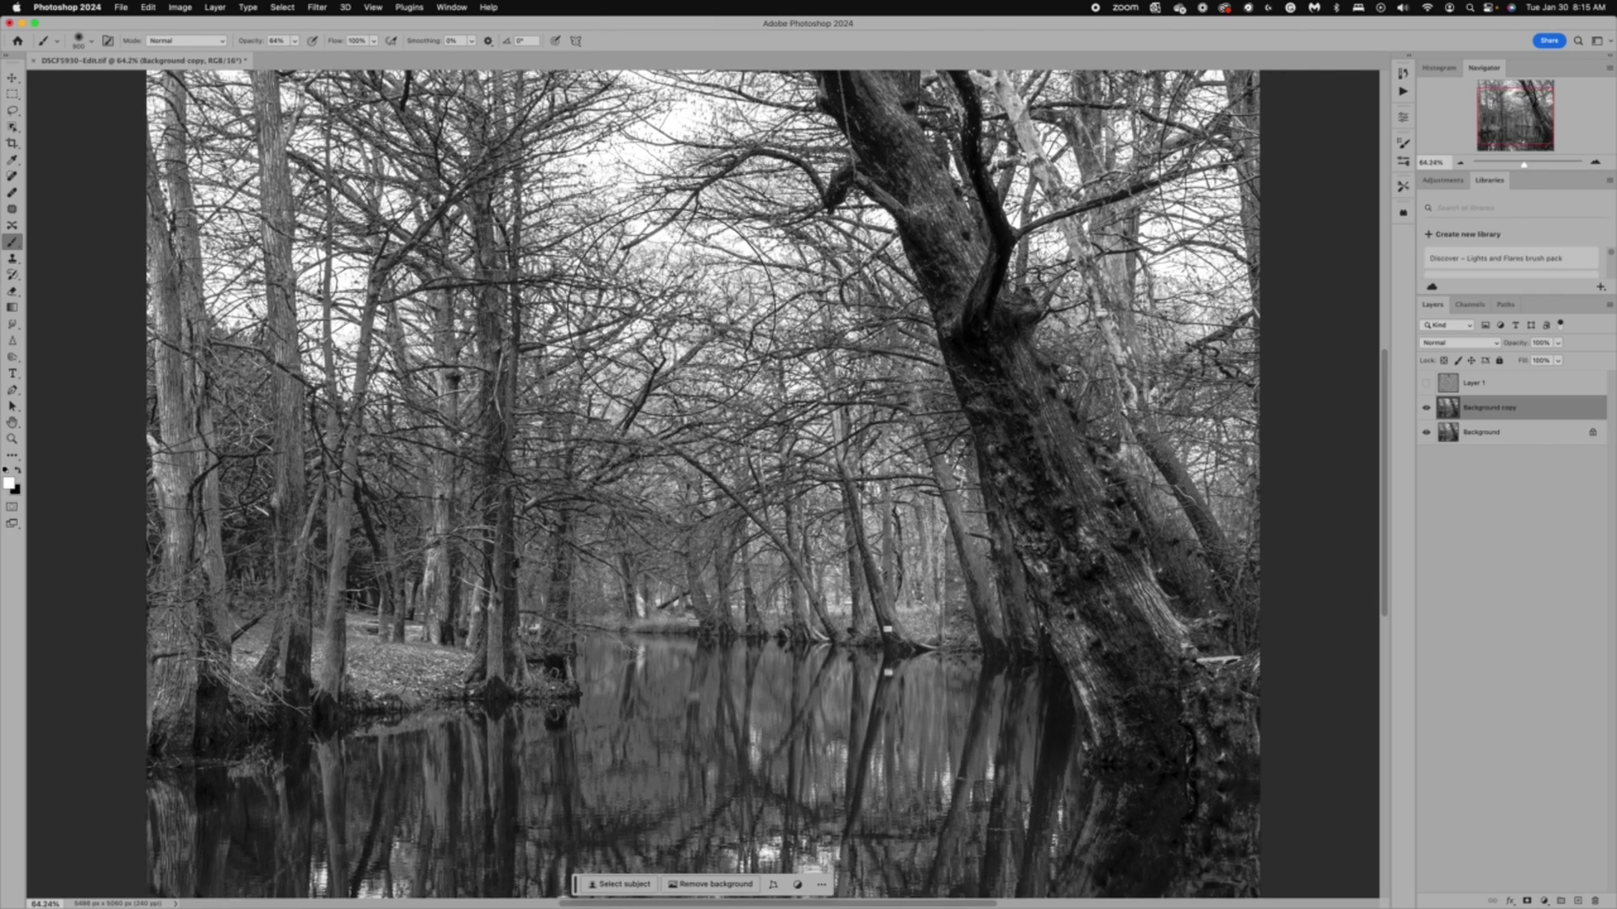
{"action": "scroll", "coordinate": [674, 315], "scroll_direction": "down", "scroll_amount": 2}
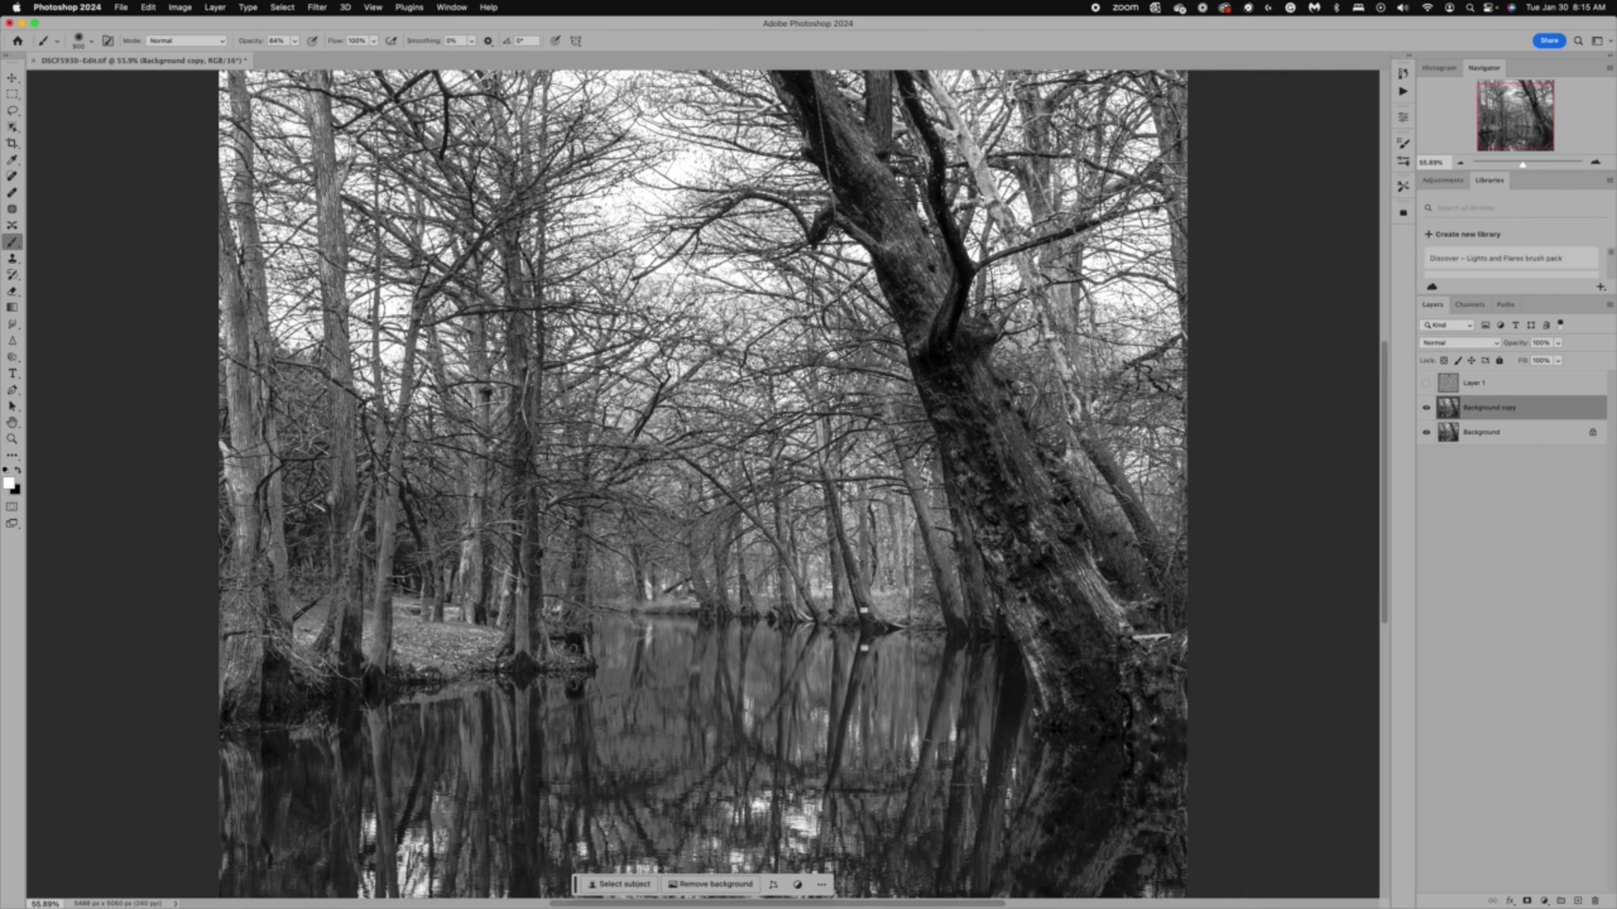
{"action": "left_click", "coordinate": [316, 8]}
{"action": "mouse_move", "coordinate": [362, 321]}
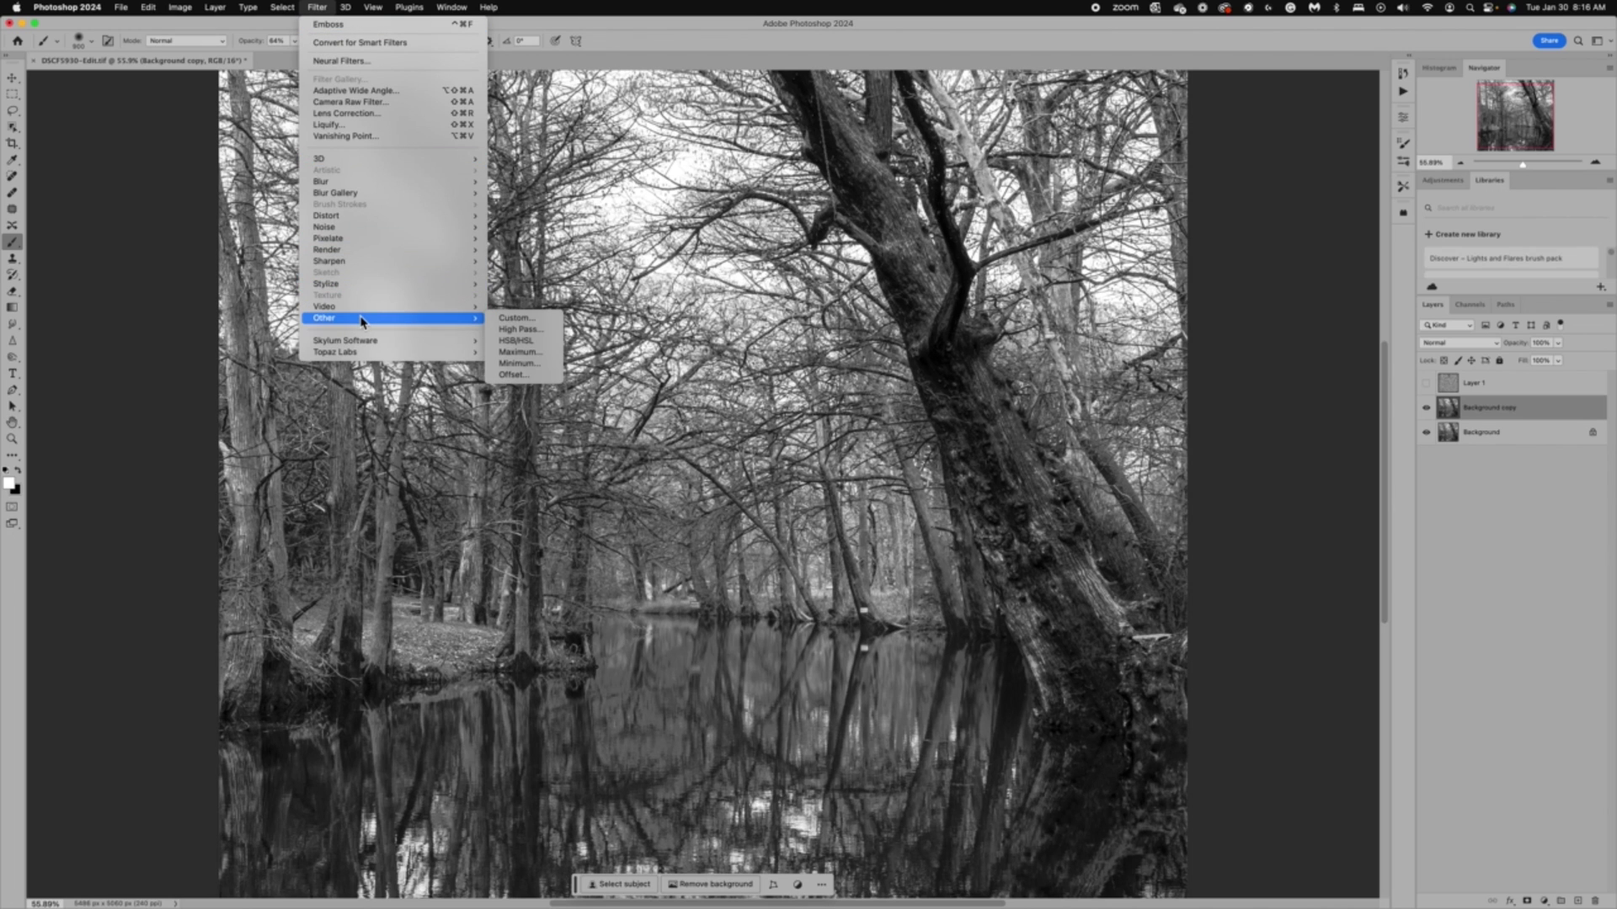
{"action": "left_click", "coordinate": [516, 330]}
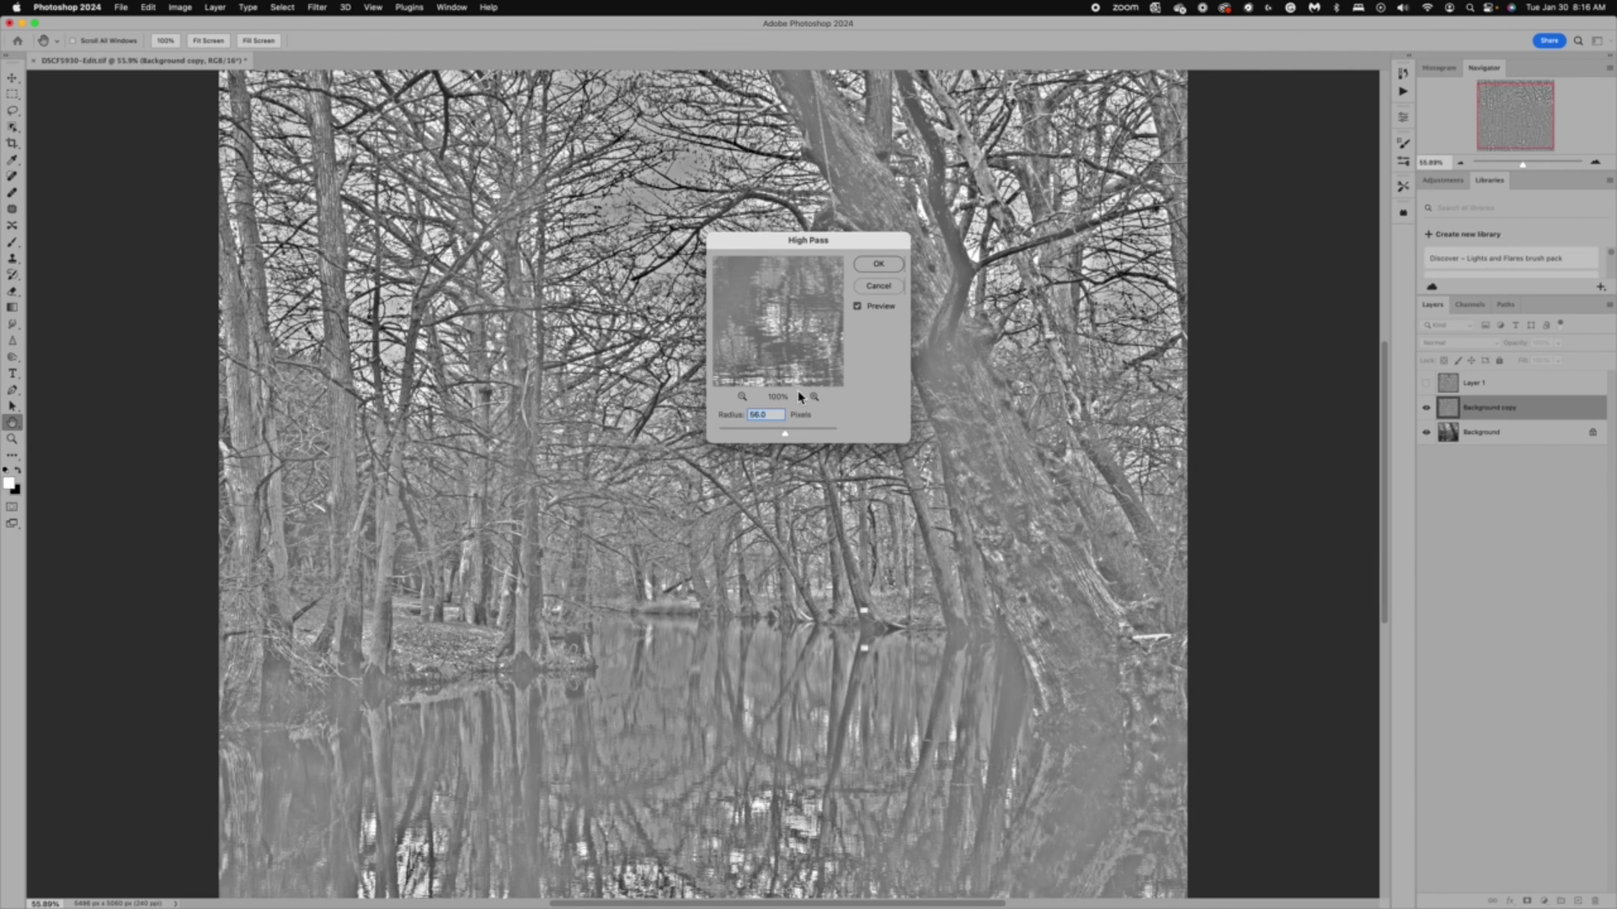
{"action": "left_click", "coordinate": [806, 433]}
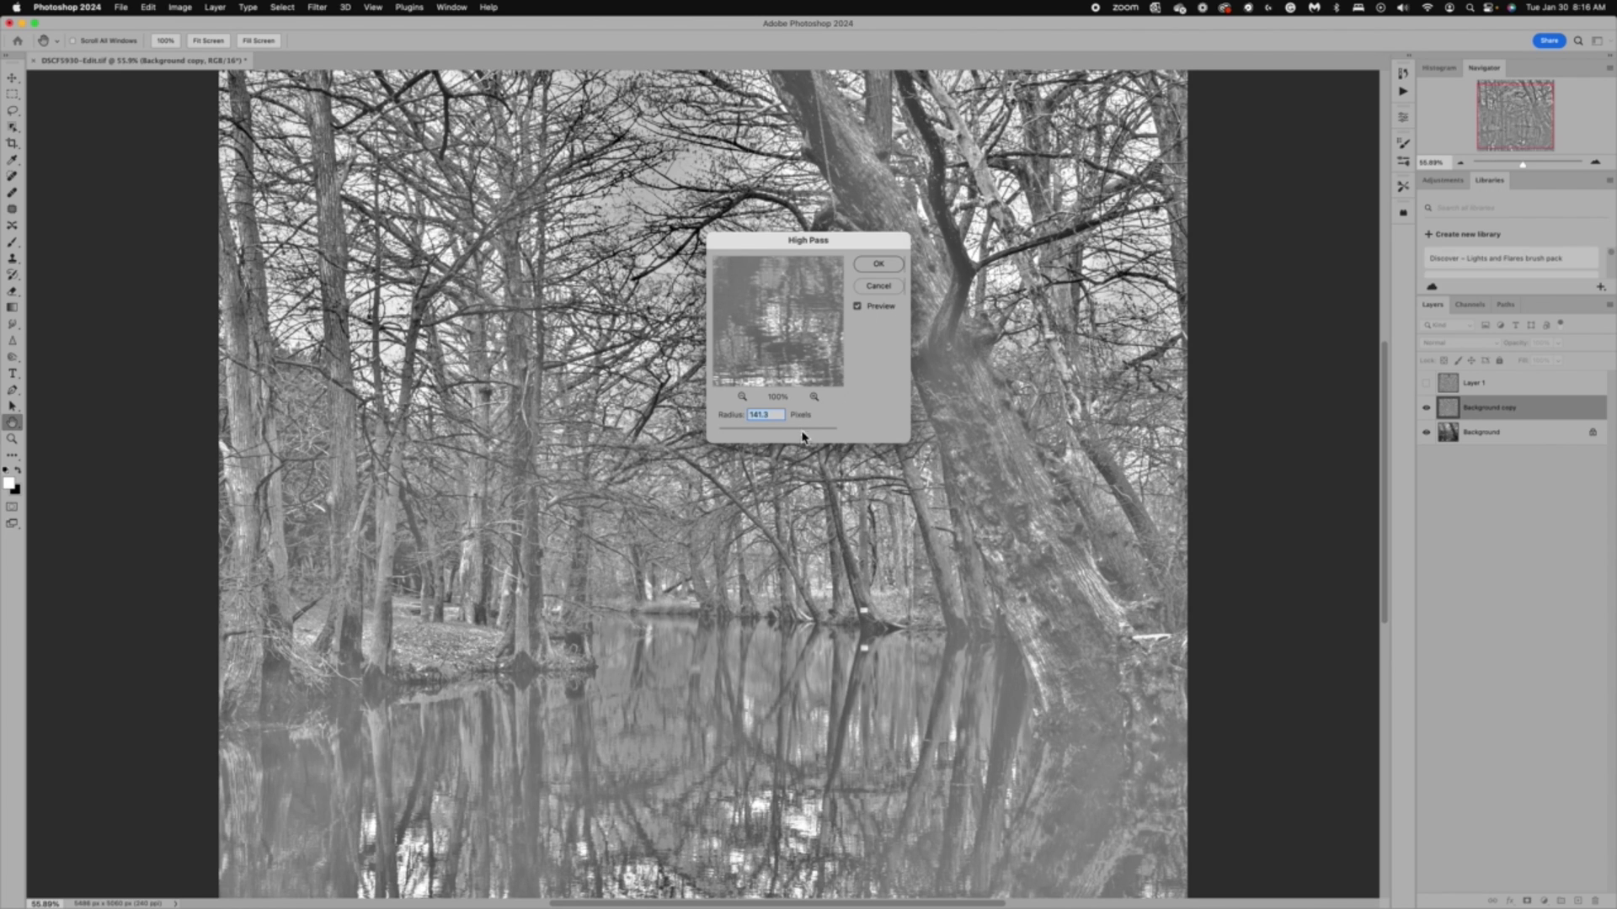
{"action": "left_click_drag", "start_coordinate": [806, 433], "coordinate": [790, 433]}
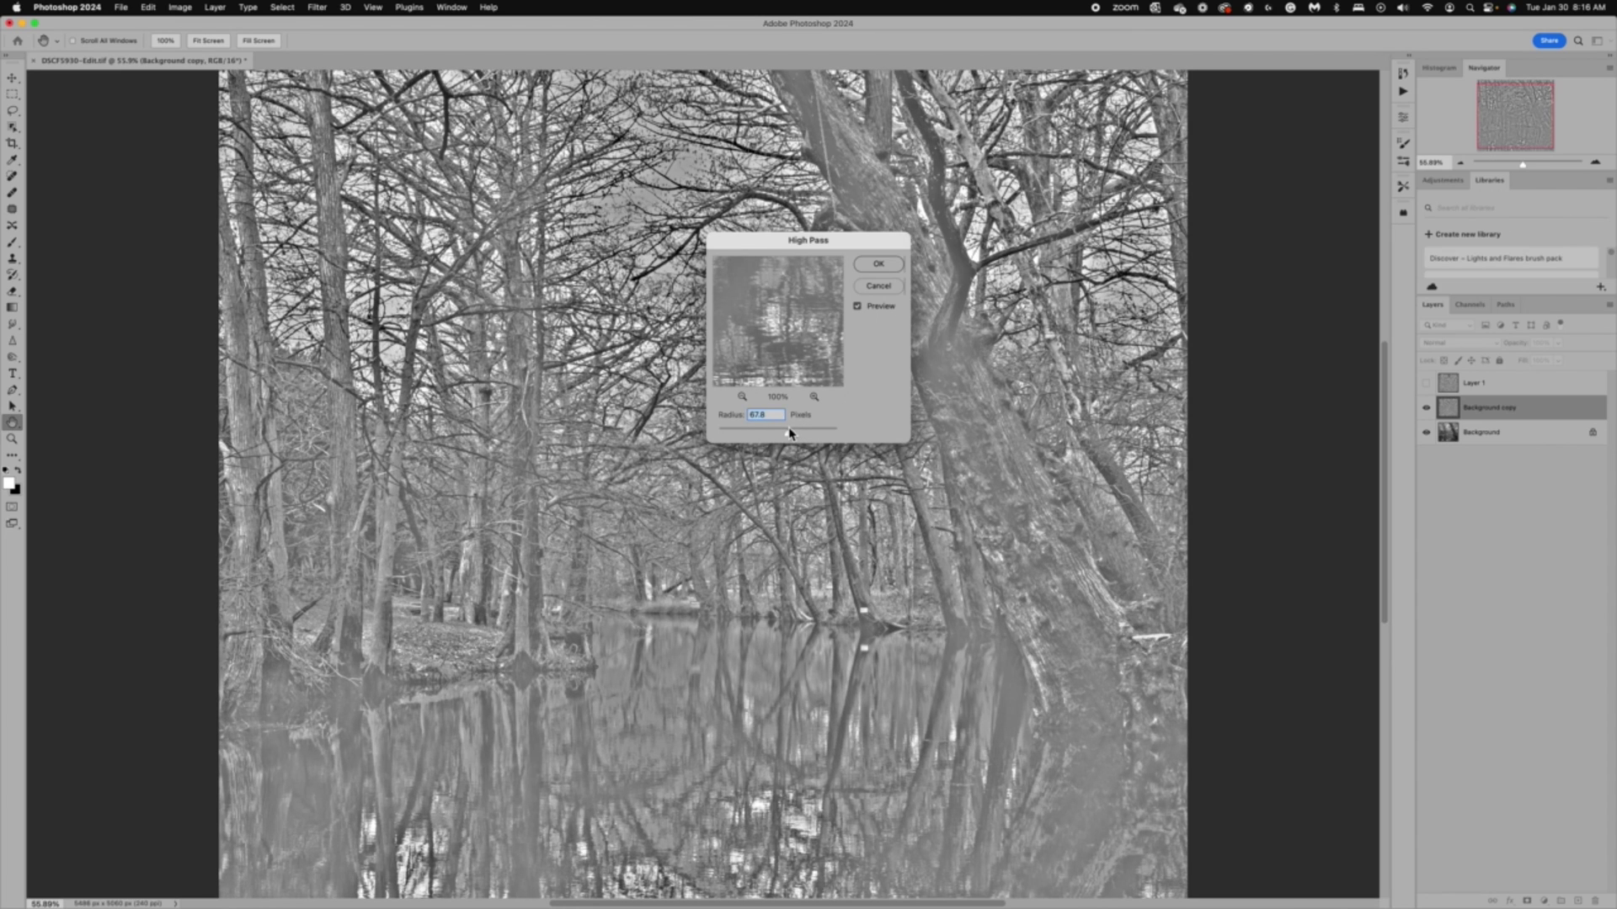
{"action": "left_click", "coordinate": [876, 269]}
{"action": "key", "text": "b"}
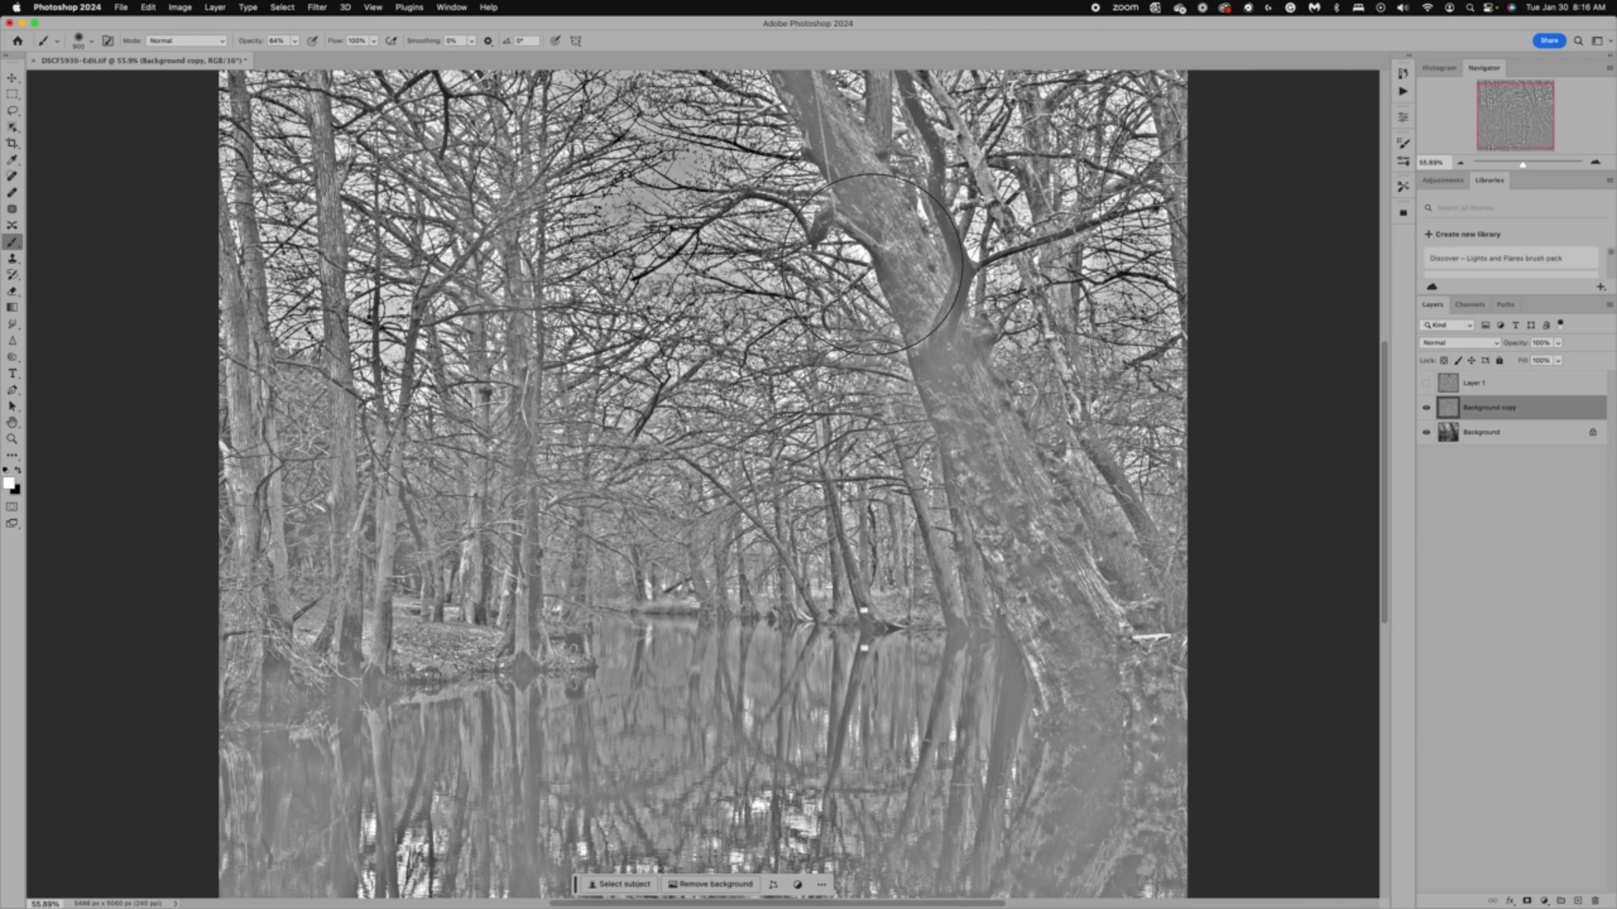
Step: Set the Background copy layer's blend mode to Overlay and lower its opacity to about 39%
{"action": "left_click", "coordinate": [1496, 345]}
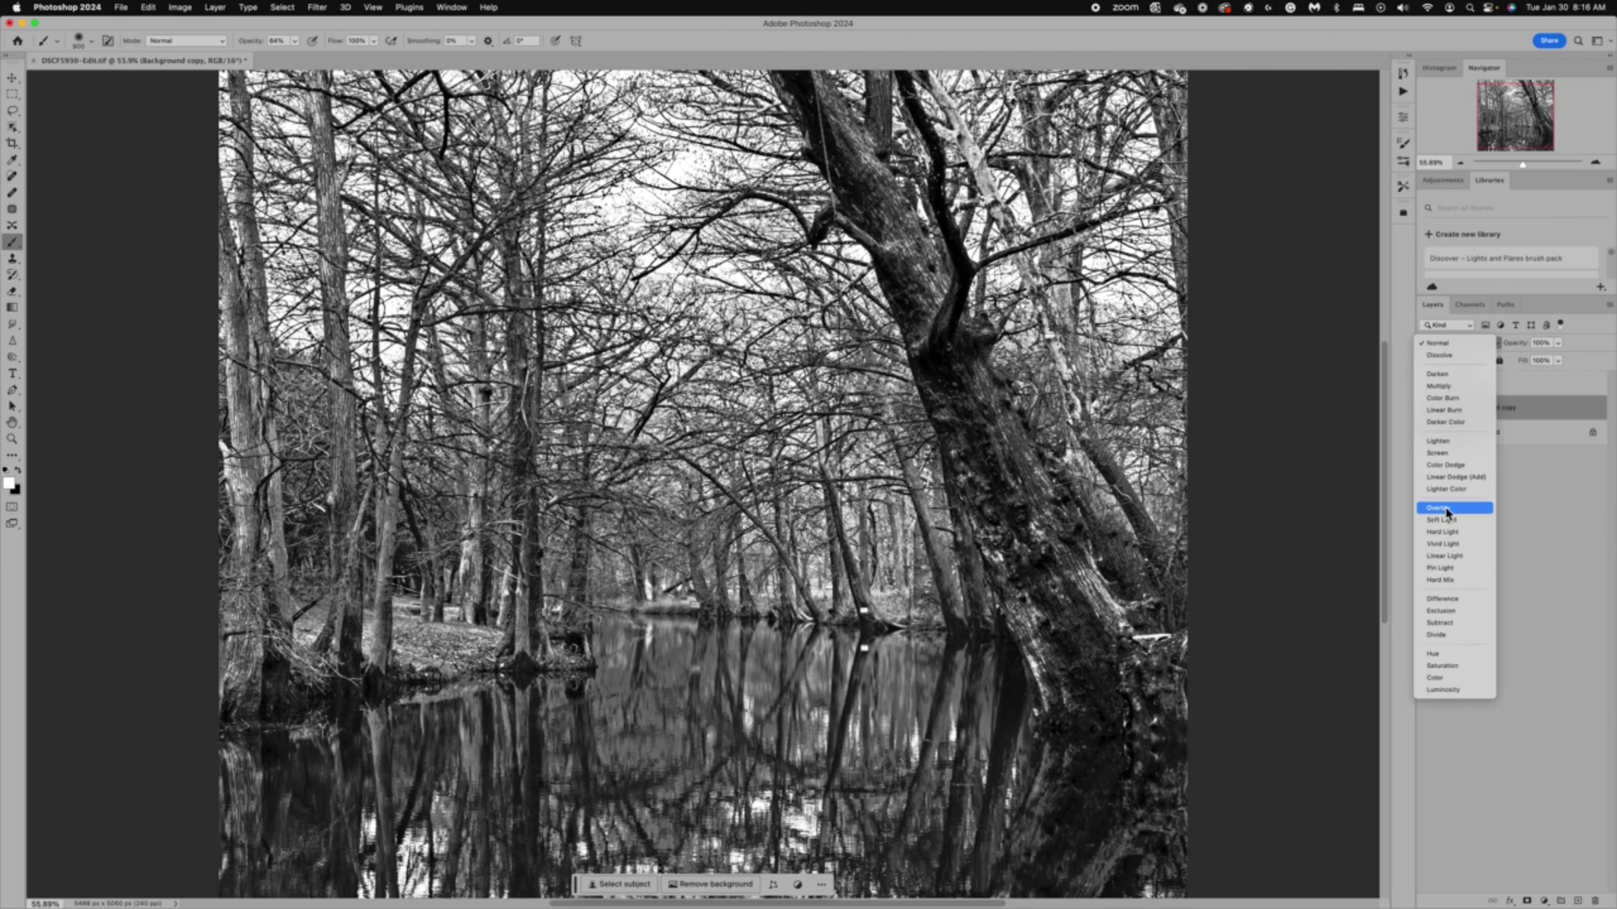
{"action": "left_click", "coordinate": [1446, 508]}
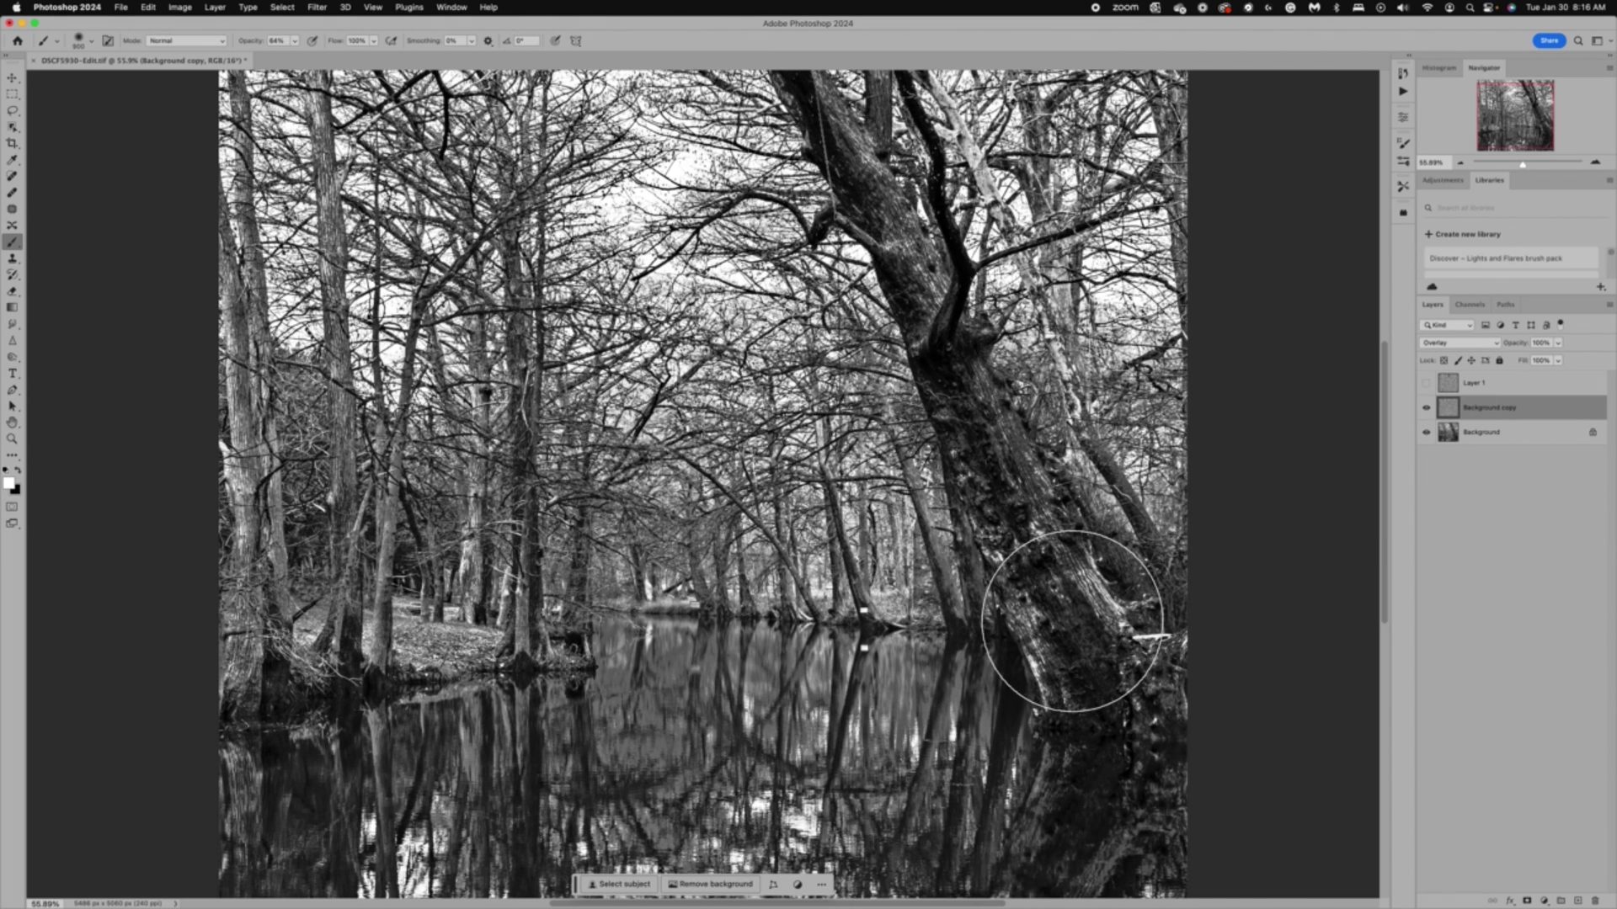
{"action": "left_click", "coordinate": [1558, 344]}
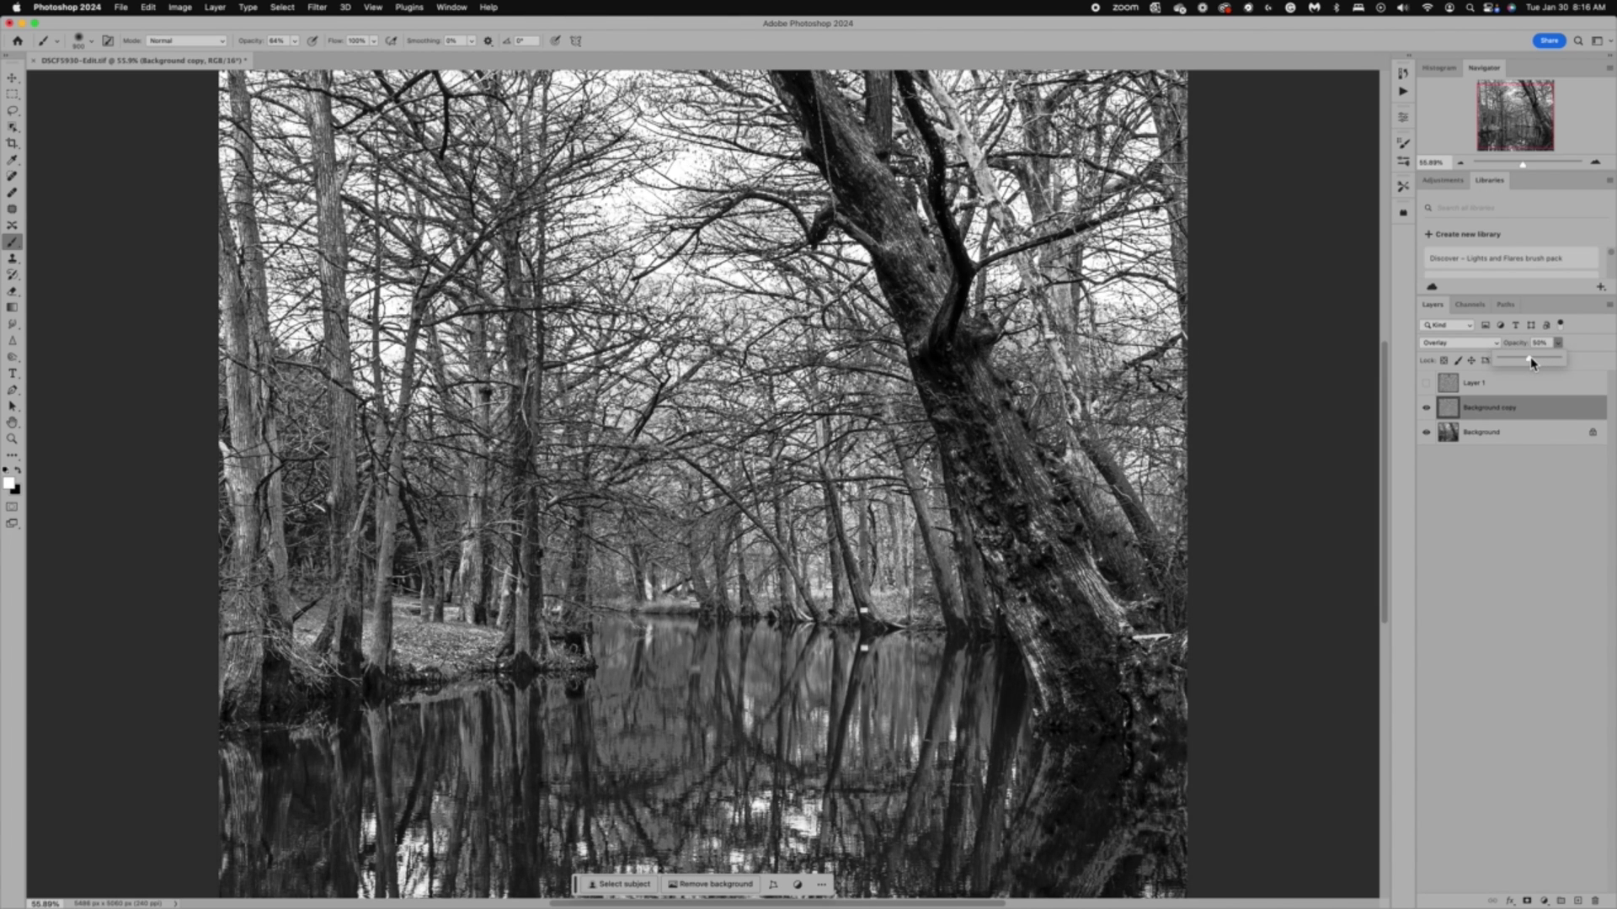
{"action": "left_click_drag", "start_coordinate": [1532, 362], "coordinate": [1526, 363]}
Step: Examine the trees and water reflections with the Background copy layer hidden and shown
{"action": "scroll", "coordinate": [957, 405], "scroll_direction": "up", "scroll_amount": 4}
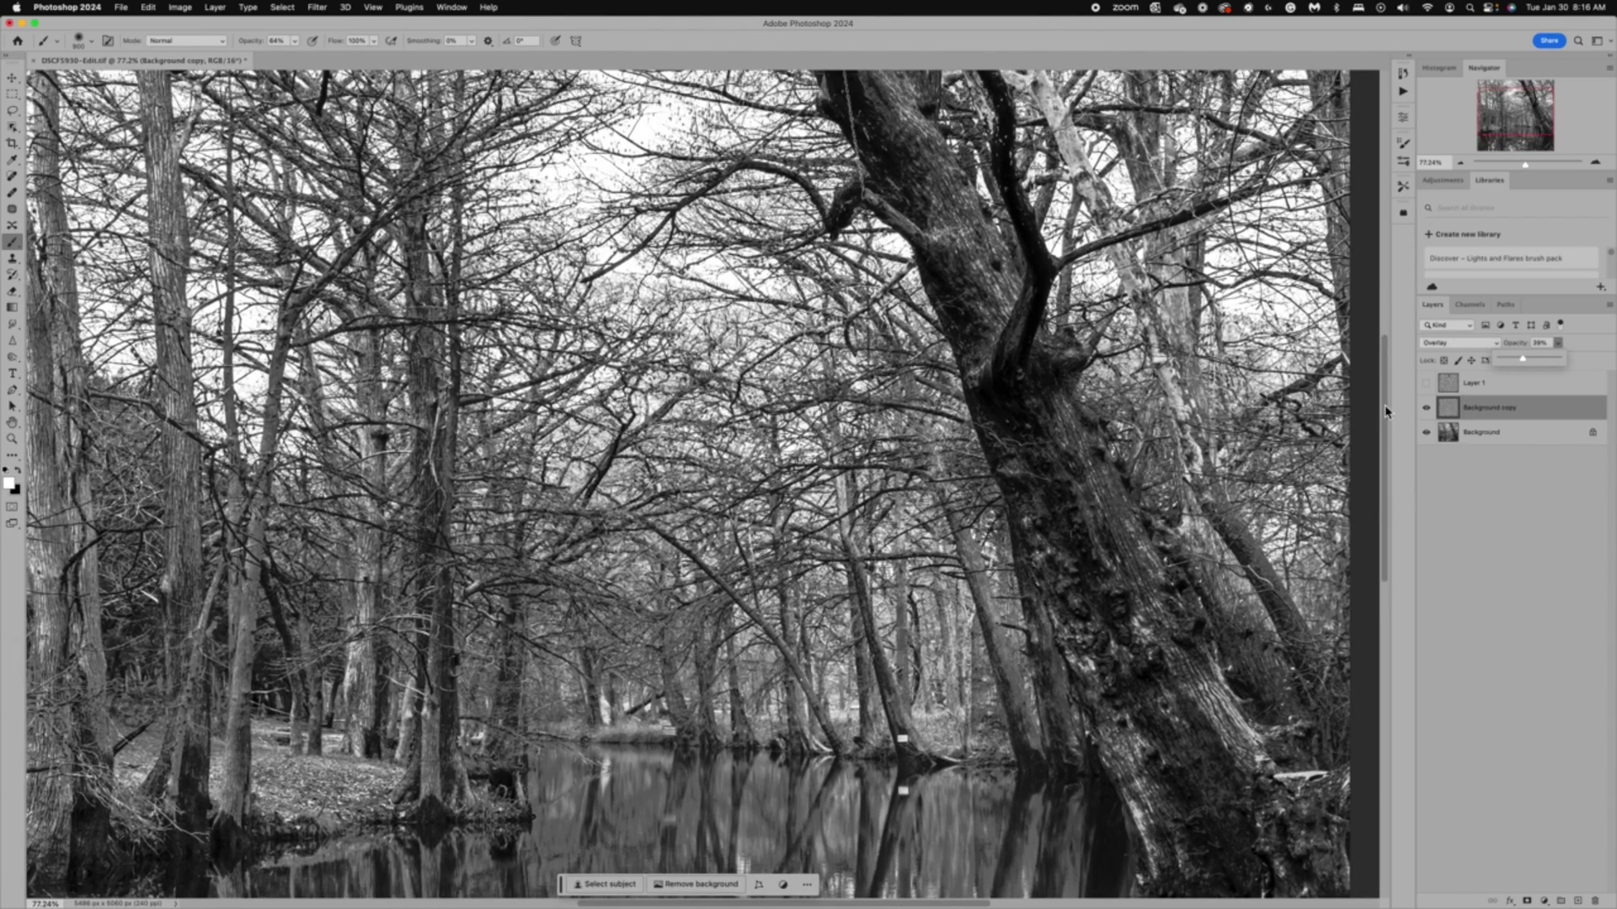
{"action": "left_click", "coordinate": [1427, 409]}
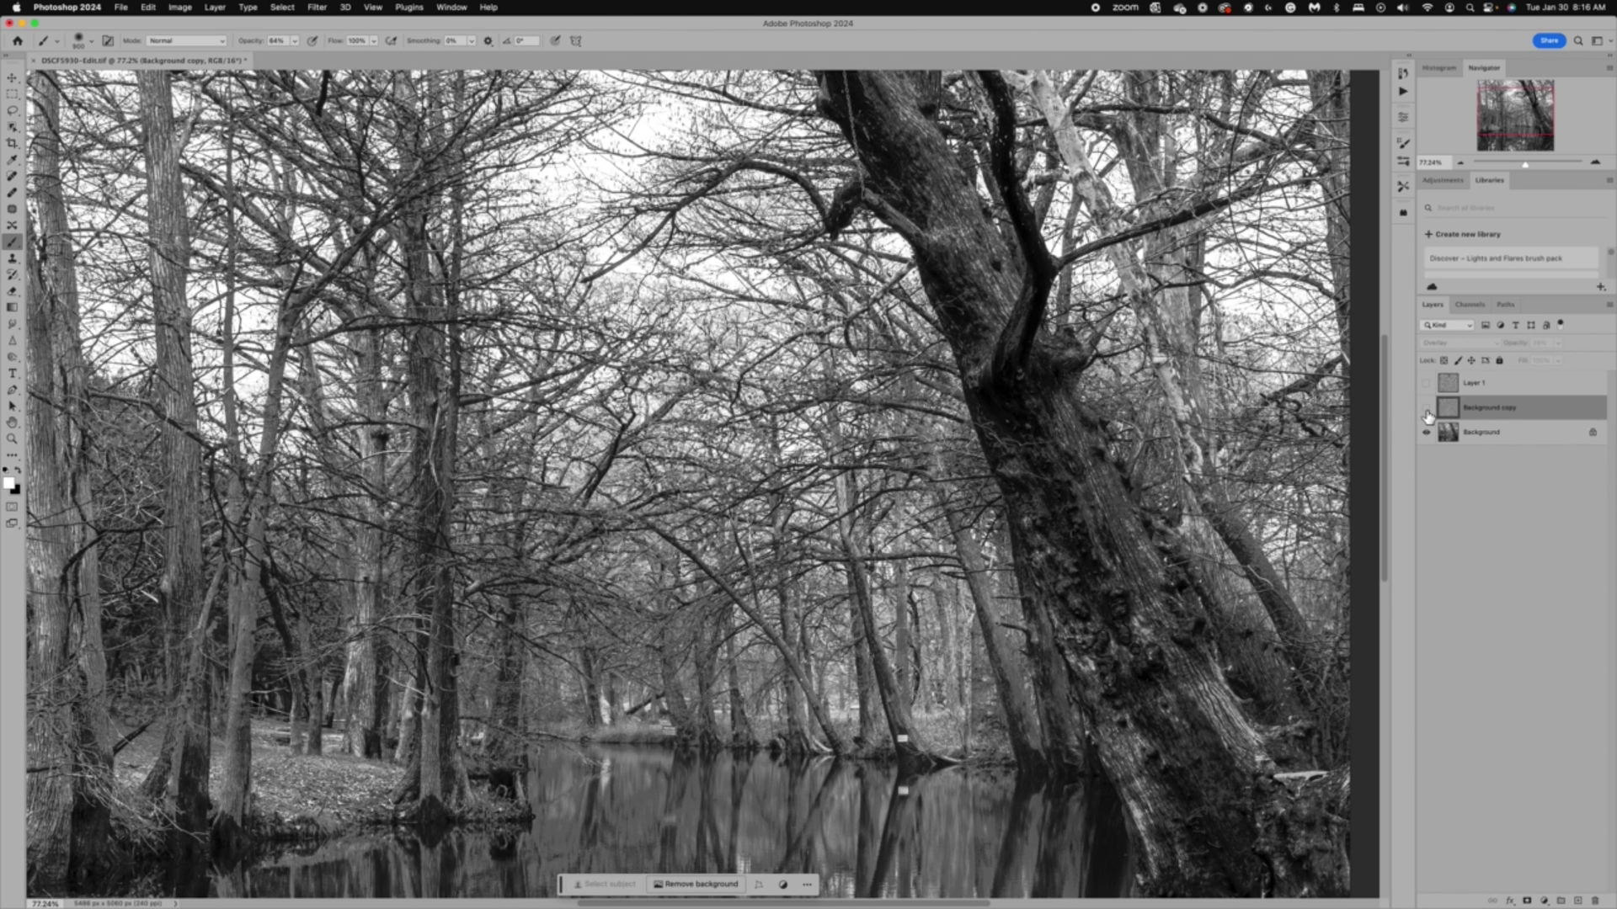
{"action": "left_click", "coordinate": [1427, 409]}
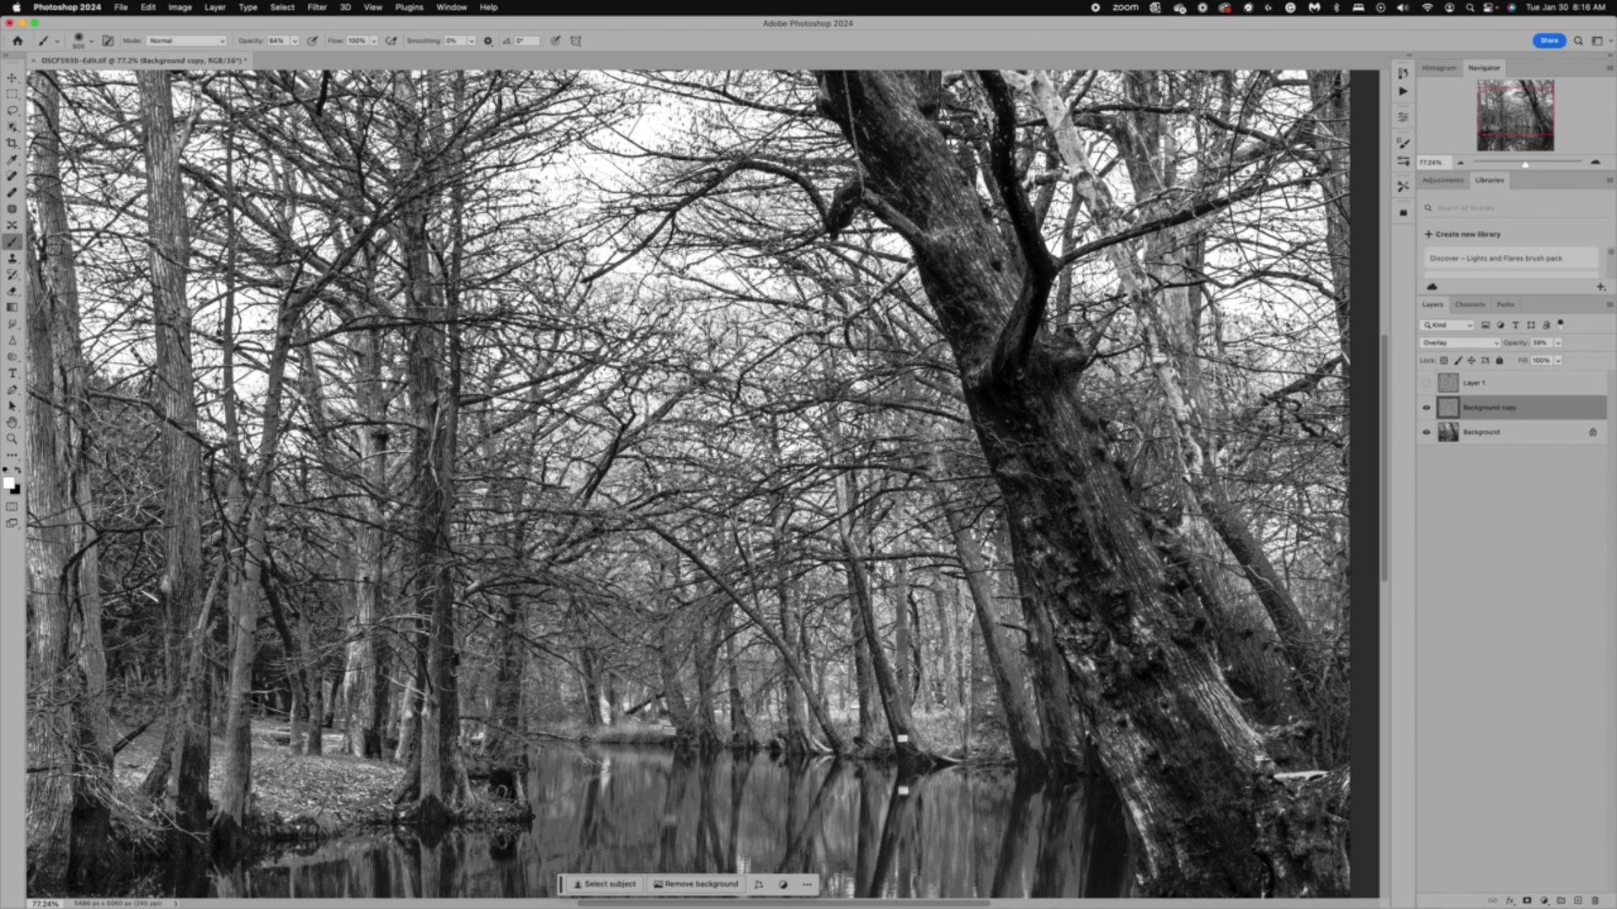
{"action": "scroll", "coordinate": [433, 589], "scroll_direction": "down", "scroll_amount": 10}
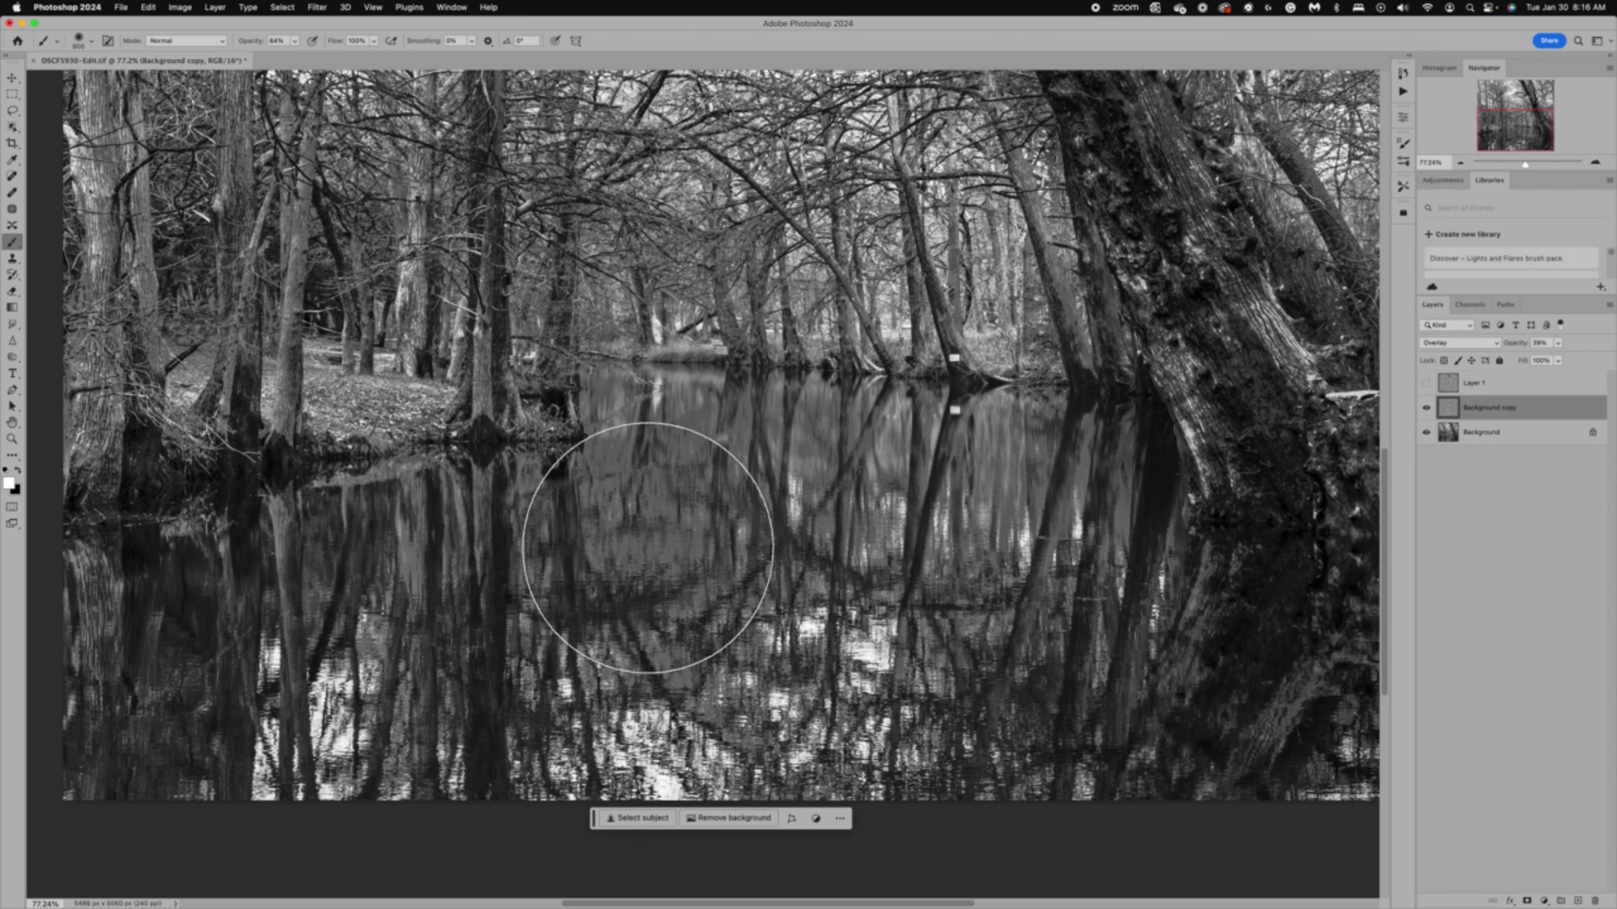
{"action": "key", "text": "F2"}
{"action": "key", "text": "F1"}
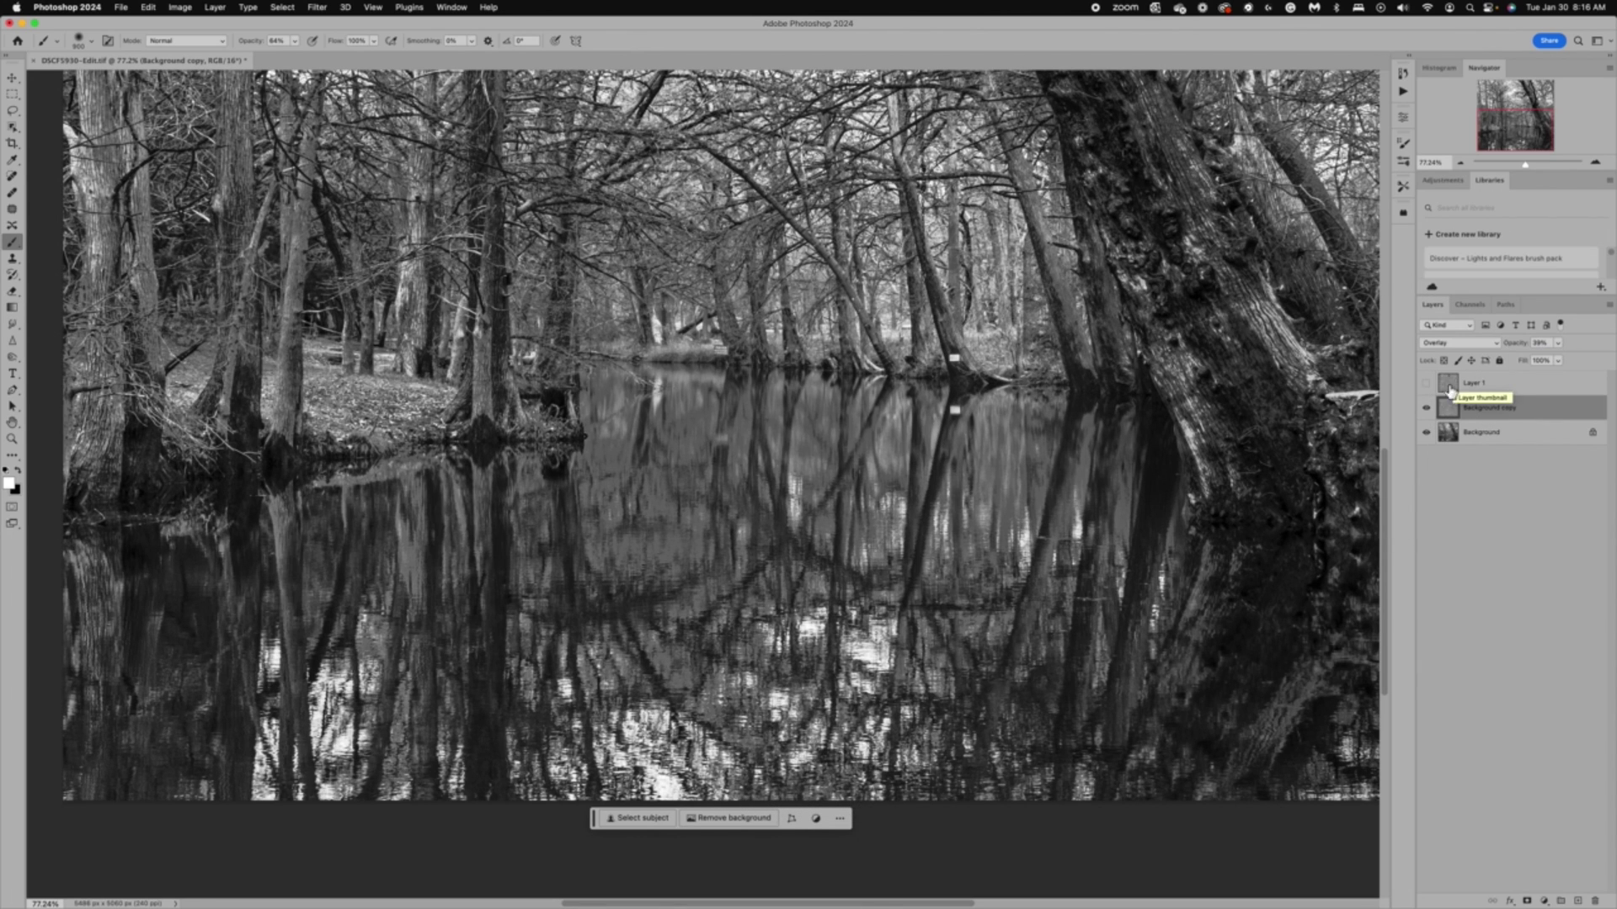
{"action": "left_click", "coordinate": [1425, 408]}
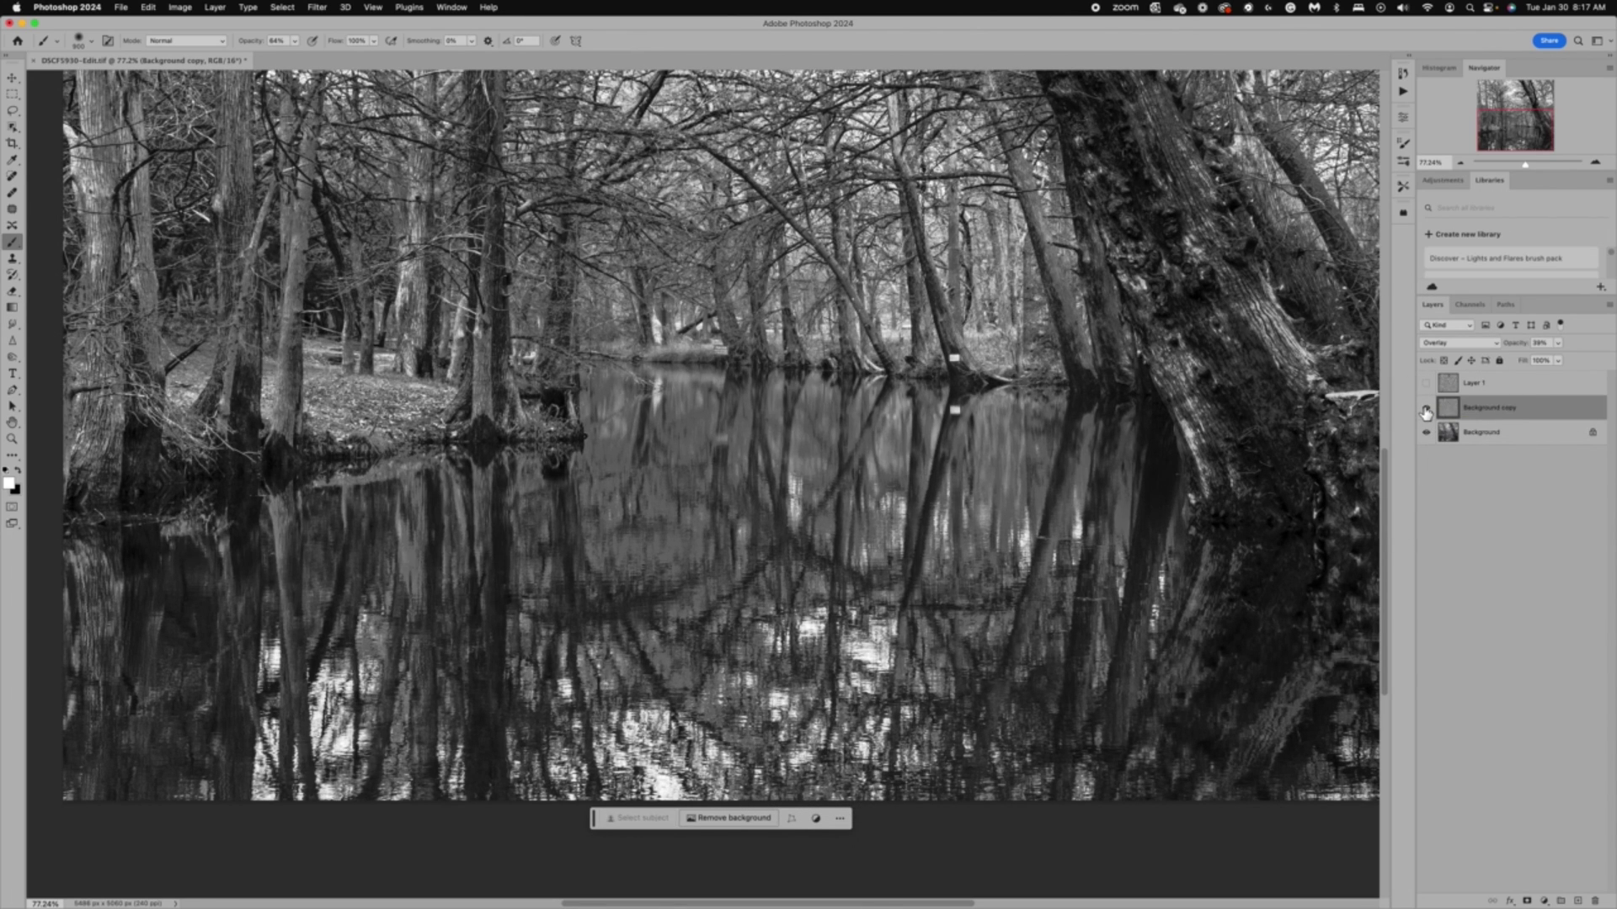
{"action": "left_click", "coordinate": [1425, 409]}
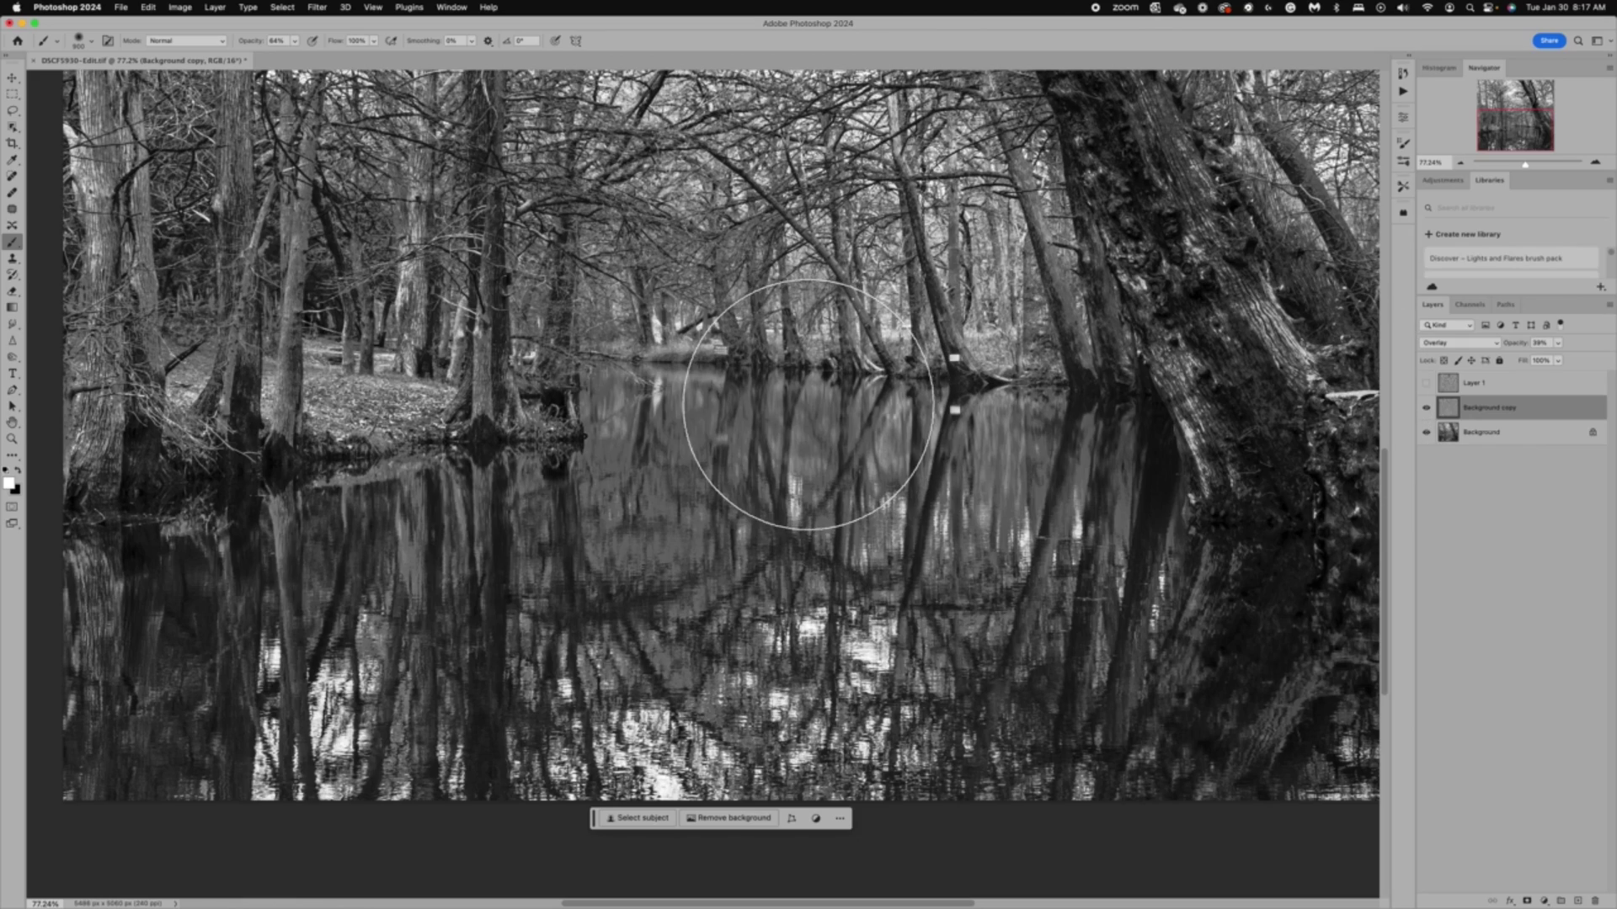
Step: Compare the emboss effect of Layer 1 with the high-pass effect of Background copy across the whole photo
{"action": "scroll", "coordinate": [809, 404], "scroll_direction": "down", "scroll_amount": 5}
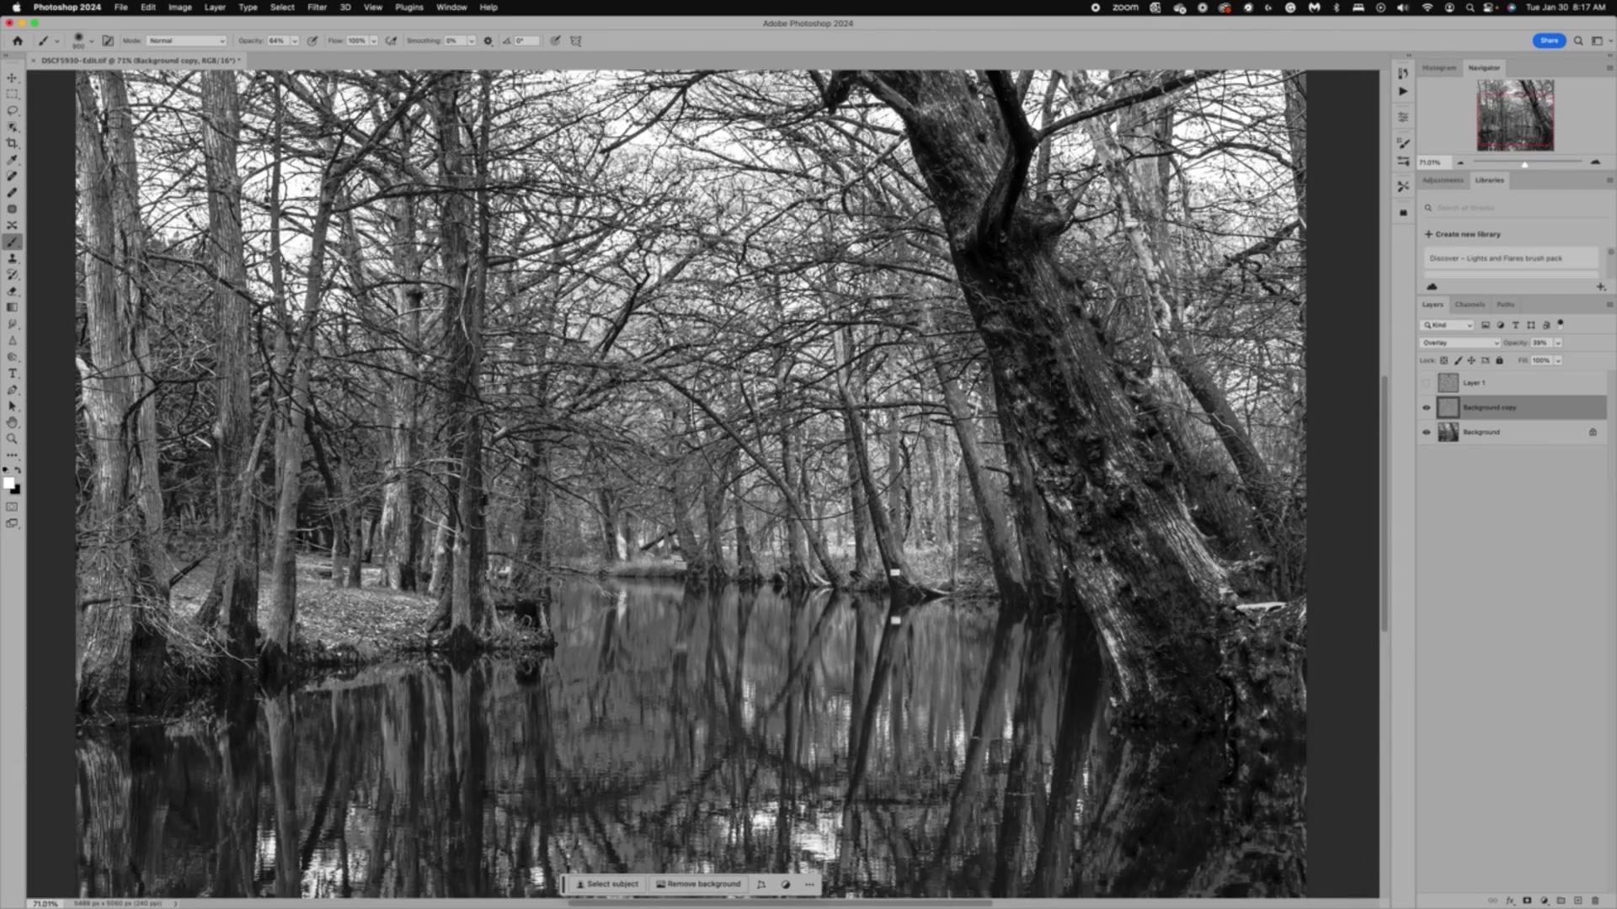
{"action": "scroll", "coordinate": [807, 471], "scroll_direction": "down", "scroll_amount": 4}
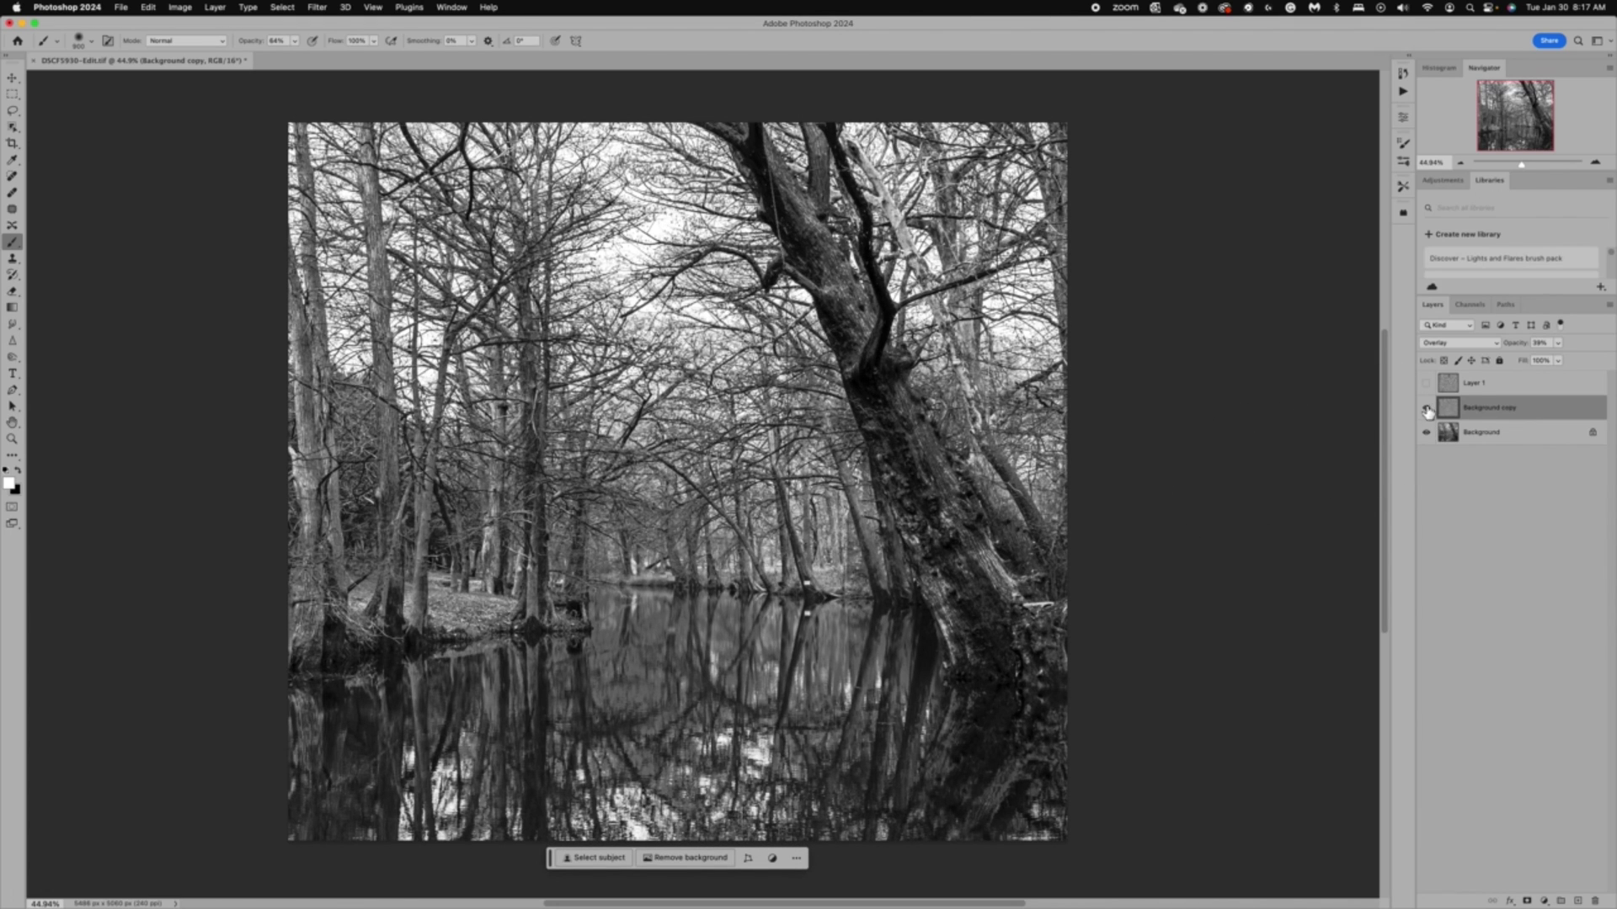
{"action": "left_click", "coordinate": [1426, 410]}
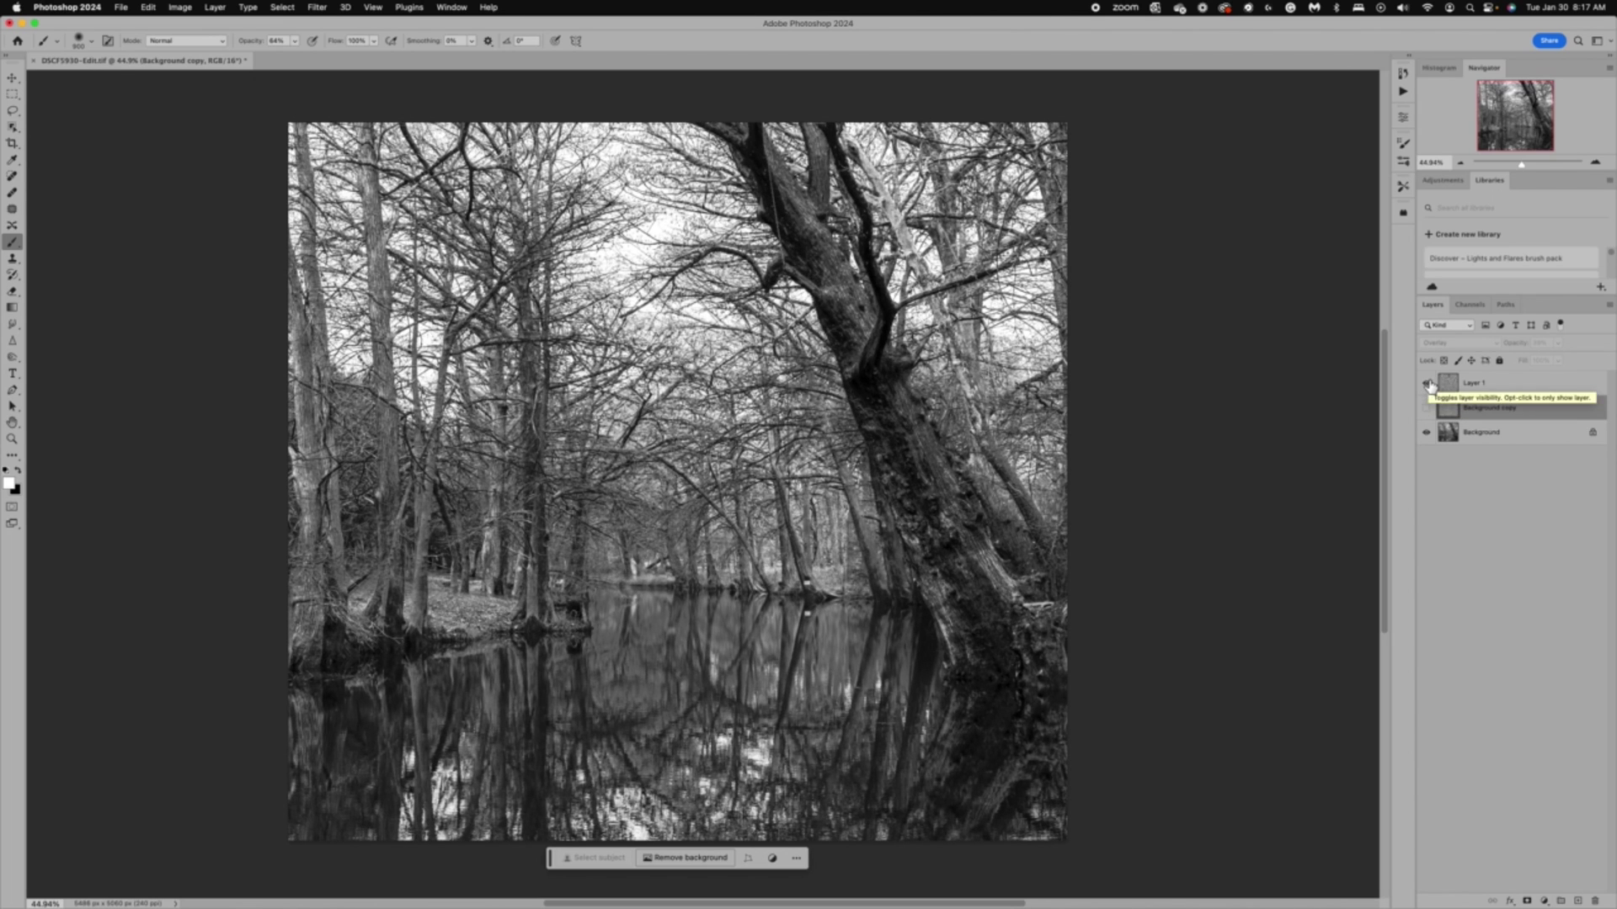
{"action": "left_click", "coordinate": [1427, 384]}
{"action": "left_click", "coordinate": [1426, 409]}
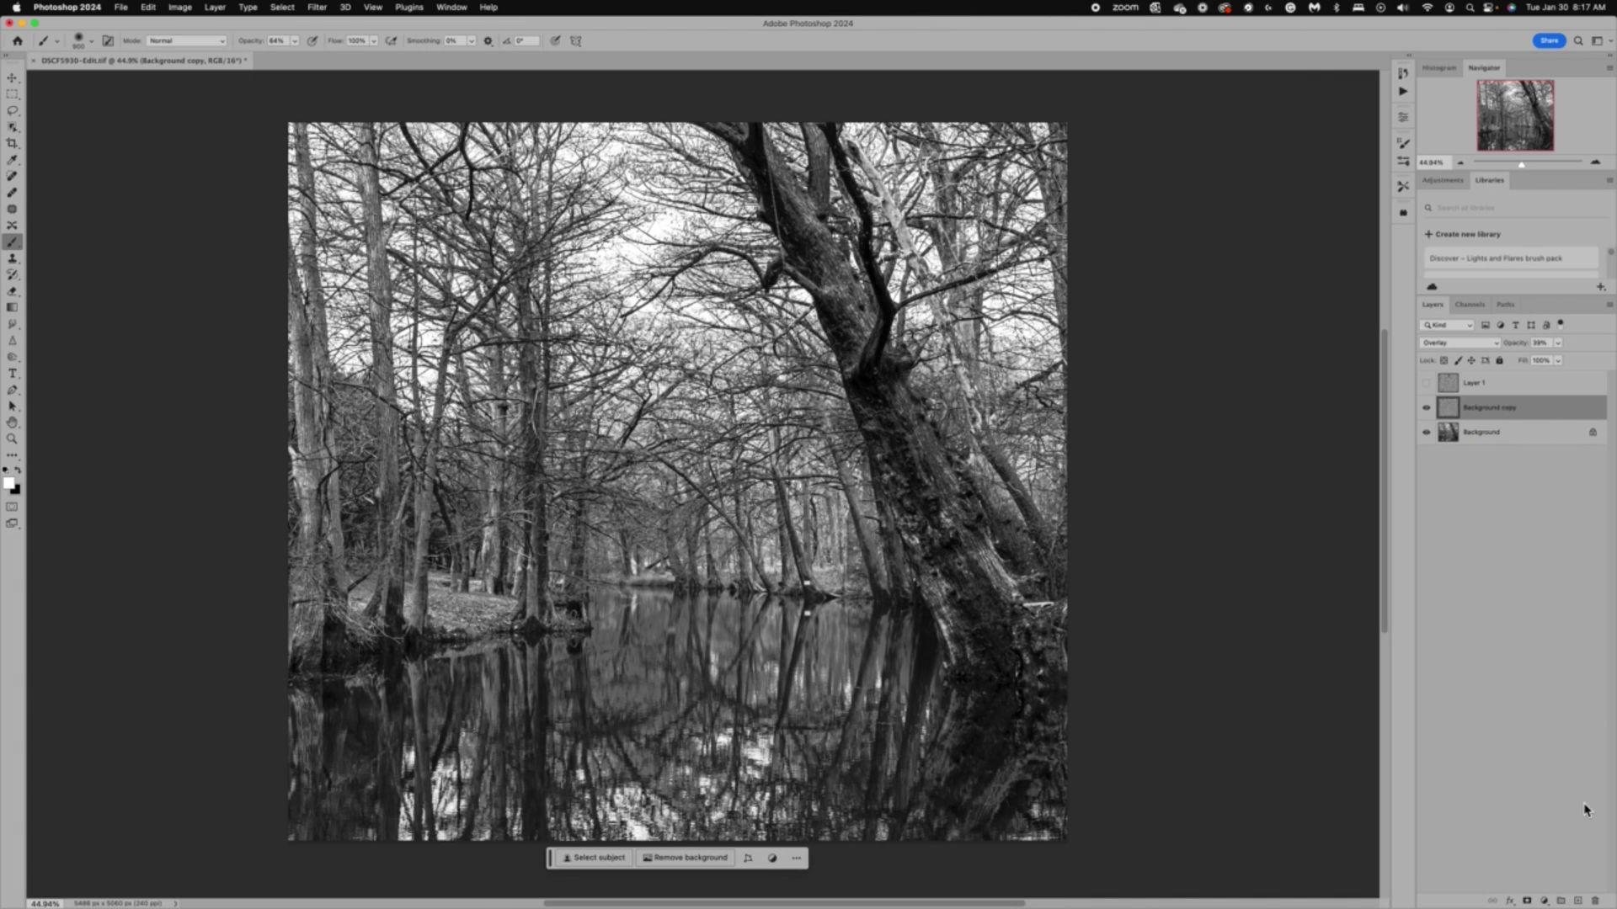
Step: Add a Curves adjustment layer above Background copy, raise its black point slightly and place a shadow point near input 59, output 63
{"action": "left_click", "coordinate": [1545, 901]}
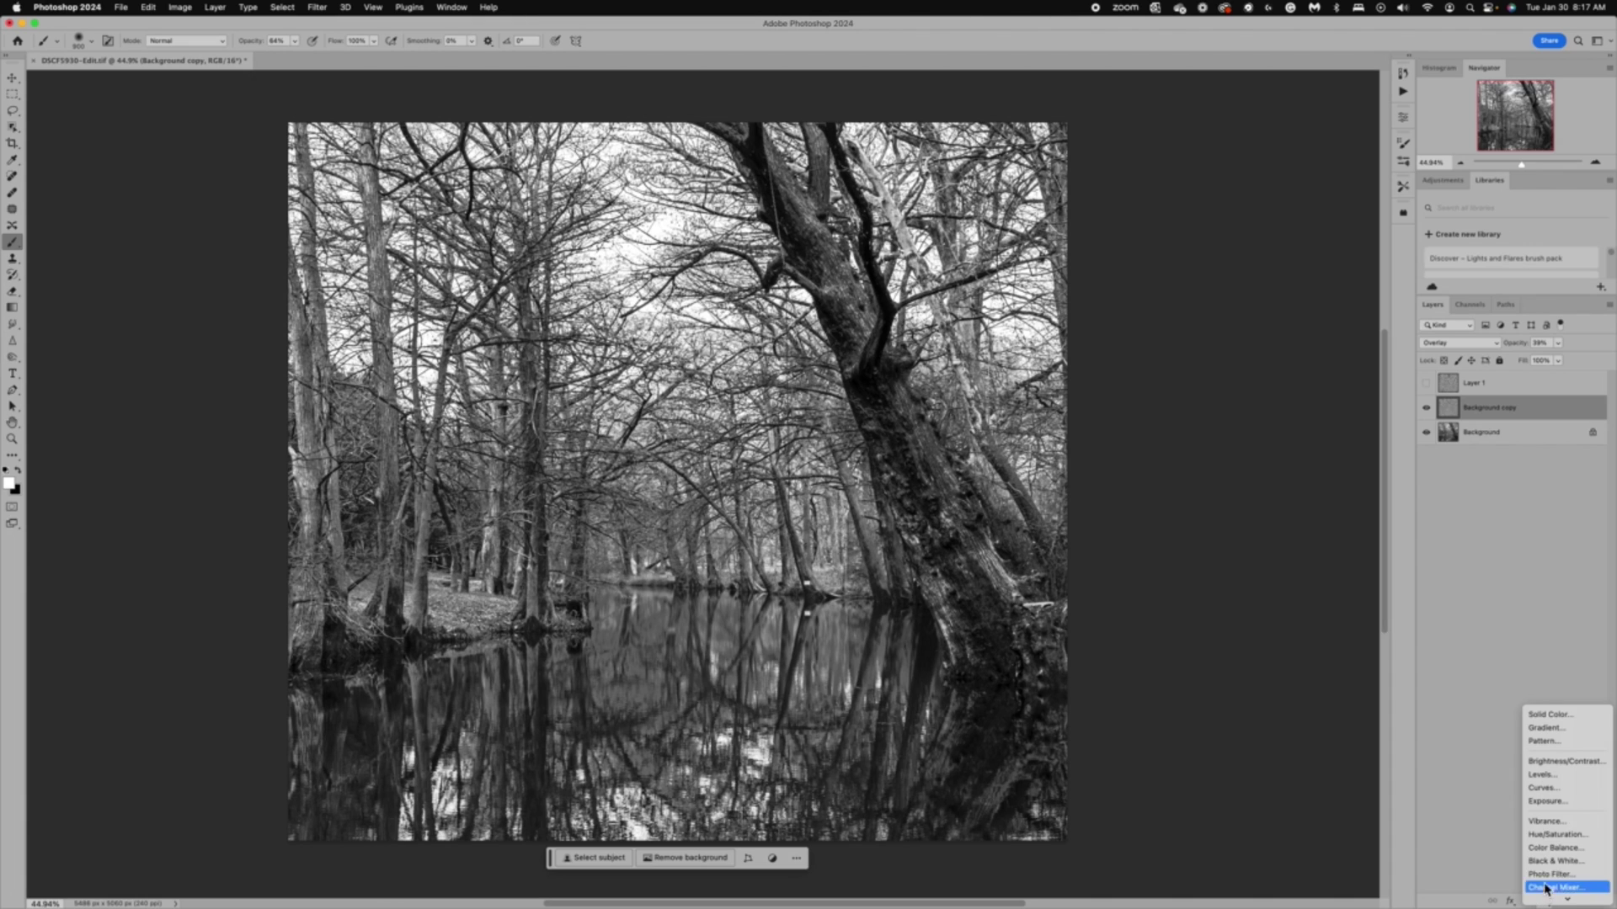
{"action": "key", "text": "Escape"}
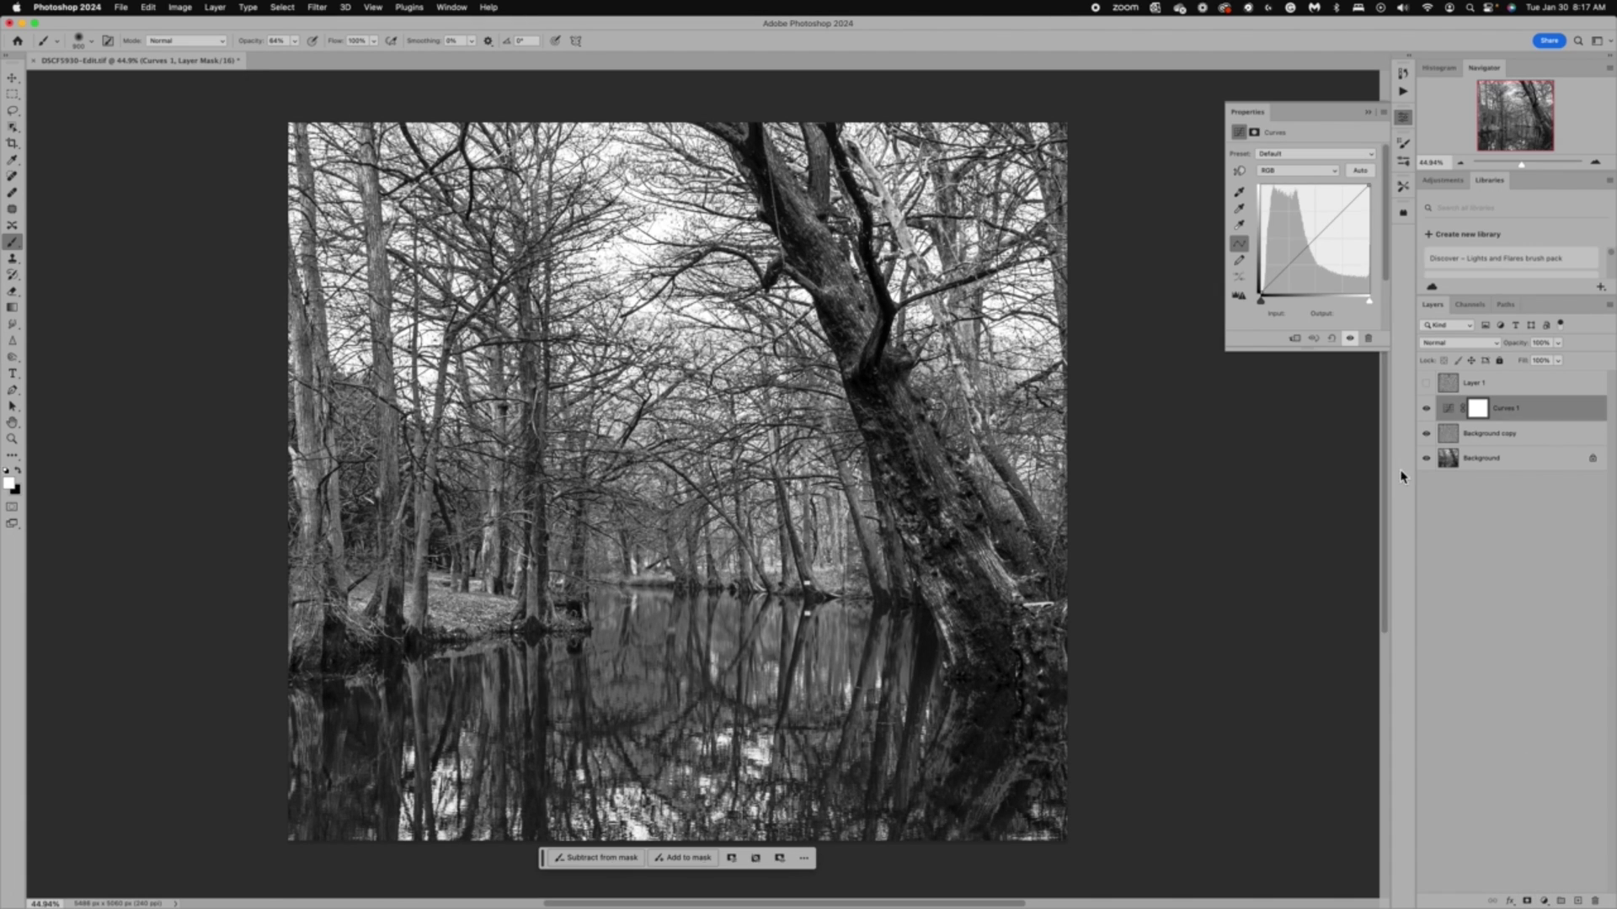
{"action": "left_click_drag", "start_coordinate": [1262, 292], "coordinate": [1260, 288]}
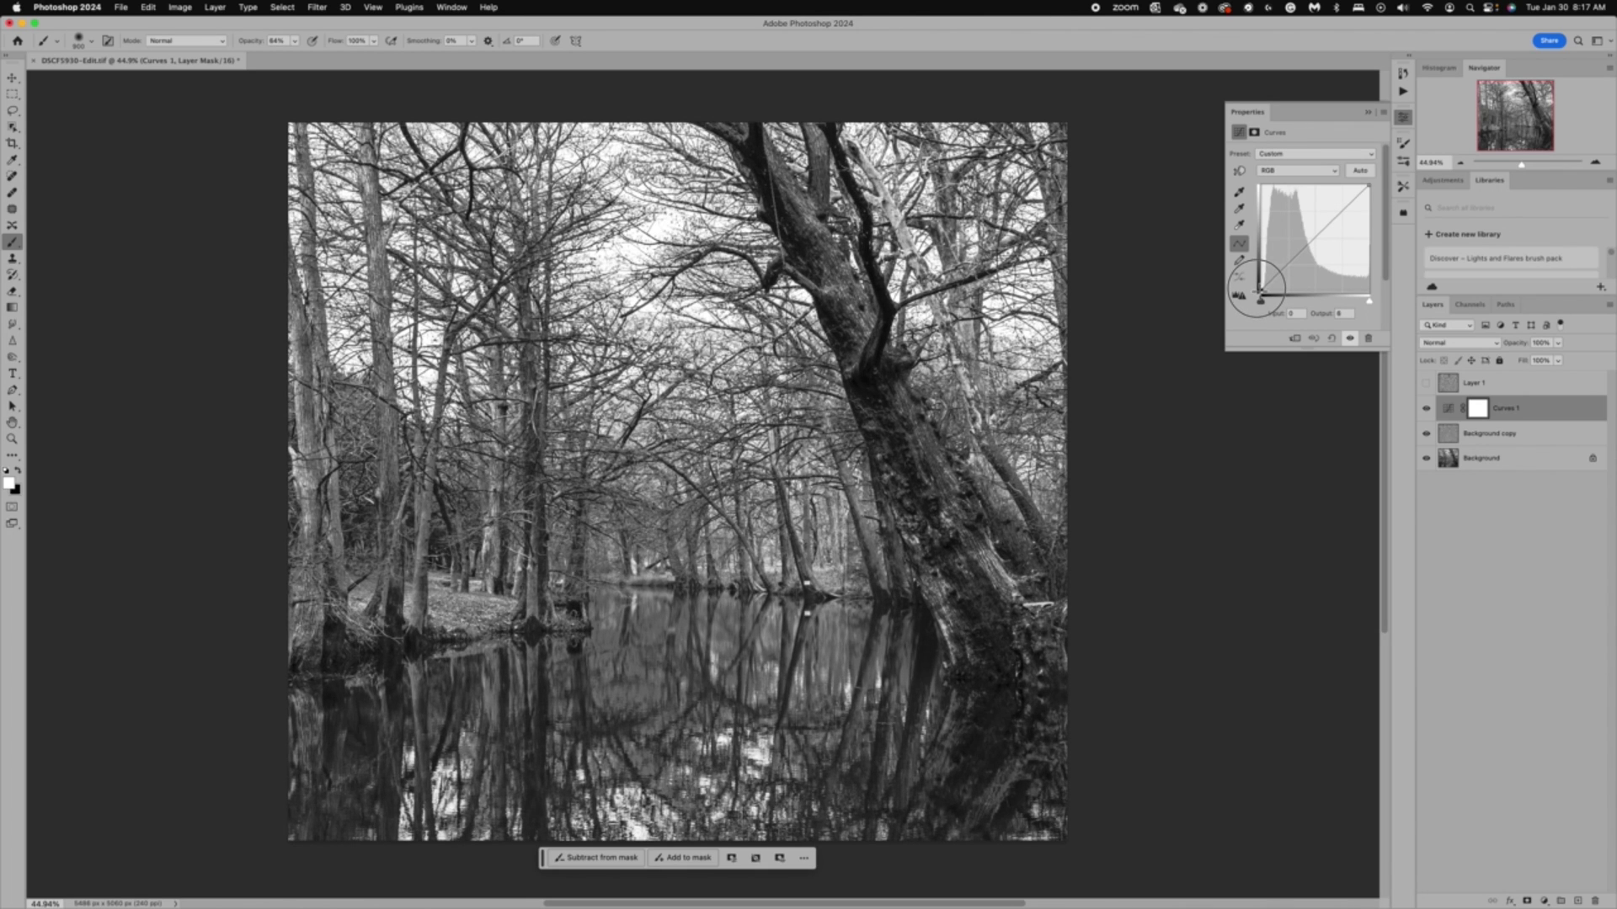
{"action": "mouse_move", "coordinate": [1255, 289]}
{"action": "left_mouse_down"}
{"action": "mouse_move", "coordinate": [1273, 288]}
{"action": "mouse_move", "coordinate": [1255, 290]}
{"action": "left_mouse_up"}
{"action": "left_click_drag", "start_coordinate": [1283, 269], "coordinate": [1288, 268]}
Step: Compare the photo with the Curves 1 layer hidden and shown, and collapse its adjustment settings
{"action": "left_click", "coordinate": [1426, 409]}
{"action": "left_click", "coordinate": [1427, 410]}
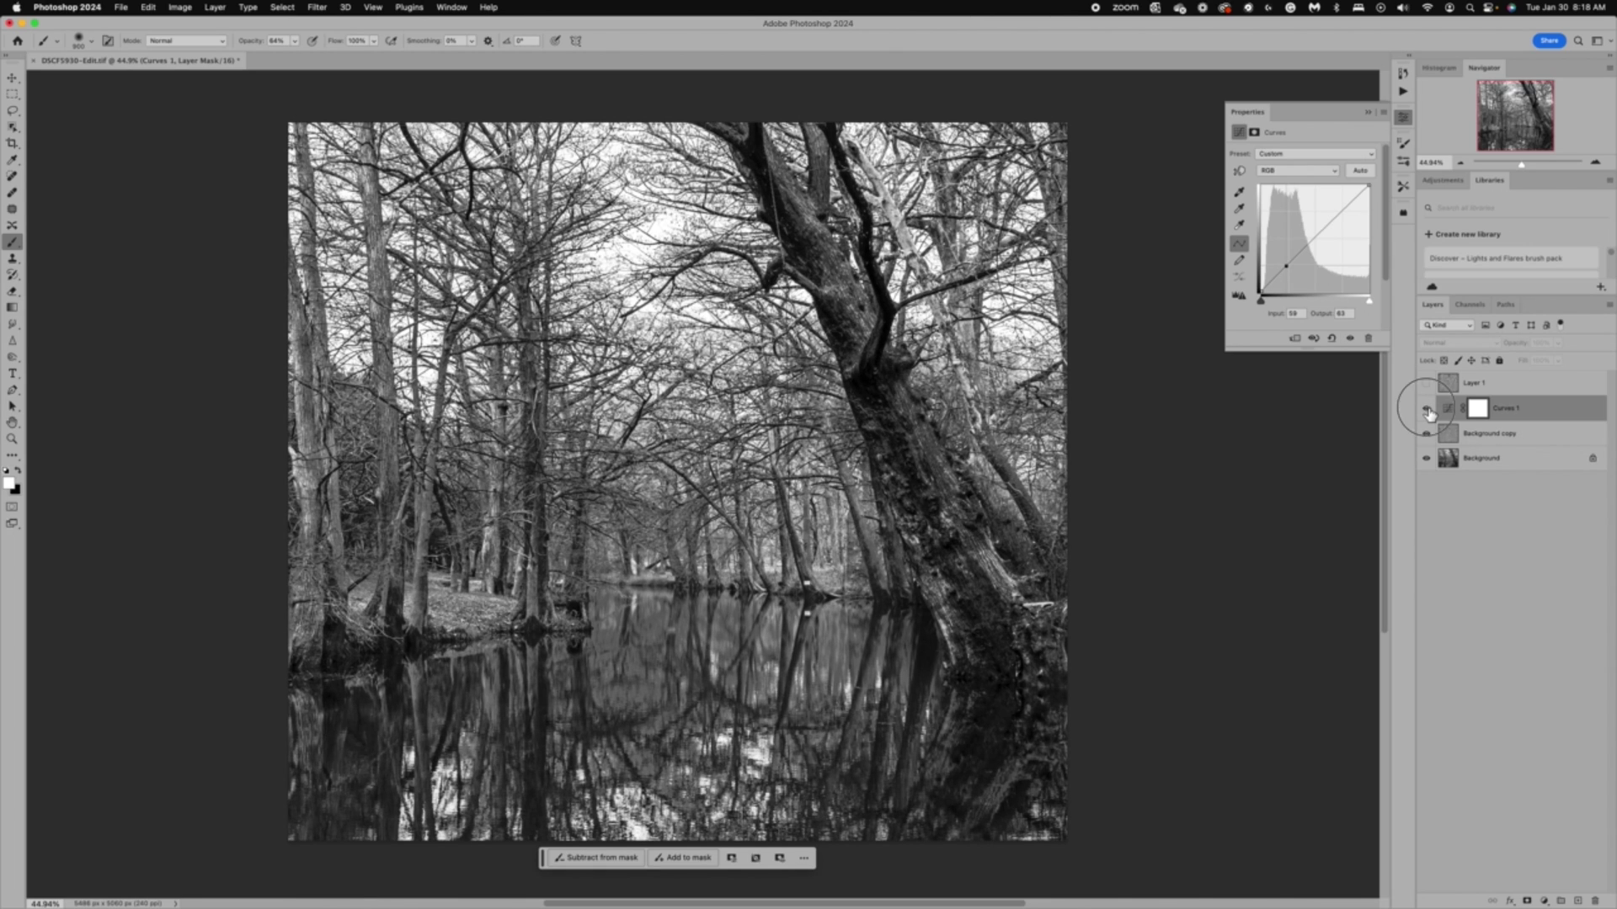
{"action": "left_click", "coordinate": [1428, 410]}
{"action": "left_click", "coordinate": [1427, 411]}
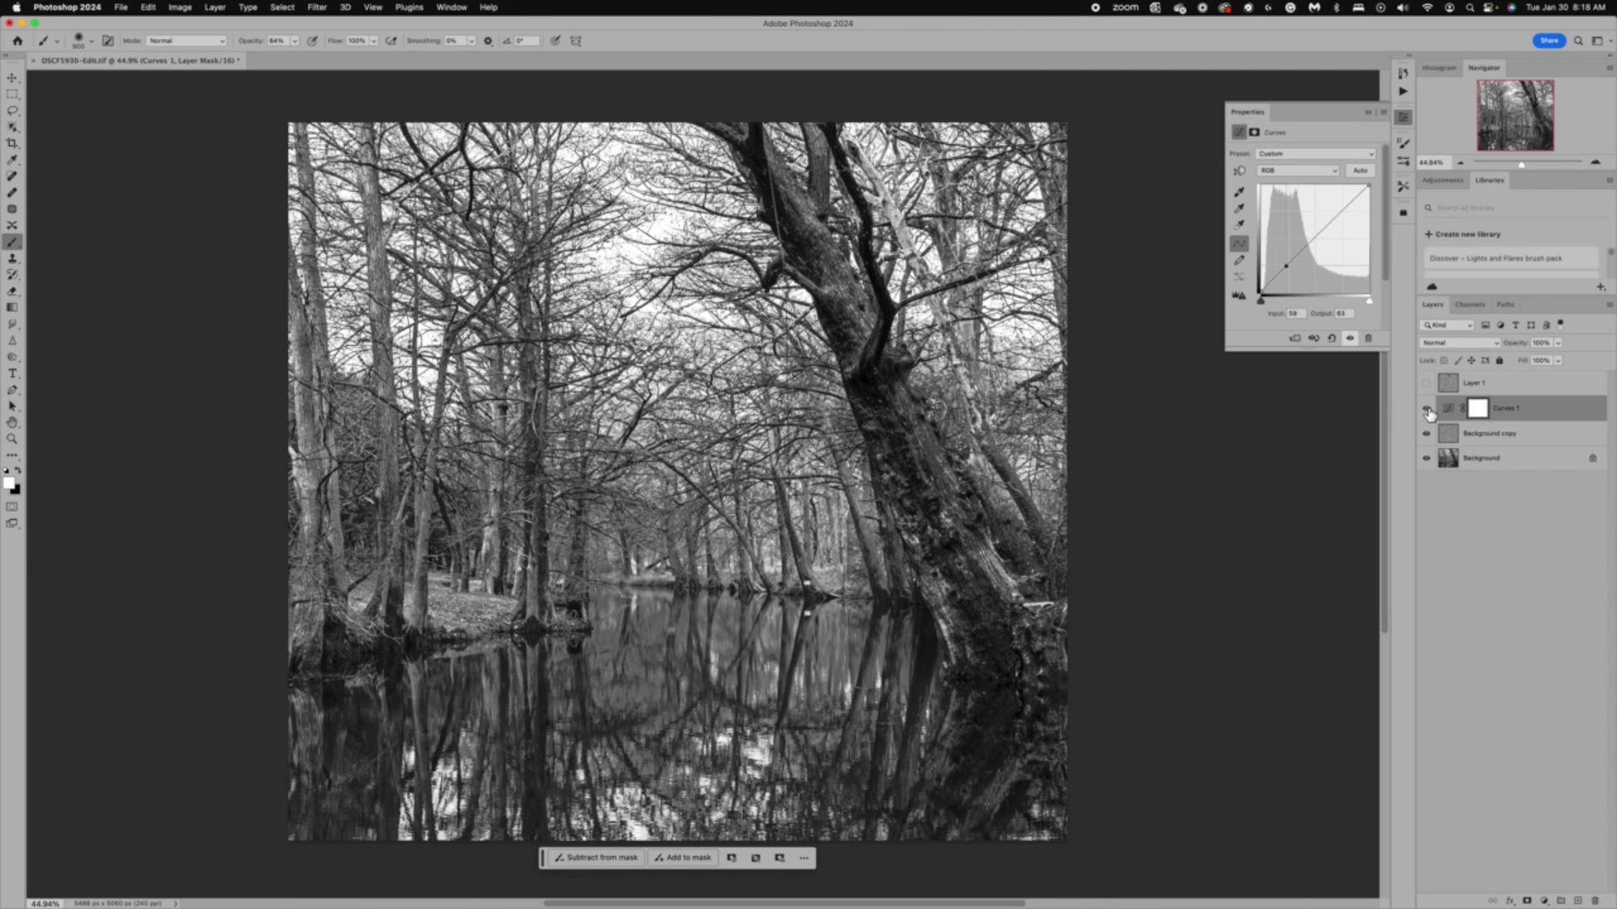
{"action": "left_click", "coordinate": [1368, 112]}
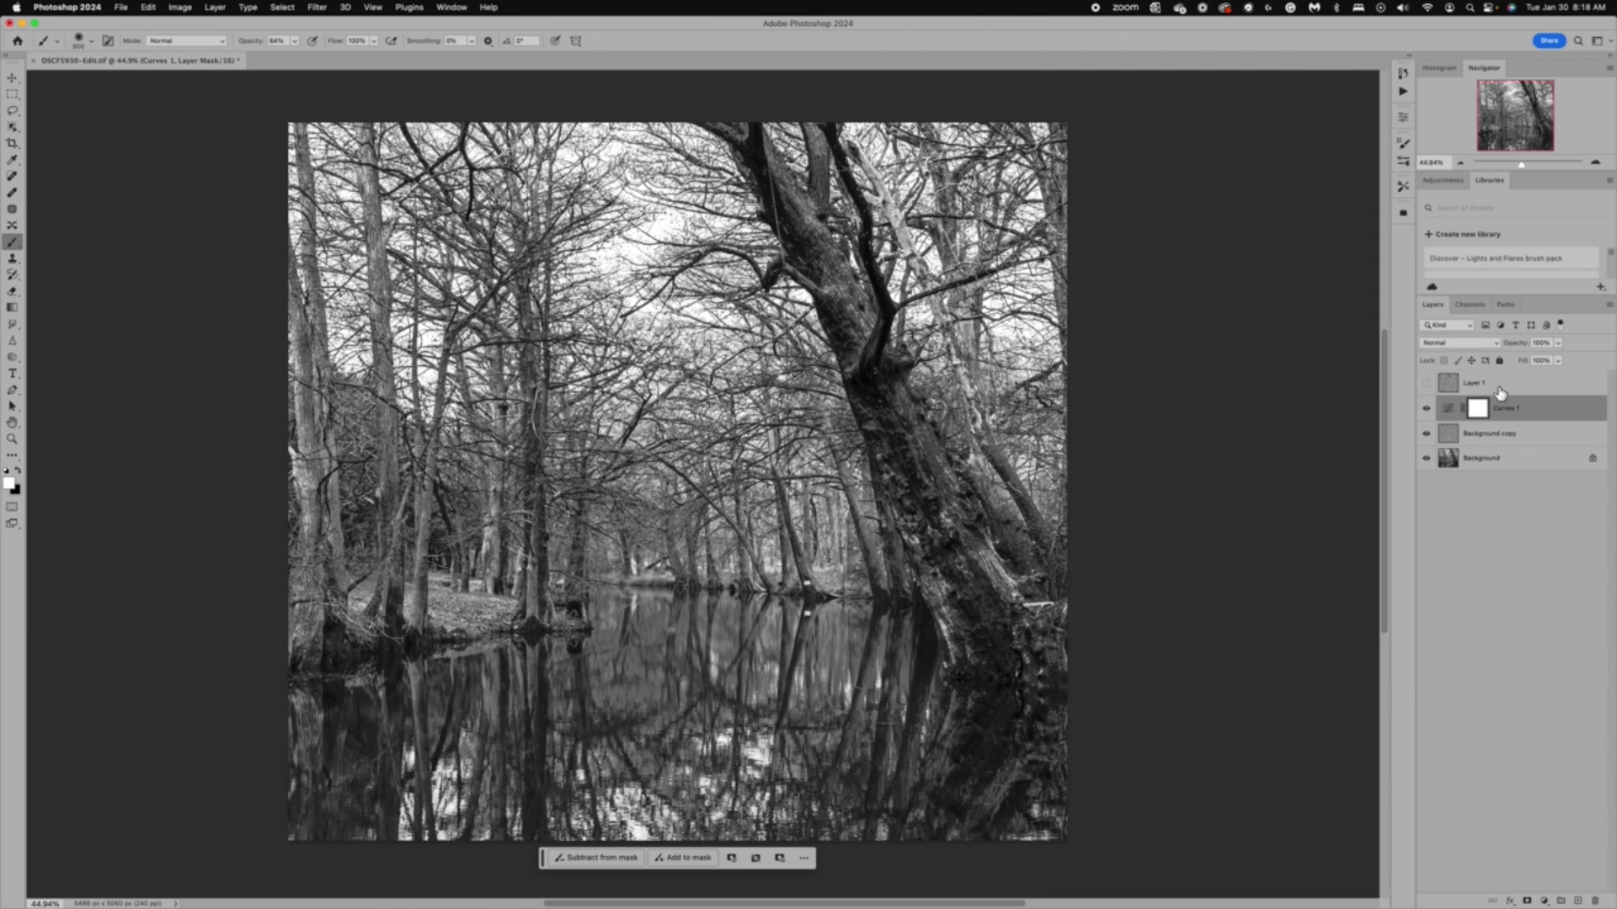
Step: Stamp the visible layers into a new layer above Curves 1 and apply the Oil Paint filter to it with an adjusted lighting angle
{"action": "left_click", "coordinate": [1523, 411]}
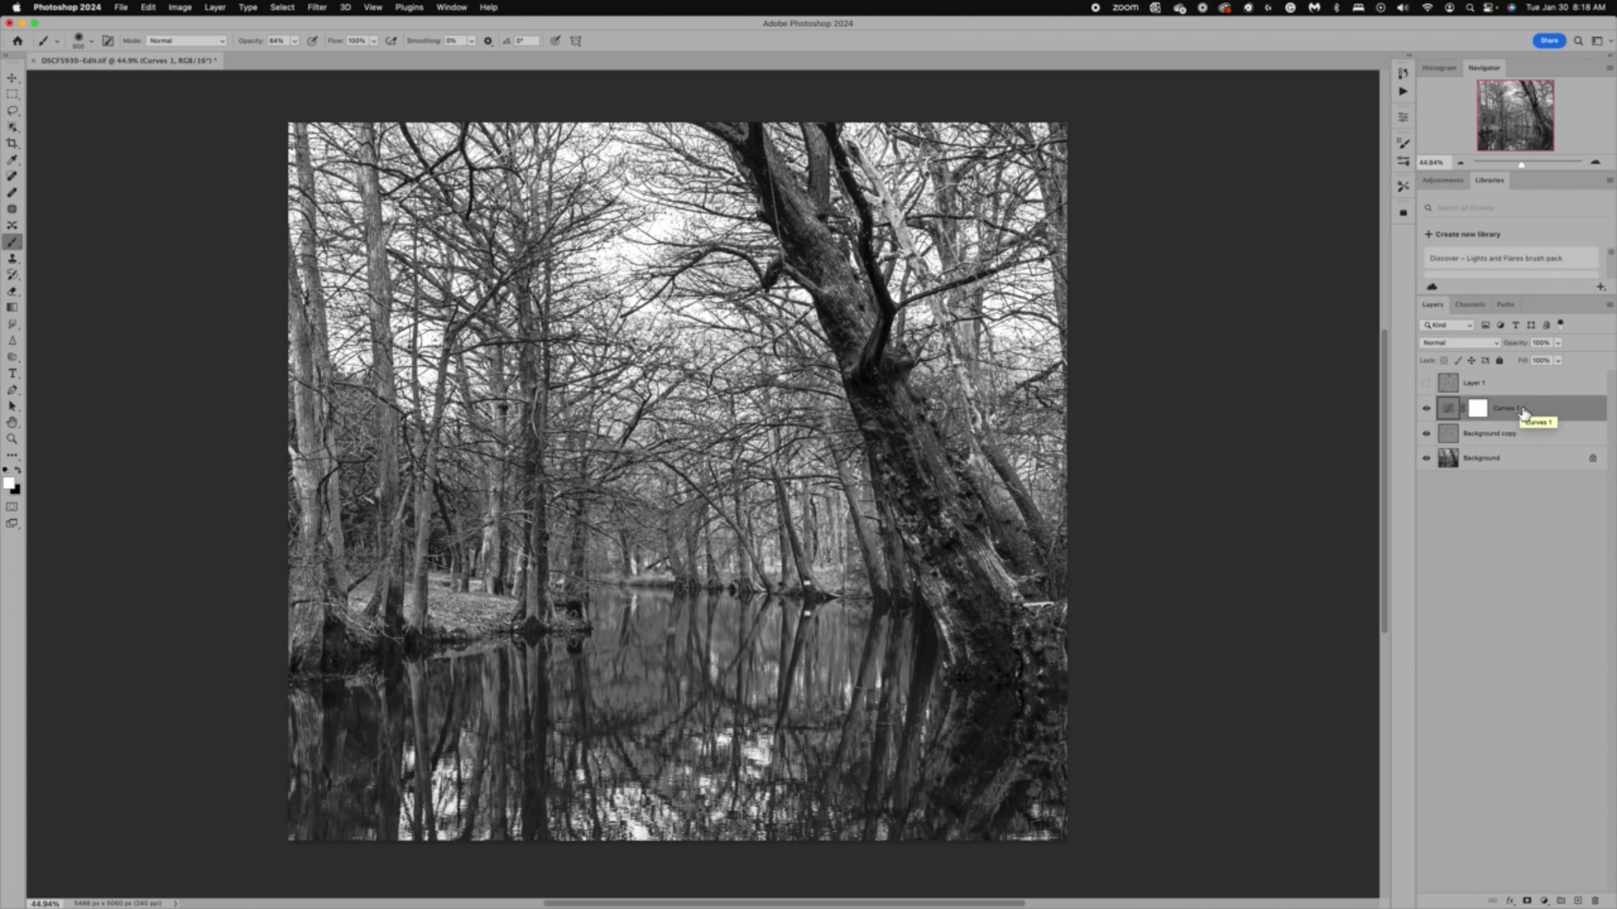
{"action": "key", "text": "super+alt+shift+e"}
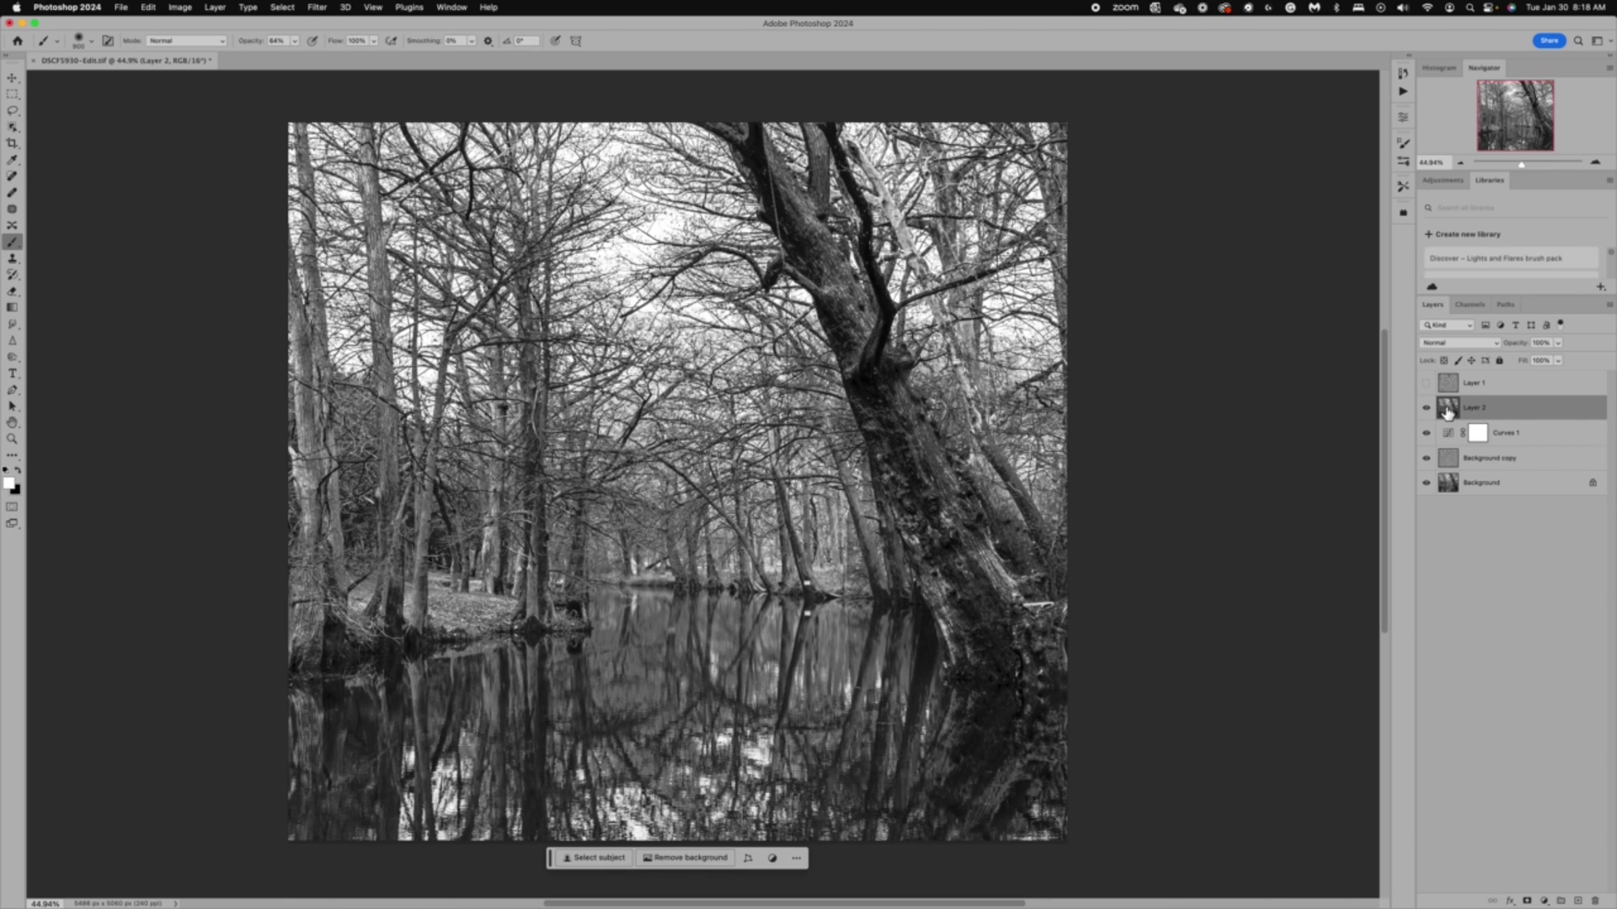
{"action": "left_click", "coordinate": [317, 6]}
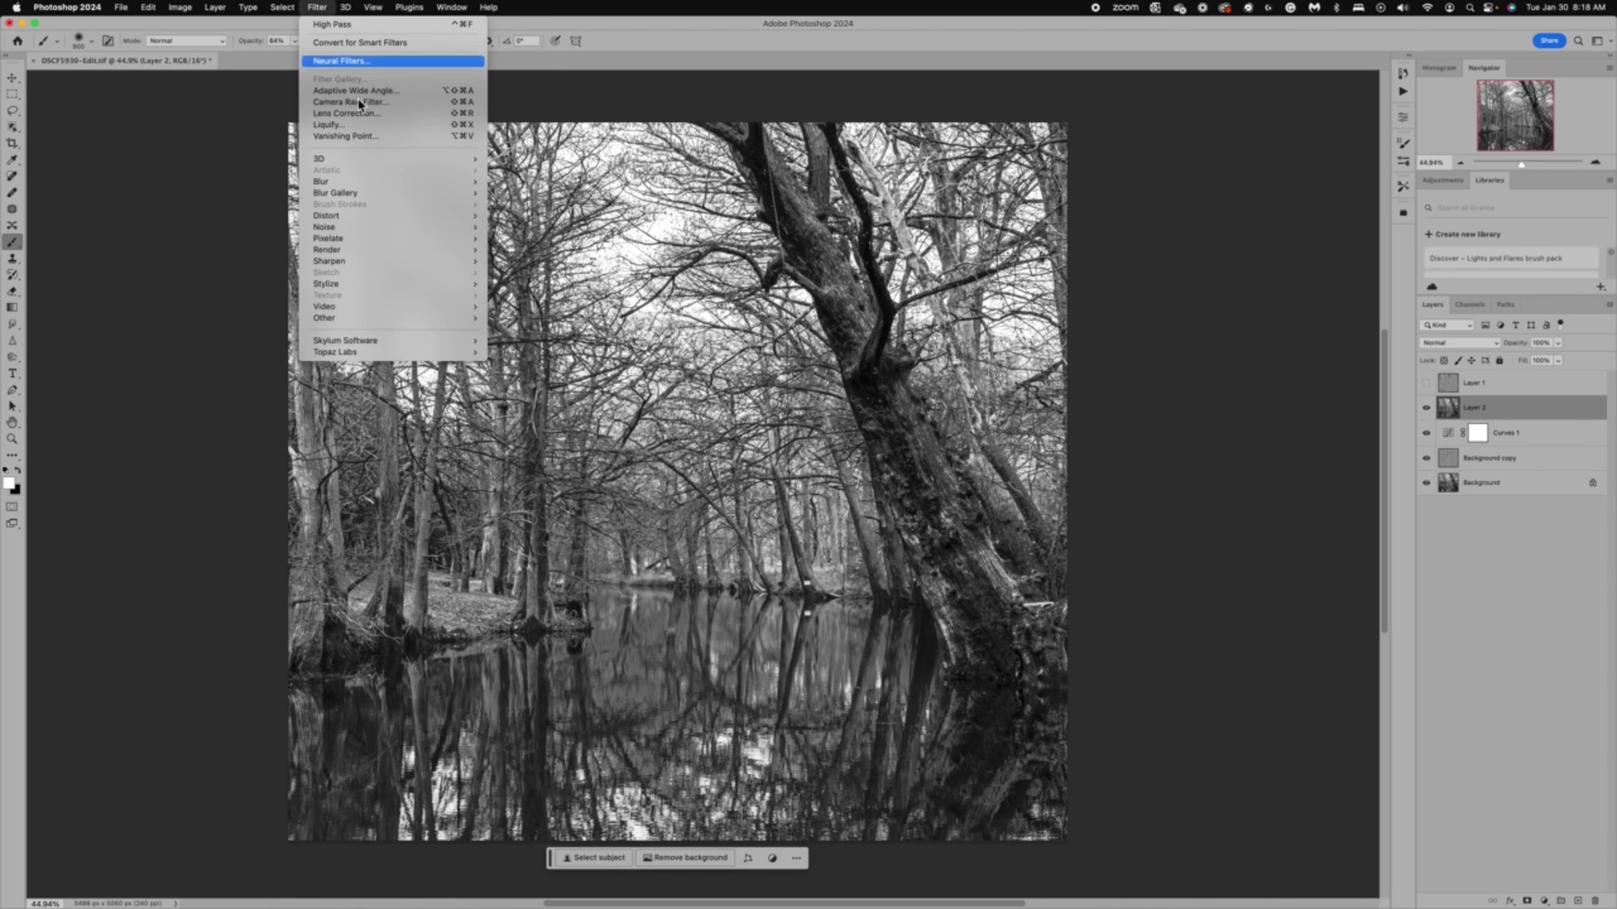
{"action": "mouse_move", "coordinate": [388, 286]}
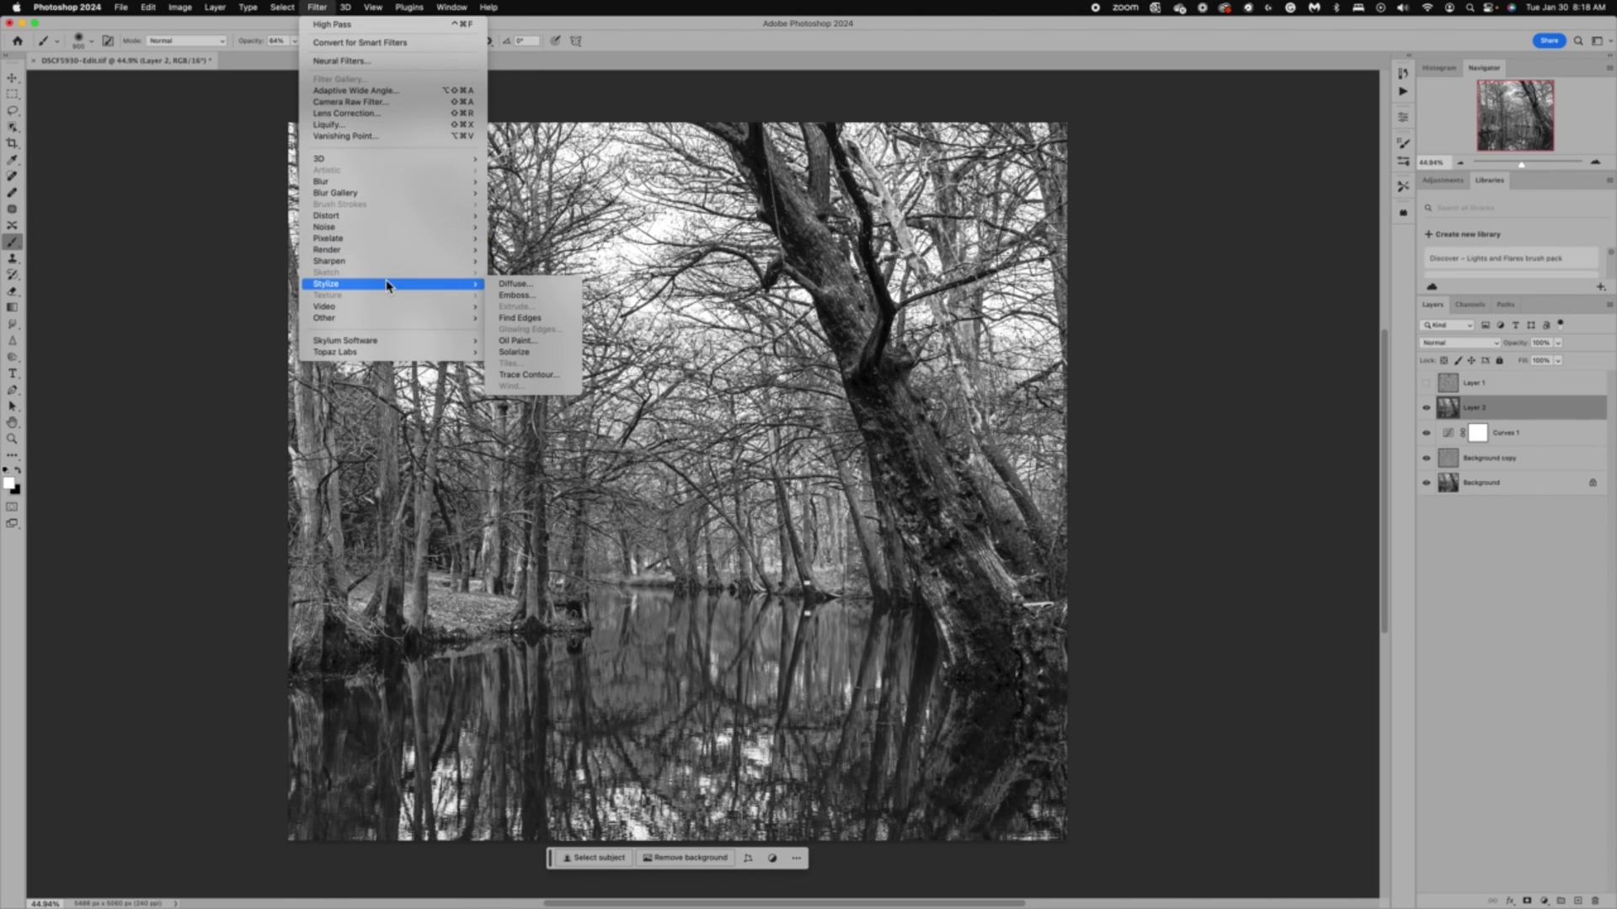
{"action": "left_click", "coordinate": [522, 341]}
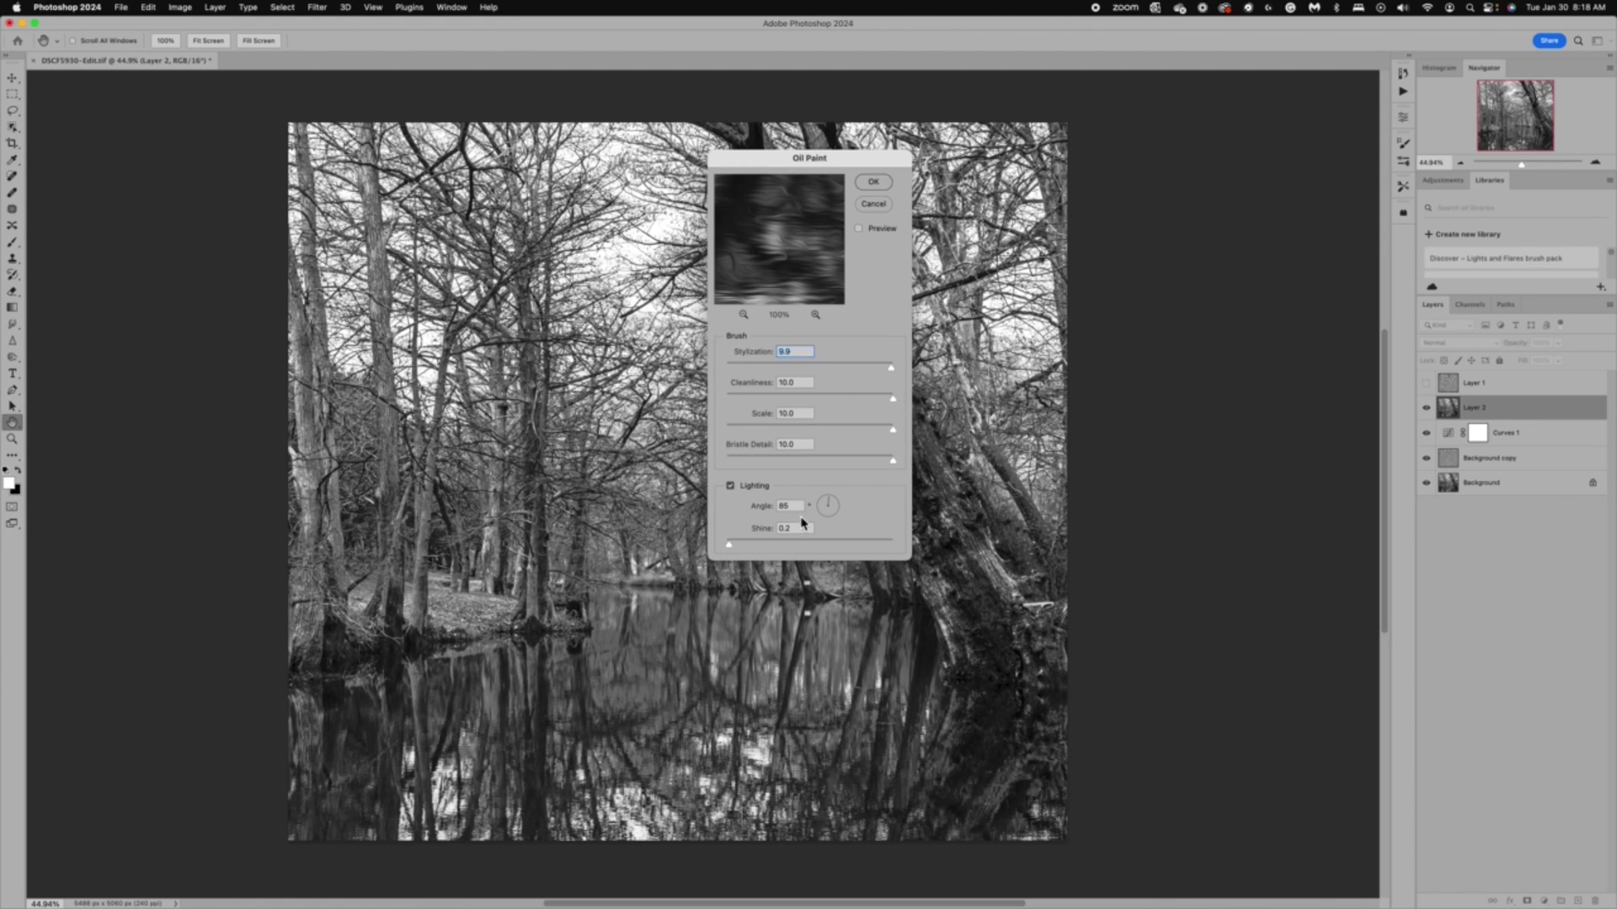
{"action": "left_click", "coordinate": [829, 503]}
{"action": "left_click_drag", "start_coordinate": [829, 503], "coordinate": [830, 503]}
{"action": "left_click", "coordinate": [874, 183]}
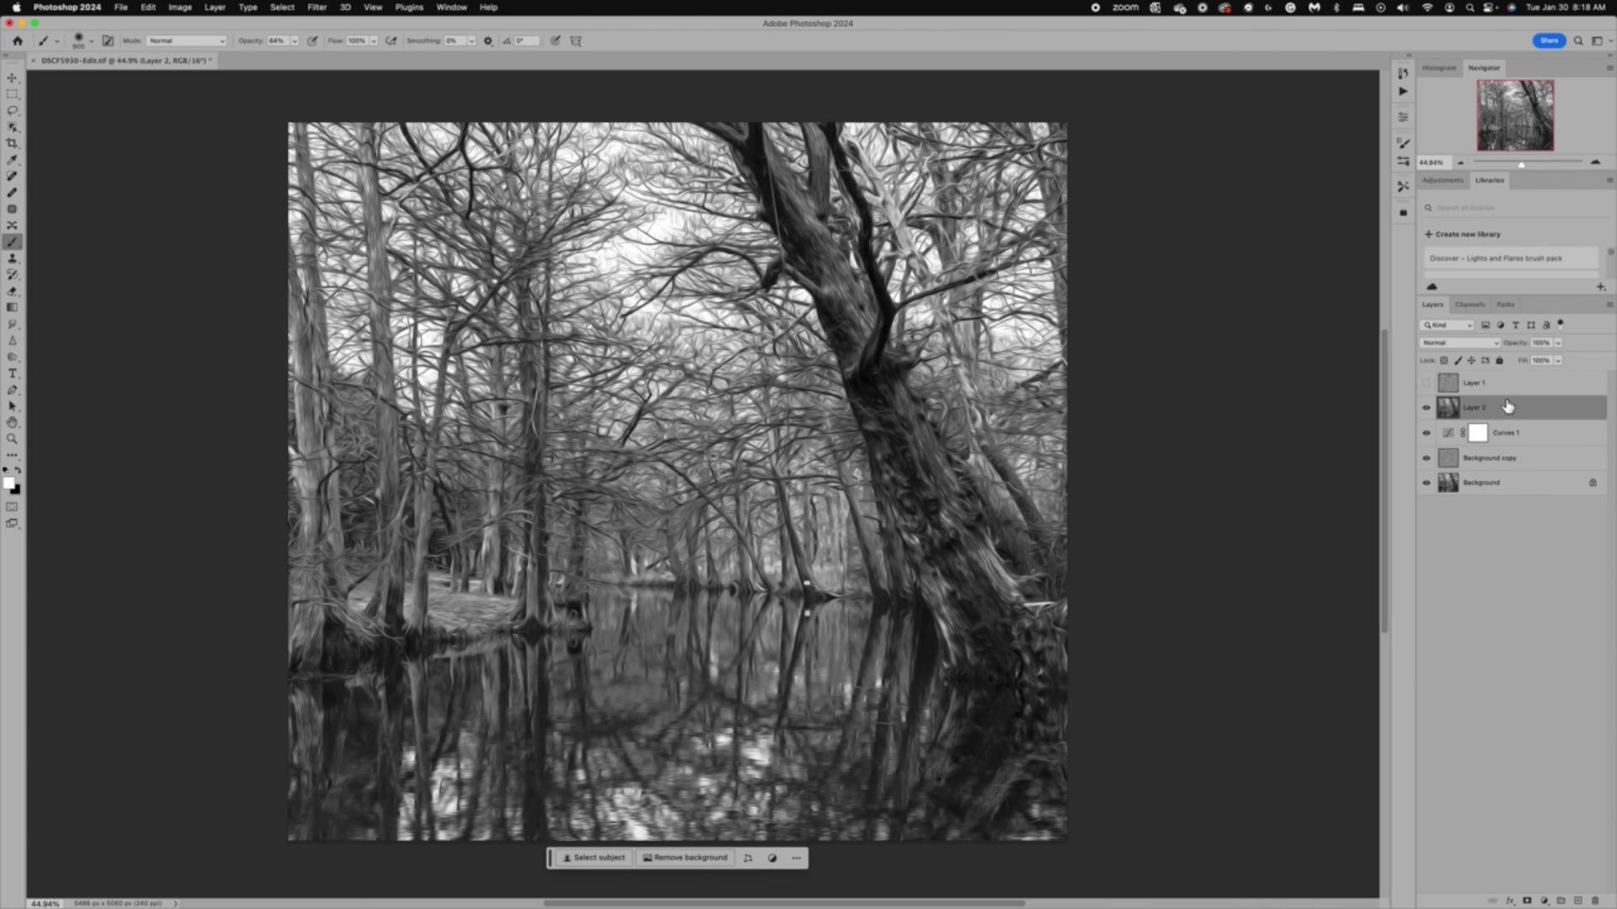
Step: Lower the opacity of the oil-painted Layer 2 to about 32%
{"action": "left_click", "coordinate": [1558, 344]}
{"action": "mouse_move", "coordinate": [1560, 351]}
{"action": "left_mouse_down"}
{"action": "mouse_move", "coordinate": [1518, 364]}
{"action": "mouse_move", "coordinate": [1533, 363]}
{"action": "left_mouse_up"}
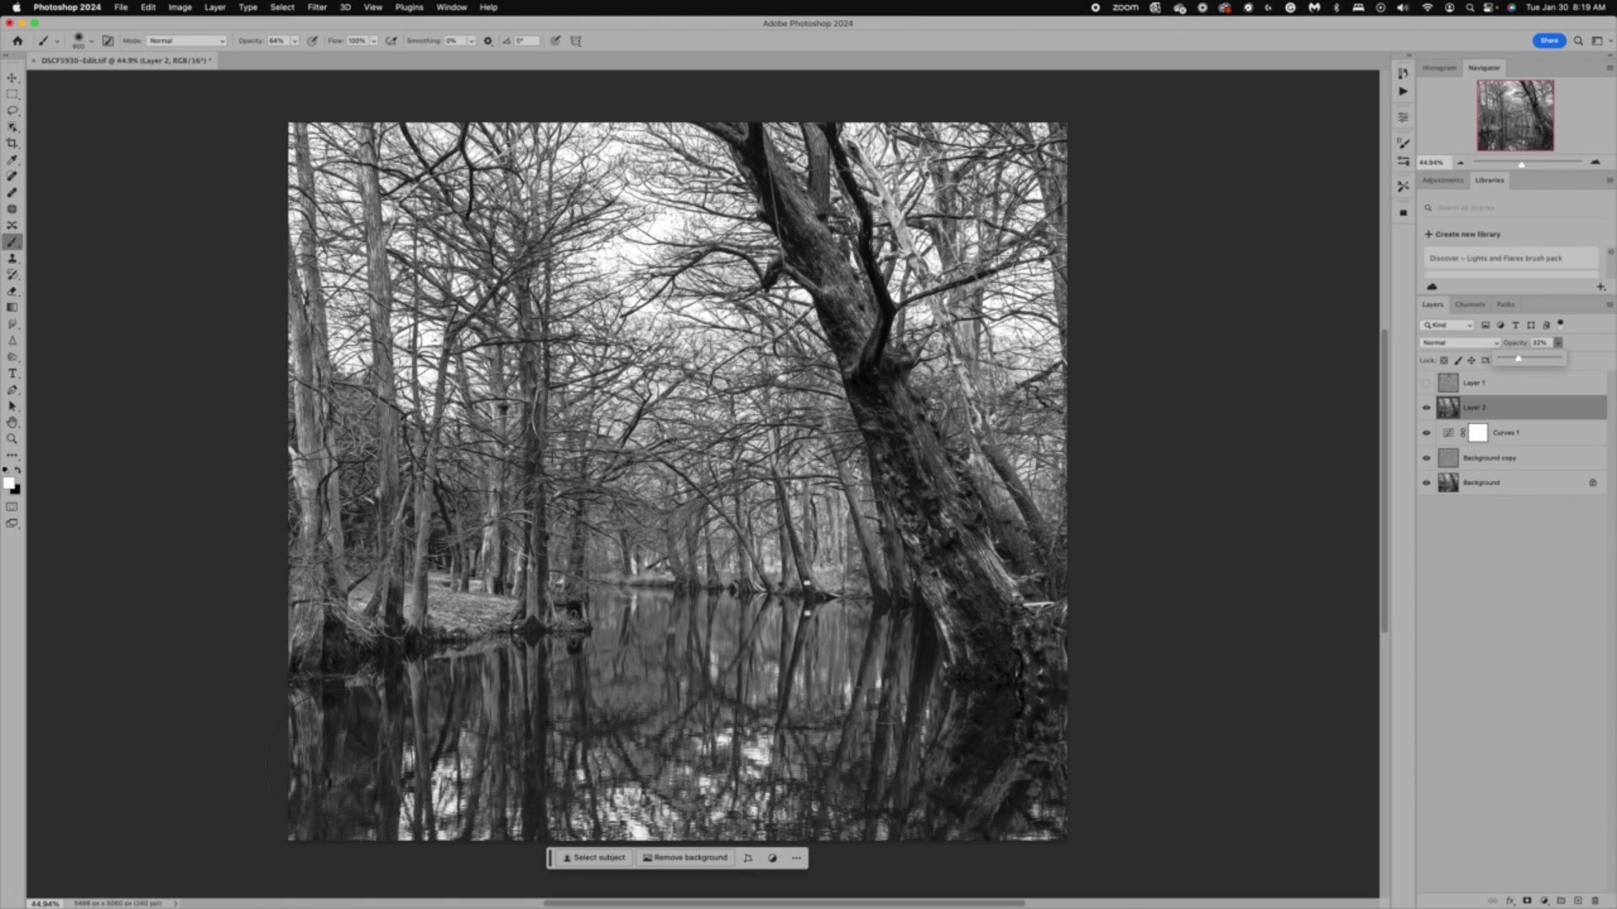
Step: Examine the oil paint effect on the trees and water up close with Layer 2 hidden and shown, and review the whole photo
{"action": "scroll", "coordinate": [724, 695], "scroll_direction": "up", "scroll_amount": 3}
{"action": "scroll", "coordinate": [729, 704], "scroll_direction": "up", "scroll_amount": 1}
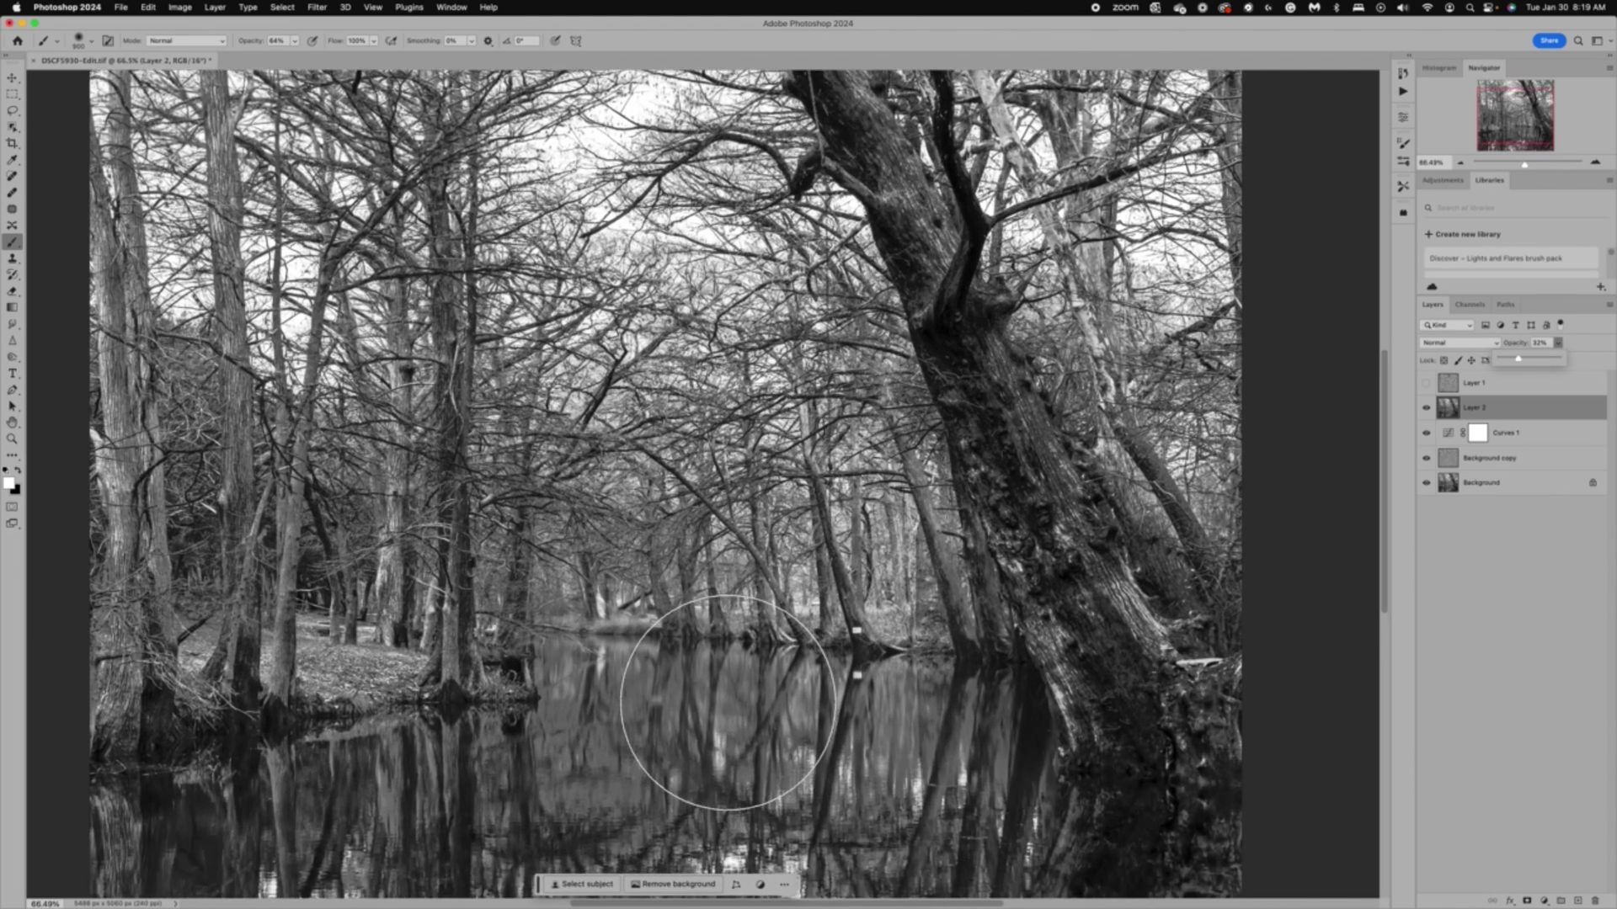
{"action": "scroll", "coordinate": [729, 703], "scroll_direction": "down", "scroll_amount": 2}
{"action": "scroll", "coordinate": [729, 703], "scroll_direction": "up", "scroll_amount": 1}
{"action": "scroll", "coordinate": [728, 703], "scroll_direction": "right", "scroll_amount": 1}
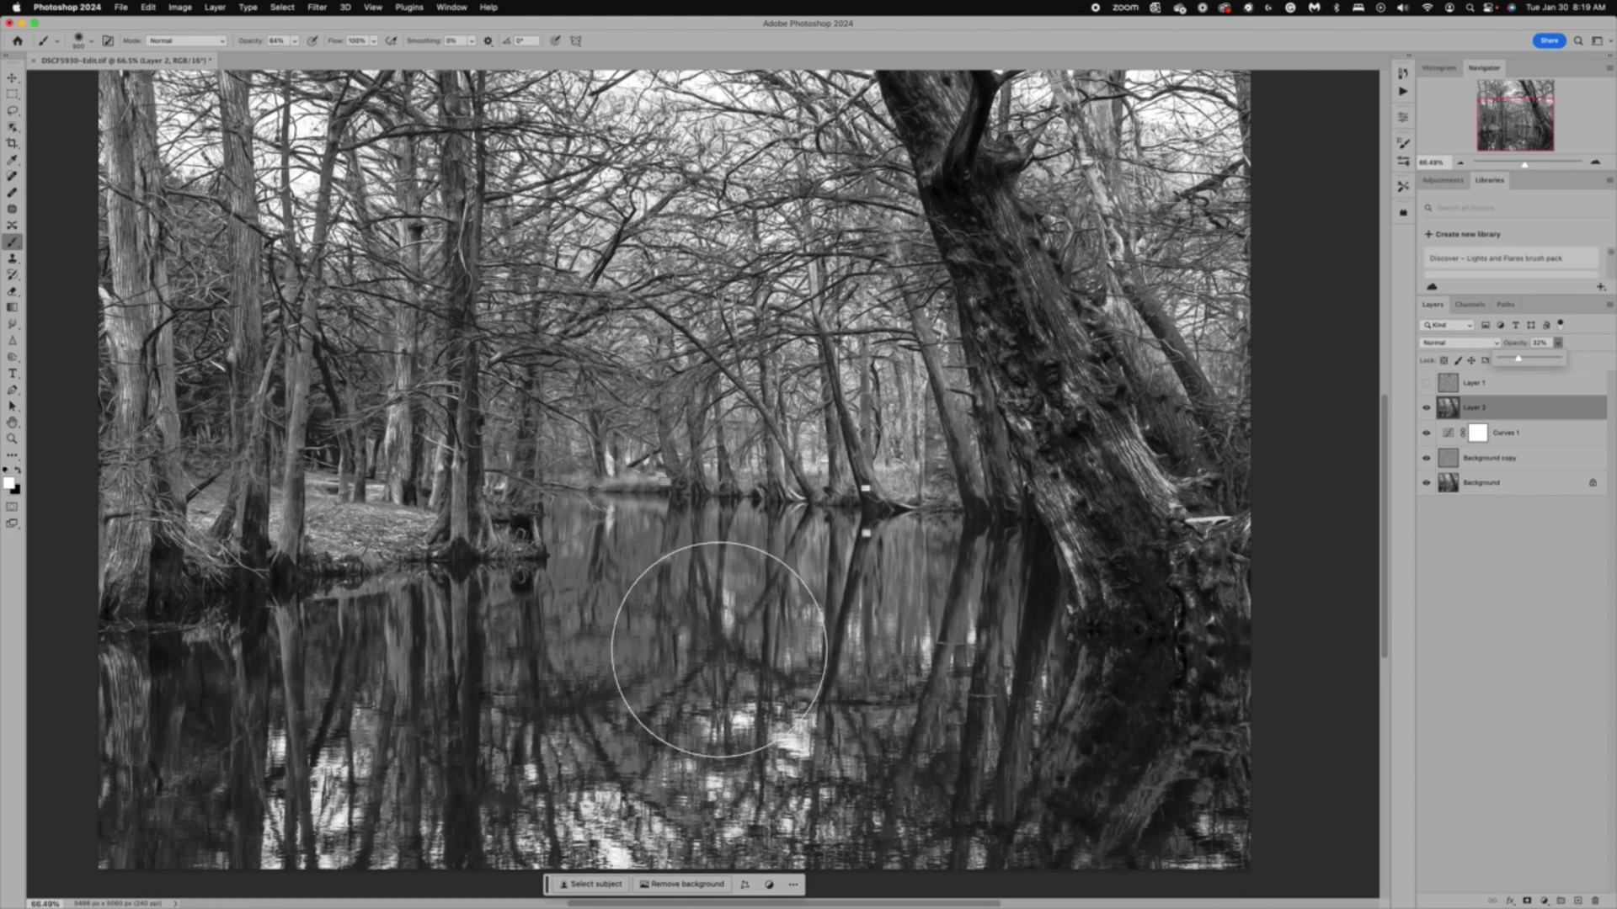
{"action": "left_click", "coordinate": [1427, 408]}
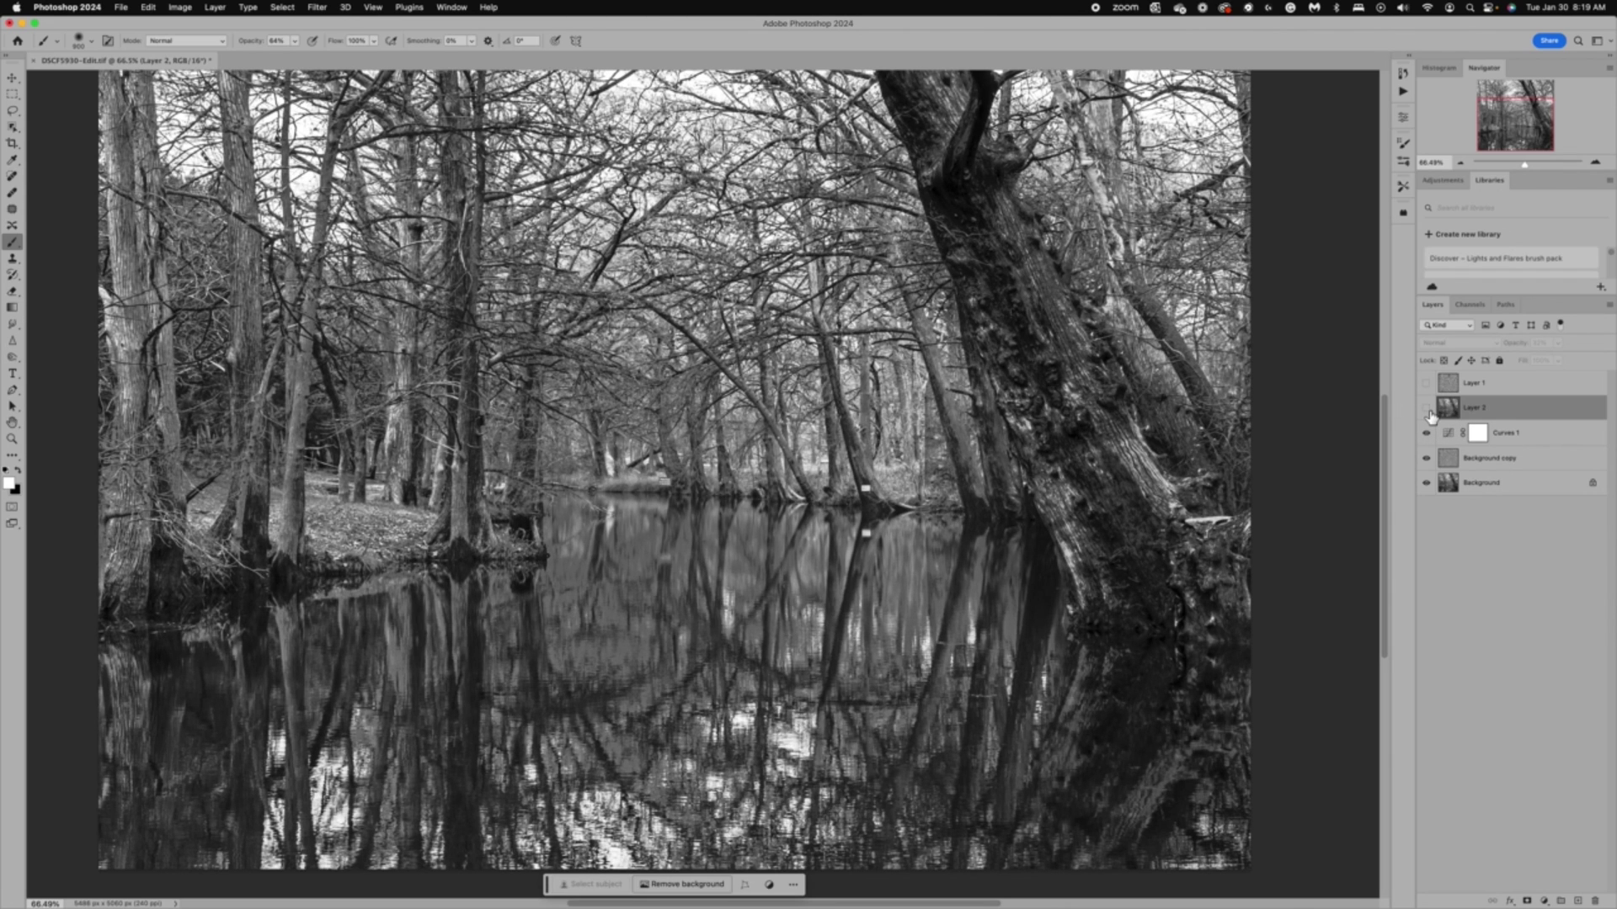
{"action": "left_click", "coordinate": [1429, 412]}
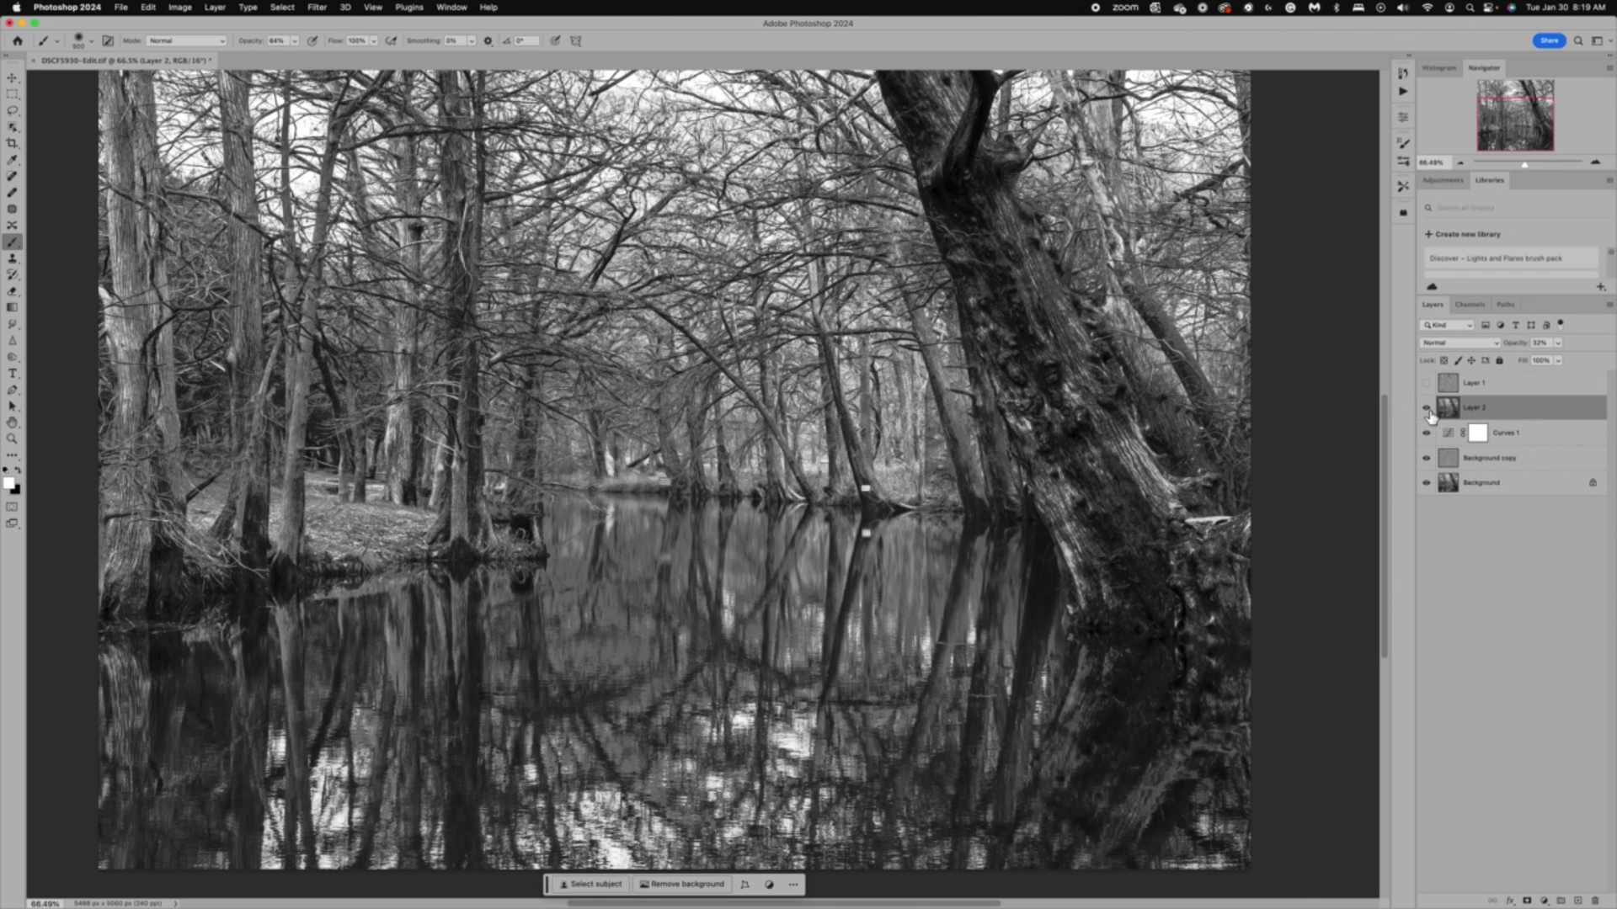
{"action": "left_click", "coordinate": [1427, 410]}
{"action": "left_click", "coordinate": [1426, 410]}
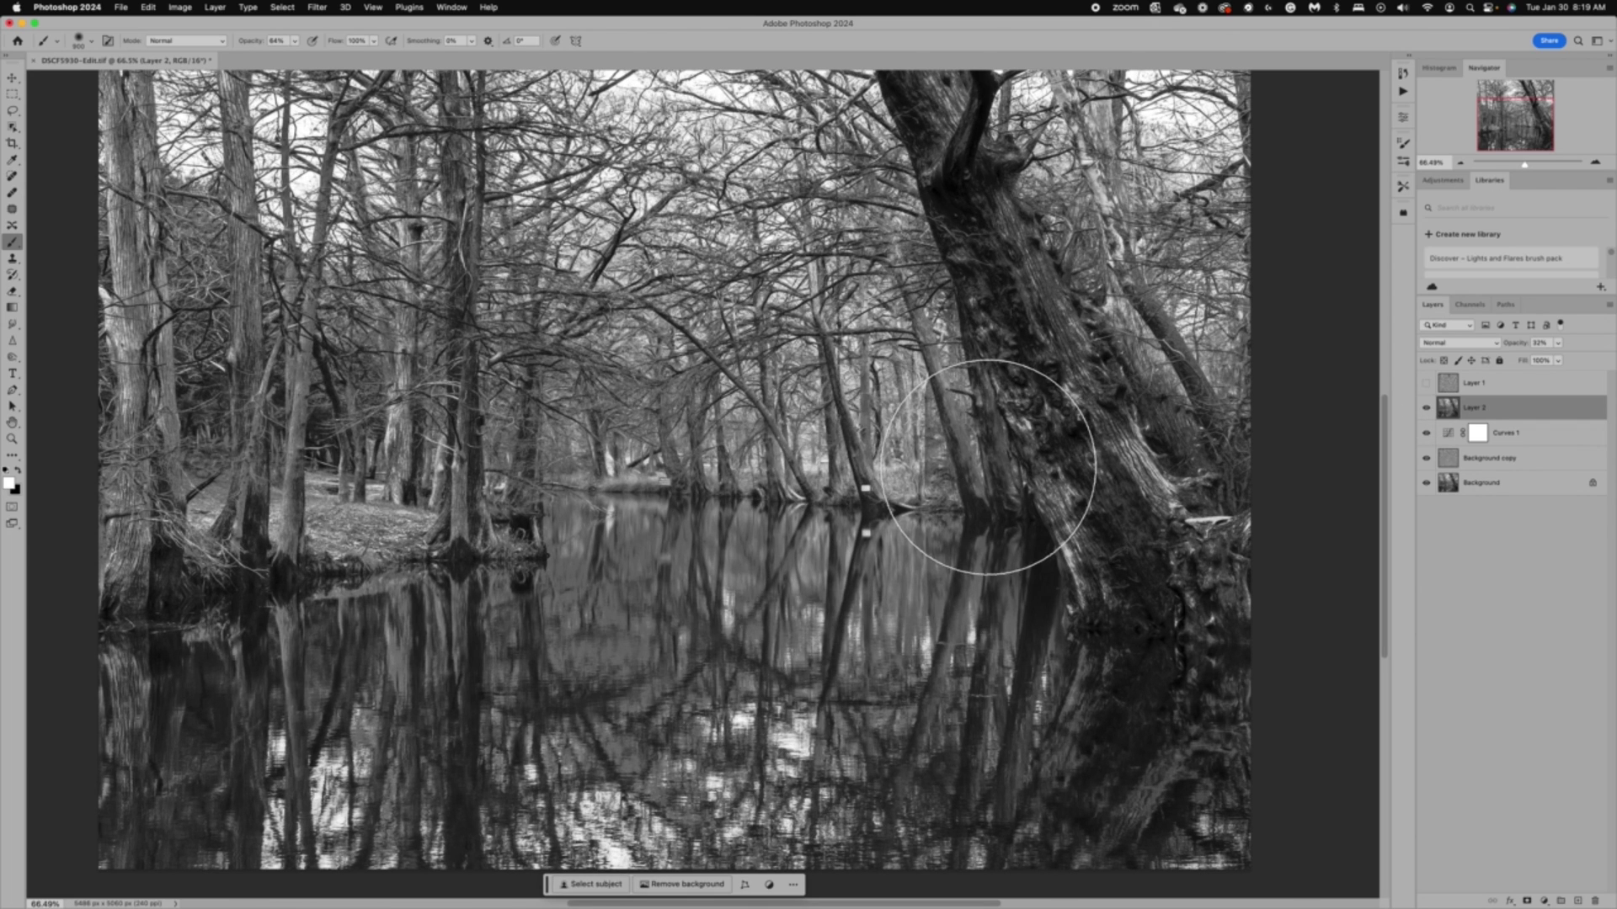
{"action": "left_click", "coordinate": [1427, 410]}
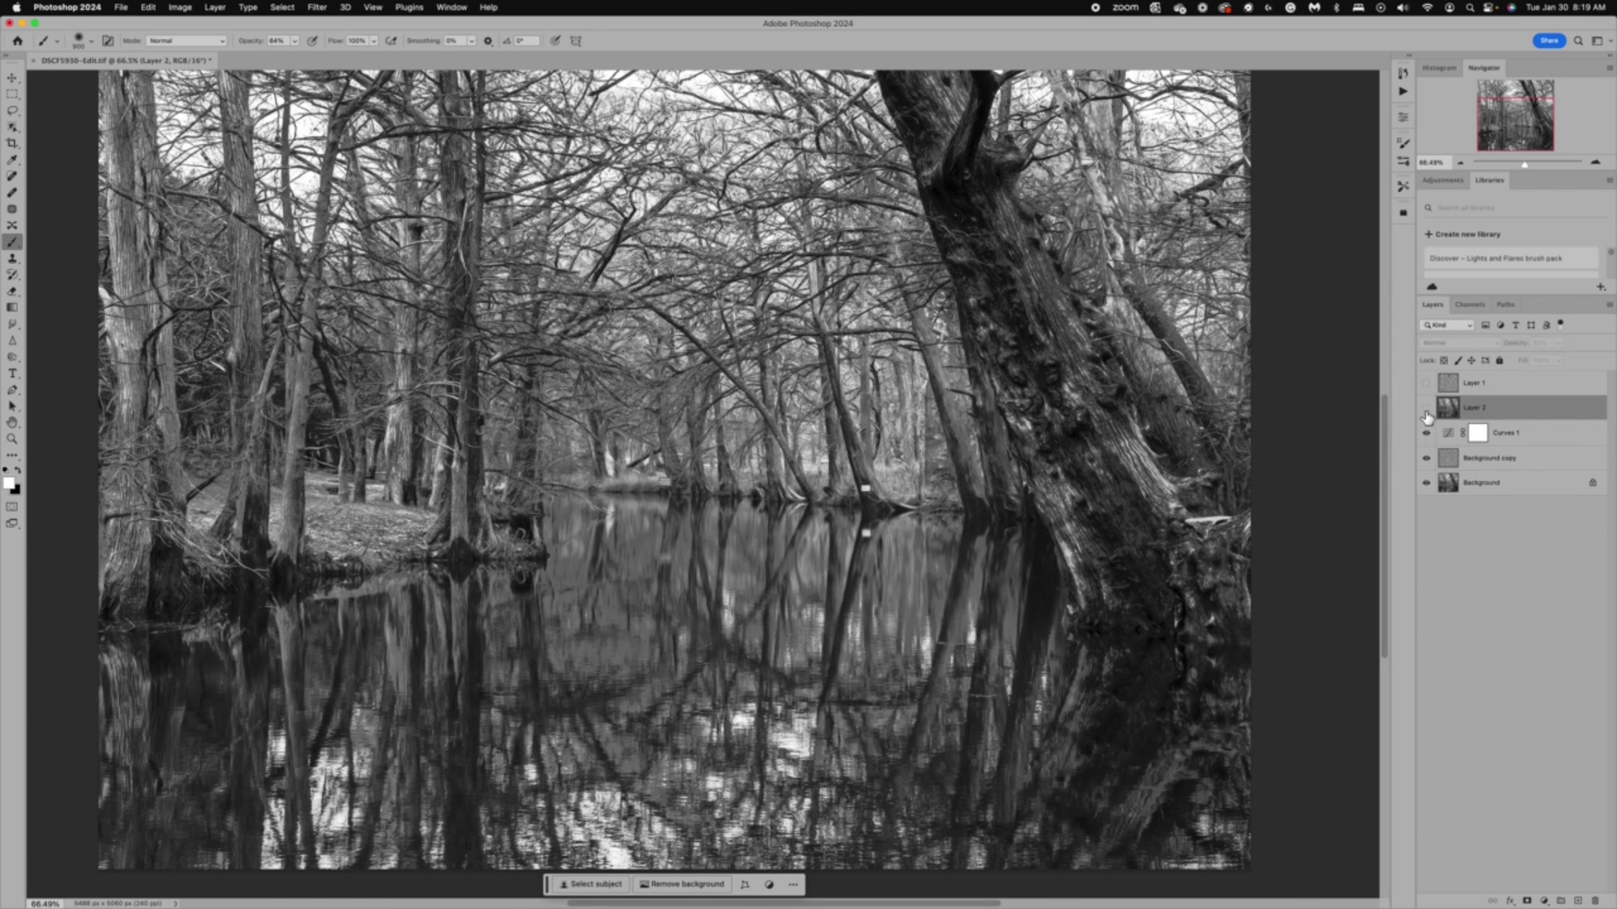
{"action": "left_click", "coordinate": [1426, 410]}
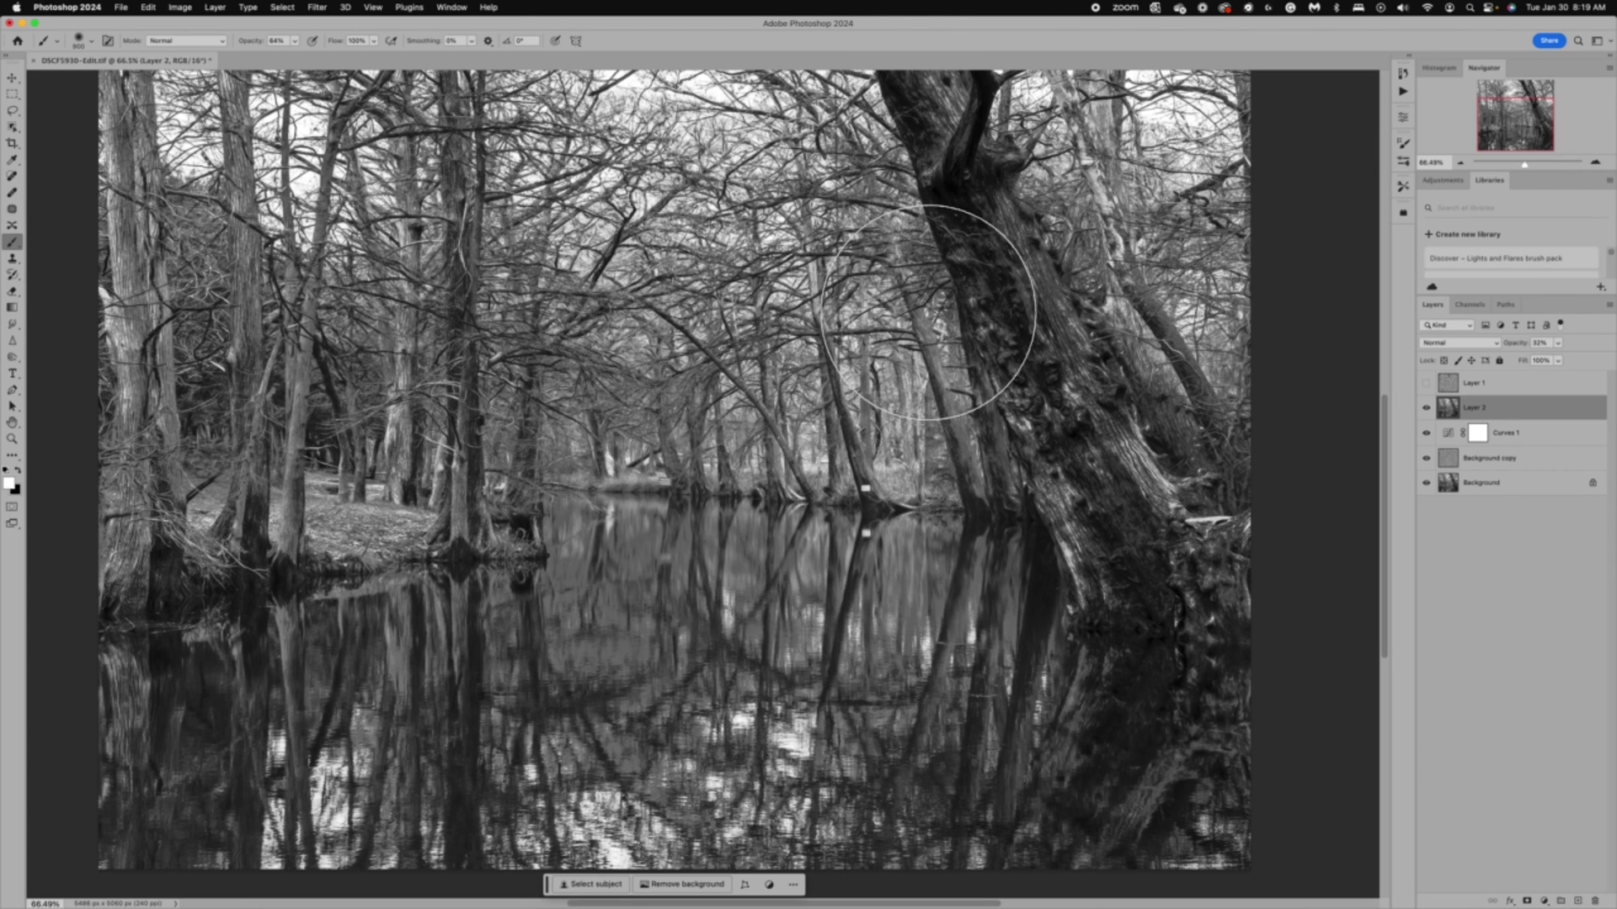
{"action": "scroll", "coordinate": [917, 317], "scroll_direction": "down", "scroll_amount": 3}
{"action": "scroll", "coordinate": [918, 316], "scroll_direction": "up", "scroll_amount": 2}
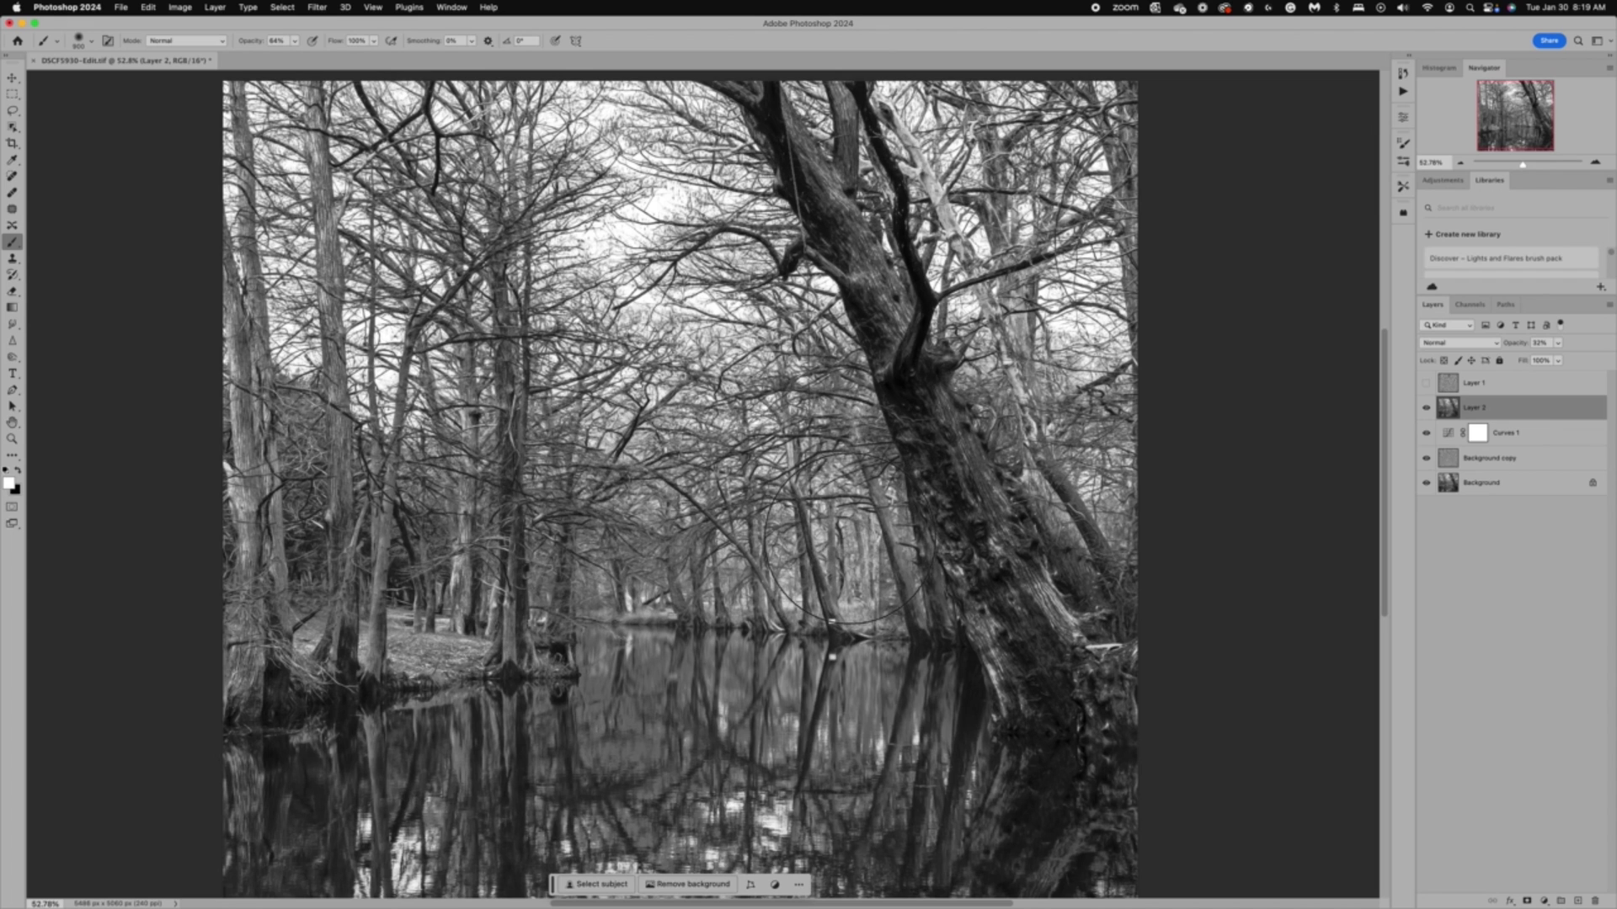
{"action": "scroll", "coordinate": [849, 541], "scroll_direction": "down", "scroll_amount": 2}
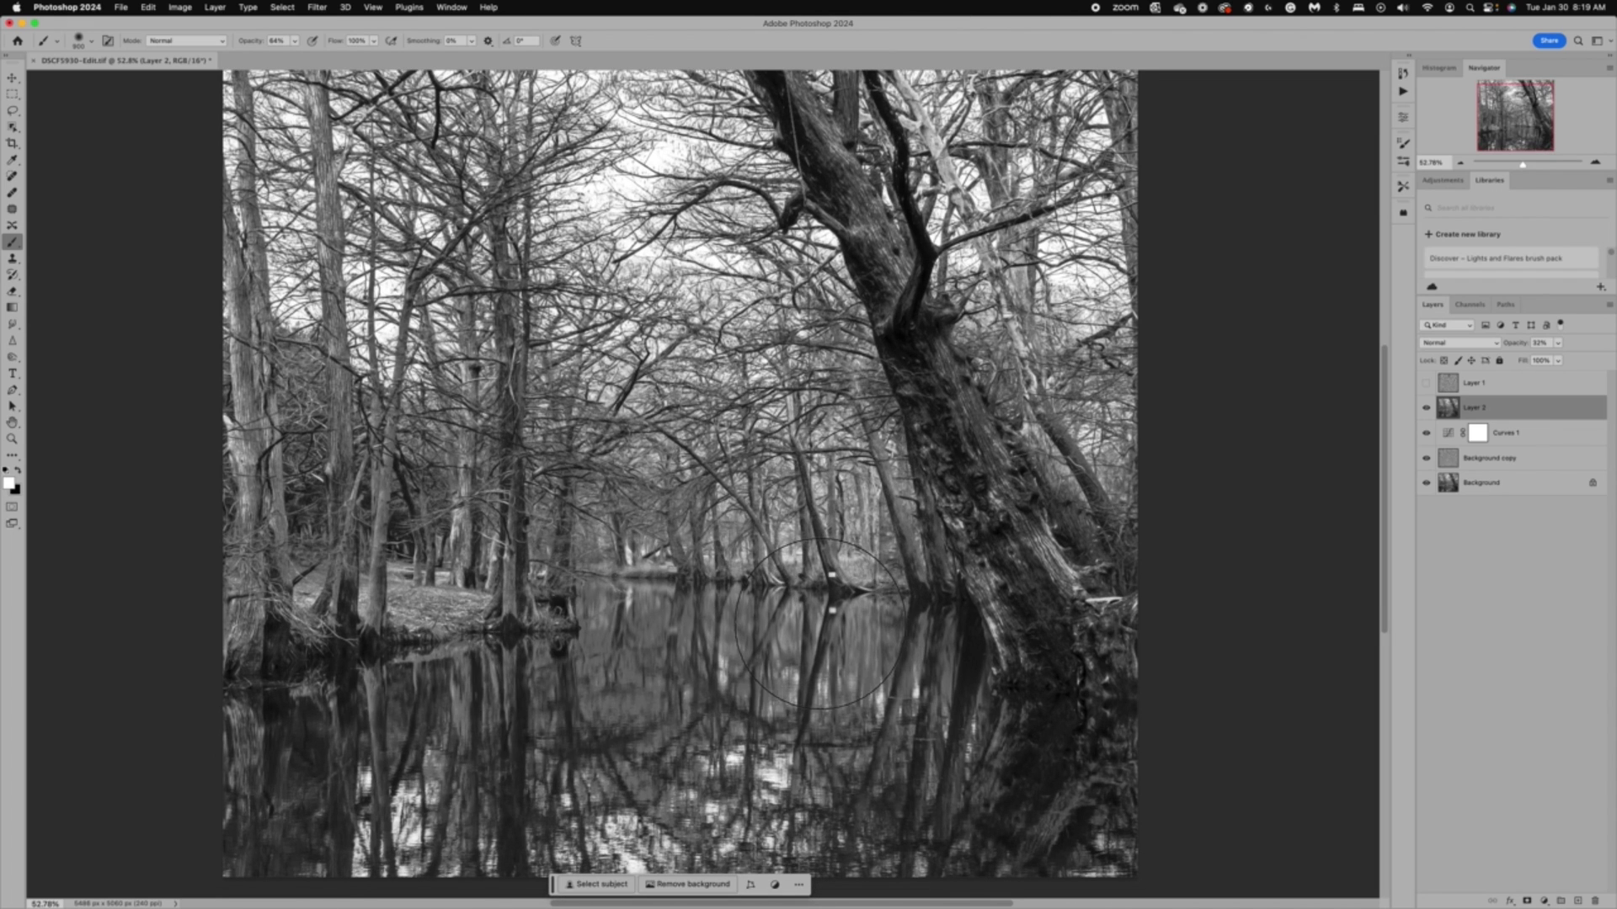
{"action": "scroll", "coordinate": [818, 623], "scroll_direction": "left", "scroll_amount": 1}
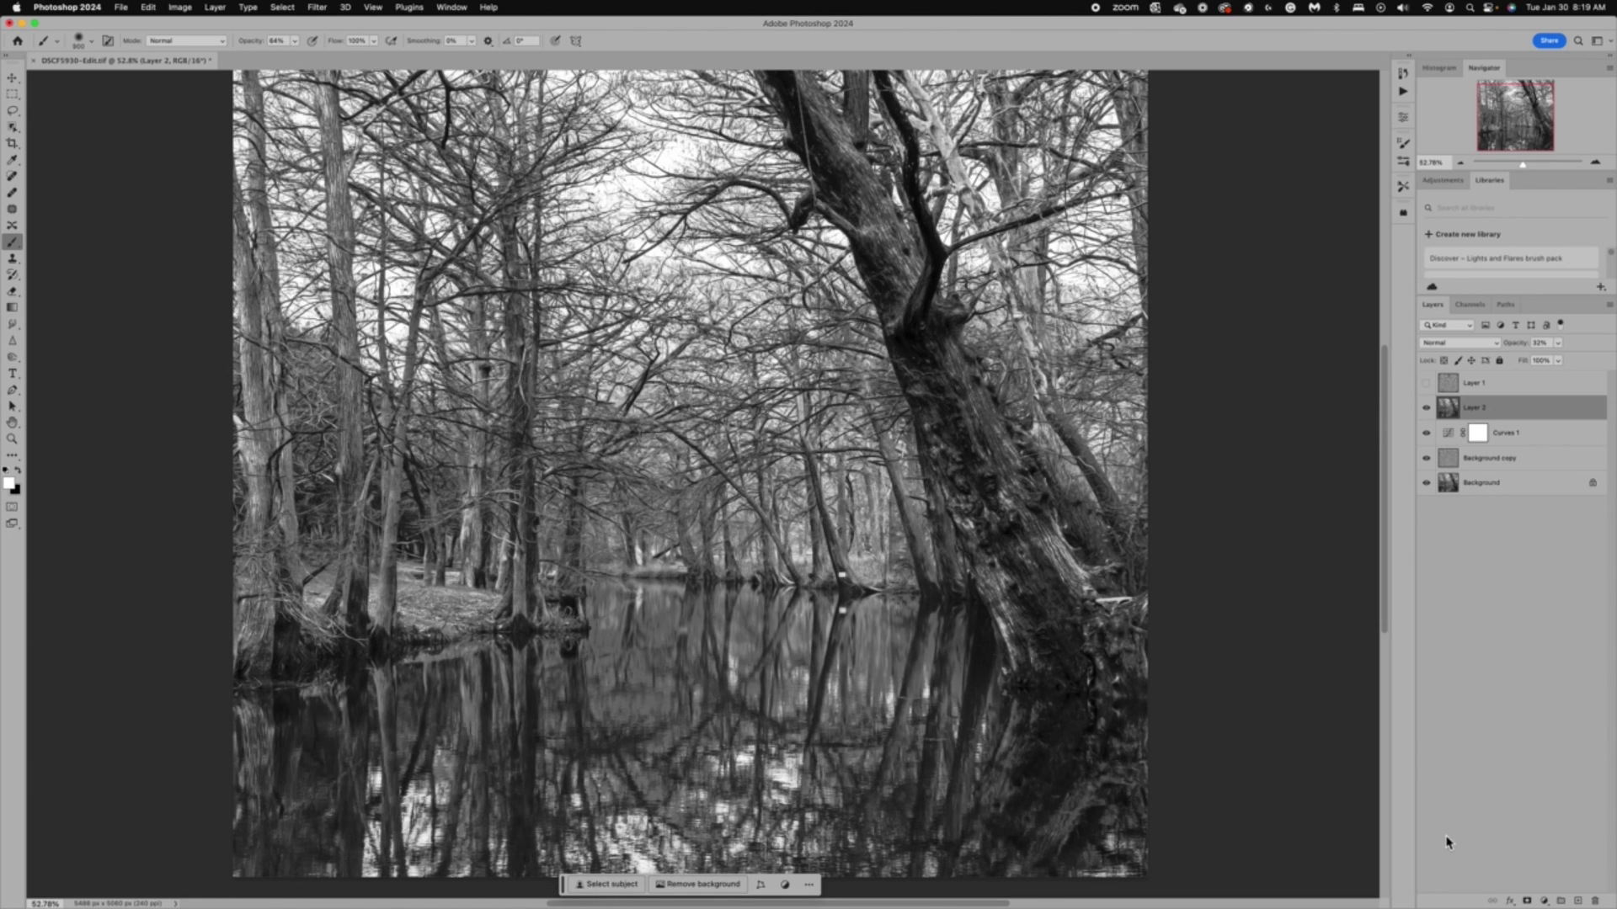
Step: Create a new layer above Layer 2 in Overlay mode, filled with the Overlay-neutral 50% gray
{"action": "left_click", "coordinate": [1578, 901], "text": "alt"}
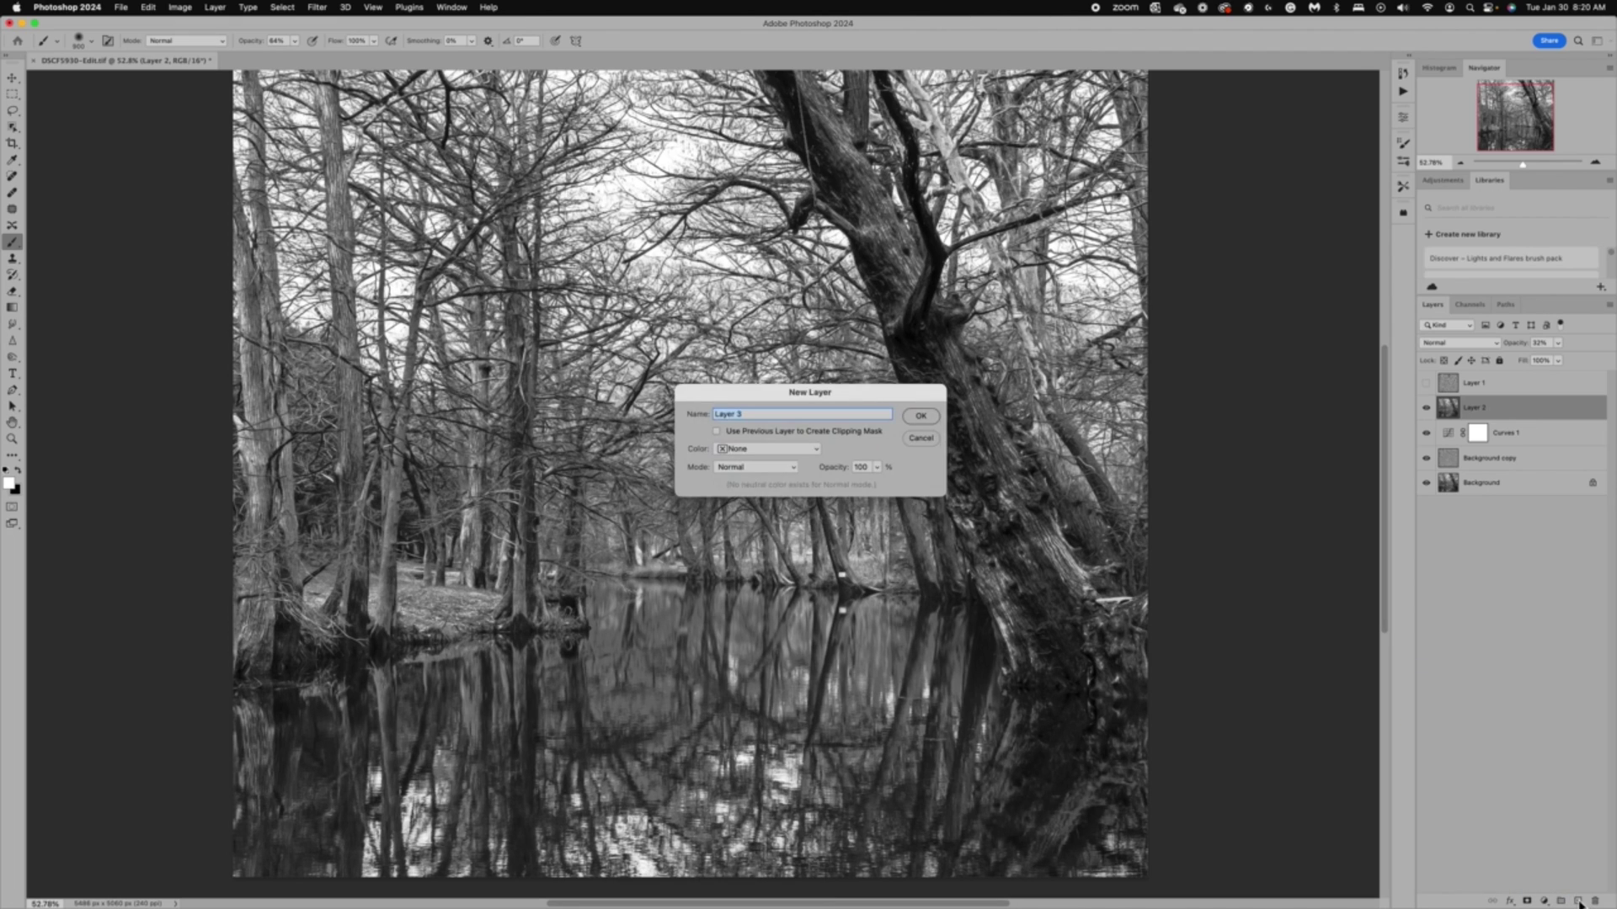
{"action": "left_click", "coordinate": [780, 468]}
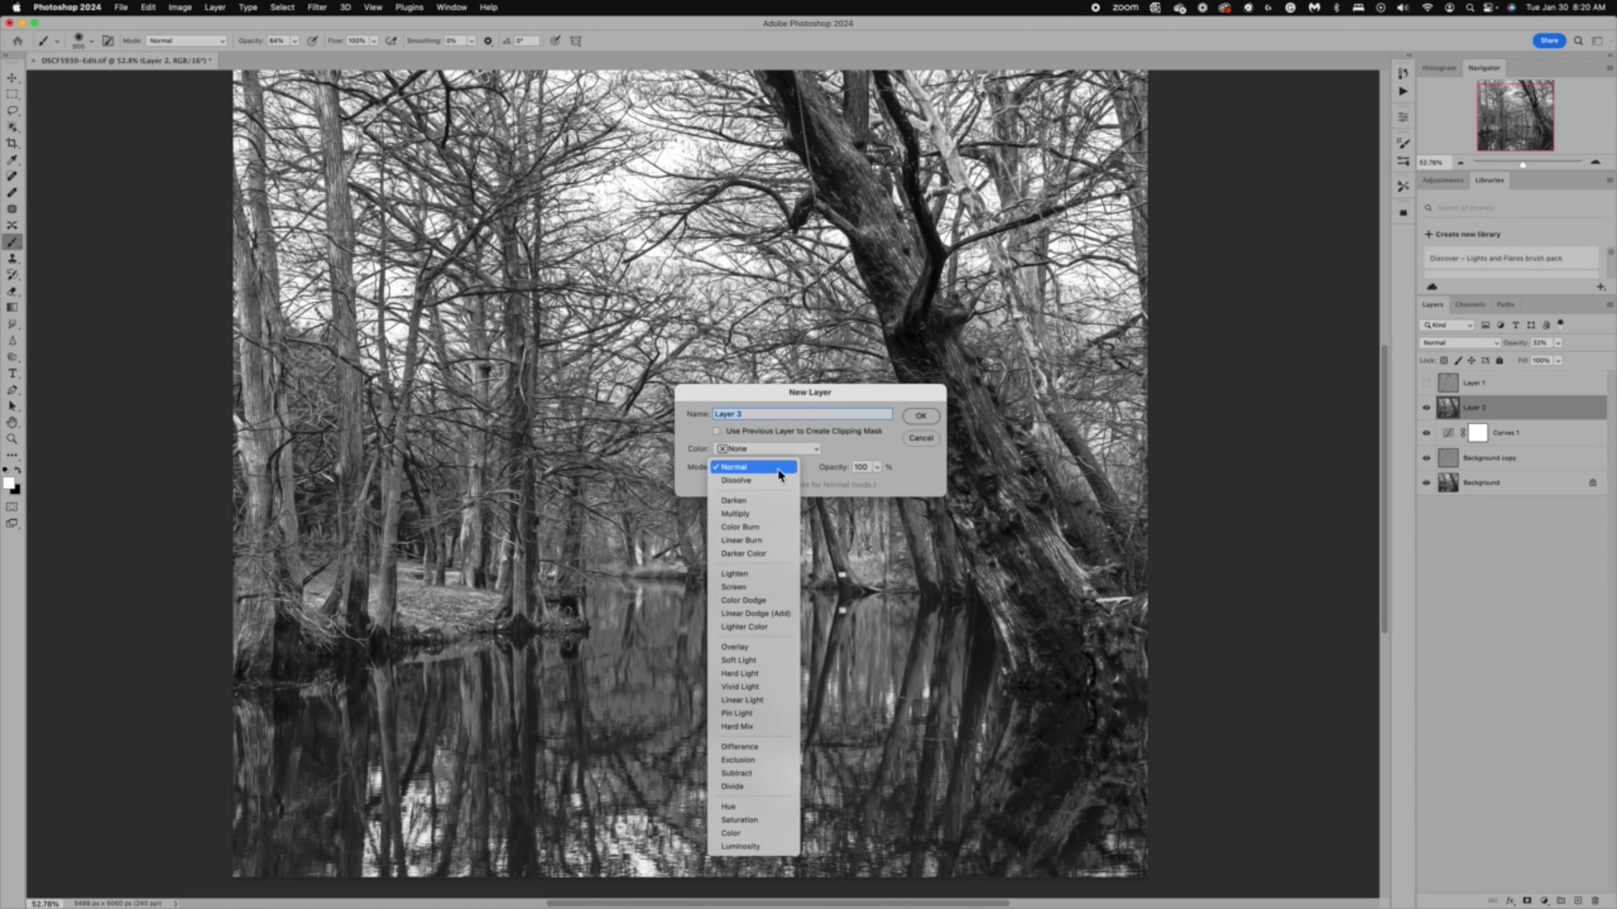
{"action": "left_click", "coordinate": [742, 649]}
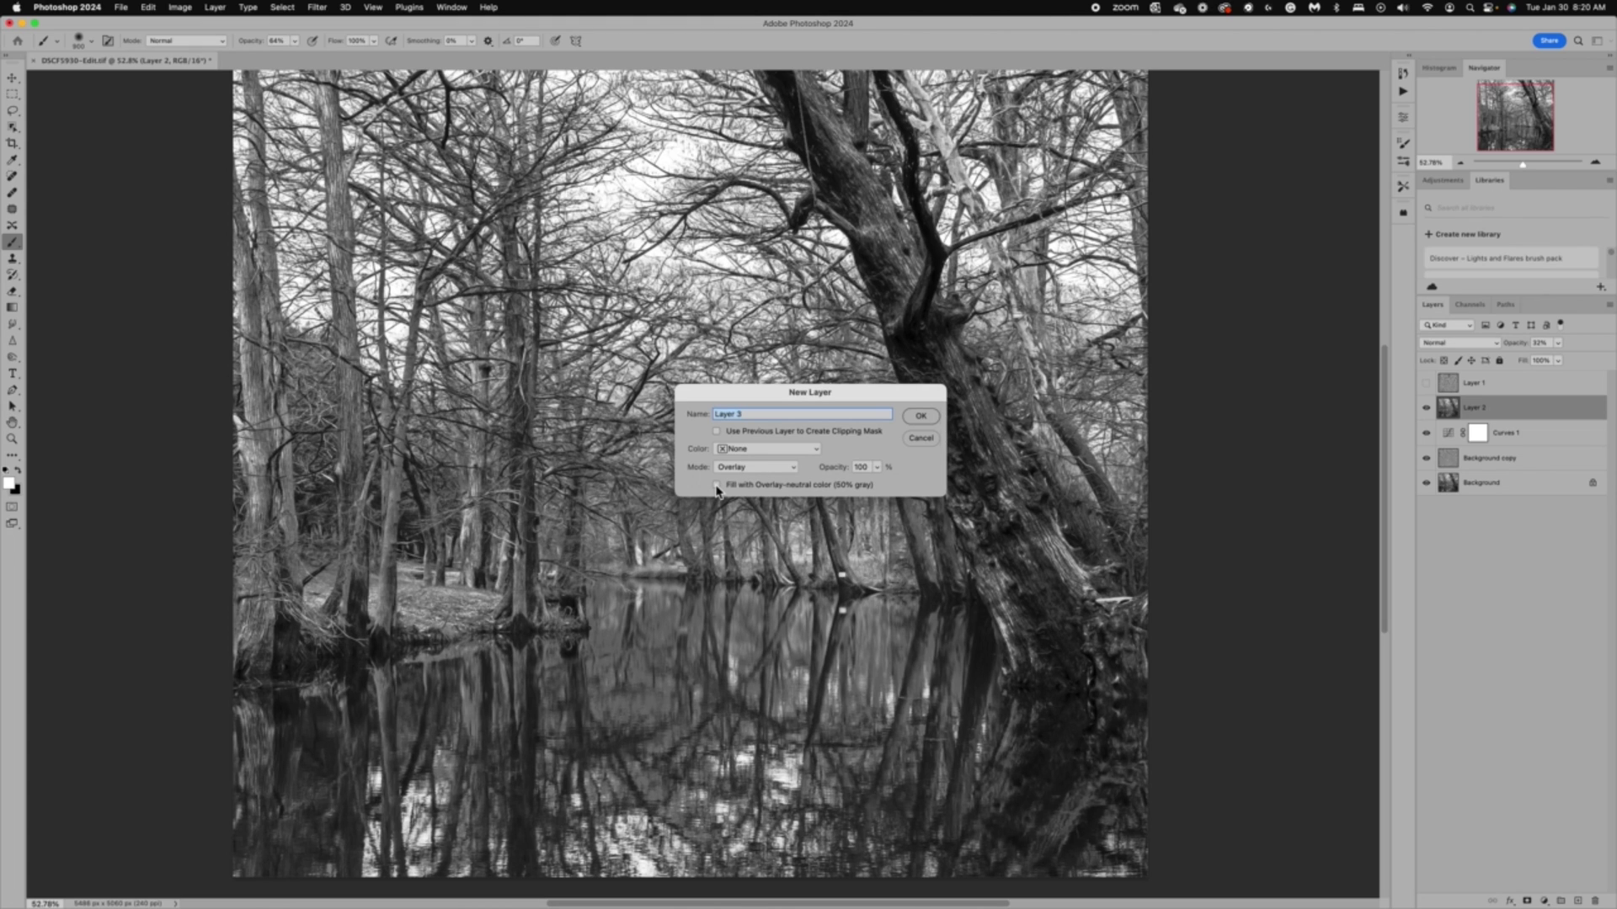
{"action": "left_click", "coordinate": [923, 417]}
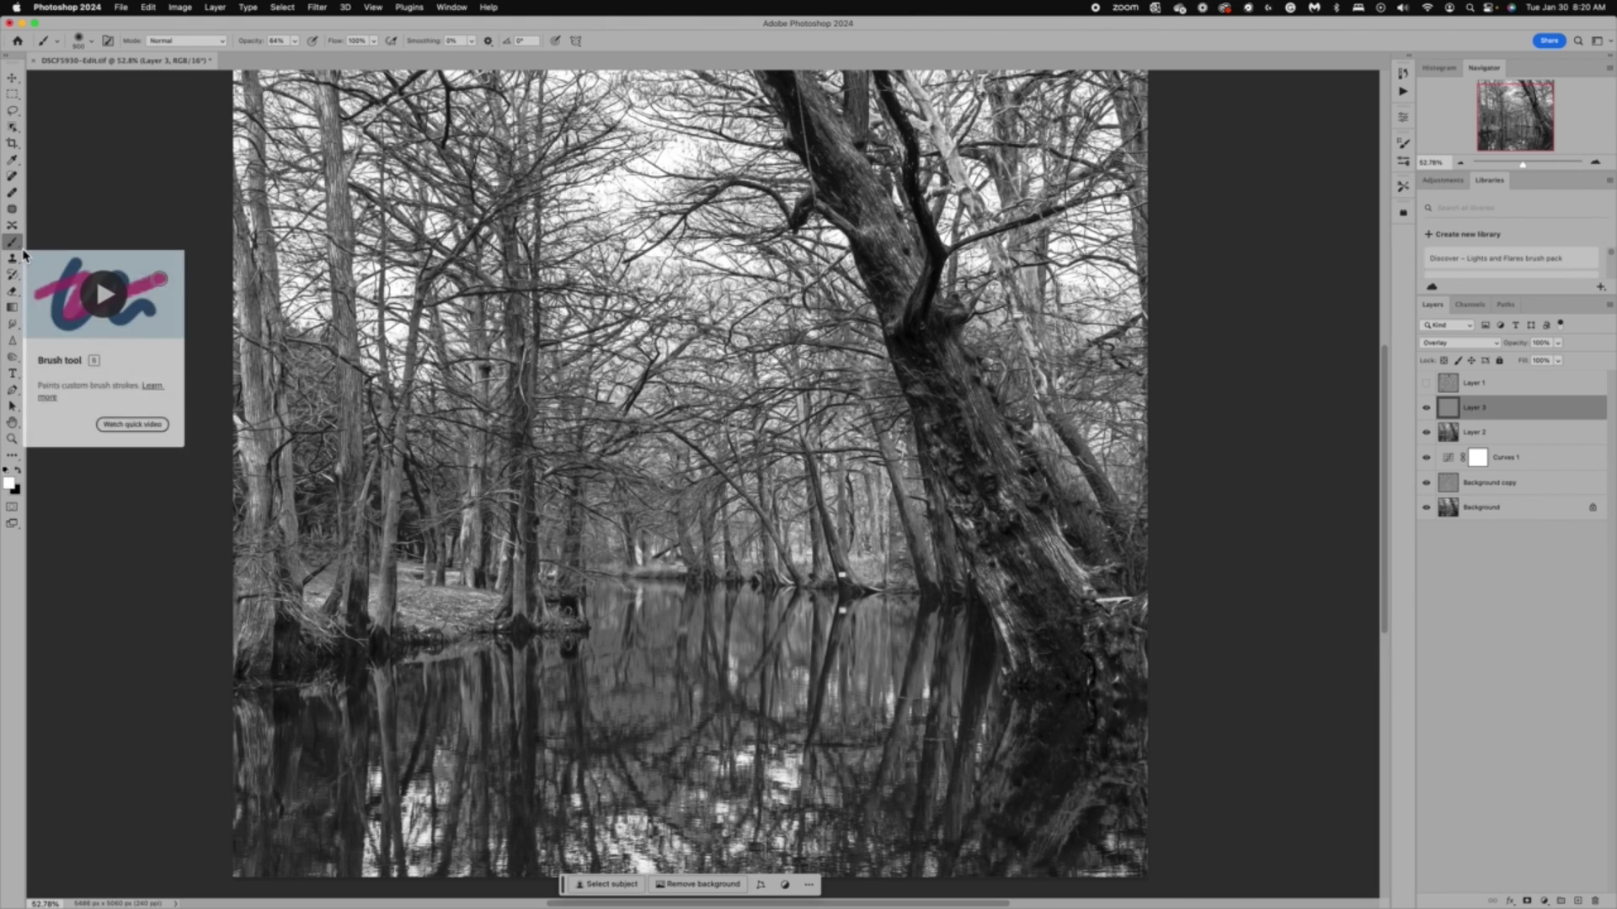
Step: Set the brush opacity to 100% and paint white over the bright water reflections on the gray Overlay layer
{"action": "left_click", "coordinate": [295, 41]}
{"action": "left_click_drag", "start_coordinate": [295, 48], "coordinate": [330, 57]}
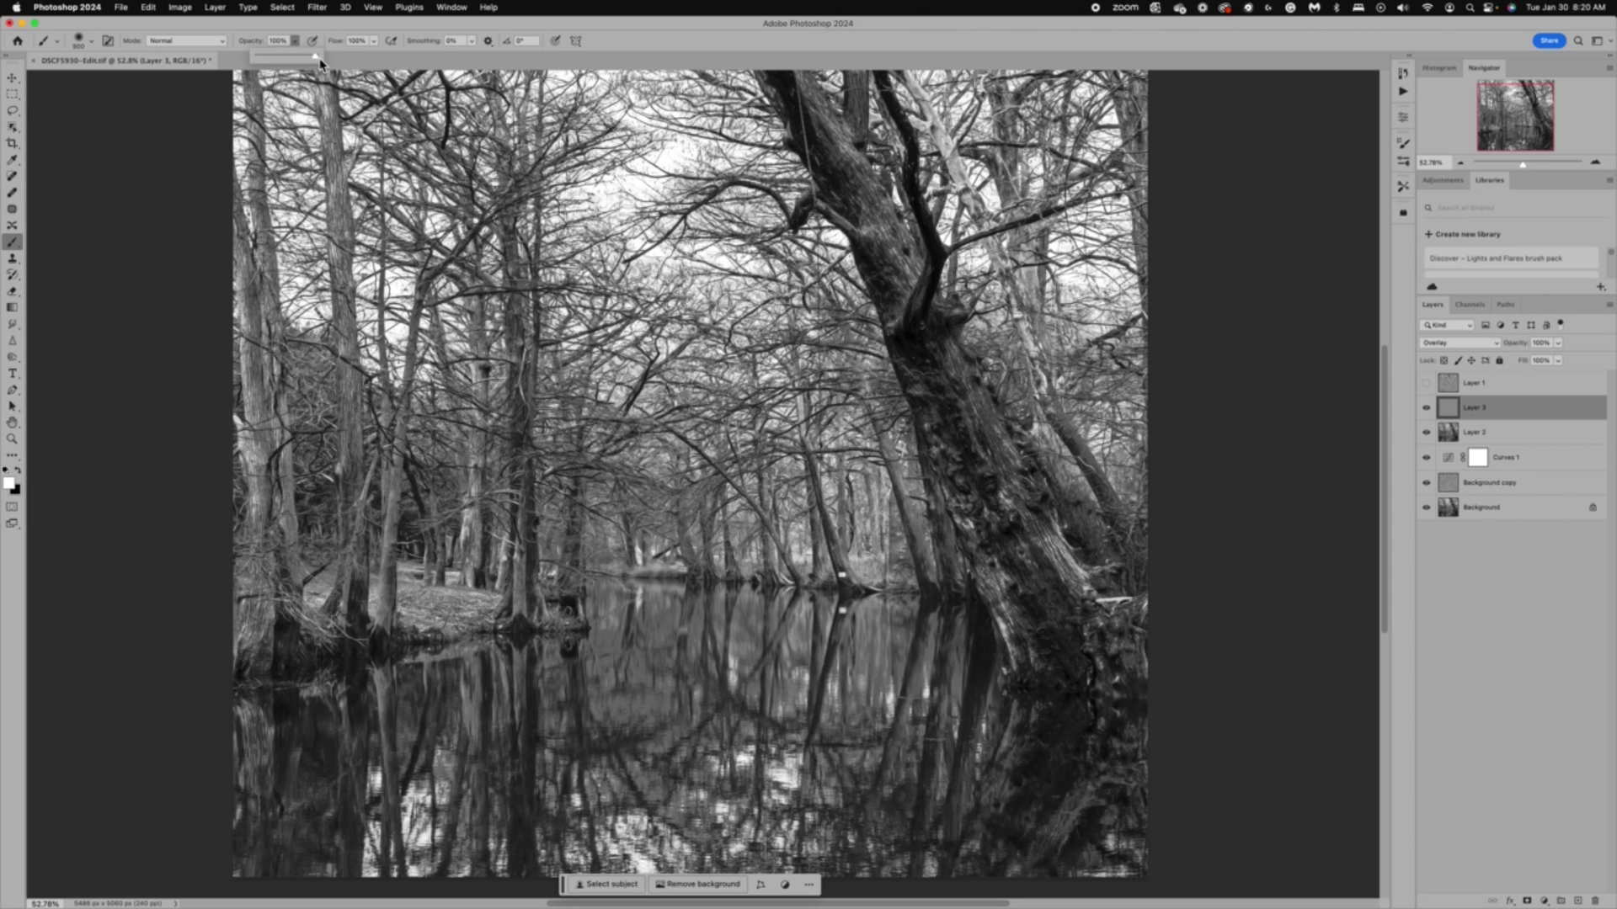
{"action": "left_click", "coordinate": [397, 801]}
{"action": "left_click", "coordinate": [404, 811]}
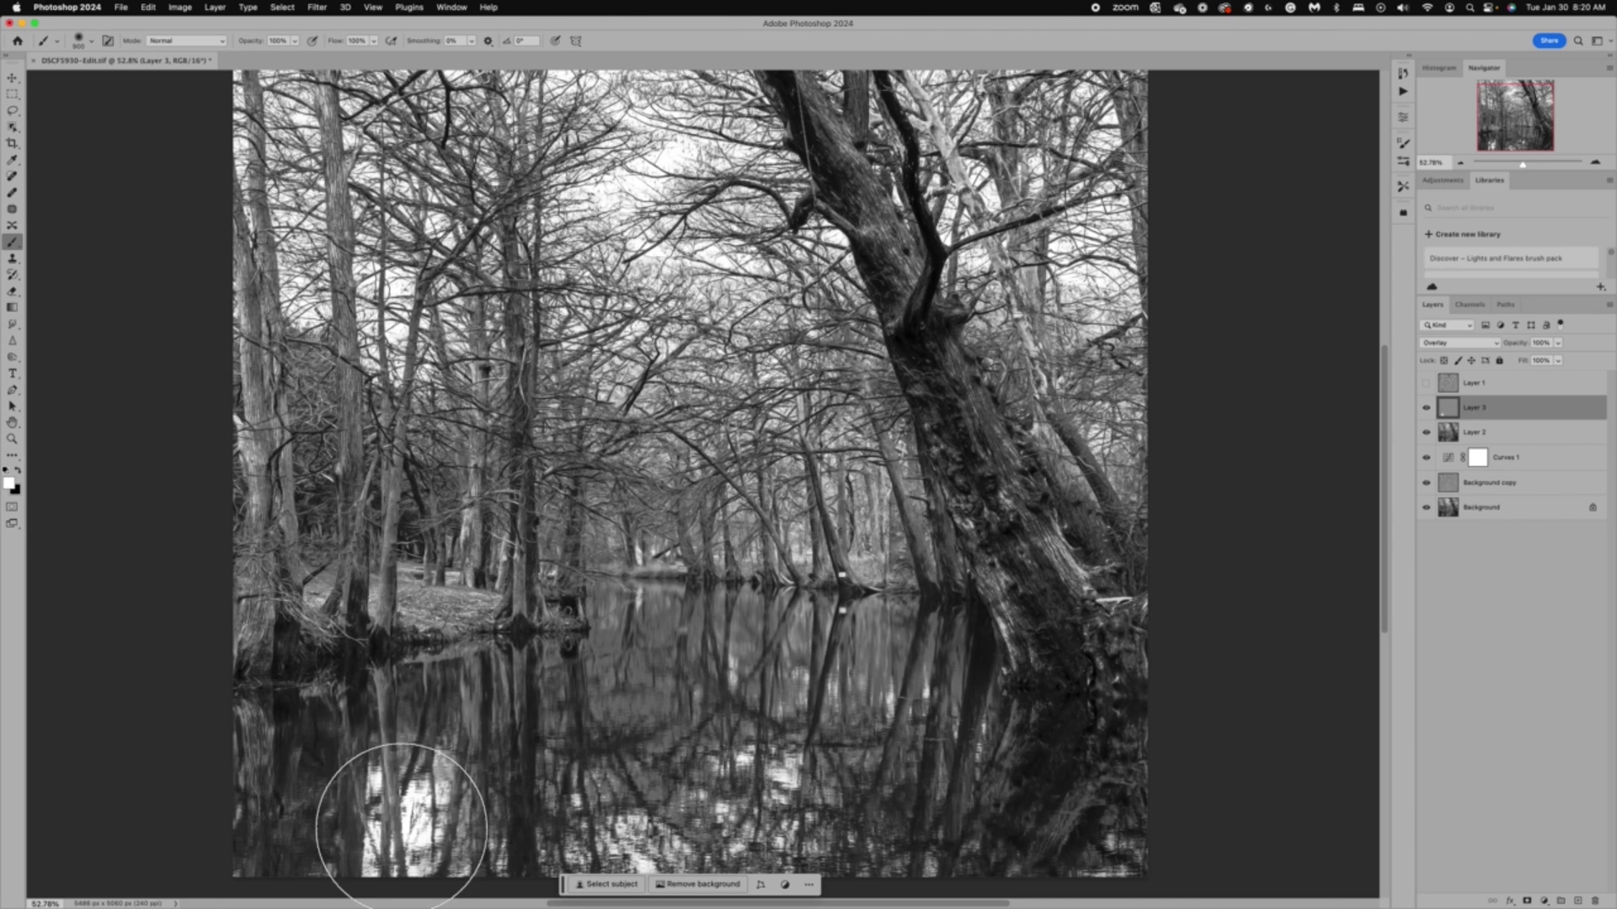
{"action": "mouse_move", "coordinate": [579, 825]}
{"action": "left_mouse_down"}
{"action": "mouse_move", "coordinate": [649, 823]}
{"action": "mouse_move", "coordinate": [758, 758]}
{"action": "mouse_move", "coordinate": [830, 823]}
{"action": "mouse_move", "coordinate": [892, 830]}
{"action": "mouse_move", "coordinate": [881, 710]}
{"action": "mouse_move", "coordinate": [750, 679]}
{"action": "left_mouse_up"}
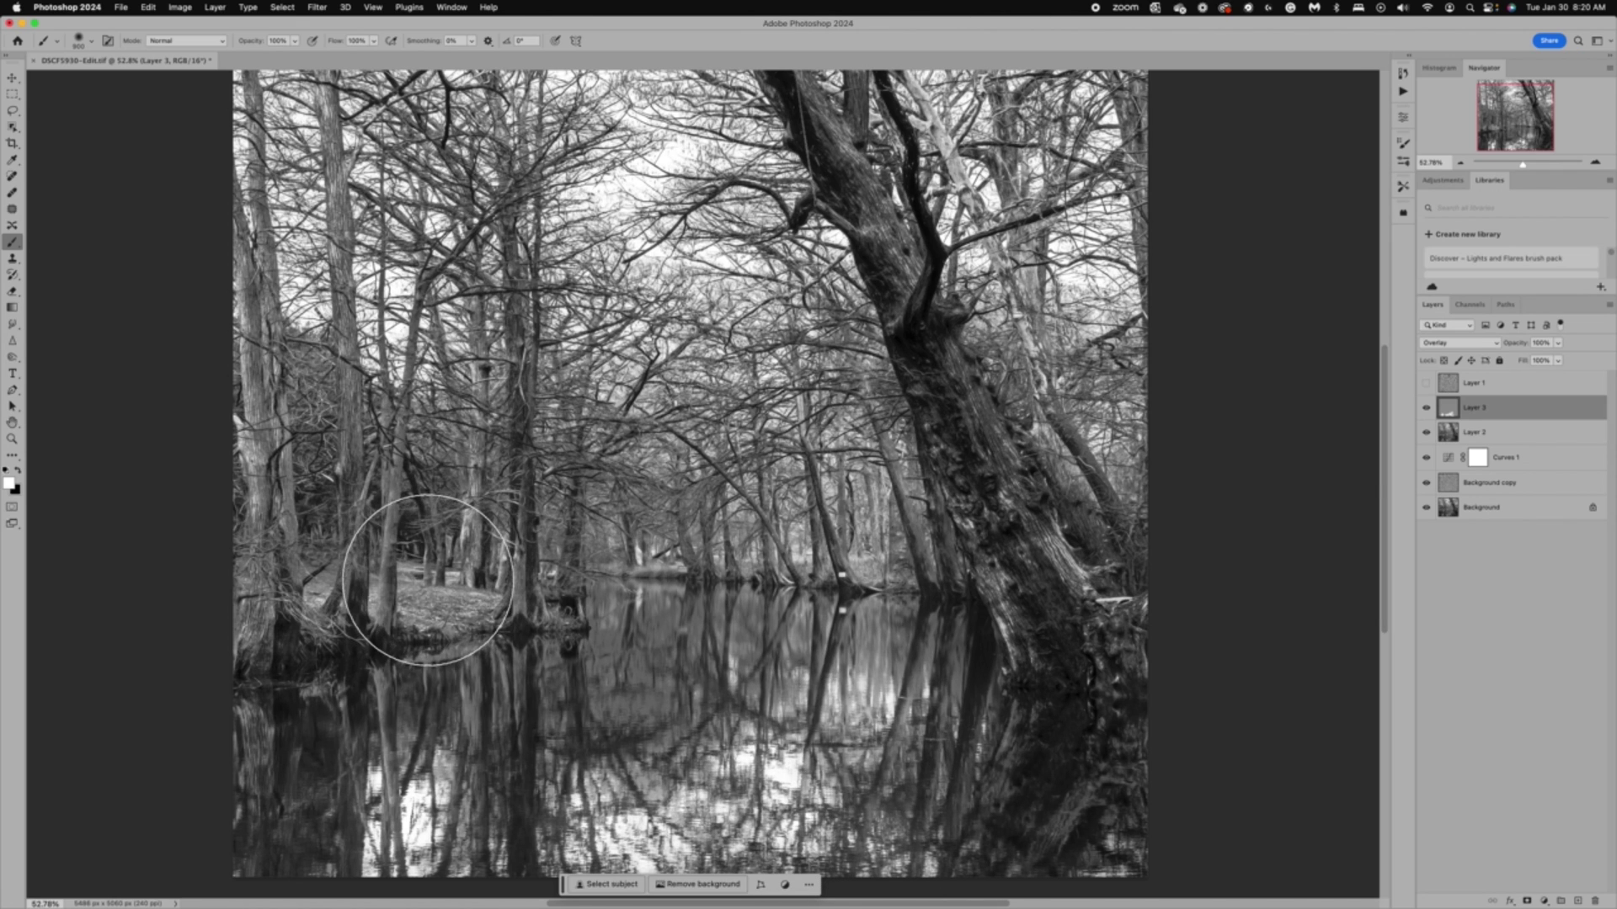
Step: Brighten the grassy riverbank with white brush strokes, and reduce the brush size to reach the tree trunks behind it
{"action": "mouse_move", "coordinate": [422, 578]}
{"action": "left_mouse_down"}
{"action": "mouse_move", "coordinate": [329, 573]}
{"action": "mouse_move", "coordinate": [487, 593]}
{"action": "left_mouse_up"}
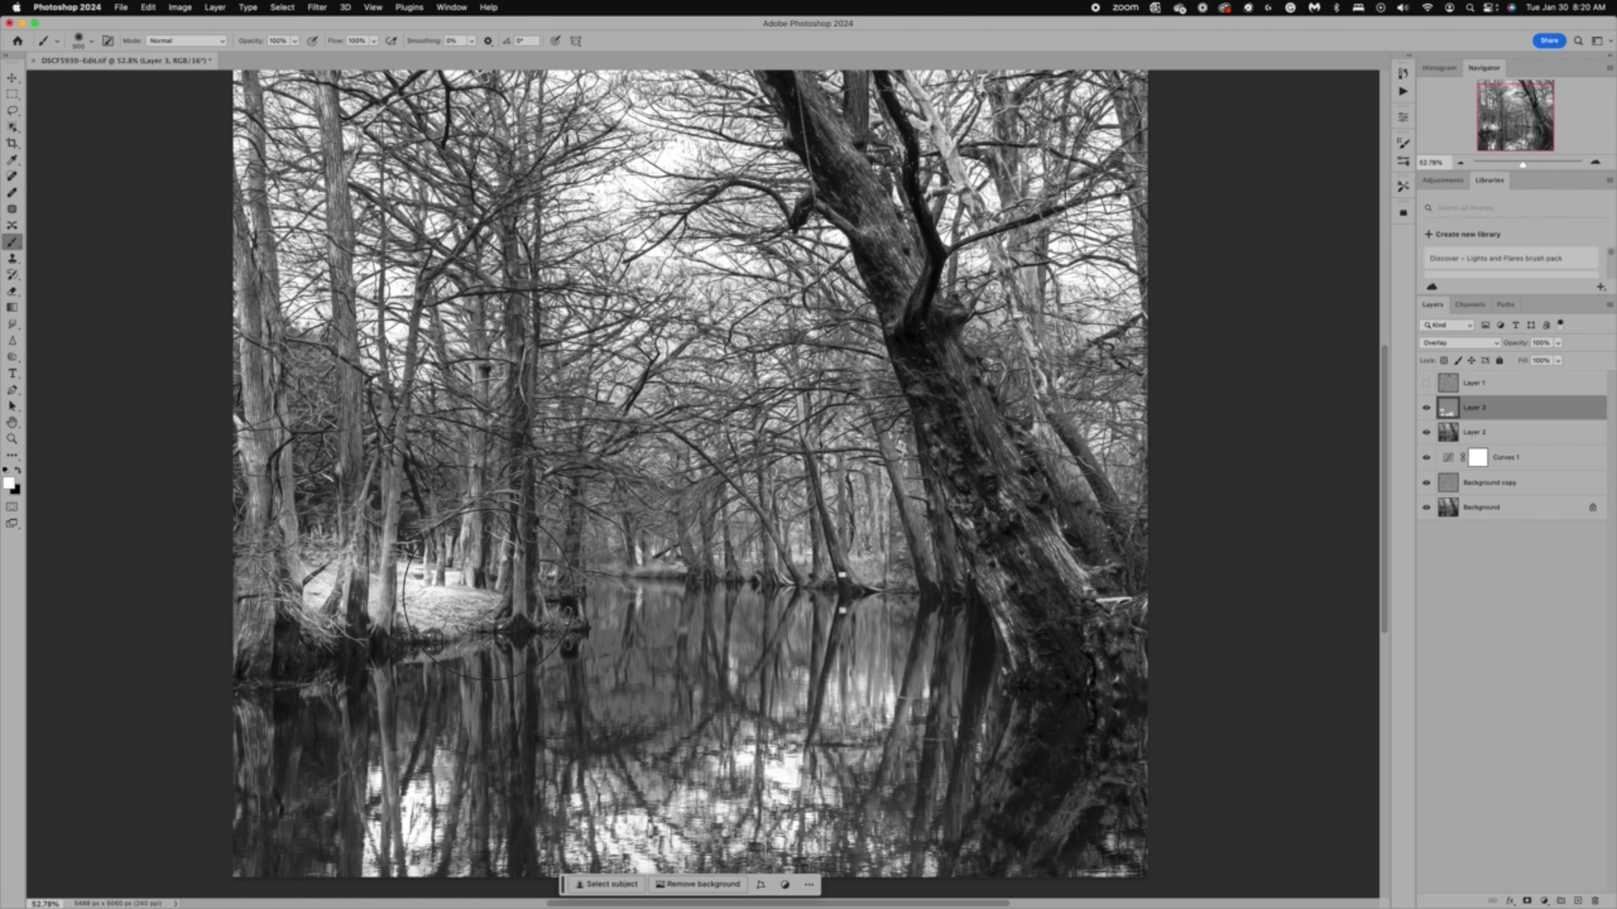
{"action": "key", "text": "bracketleft"}
{"action": "key", "text": "bracketleft"}
{"action": "key", "text": "bracketleft"}
{"action": "key", "text": "bracketleft"}
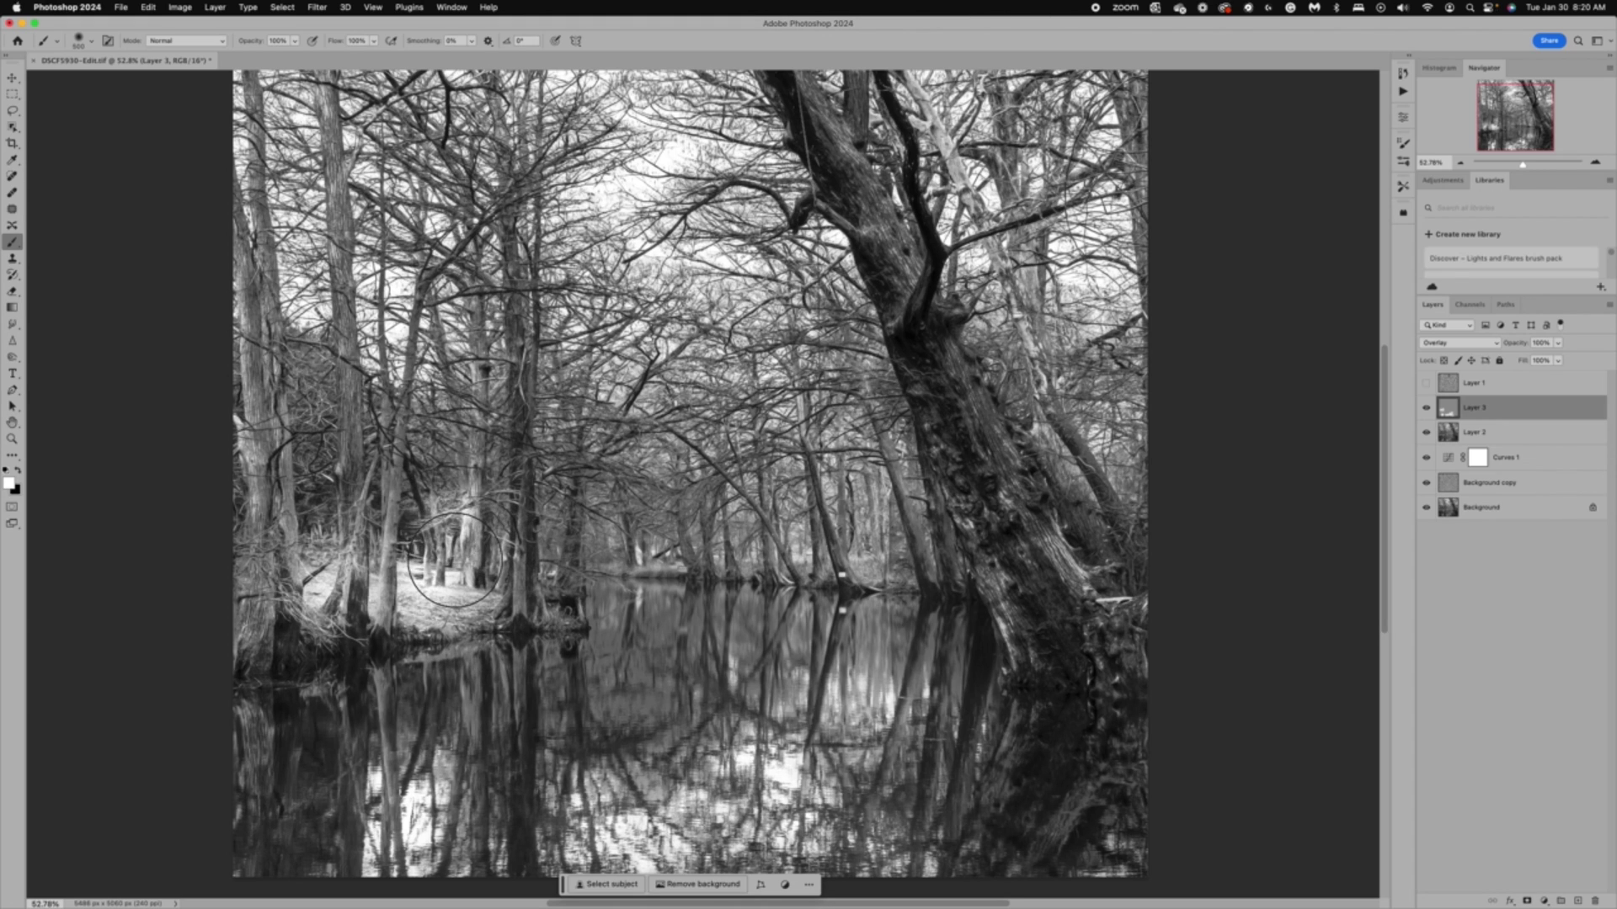
Step: Lower the opacity of the dodging layer, Layer 3, to about 49%
{"action": "left_click", "coordinate": [1559, 343]}
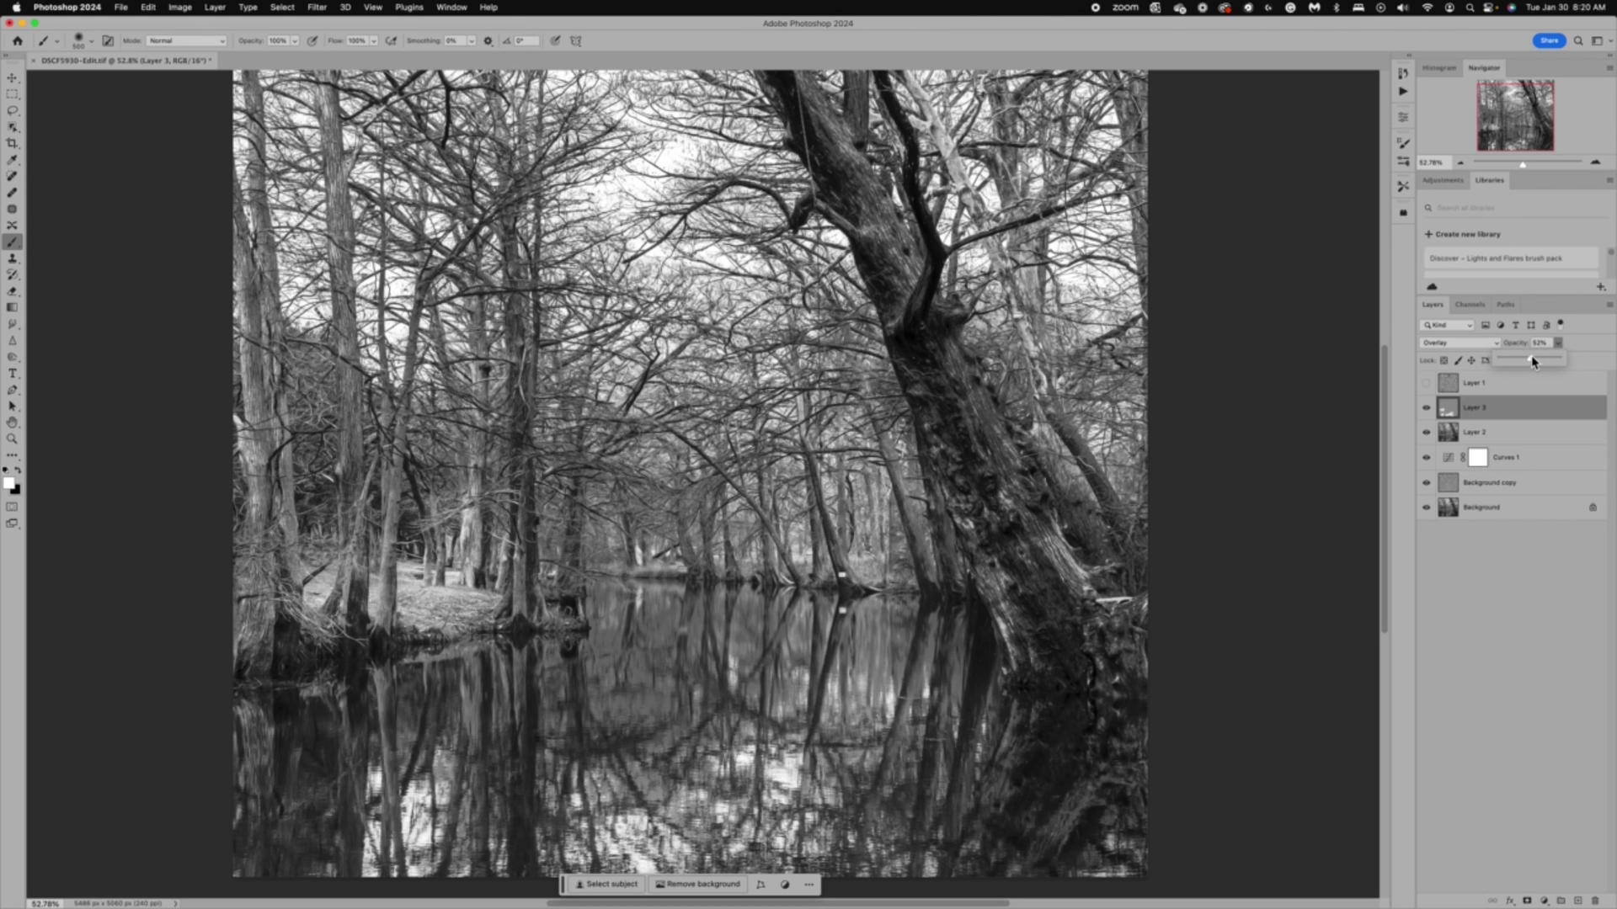
{"action": "left_click", "coordinate": [1532, 362]}
{"action": "left_click_drag", "start_coordinate": [1532, 362], "coordinate": [1534, 362]}
Step: Brighten the tree trunks behind the riverbank and the darker water reflections with white brush strokes on Layer 3
{"action": "left_click", "coordinate": [459, 484]}
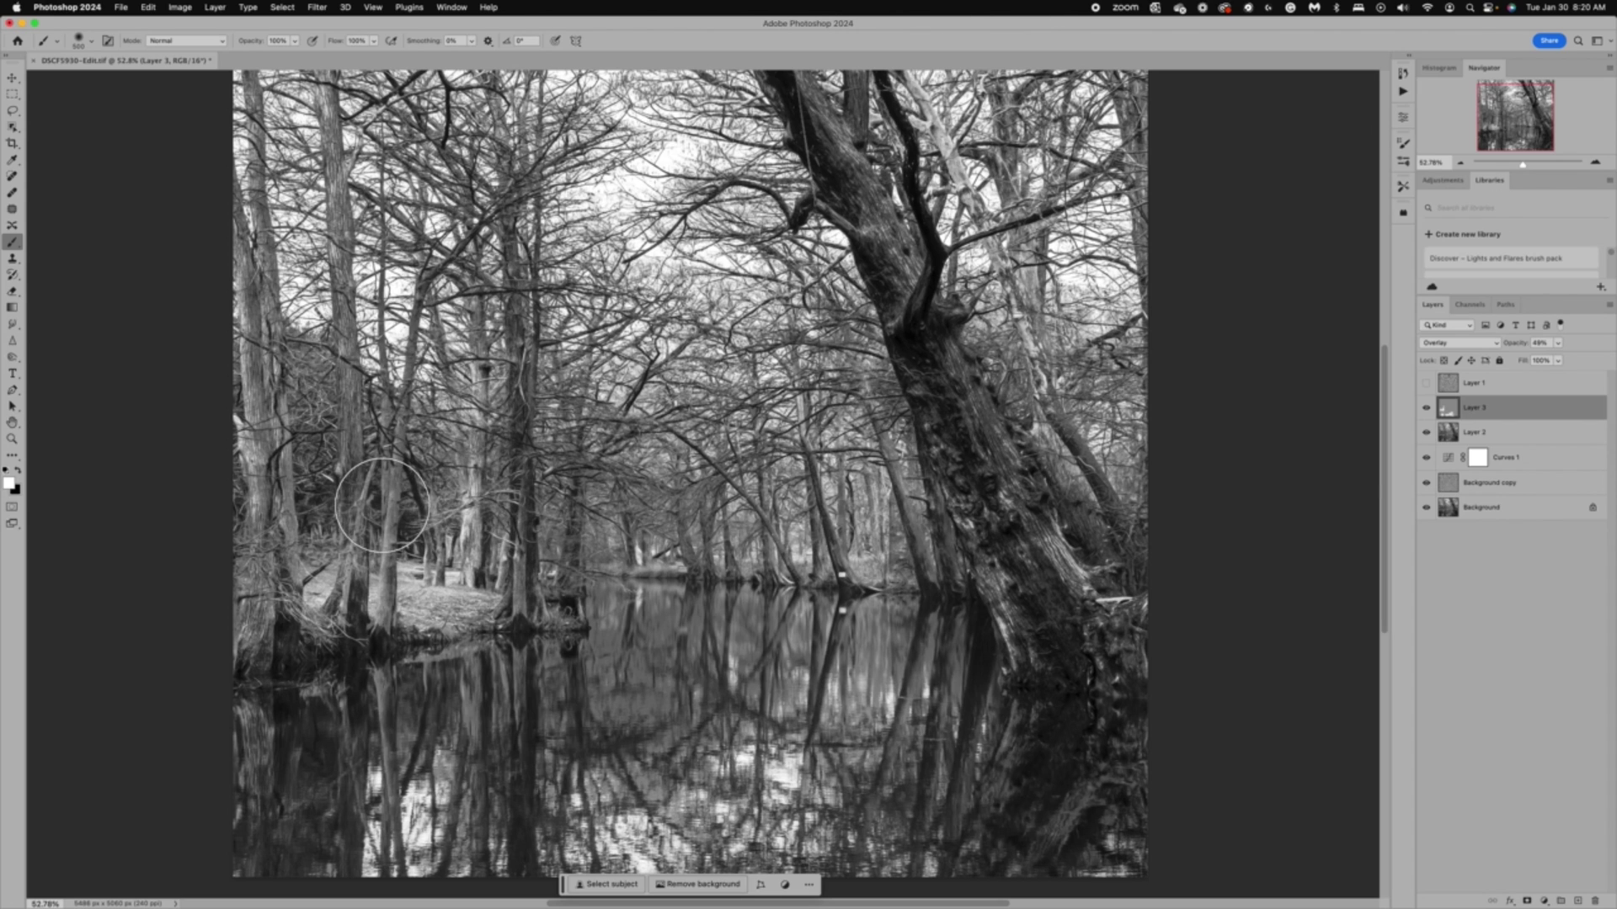
{"action": "mouse_move", "coordinate": [385, 695]}
{"action": "left_mouse_down"}
{"action": "mouse_move", "coordinate": [393, 819]}
{"action": "mouse_move", "coordinate": [270, 851]}
{"action": "mouse_move", "coordinate": [245, 607]}
{"action": "mouse_move", "coordinate": [268, 792]}
{"action": "left_mouse_up"}
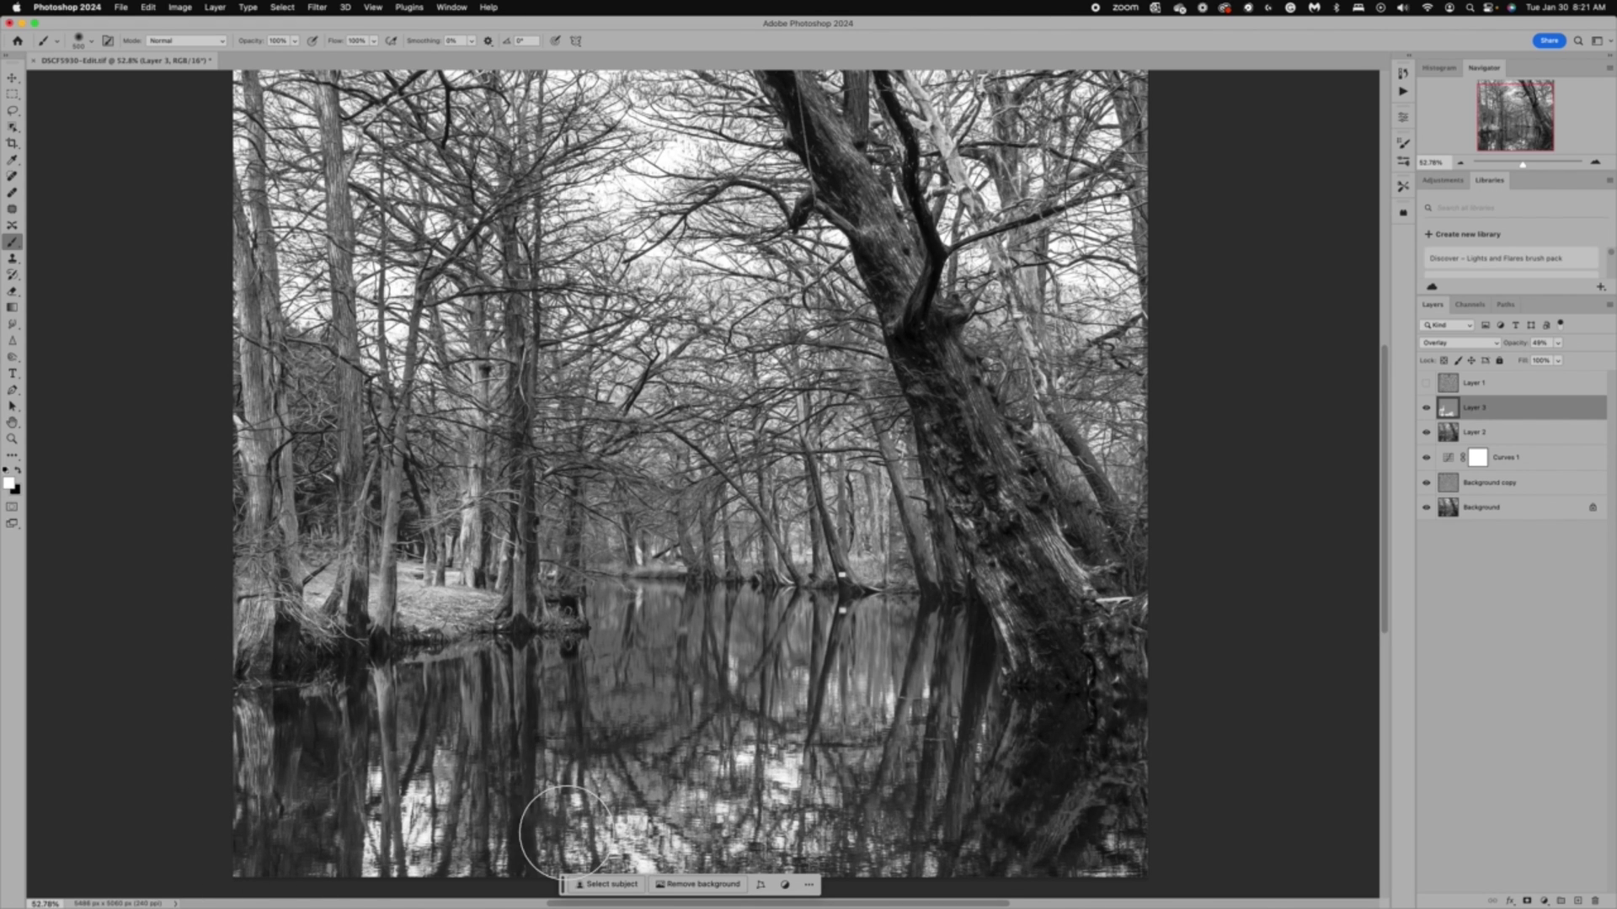
{"action": "mouse_move", "coordinate": [953, 721]}
{"action": "left_mouse_down"}
{"action": "mouse_move", "coordinate": [935, 682]}
{"action": "mouse_move", "coordinate": [876, 640]}
{"action": "mouse_move", "coordinate": [859, 674]}
{"action": "mouse_move", "coordinate": [800, 656]}
{"action": "mouse_move", "coordinate": [787, 674]}
{"action": "mouse_move", "coordinate": [751, 634]}
{"action": "left_mouse_up"}
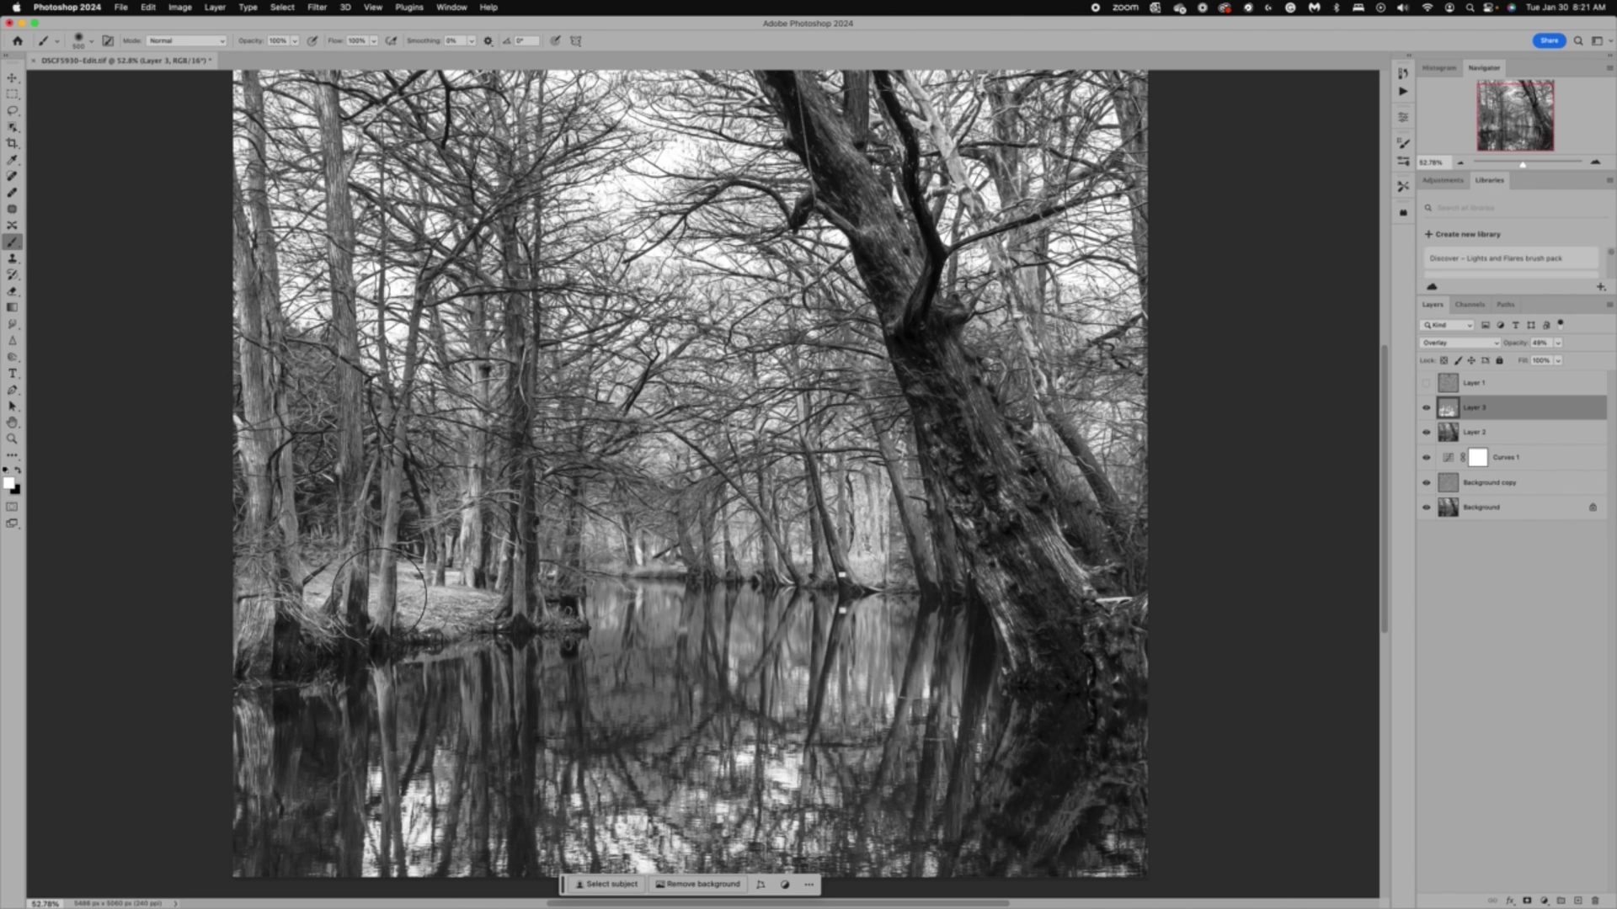
Step: Lower Layer 3's opacity to 47% and compare the photo with and without the dodging layer
{"action": "left_click", "coordinate": [1559, 344]}
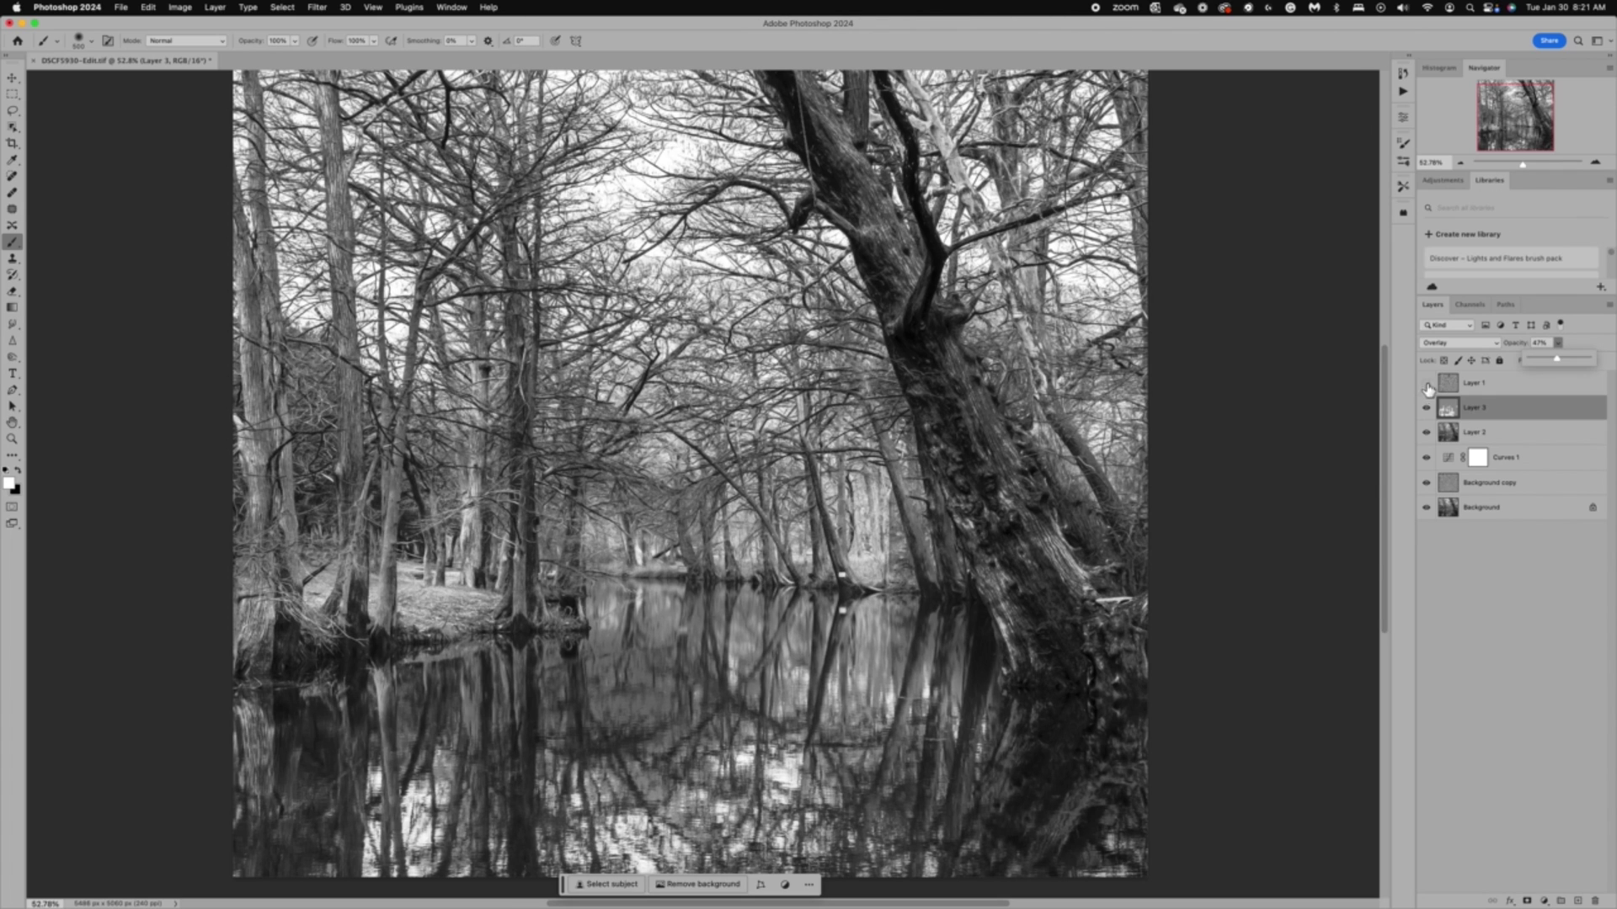
{"action": "left_click", "coordinate": [1427, 409]}
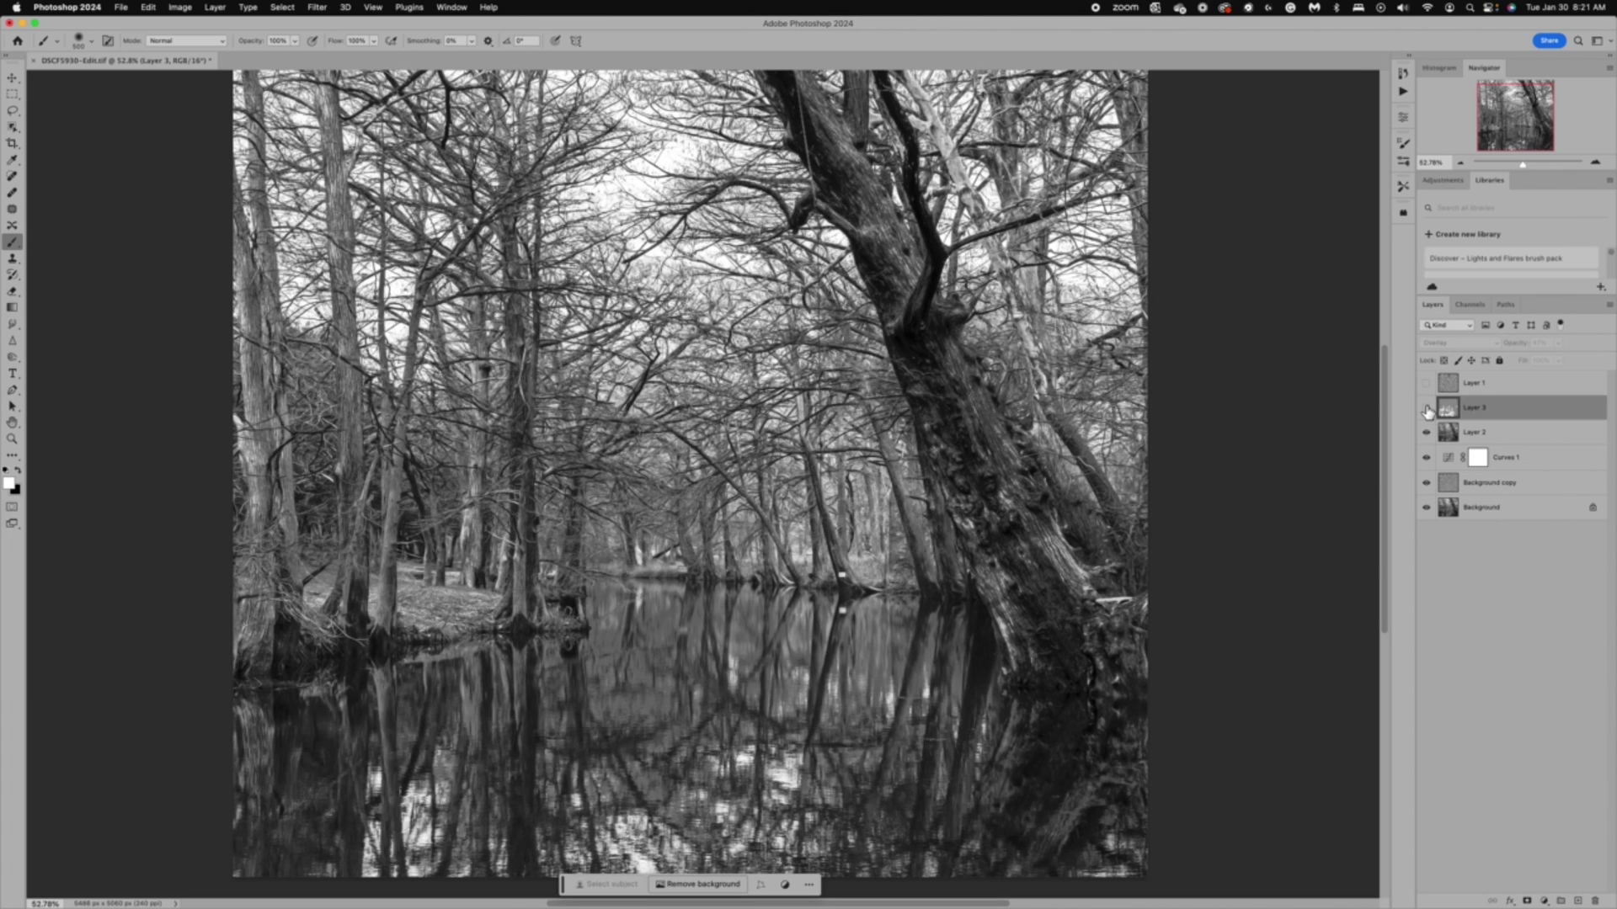
{"action": "left_click", "coordinate": [1427, 409]}
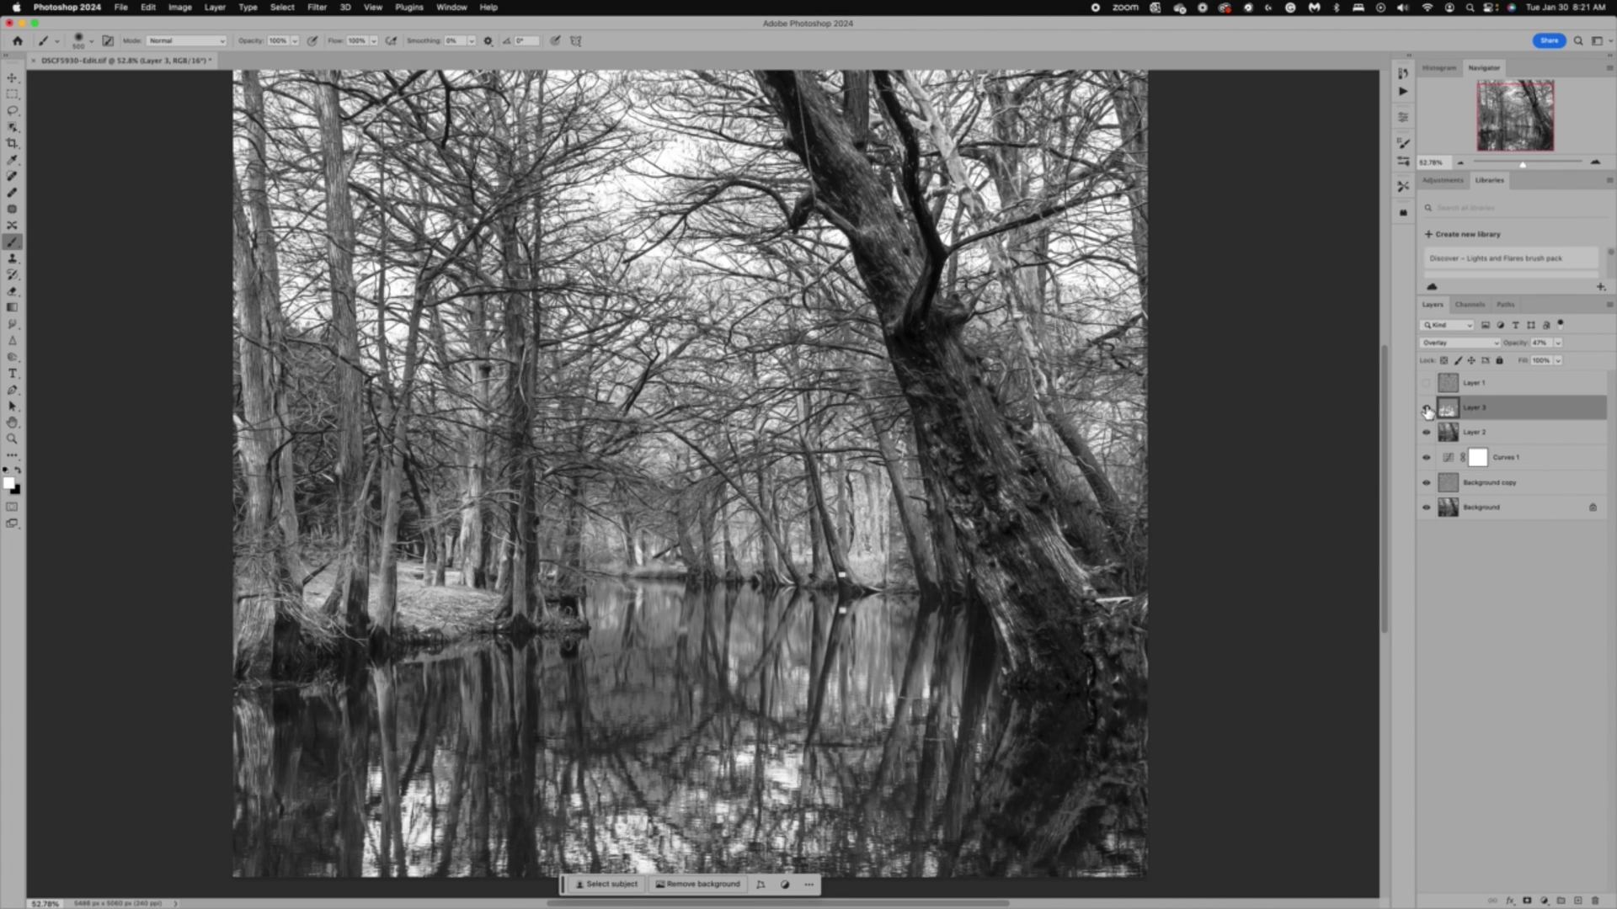
{"action": "left_click", "coordinate": [1427, 410]}
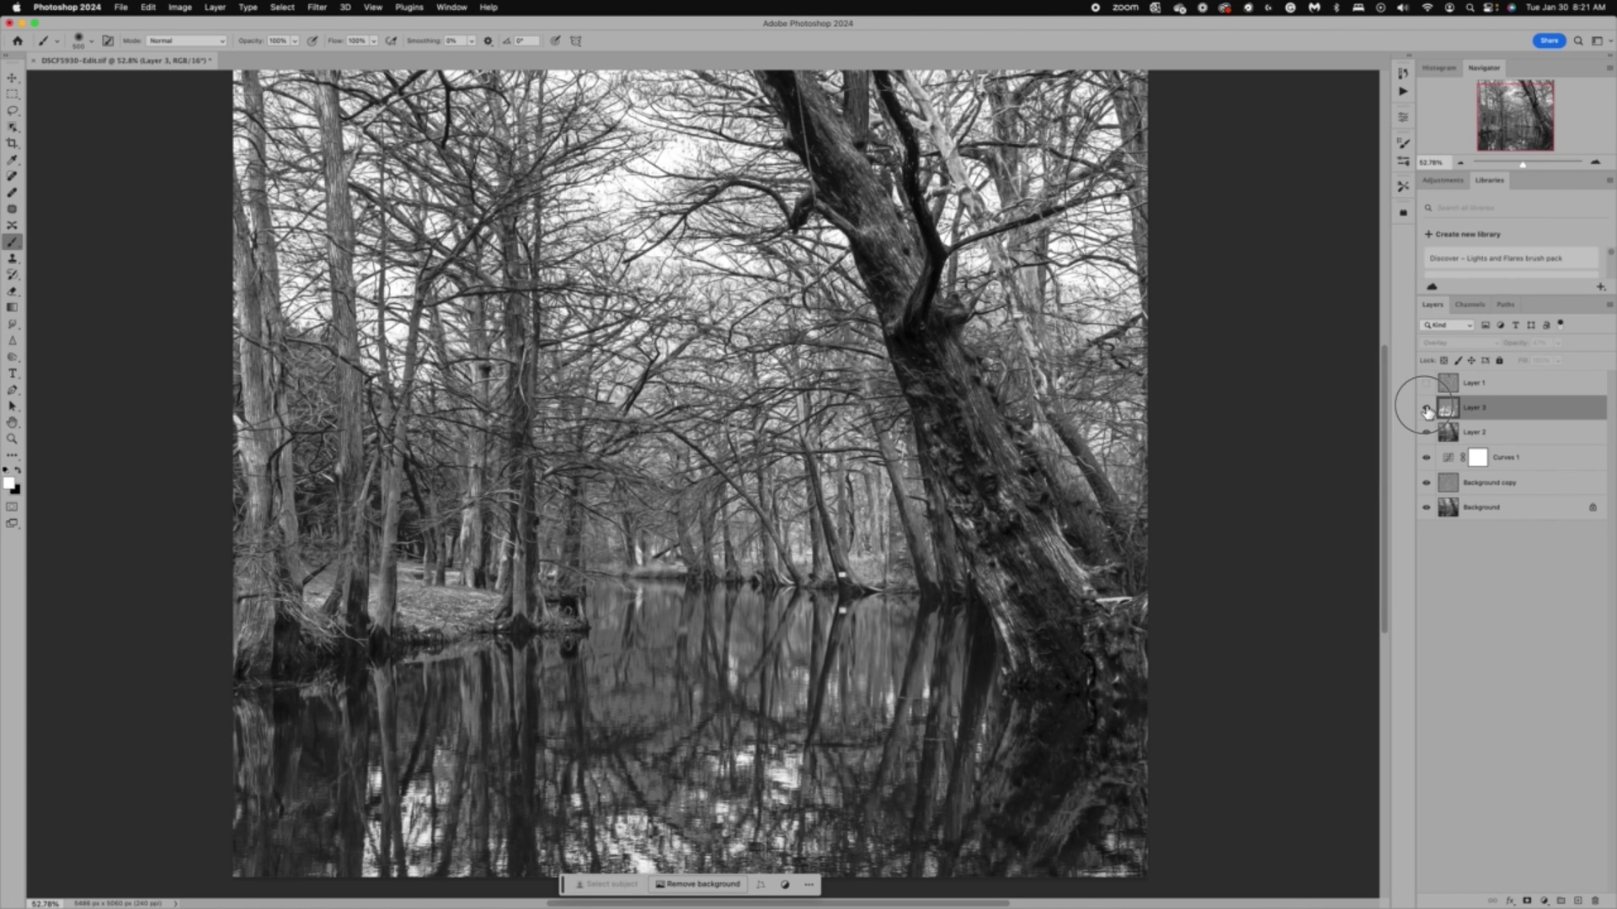
{"action": "left_click", "coordinate": [1426, 409]}
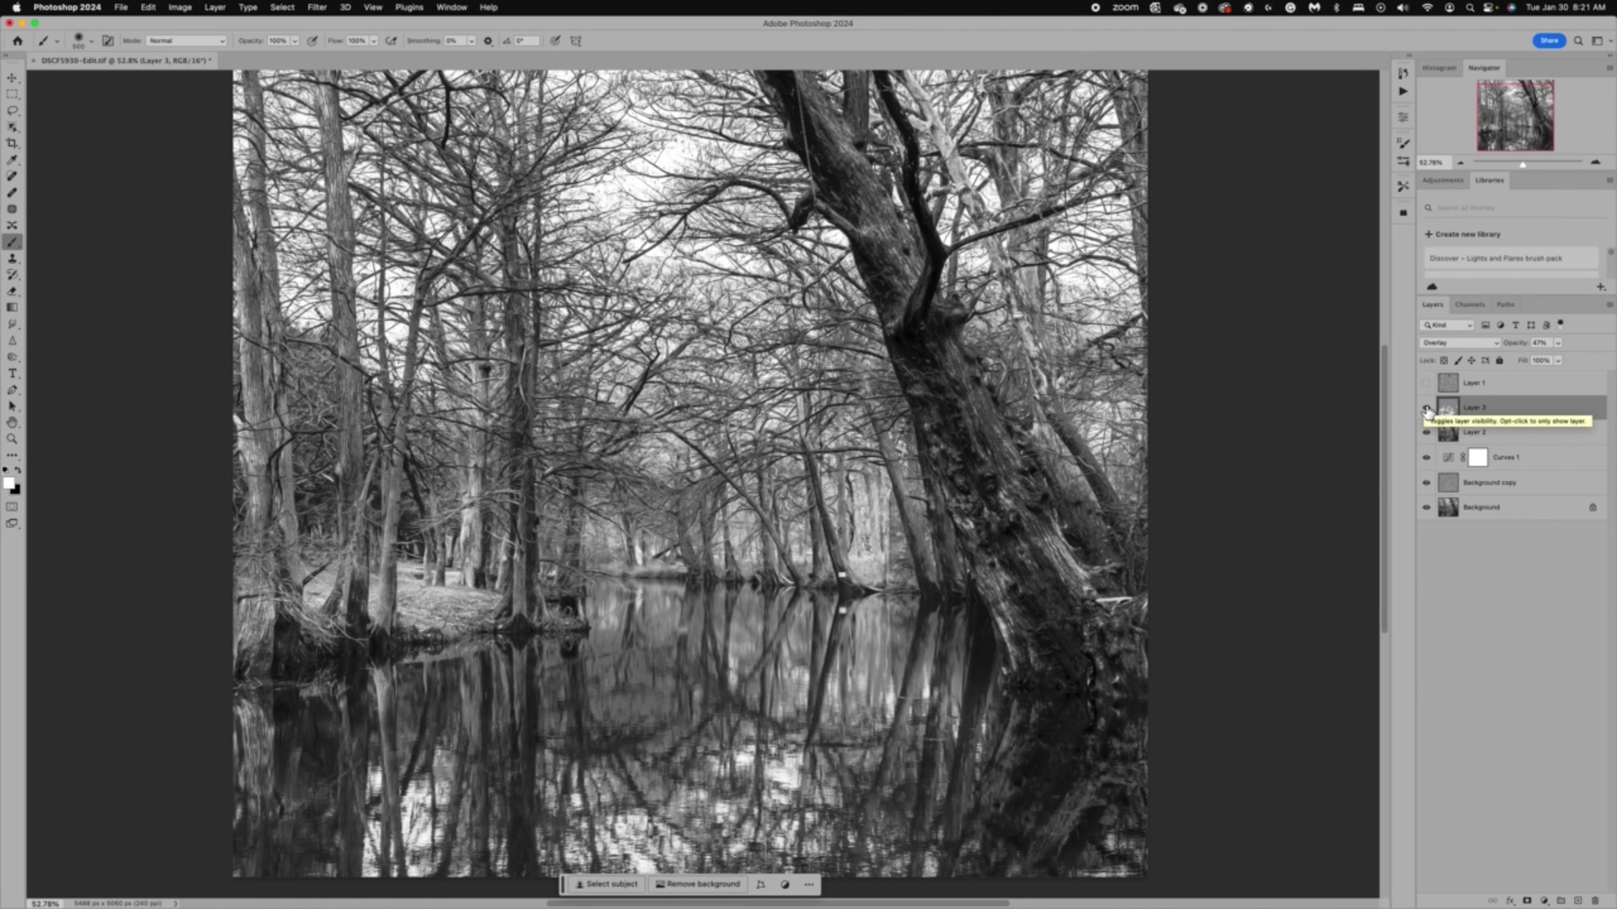
Step: Add a layer mask to Layer 3 and tone down overly bright riverbank areas with a smaller black brush at 38% opacity
{"action": "left_click", "coordinate": [1529, 901]}
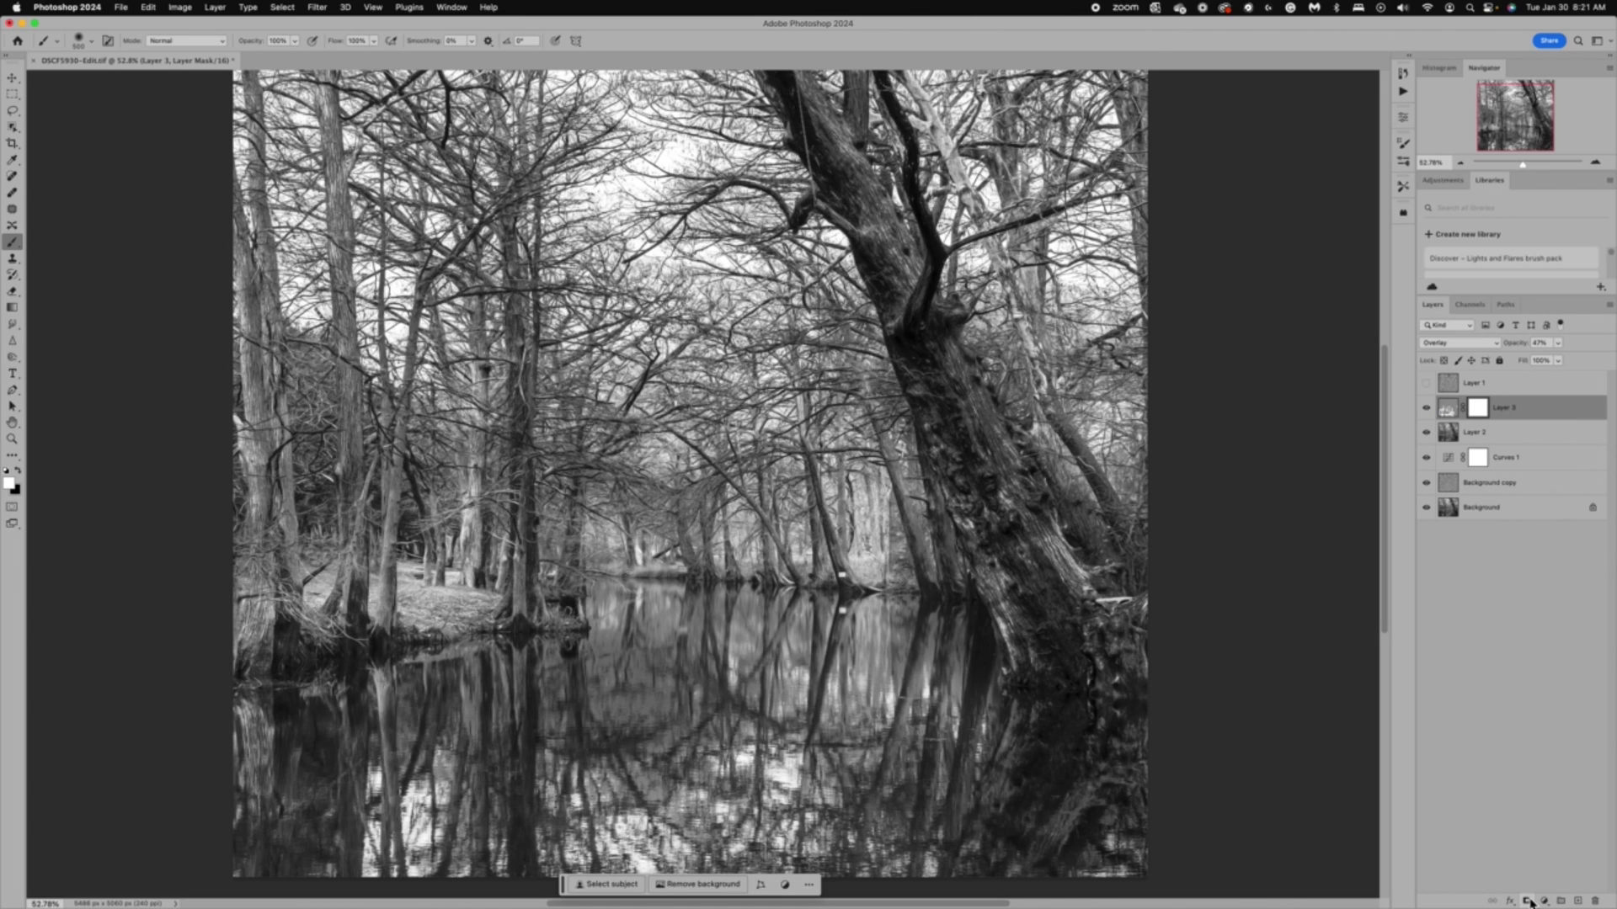
{"action": "left_click", "coordinate": [18, 472]}
{"action": "left_click", "coordinate": [295, 42]}
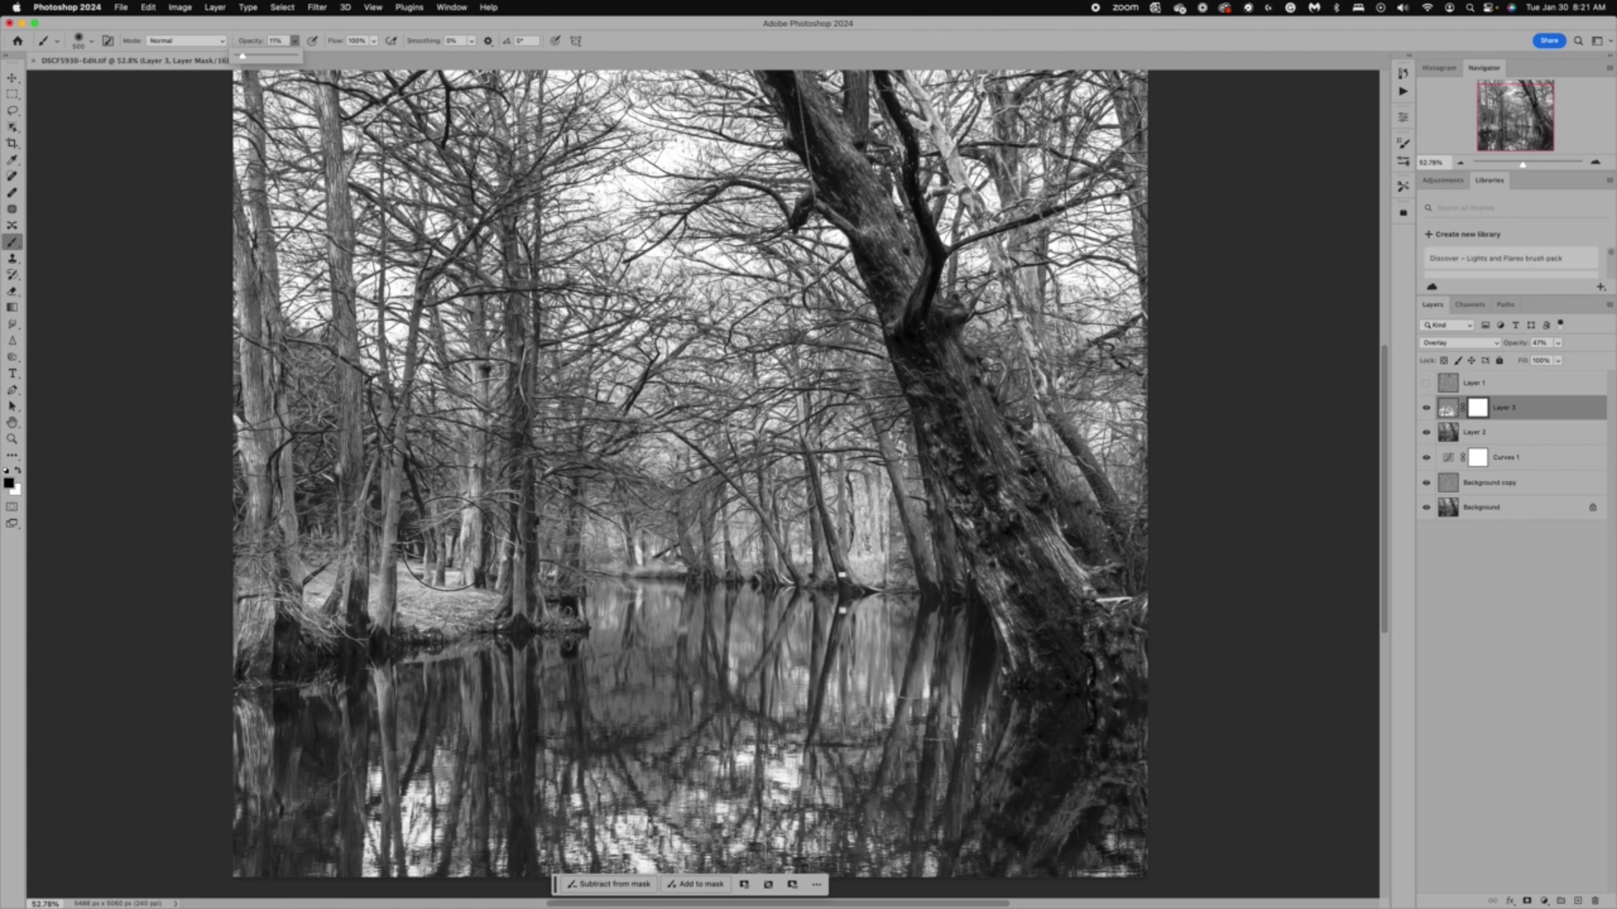
{"action": "key", "text": "bracketleft"}
{"action": "key", "text": "bracketleft"}
{"action": "key", "text": "bracketleft"}
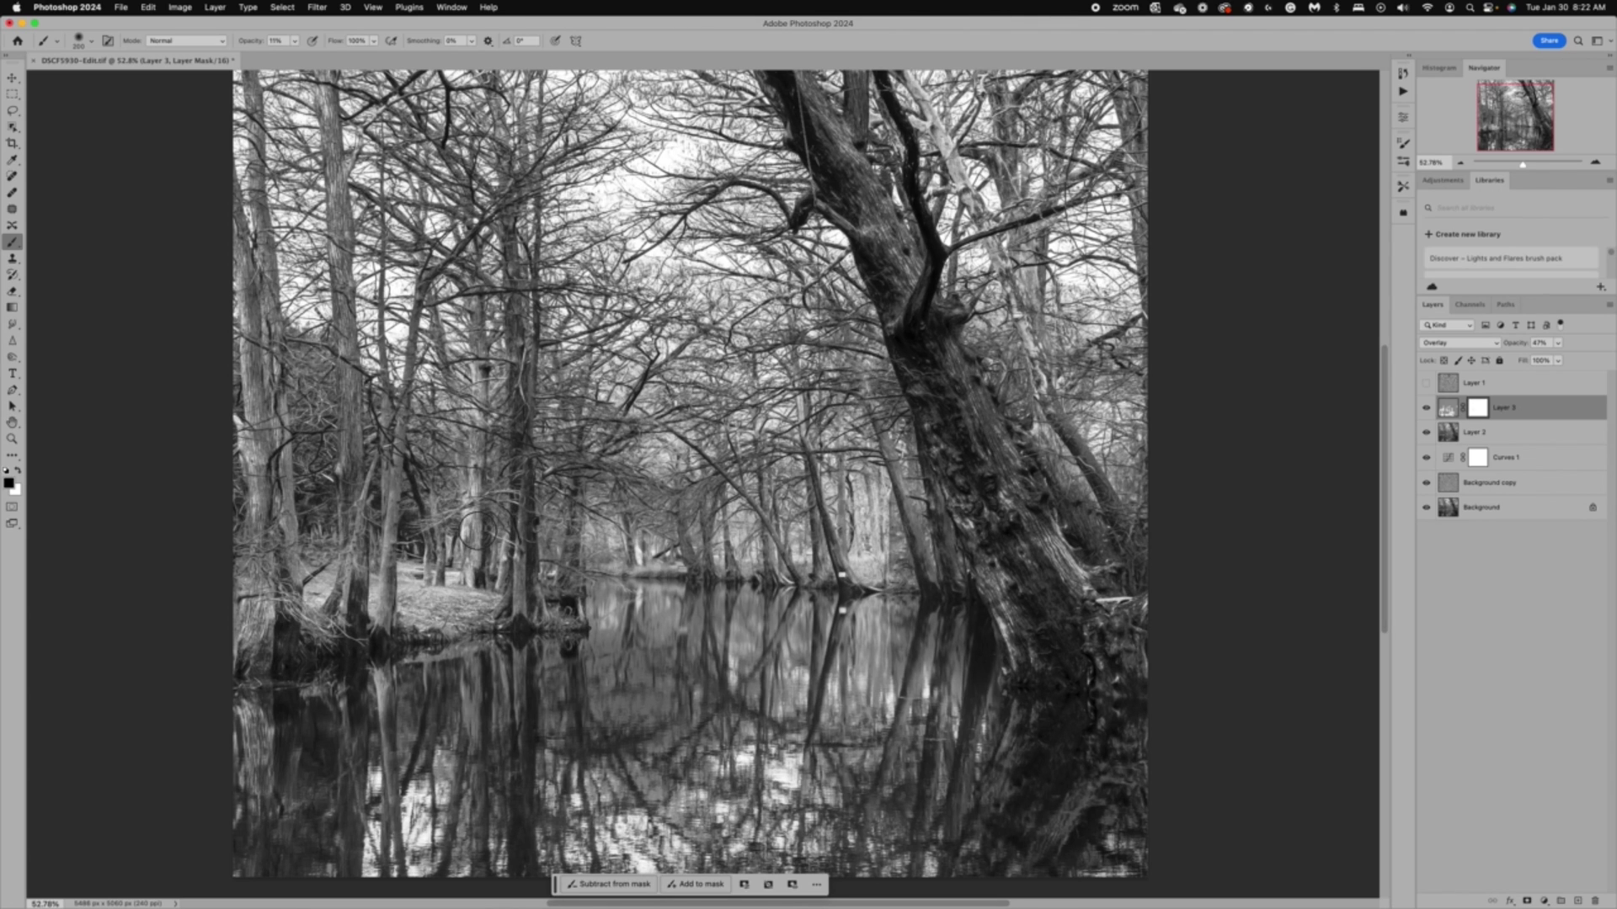
{"action": "left_click", "coordinate": [295, 40]}
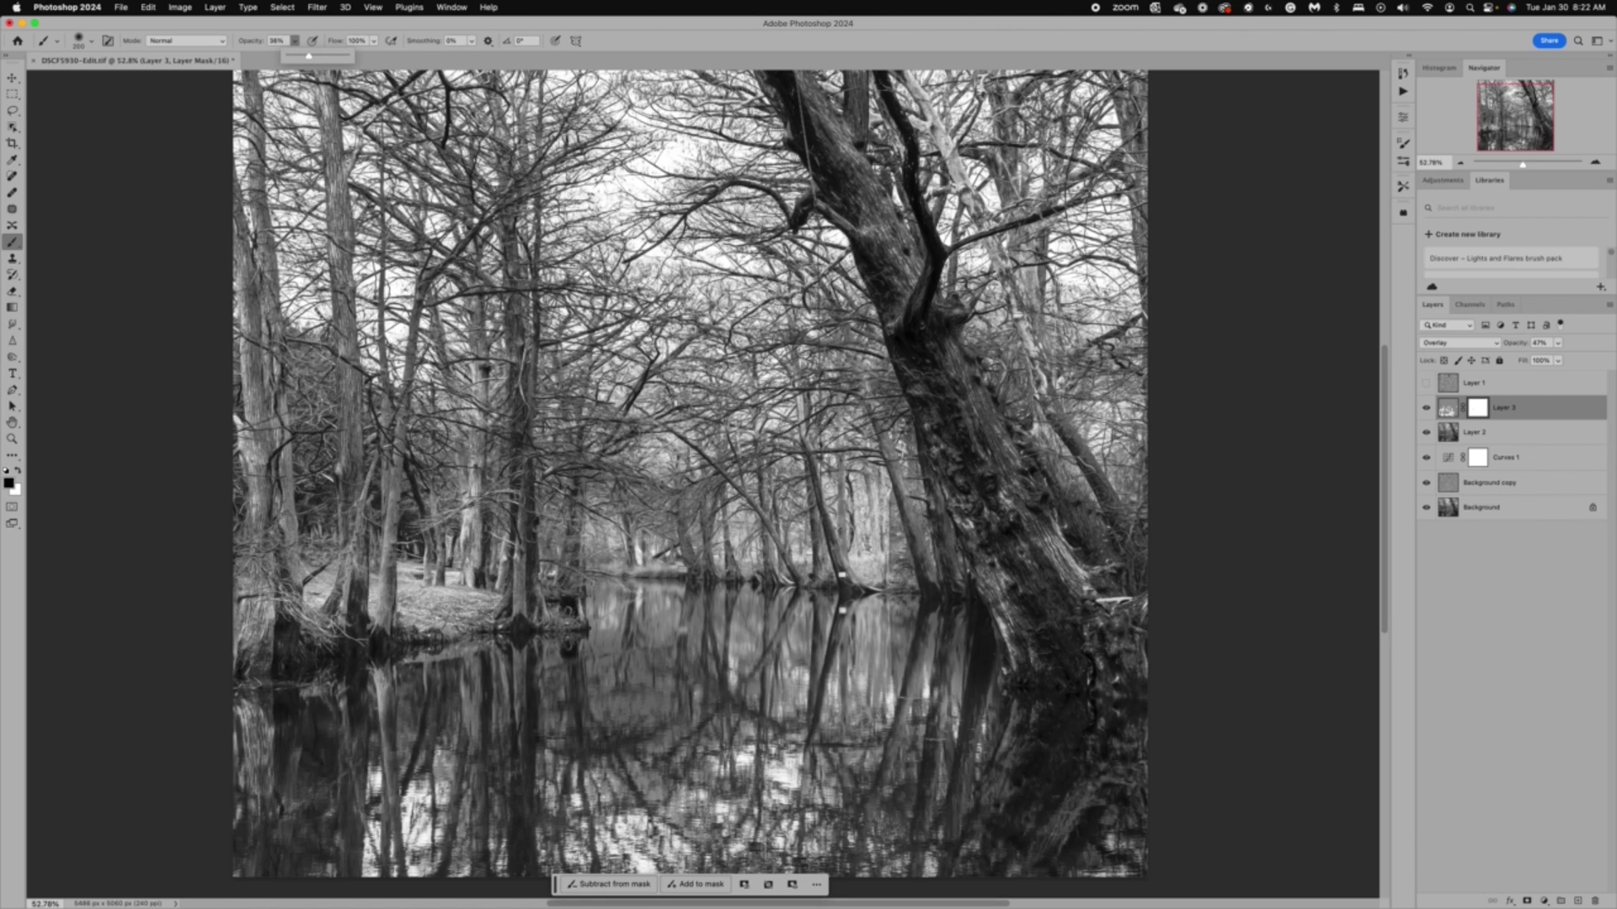
{"action": "left_click", "coordinate": [476, 552]}
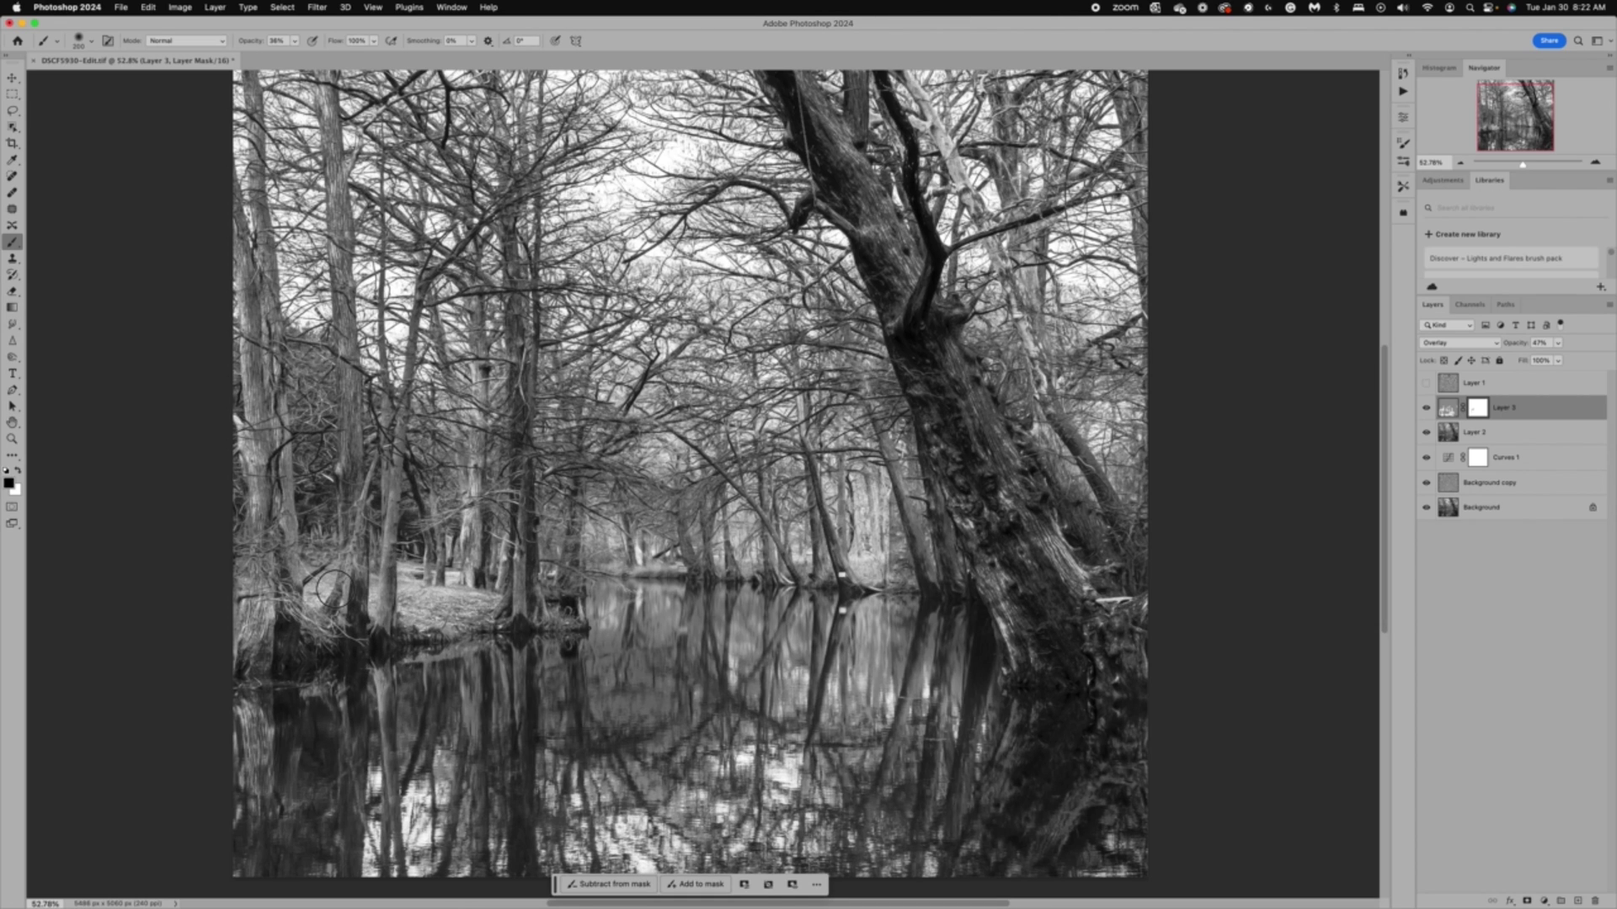
Step: Compare the photo with and without the masked Layer 3 to check the dodging effect
{"action": "left_click", "coordinate": [1426, 412]}
{"action": "left_click", "coordinate": [1427, 410]}
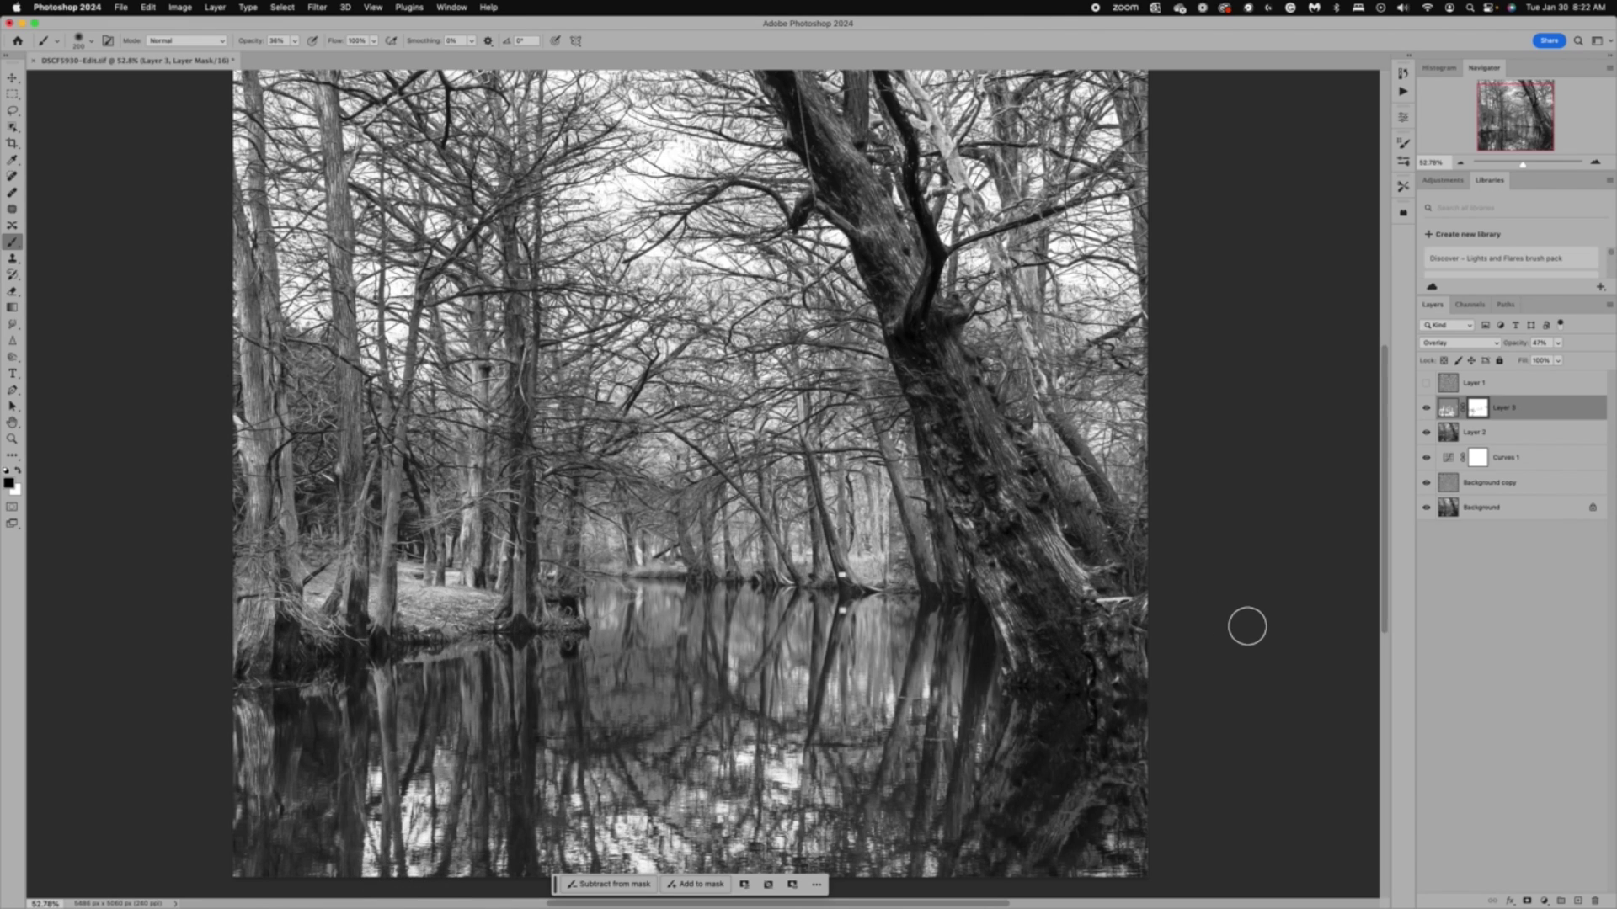
{"action": "left_click", "coordinate": [1426, 411]}
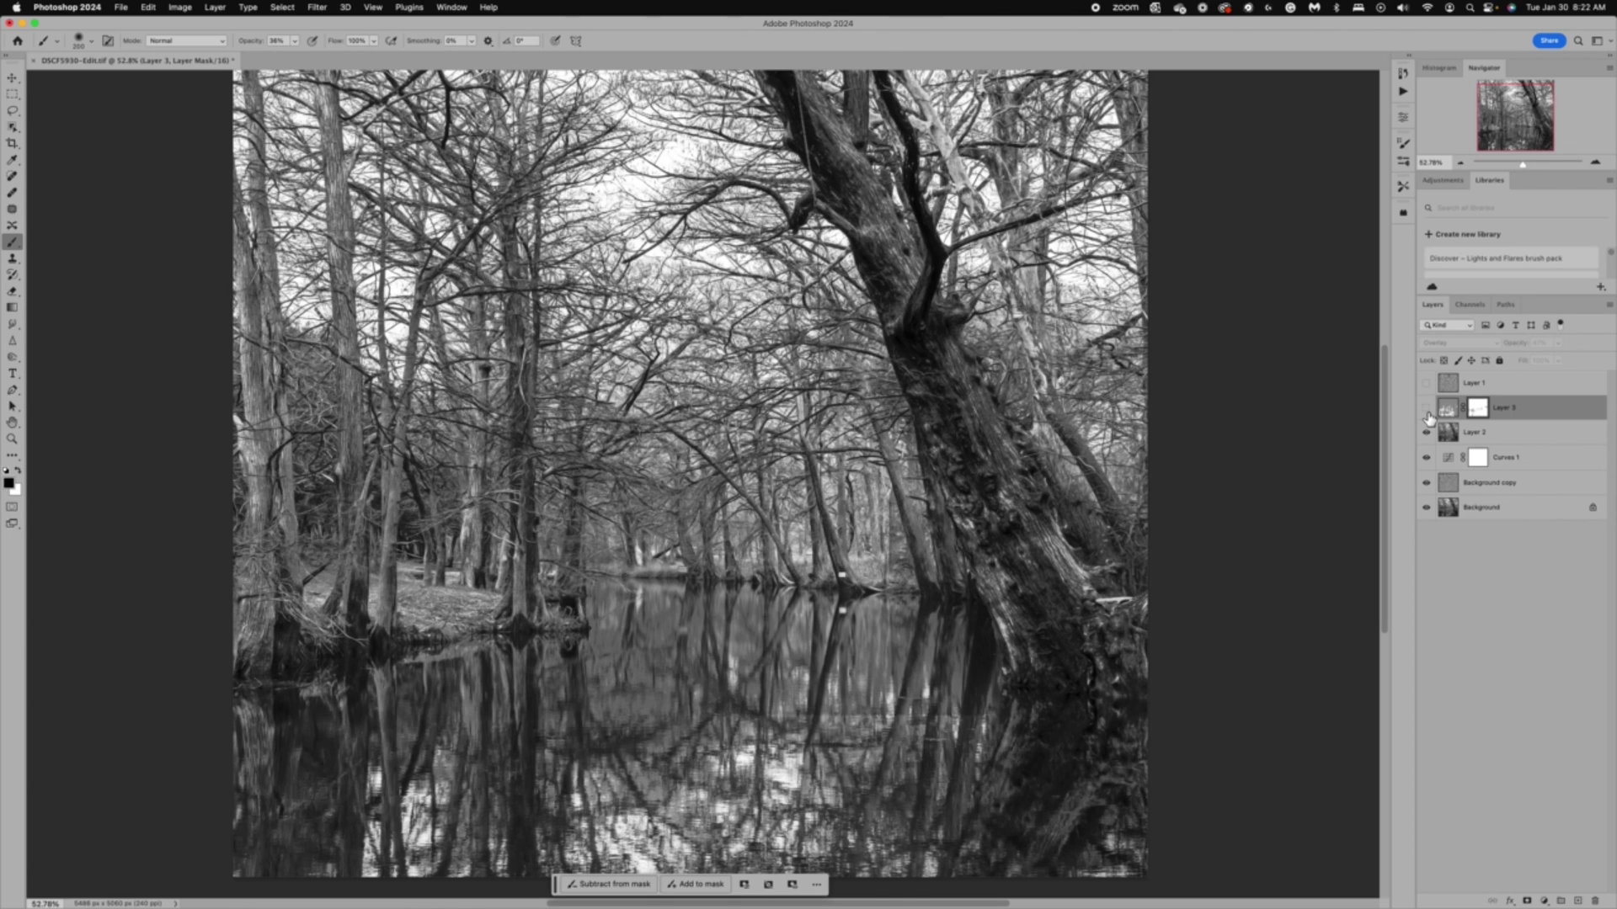
{"action": "left_click", "coordinate": [1427, 411]}
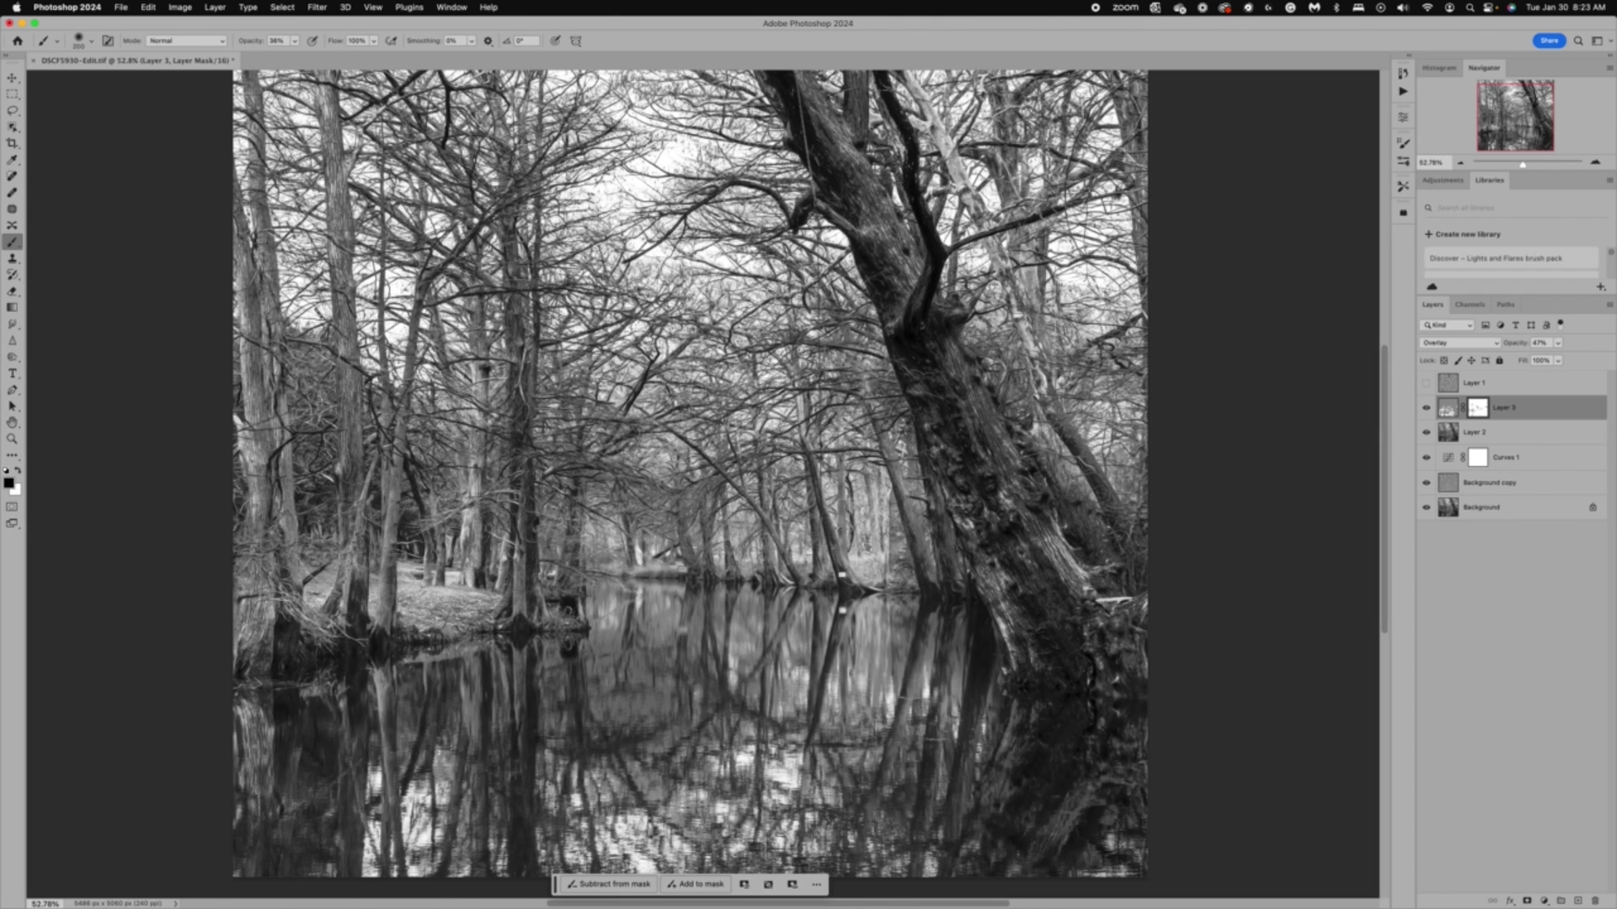
Step: On a new layer, remove the bright branch and distracting spots around the leaning trunk using the Content-Aware Spot Healing Brush with Sample All Layers
{"action": "left_click", "coordinate": [12, 176]}
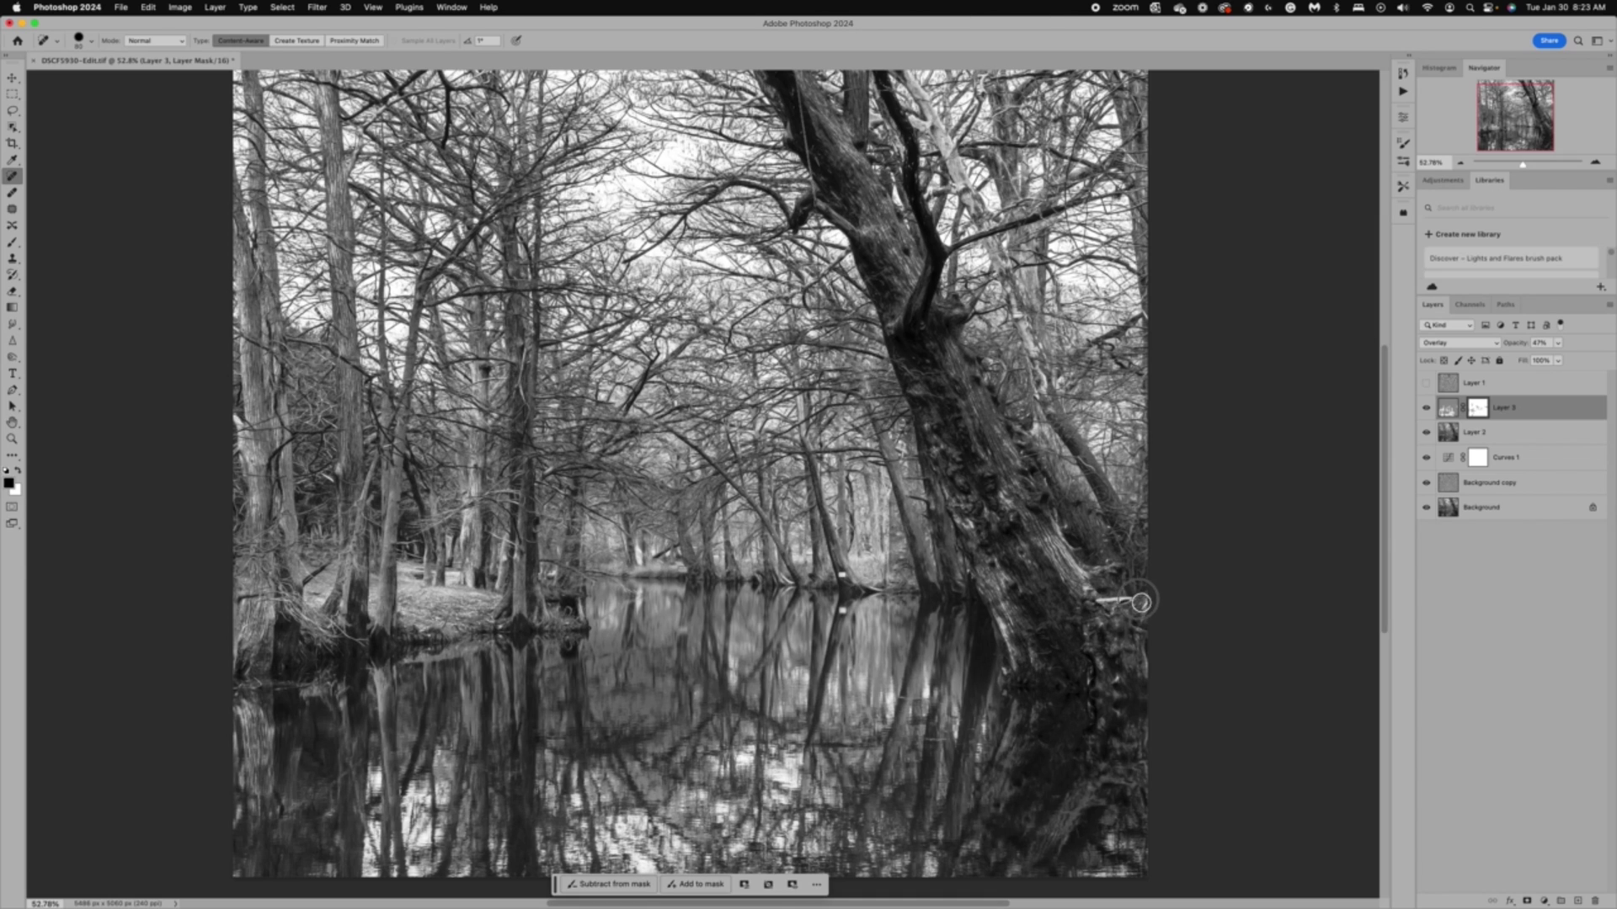
{"action": "left_click", "coordinate": [1578, 901]}
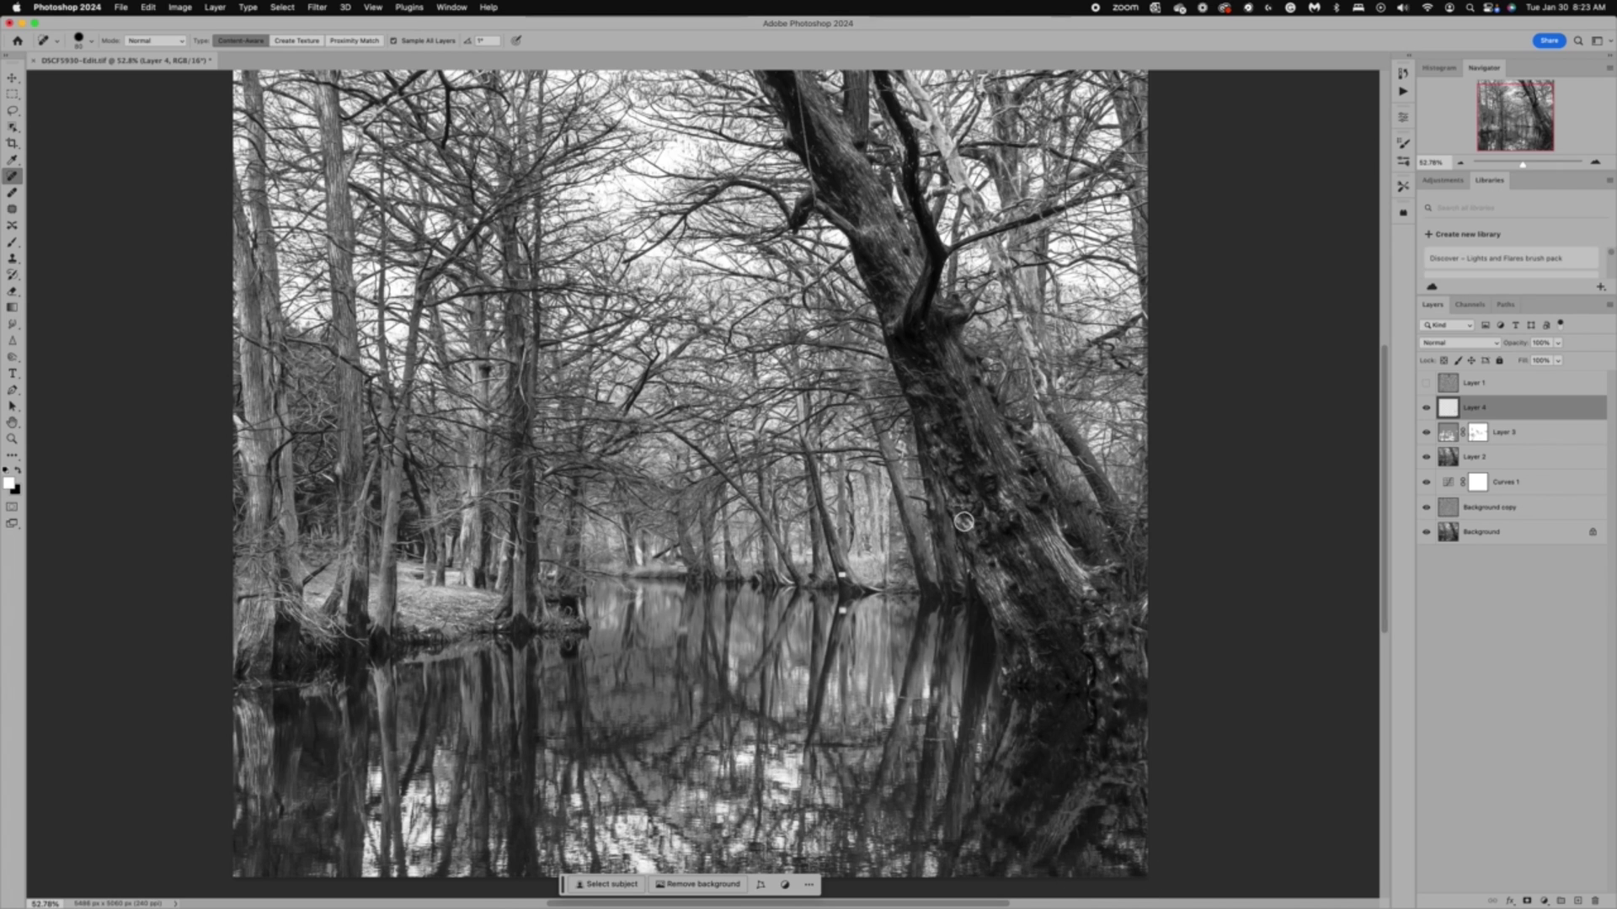
{"action": "left_click", "coordinate": [950, 490]}
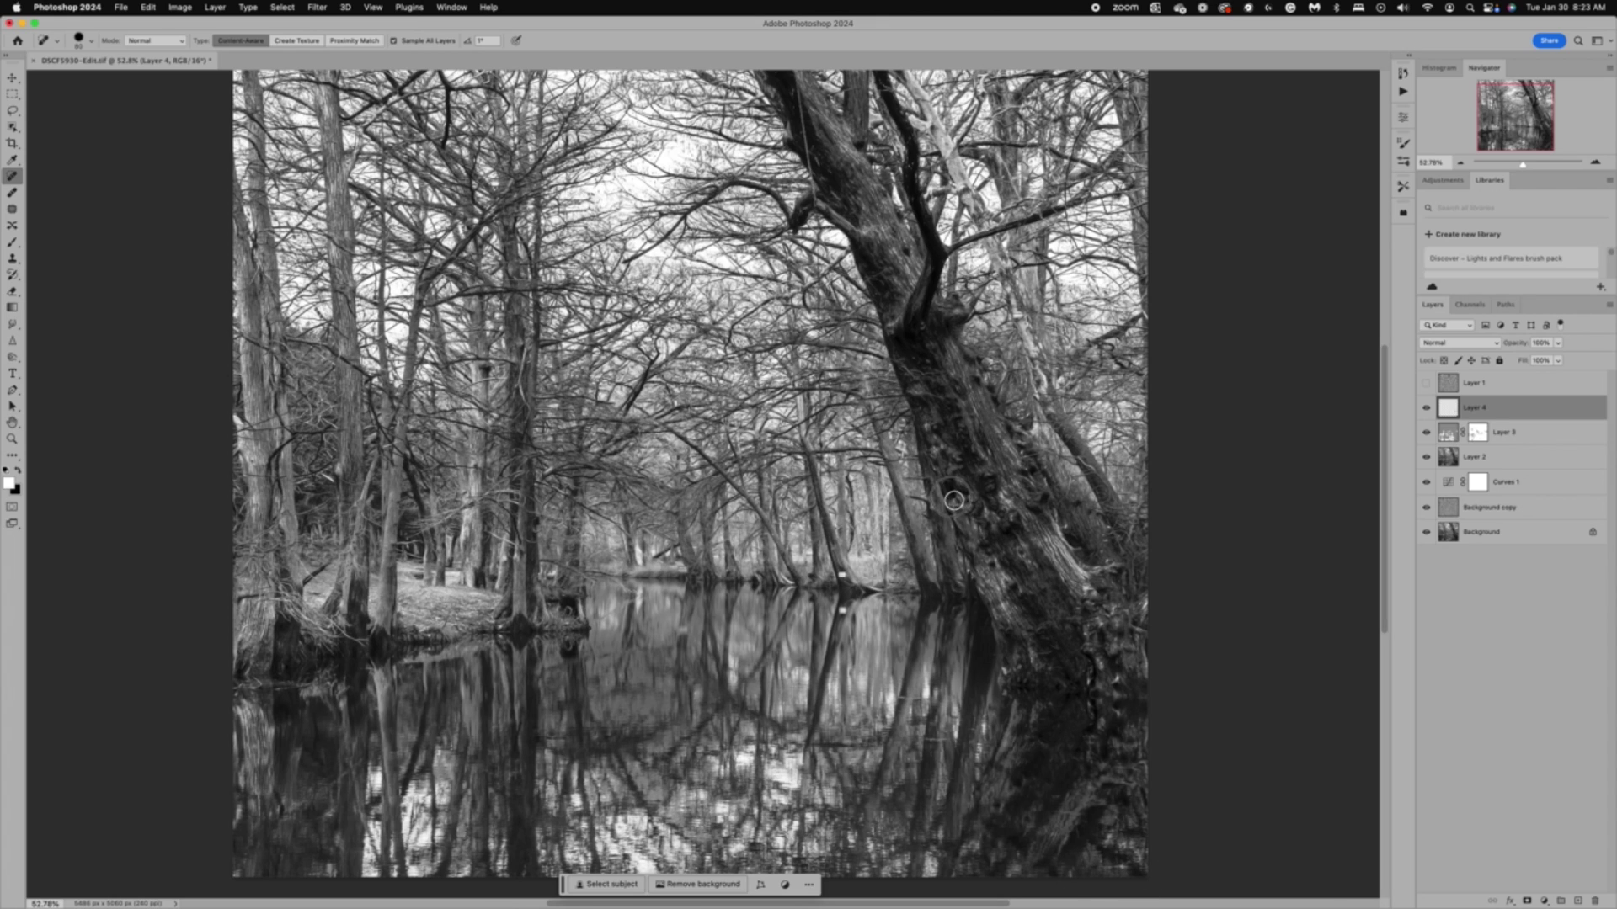
{"action": "left_click", "coordinate": [1065, 559]}
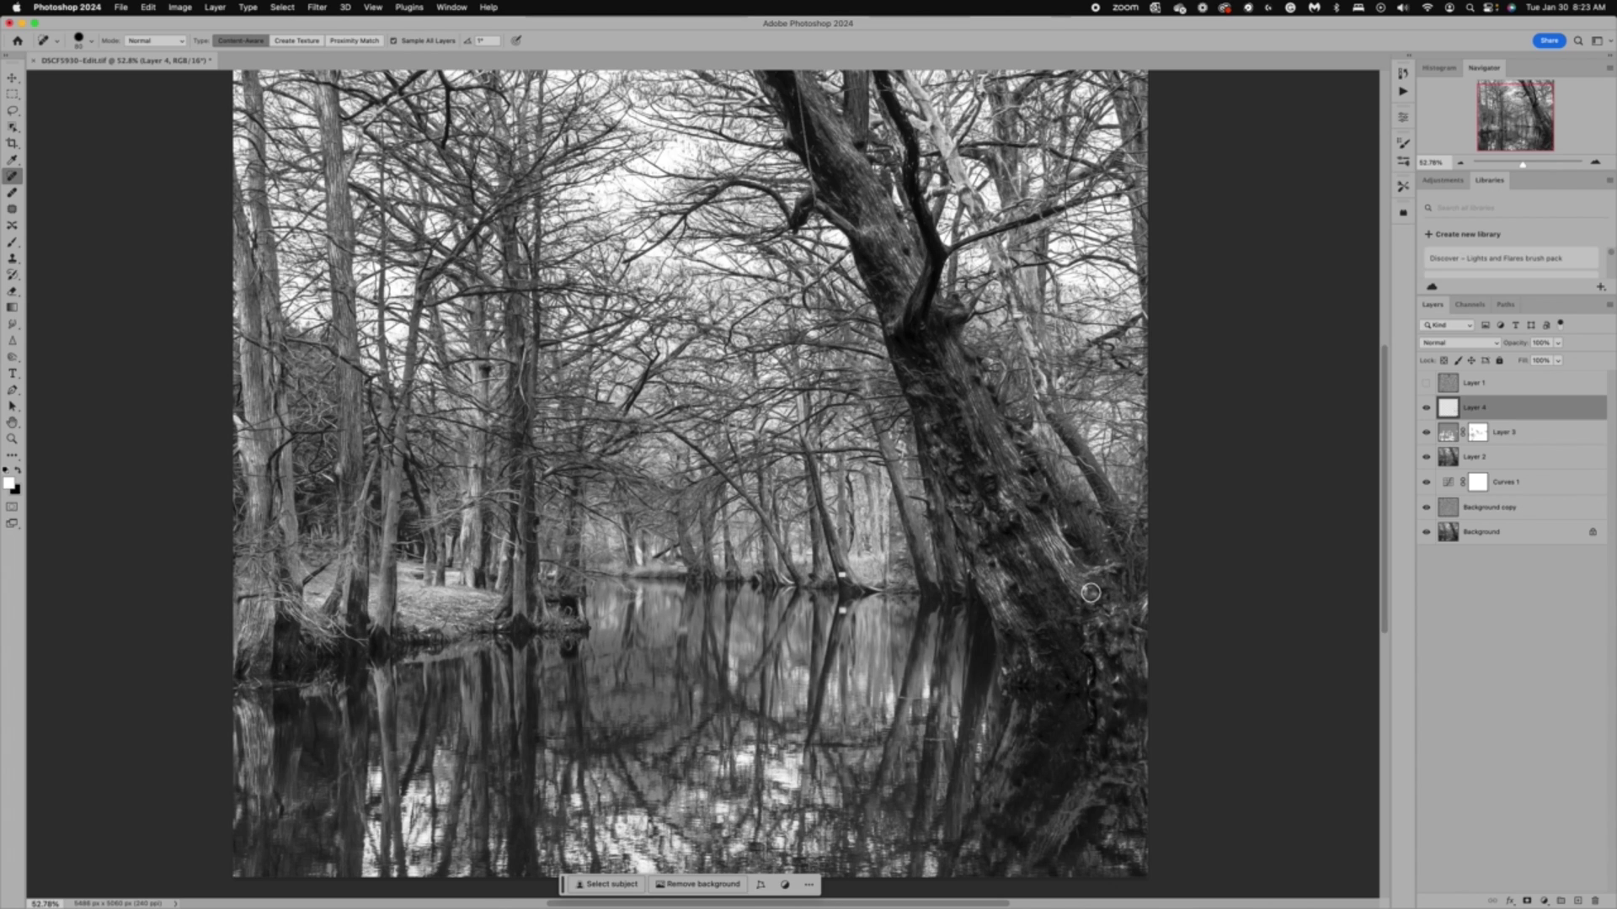
{"action": "left_click", "coordinate": [1068, 558]}
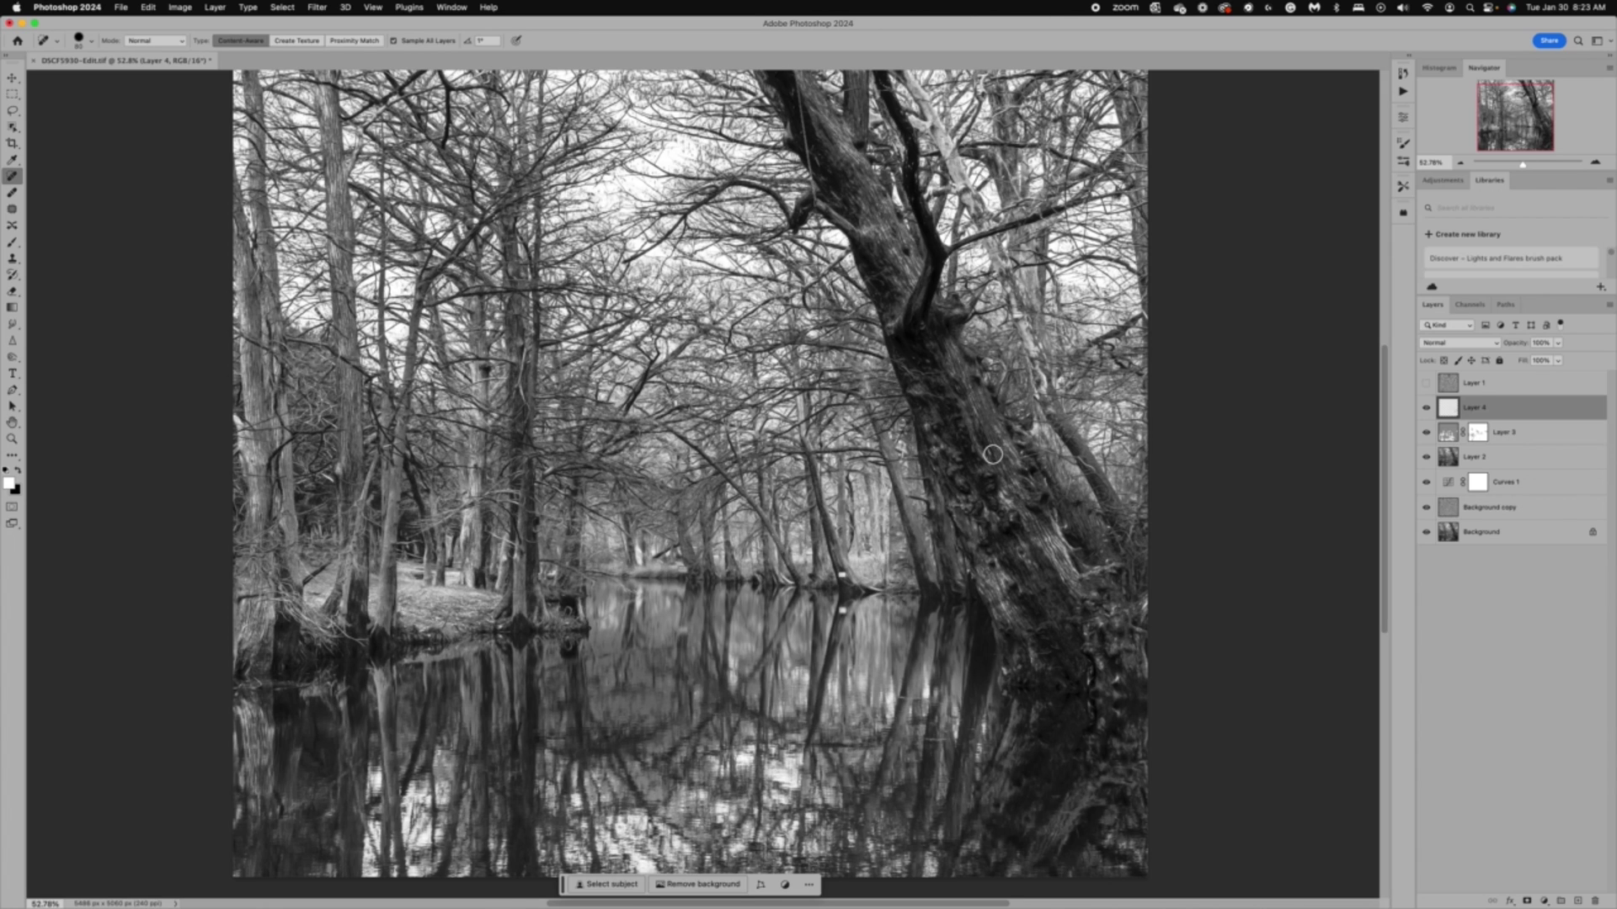
{"action": "key", "text": "bracketright"}
Step: Find the Topaz Sharpen AI filter among the installed Topaz Labs filters
{"action": "left_click", "coordinate": [317, 9]}
{"action": "mouse_move", "coordinate": [363, 352]}
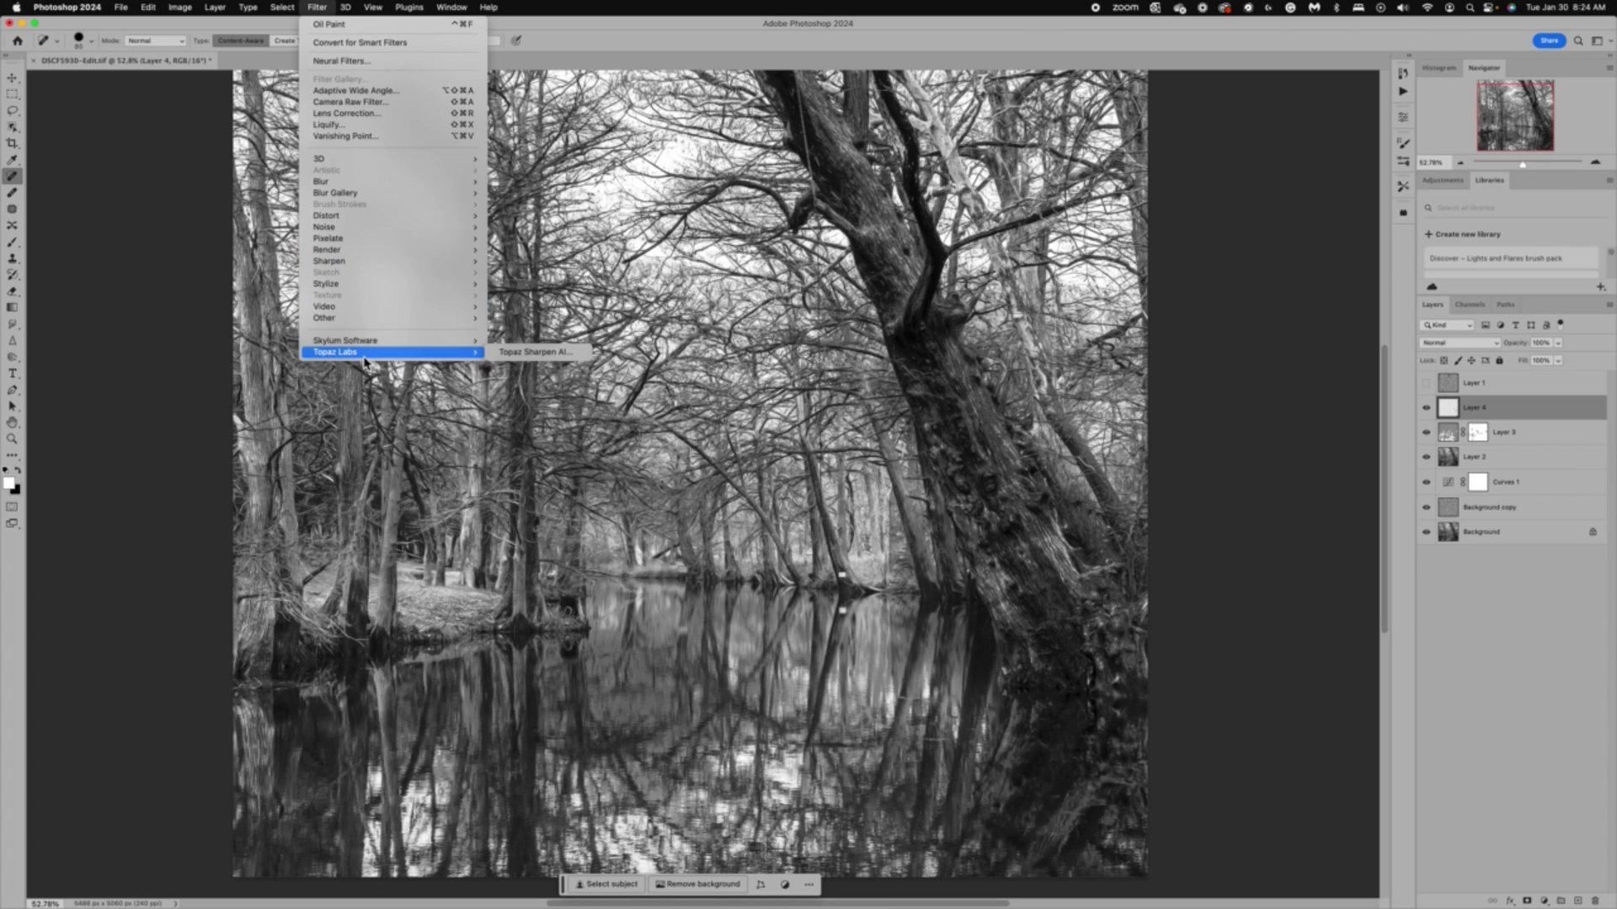